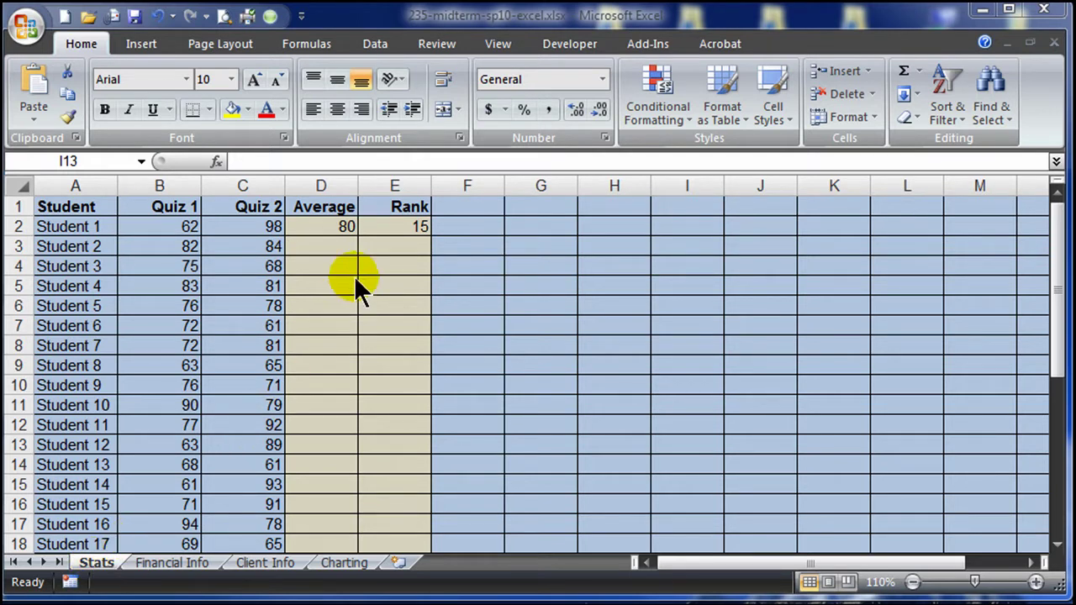
Clear Student 1's old Average (80) and Rank (15) from cells D2:E2.
{"action": "left_click", "coordinate": [319, 230]}
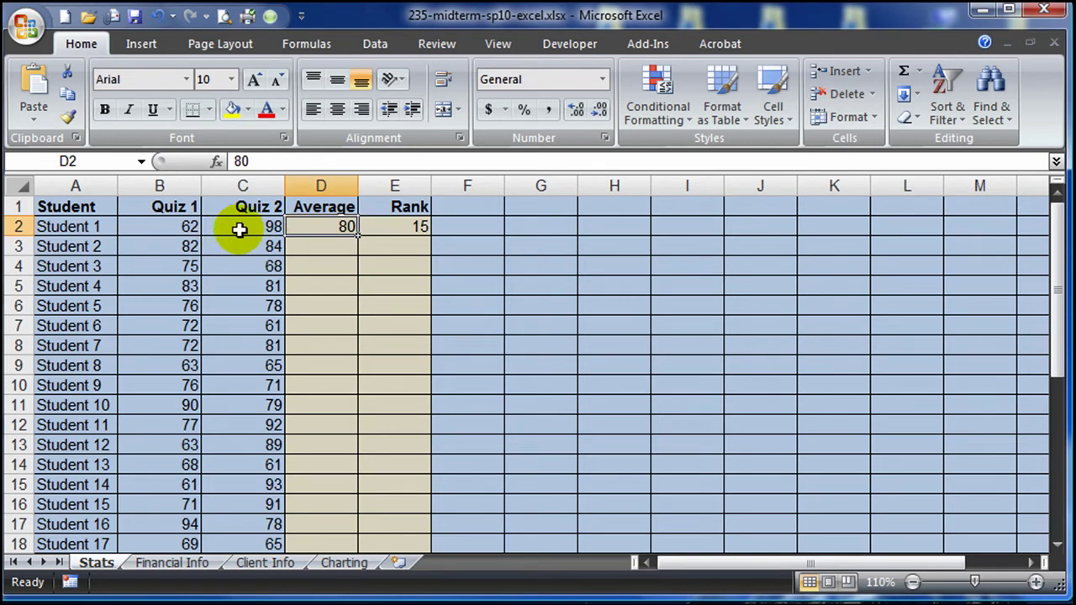
{"action": "left_click", "coordinate": [381, 229]}
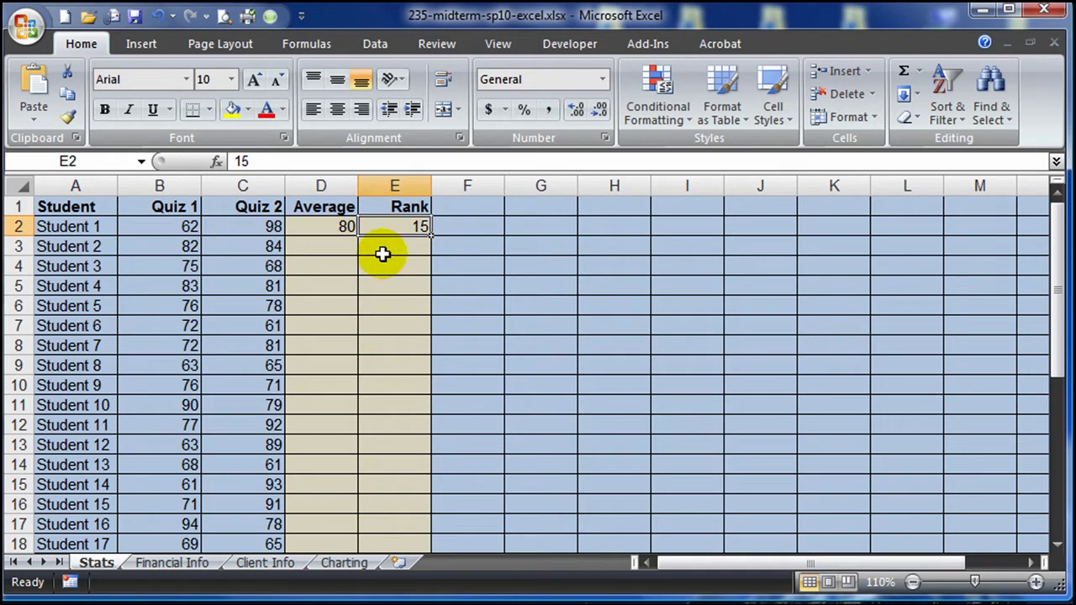
{"action": "left_click", "coordinate": [322, 230]}
{"action": "left_click", "coordinate": [331, 242]}
{"action": "left_click_drag", "start_coordinate": [328, 229], "coordinate": [407, 229]}
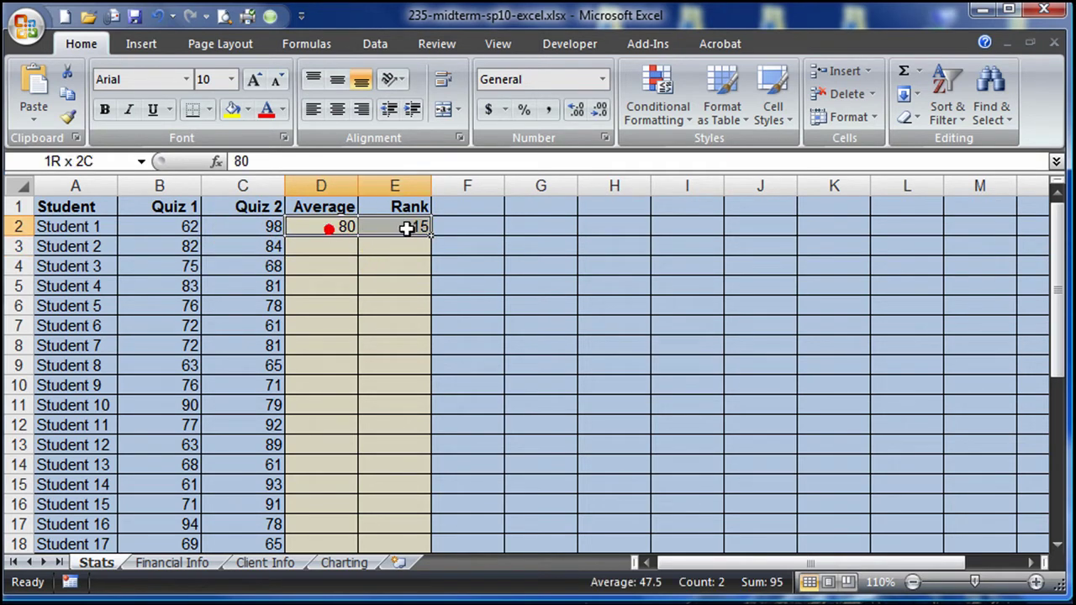
{"action": "key", "text": "Delete"}
Enter =AVERAGE(B2:C2) in D2 so Student 1's average shows 80.
{"action": "left_click", "coordinate": [344, 225]}
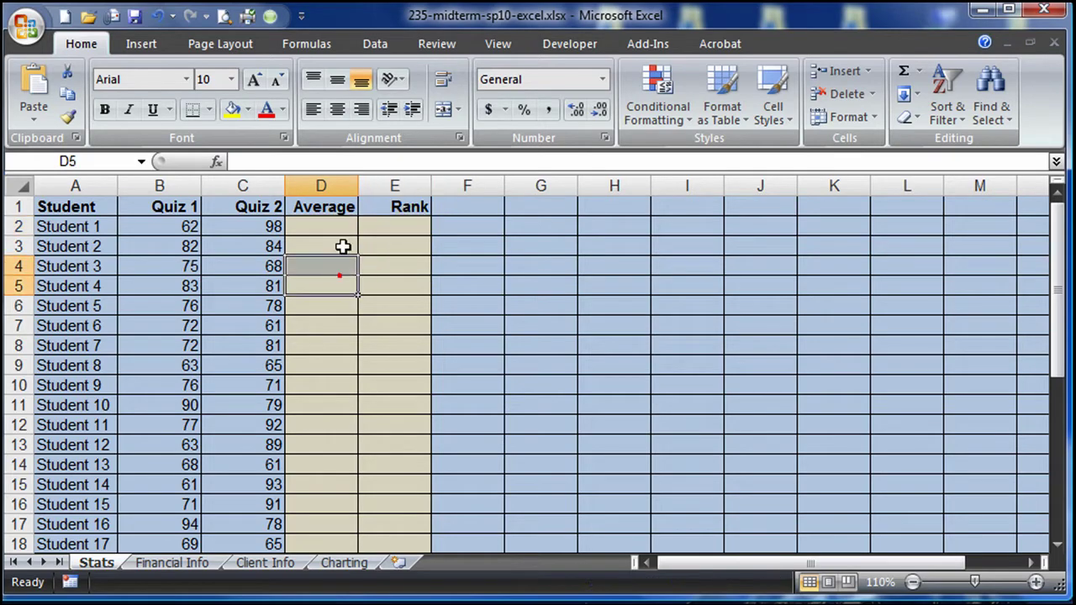
{"action": "type", "text": "=aver"}
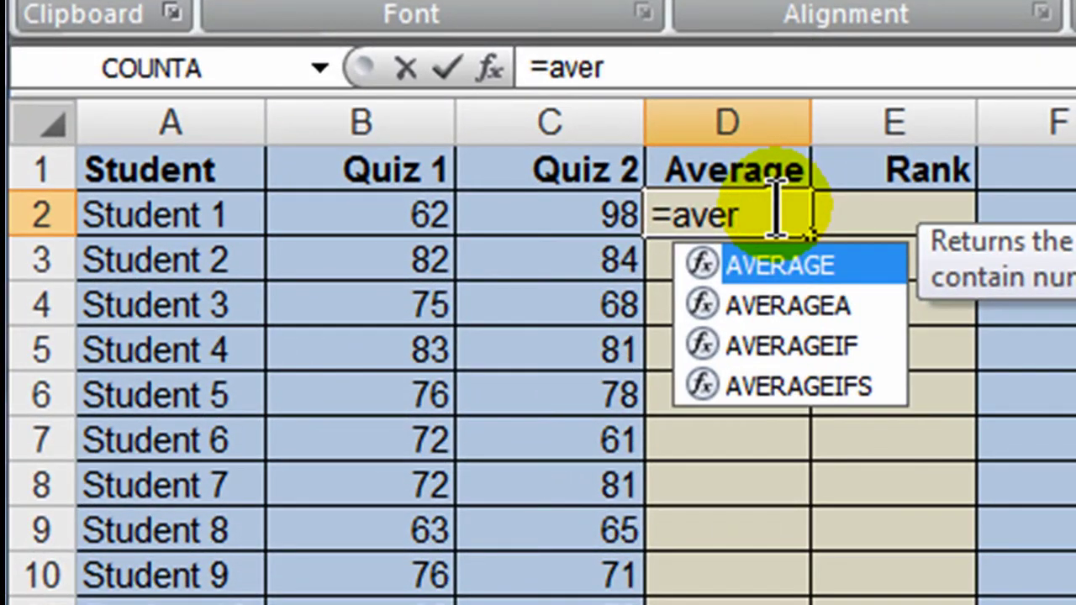
{"action": "key", "text": "Tab"}
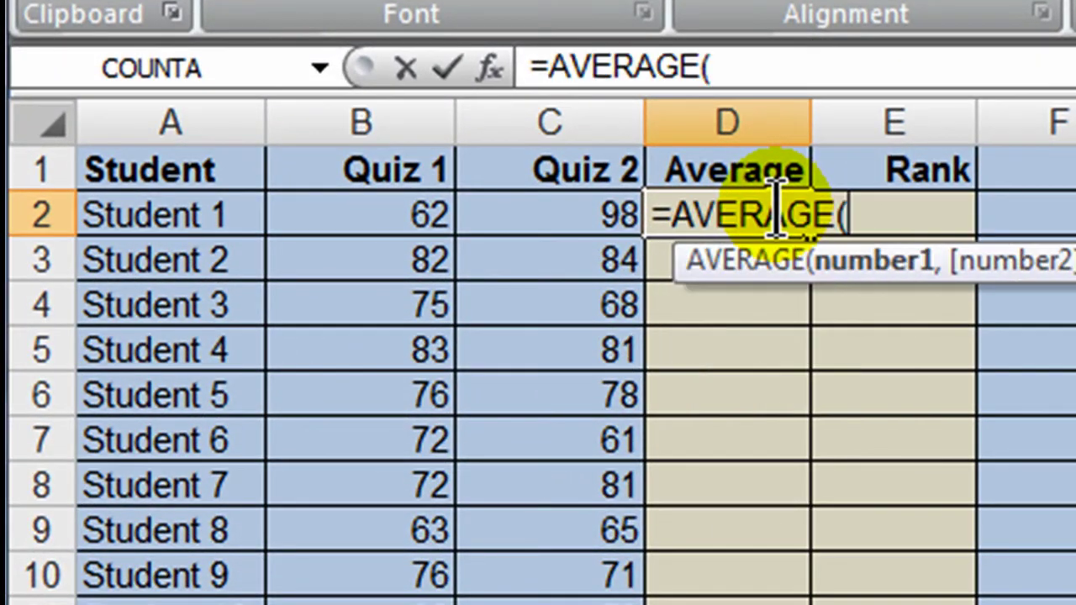
{"action": "left_click_drag", "start_coordinate": [412, 214], "coordinate": [616, 217]}
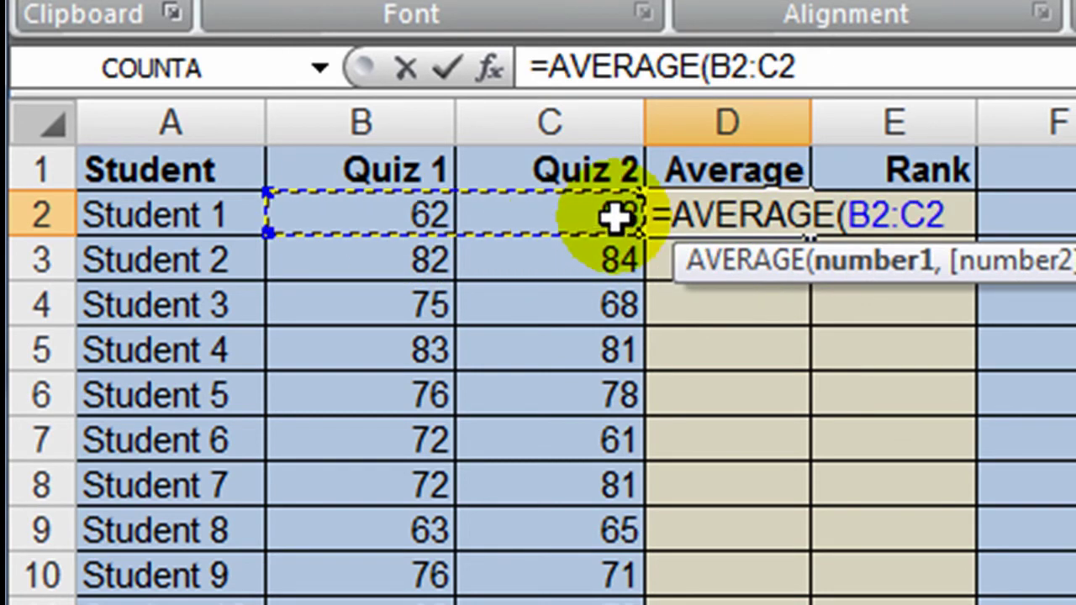
{"action": "type", "text": ")"}
{"action": "key", "text": "Return"}
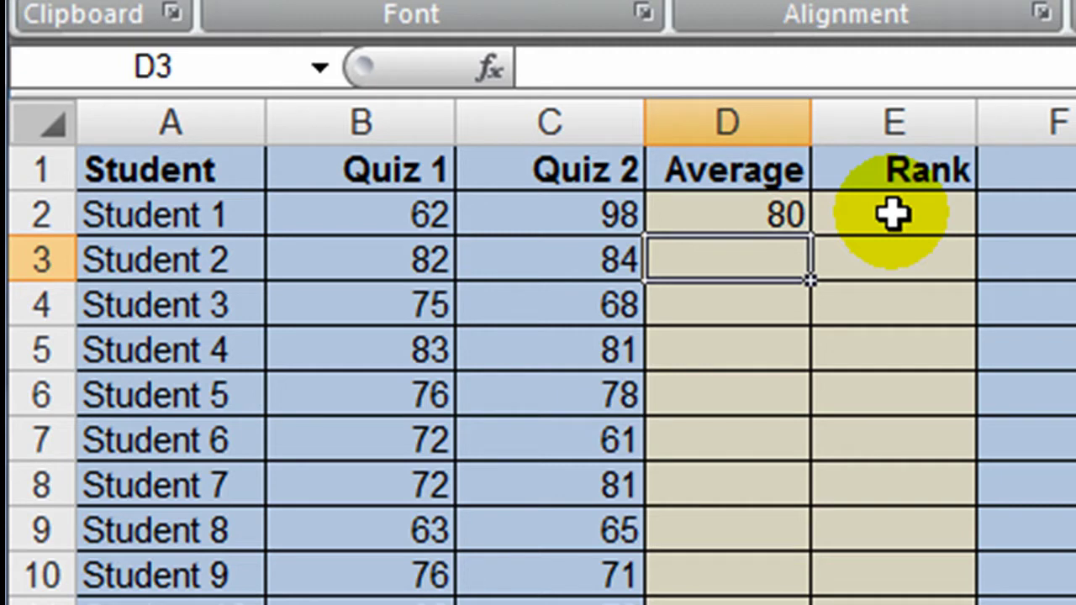
{"action": "left_click", "coordinate": [756, 214]}
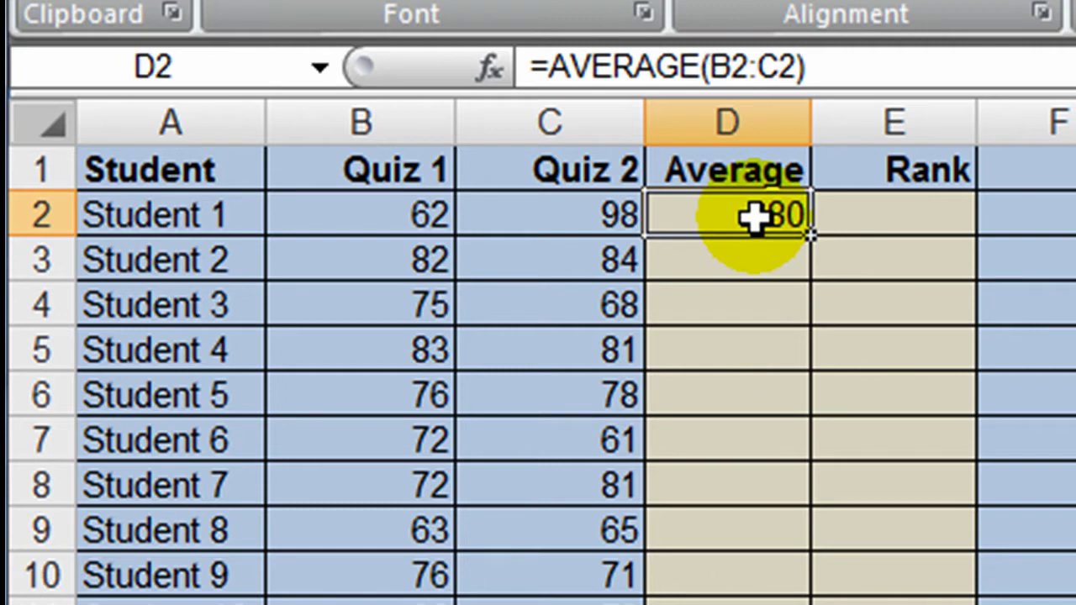
Enter =RANK(D2,$D$2:$D$31) in E2 to rank Student 1's average.
{"action": "left_click", "coordinate": [871, 300]}
{"action": "left_click", "coordinate": [870, 205]}
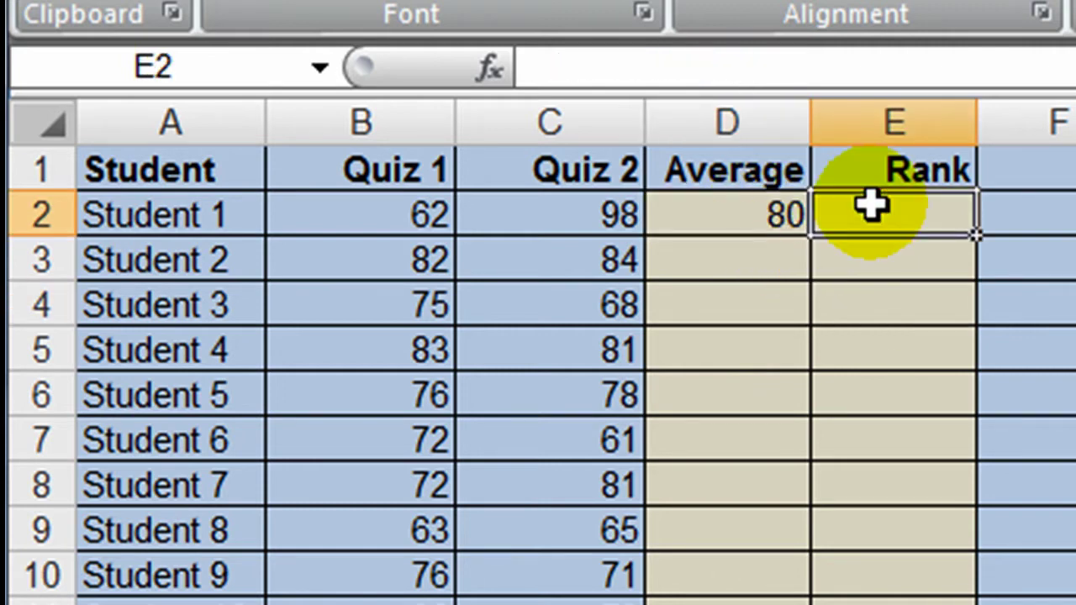
{"action": "type", "text": "=rank("}
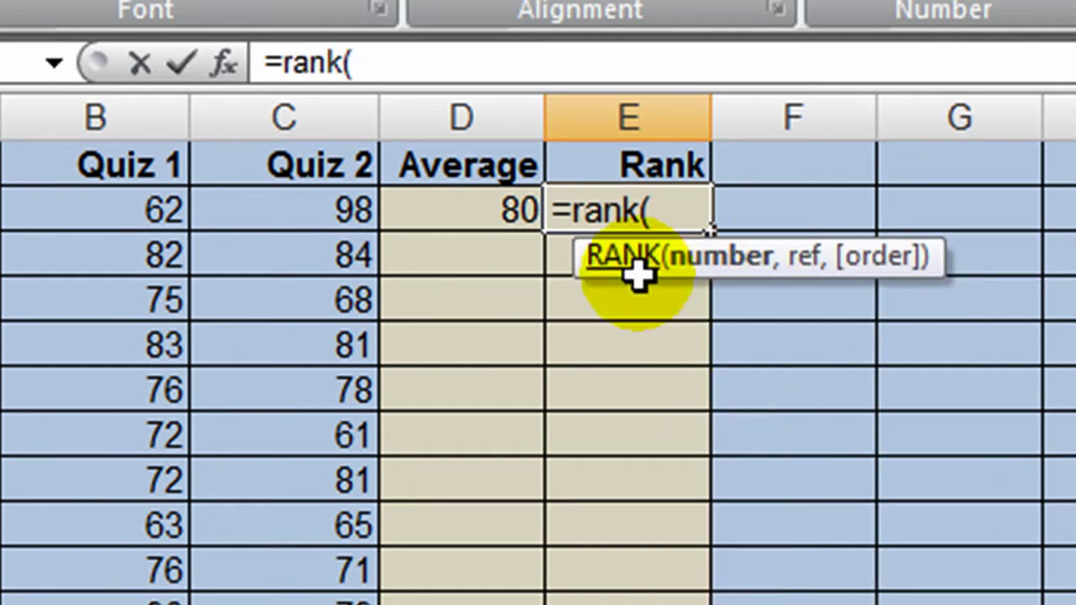
{"action": "left_click", "coordinate": [501, 211]}
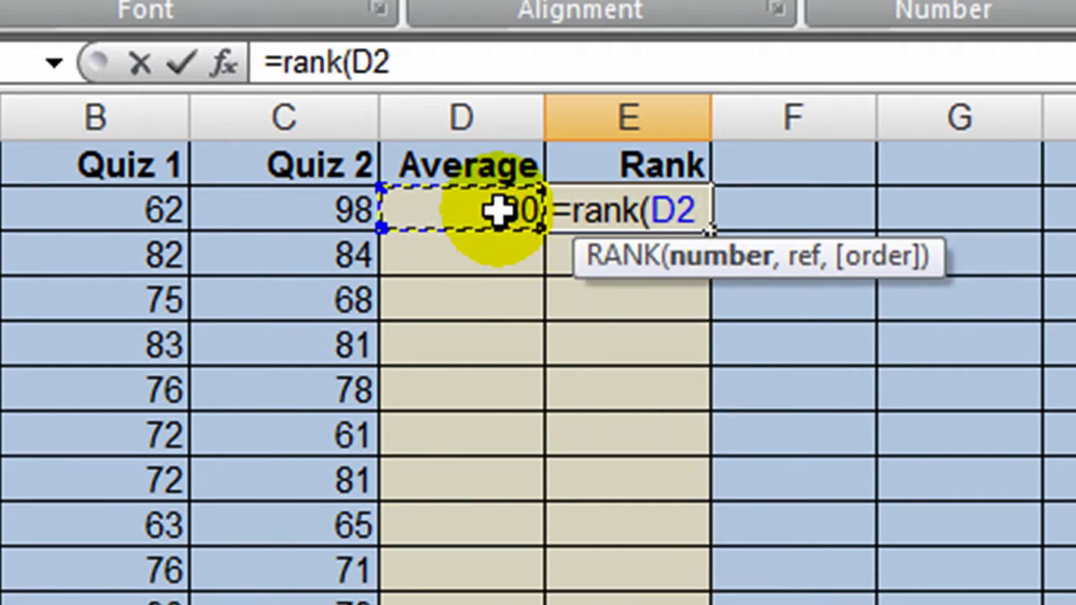
{"action": "type", "text": ","}
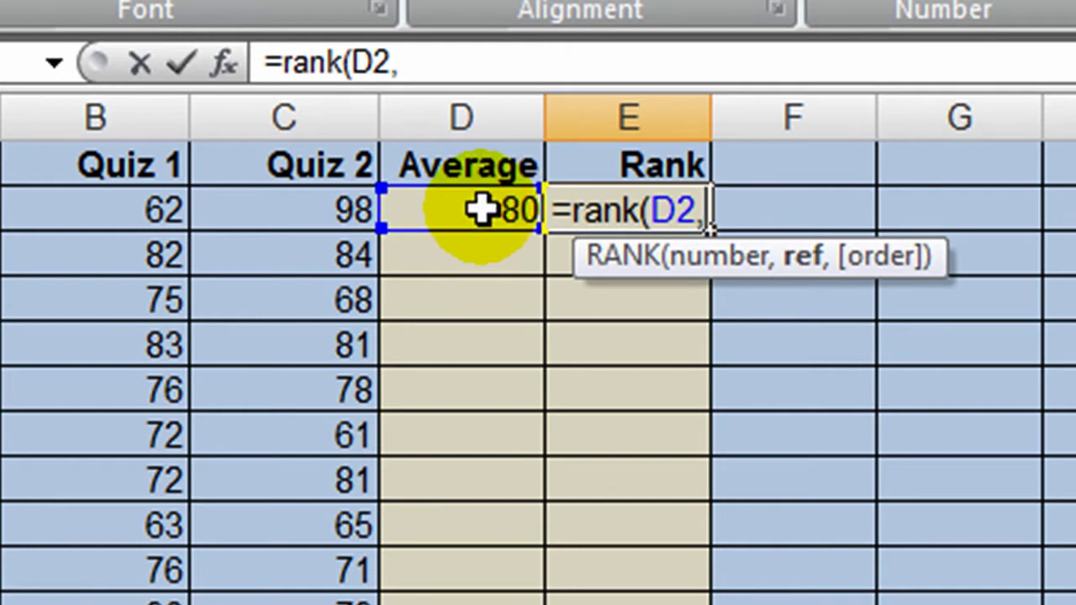
{"action": "left_click_drag", "start_coordinate": [482, 211], "coordinate": [463, 589]}
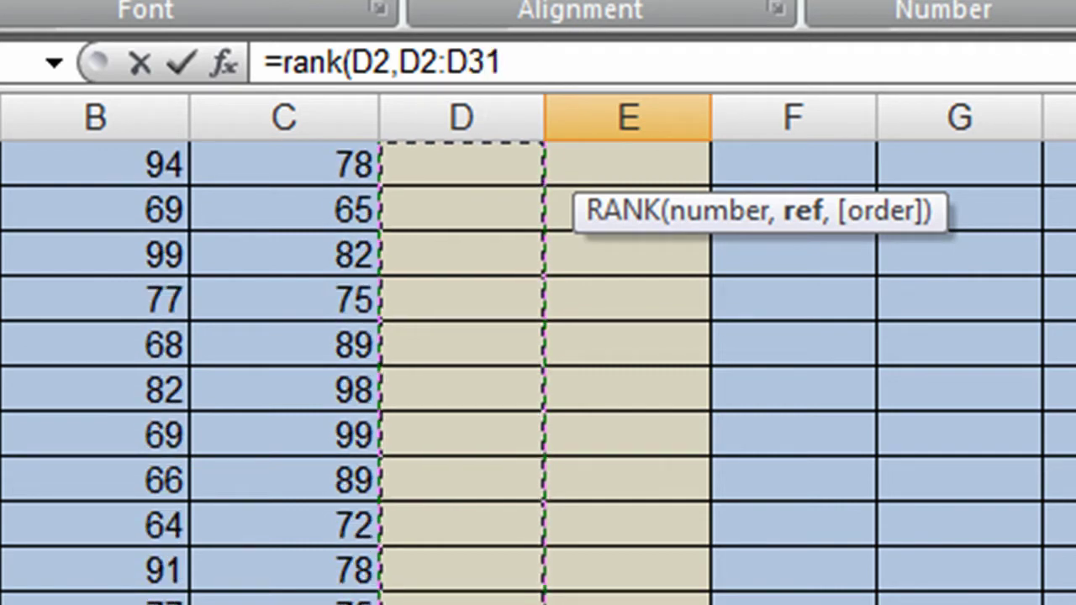
{"action": "scroll", "coordinate": [463, 589], "scroll_direction": "up", "scroll_amount": 7}
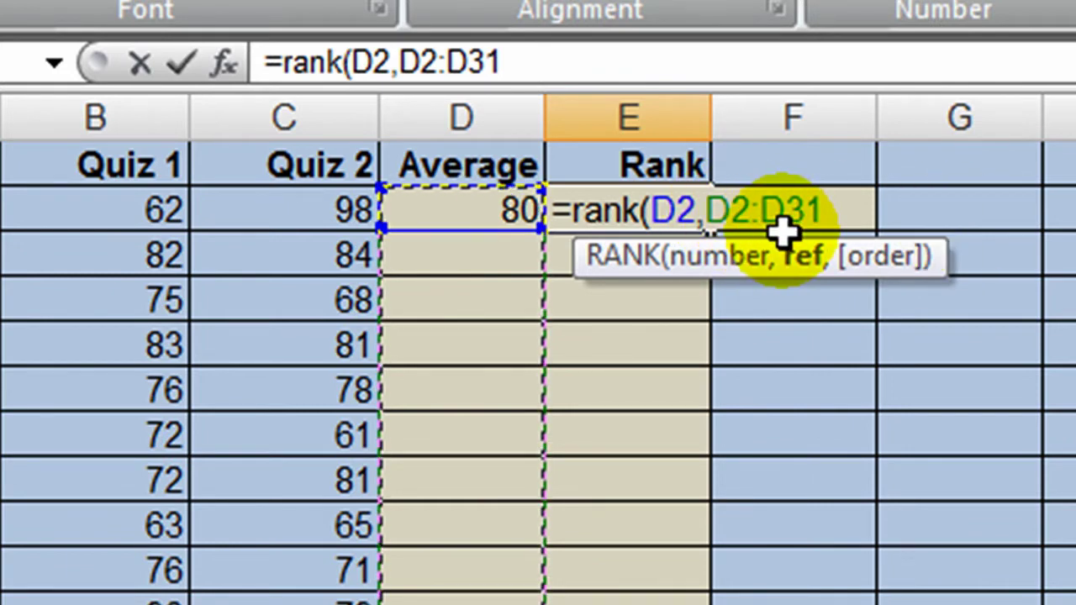
{"action": "key", "text": "F4"}
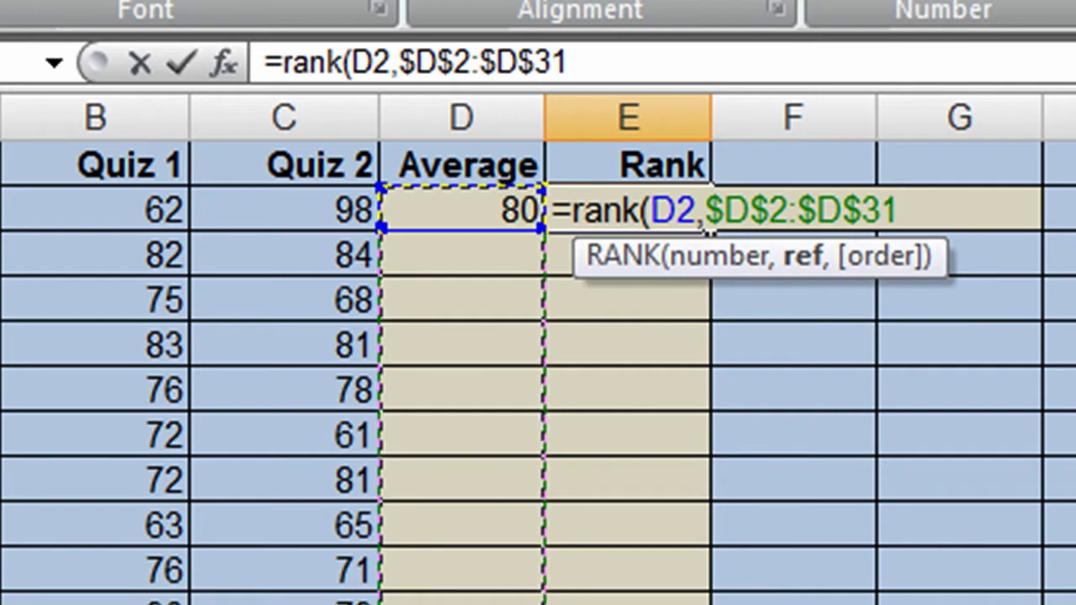
{"action": "type", "text": ")"}
{"action": "key", "text": "Return"}
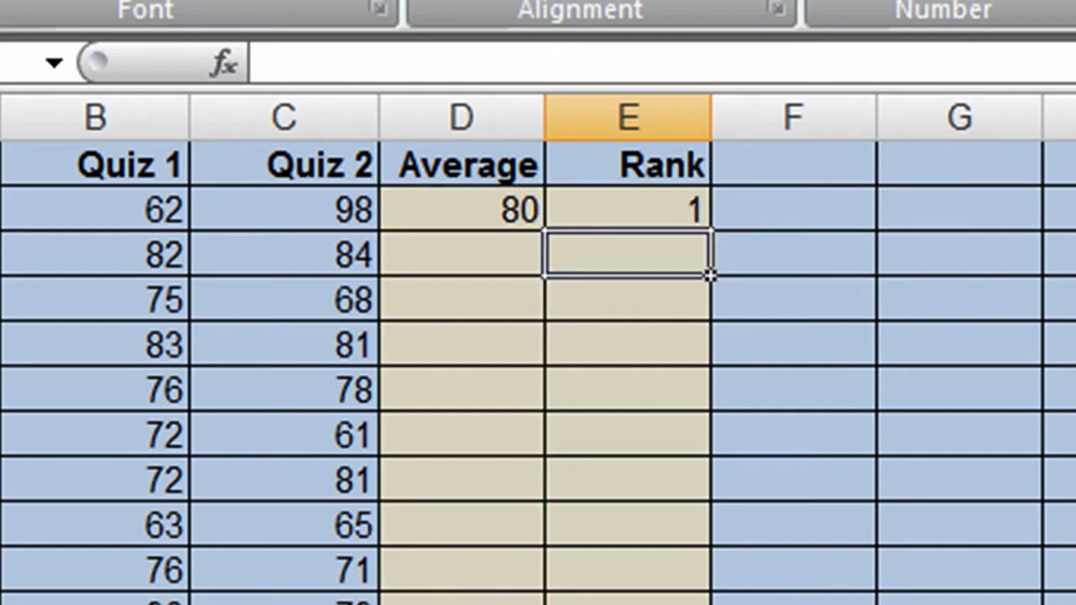
{"action": "left_click", "coordinate": [476, 200]}
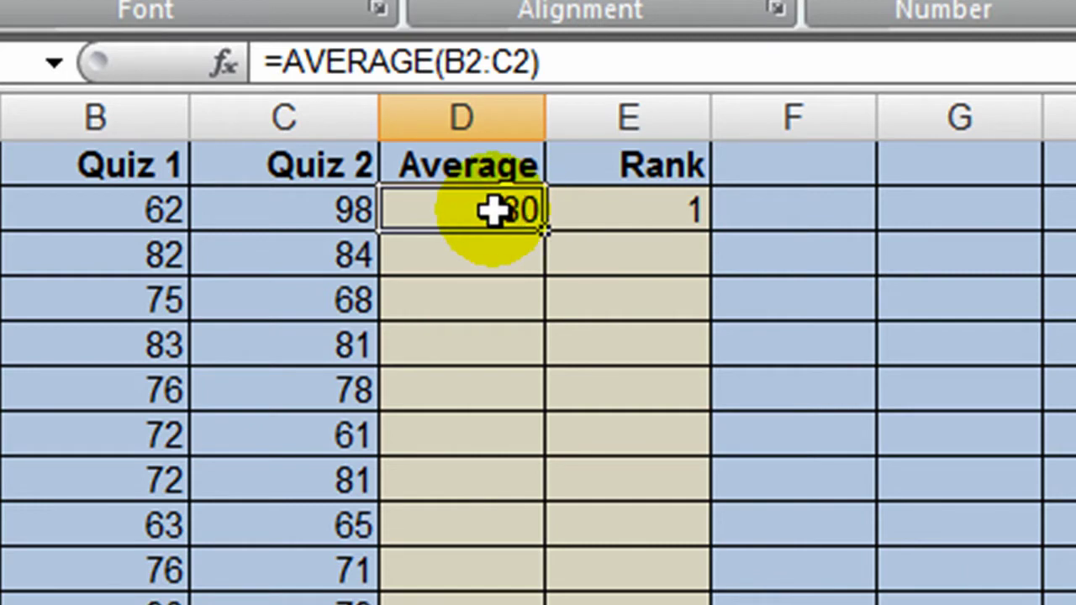
{"action": "left_click_drag", "start_coordinate": [487, 210], "coordinate": [665, 213]}
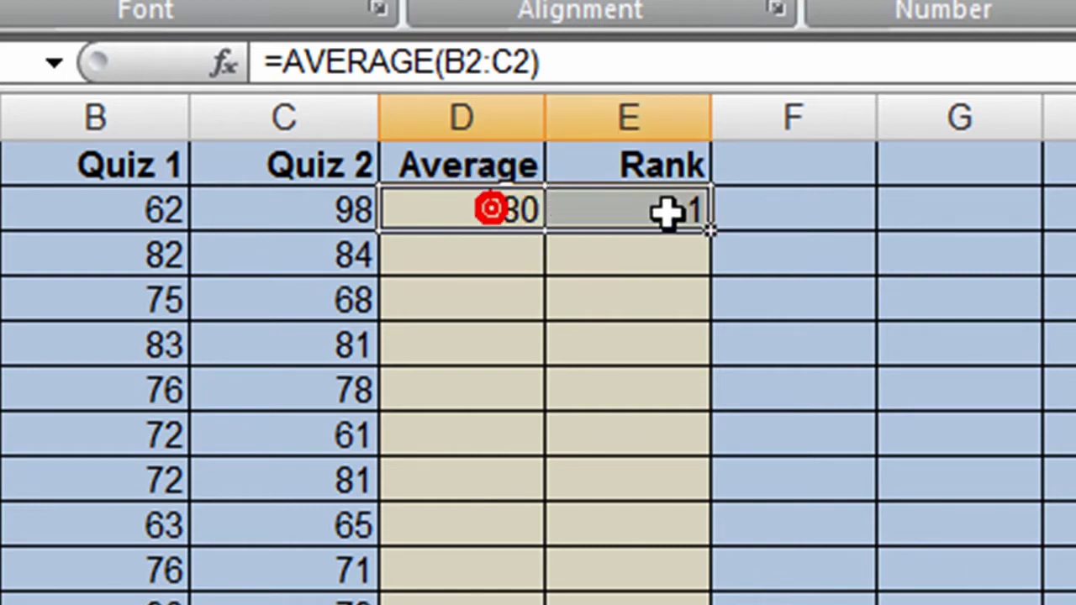
Fill the D2:E2 Average and Rank formulas down to row 31 and spot-check row 28.
{"action": "double_click", "coordinate": [710, 235]}
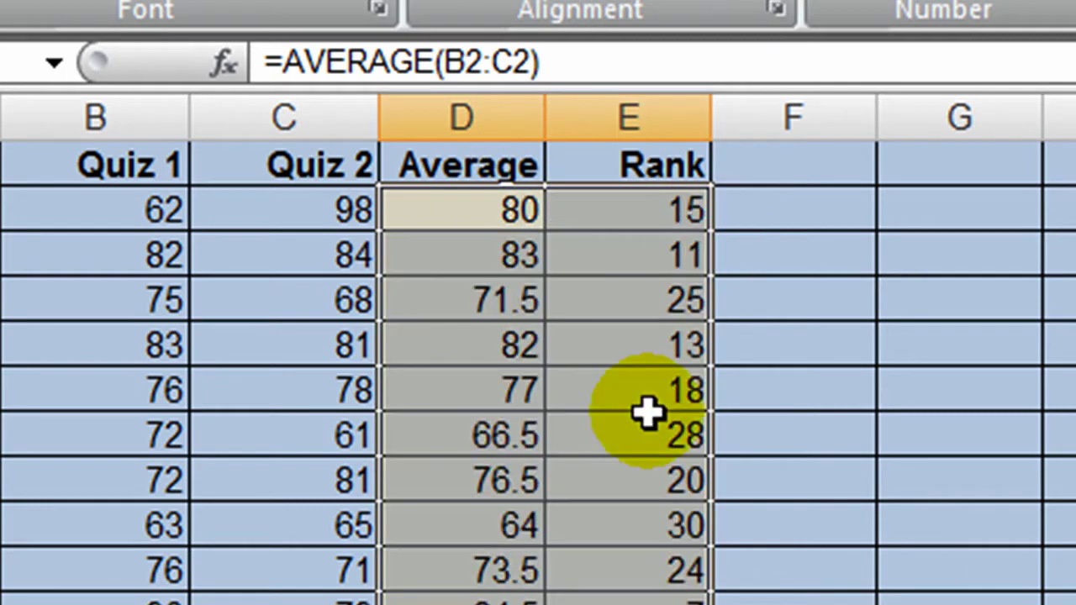
{"action": "left_click", "coordinate": [647, 416]}
{"action": "scroll", "coordinate": [1042, 588], "scroll_direction": "down", "scroll_amount": 5}
{"action": "scroll", "coordinate": [1042, 589], "scroll_direction": "down", "scroll_amount": 3}
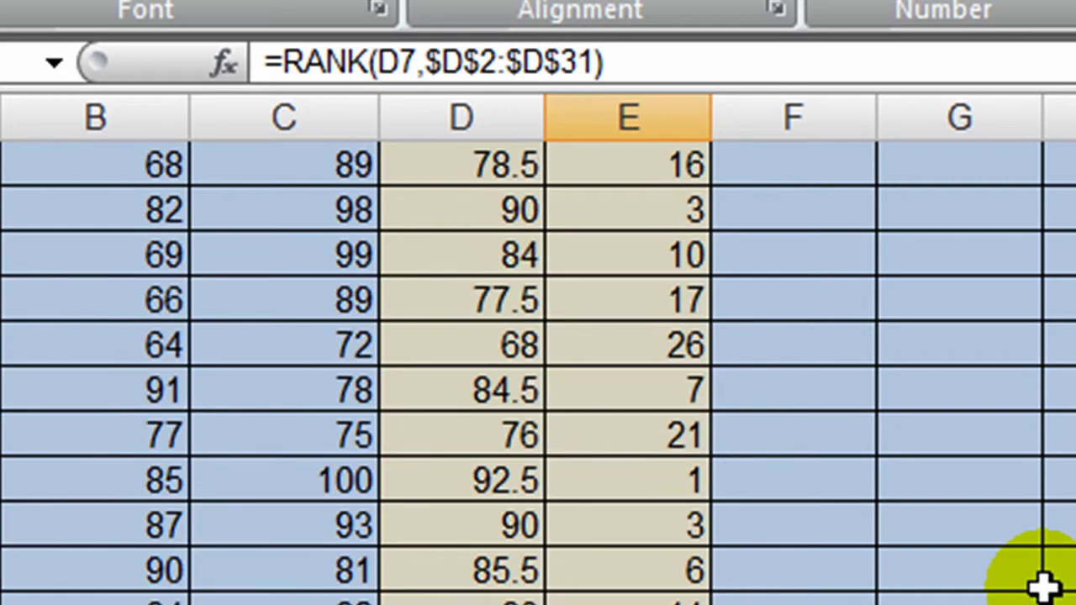
{"action": "left_click", "coordinate": [458, 481]}
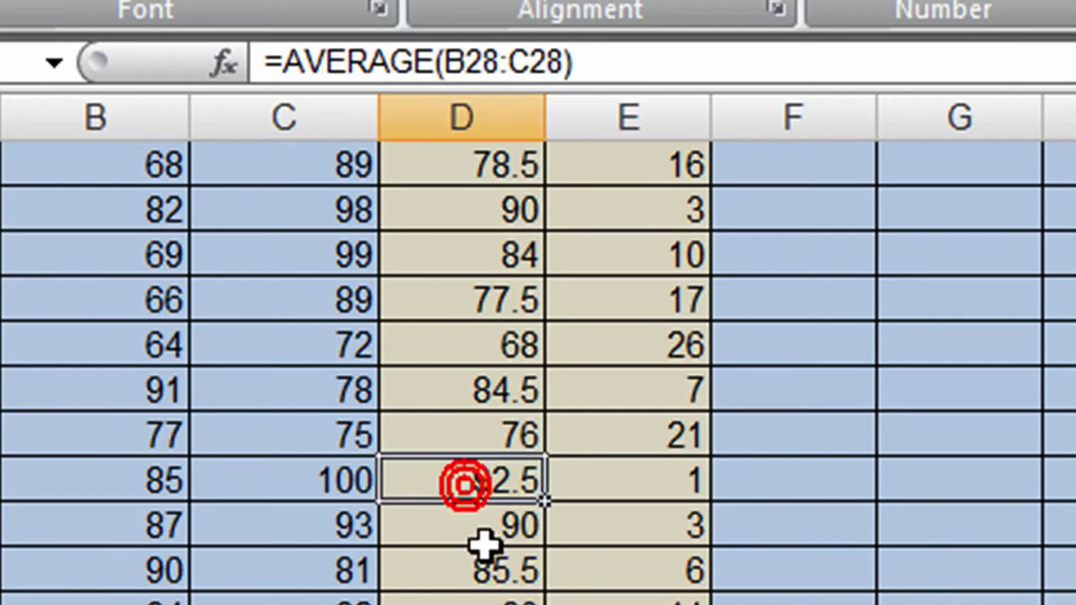
{"action": "left_click", "coordinate": [645, 493]}
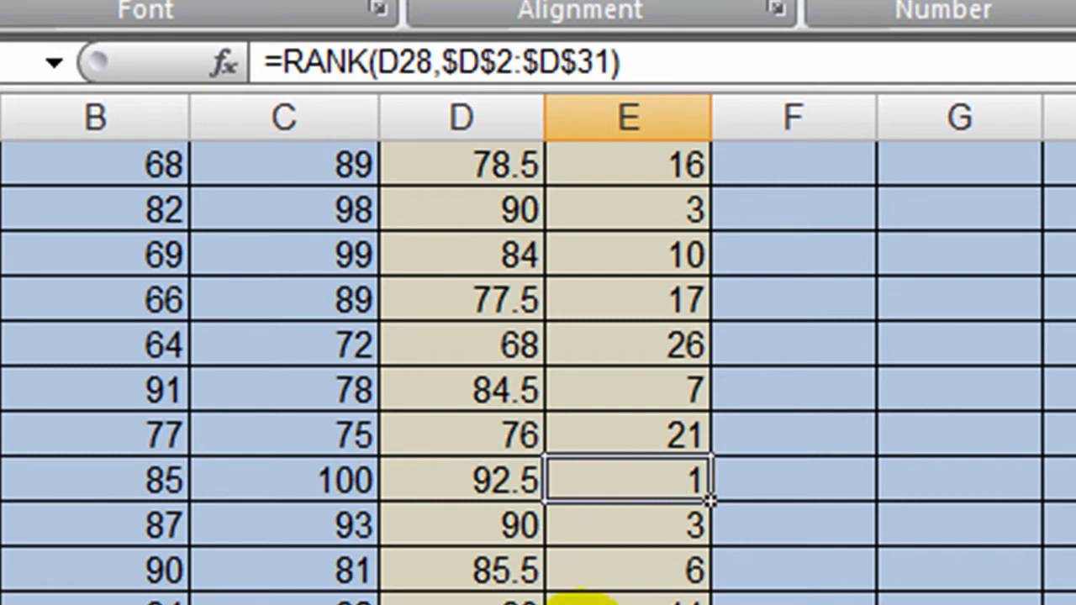
{"action": "scroll", "coordinate": [579, 598], "scroll_direction": "up", "scroll_amount": 7}
{"action": "scroll", "coordinate": [578, 598], "scroll_direction": "down", "scroll_amount": 9}
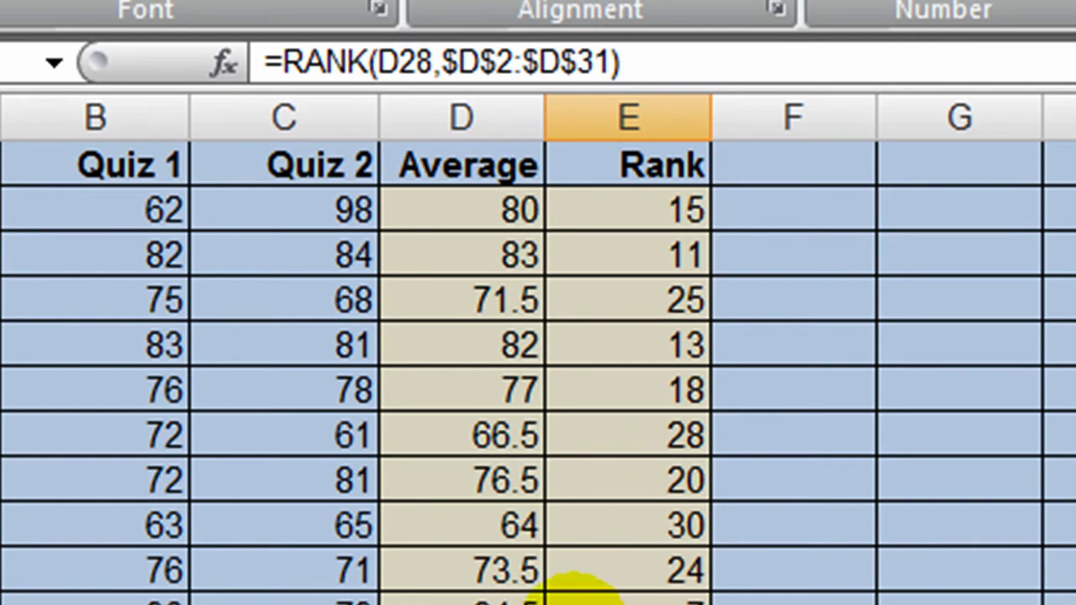
{"action": "scroll", "coordinate": [497, 562], "scroll_direction": "up", "scroll_amount": 3}
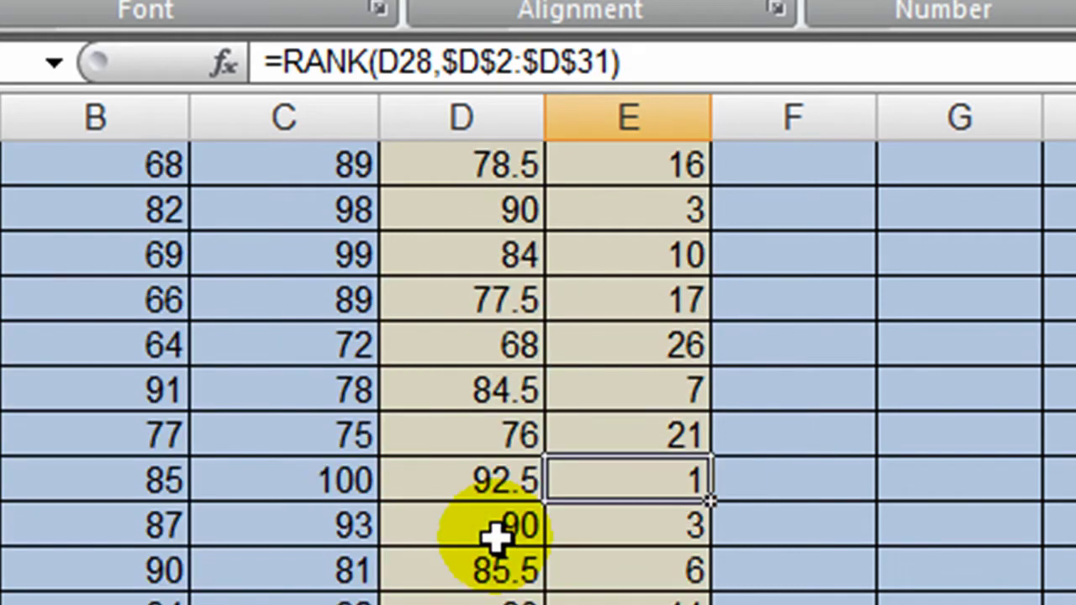
{"action": "scroll", "coordinate": [496, 539], "scroll_direction": "down", "scroll_amount": 2}
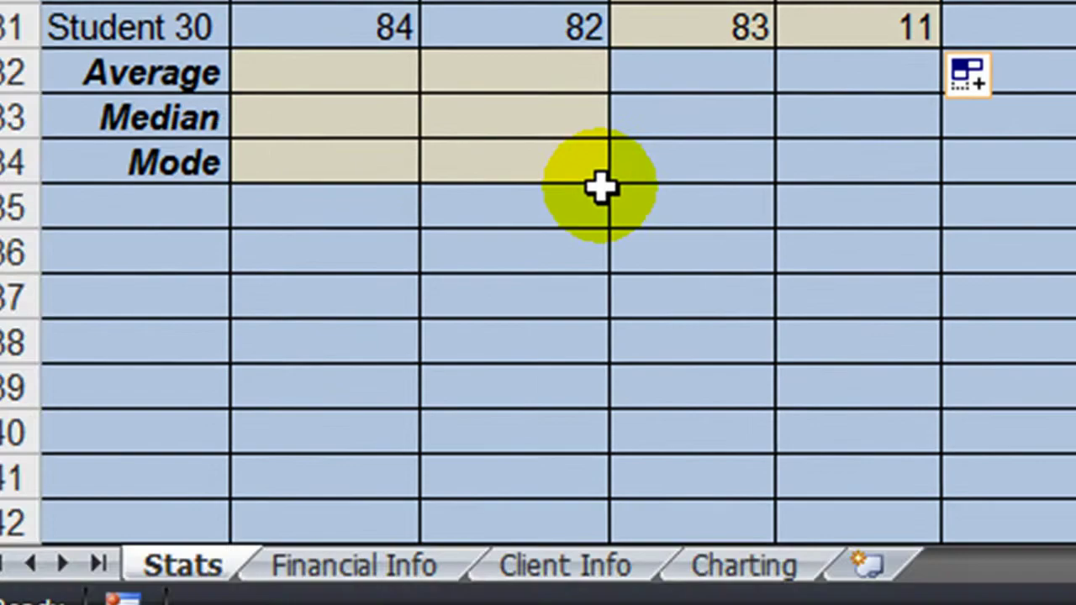
{"action": "scroll", "coordinate": [382, 593], "scroll_direction": "up", "scroll_amount": 7}
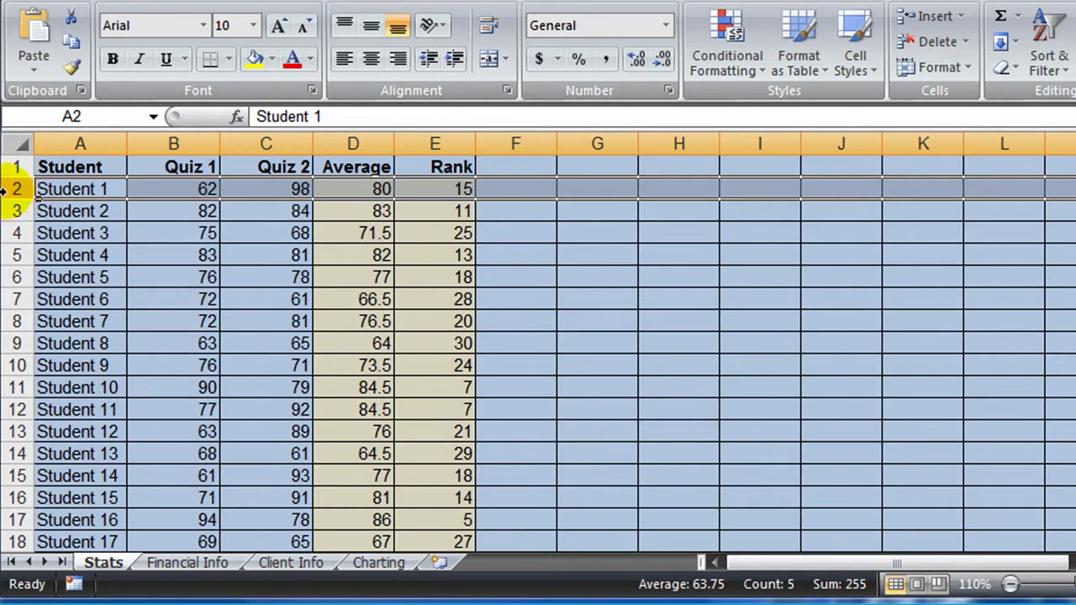
Freeze the top header row so it stays visible while scrolling.
{"action": "left_click", "coordinate": [557, 2]}
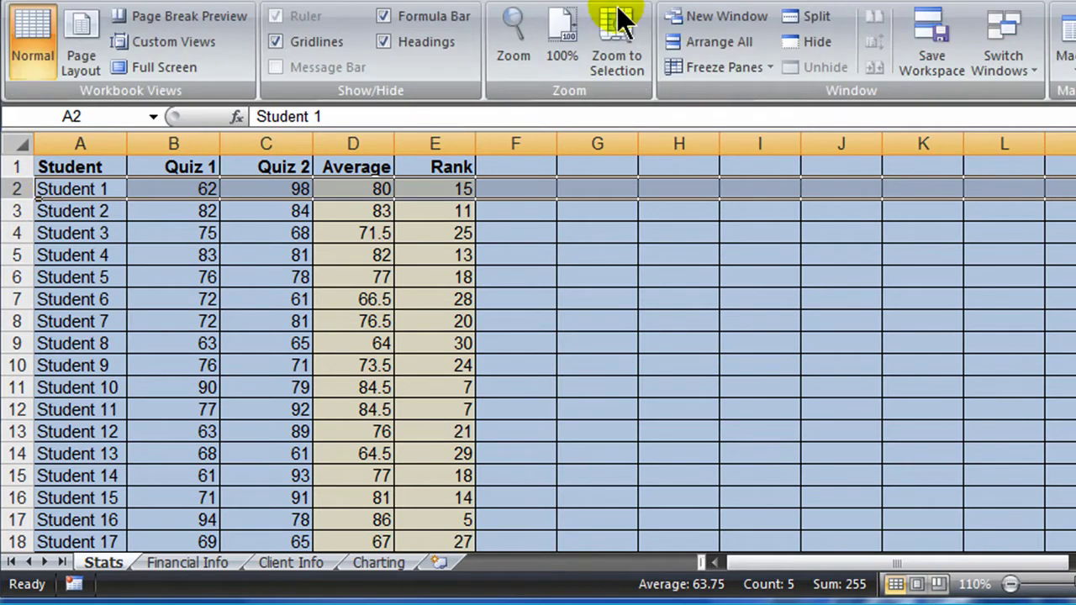
{"action": "left_click", "coordinate": [725, 67]}
{"action": "left_click", "coordinate": [753, 109]}
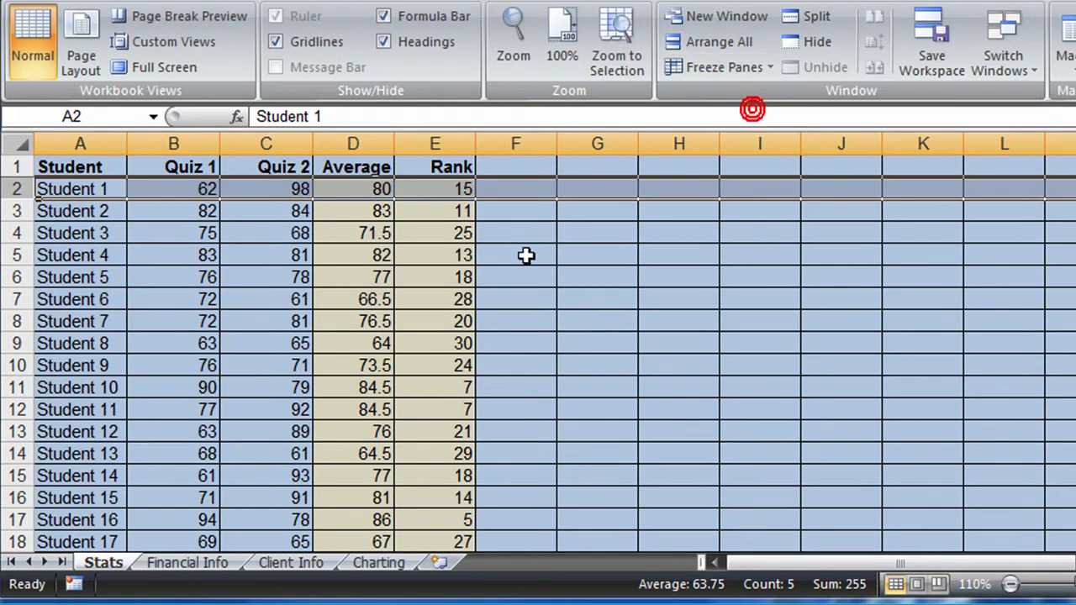
{"action": "left_click", "coordinate": [521, 257]}
{"action": "scroll", "coordinate": [283, 351], "scroll_direction": "down", "scroll_amount": 8}
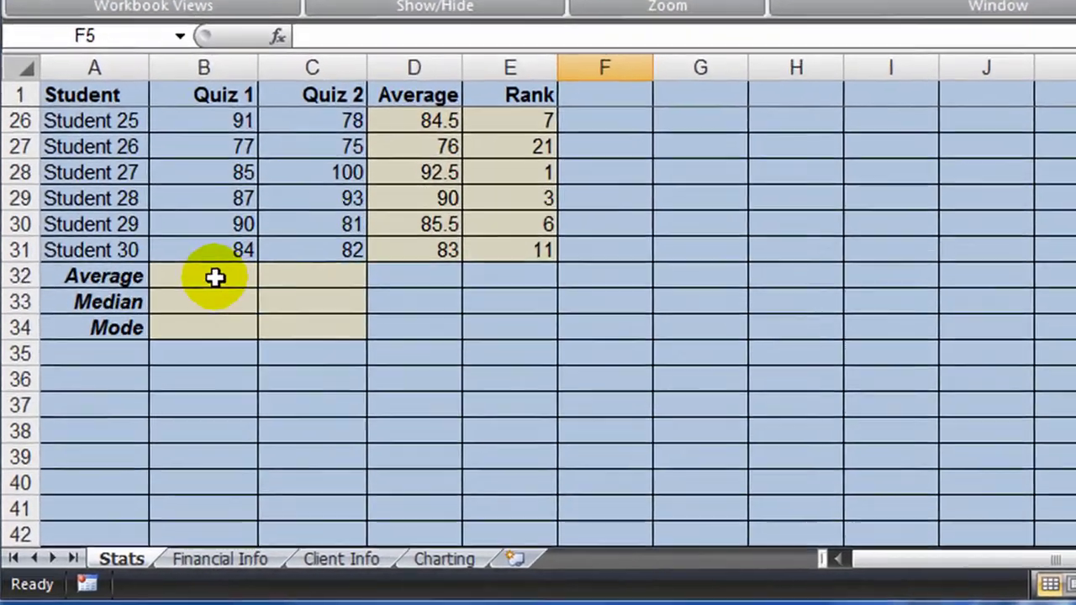
Enter =AVERAGE(B2:B31) in B32 for the Quiz 1 scores.
{"action": "left_click", "coordinate": [215, 278]}
{"action": "type", "text": "="}
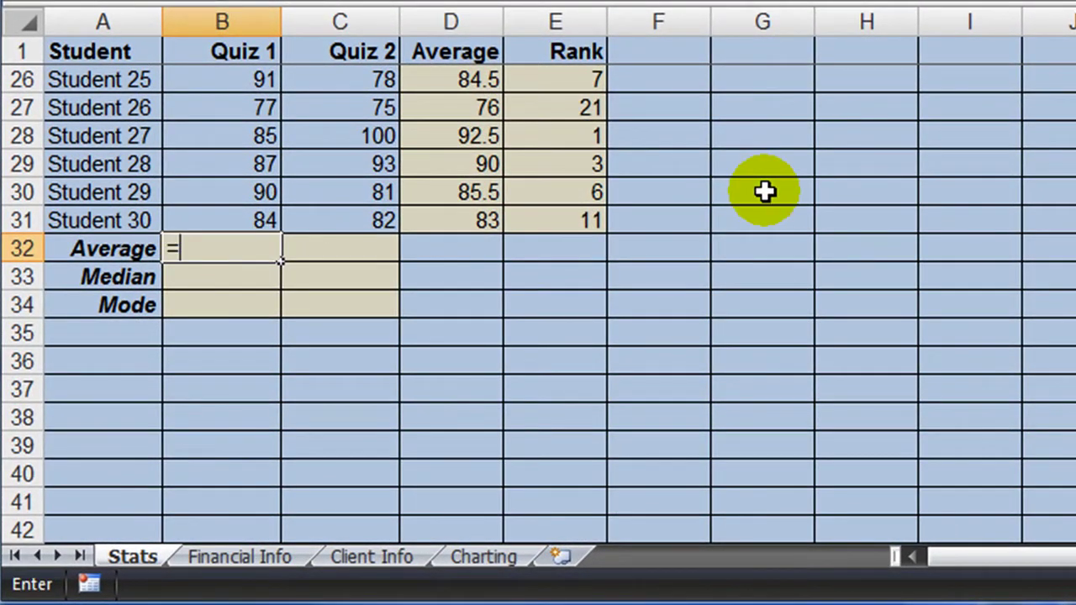
{"action": "type", "text": "average("}
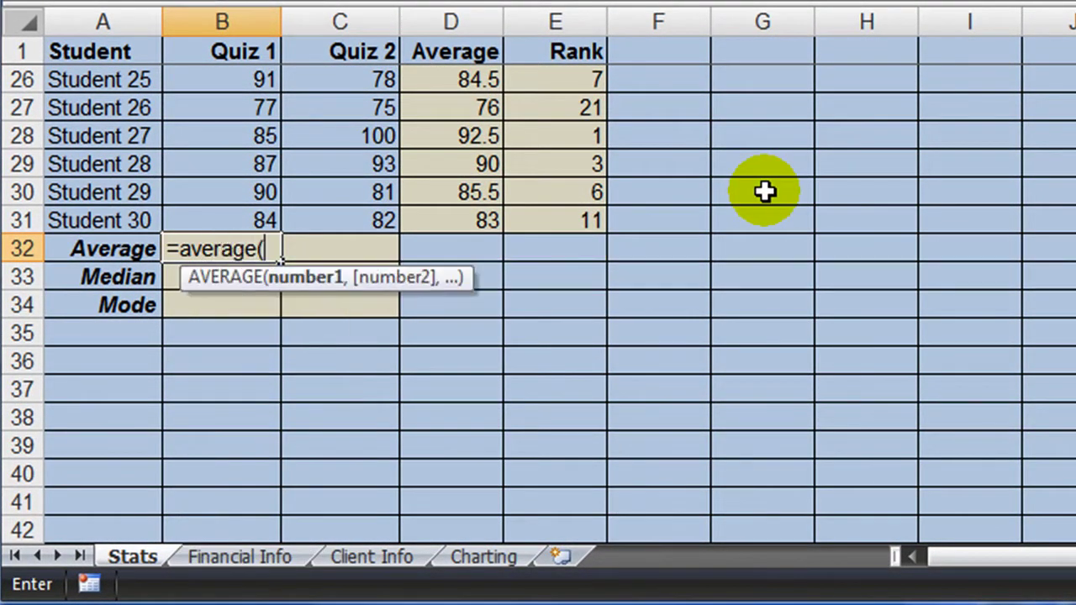
{"action": "scroll", "coordinate": [516, 163], "scroll_direction": "up", "scroll_amount": 8}
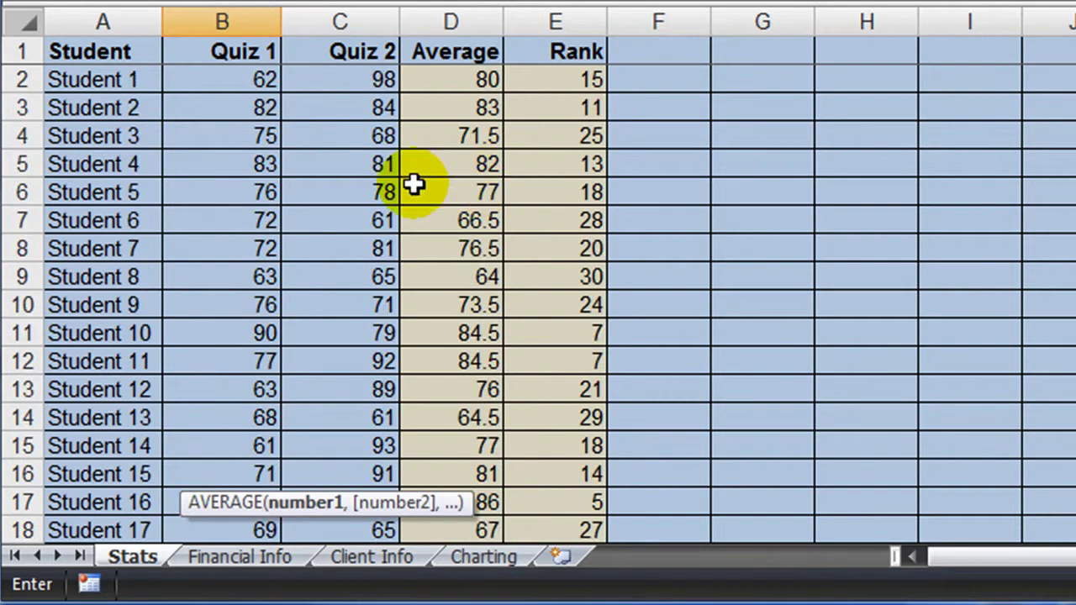
{"action": "left_click_drag", "start_coordinate": [236, 84], "coordinate": [264, 409]}
{"action": "type", "text": "("}
{"action": "type", "text": ")"}
{"action": "key", "text": "Return"}
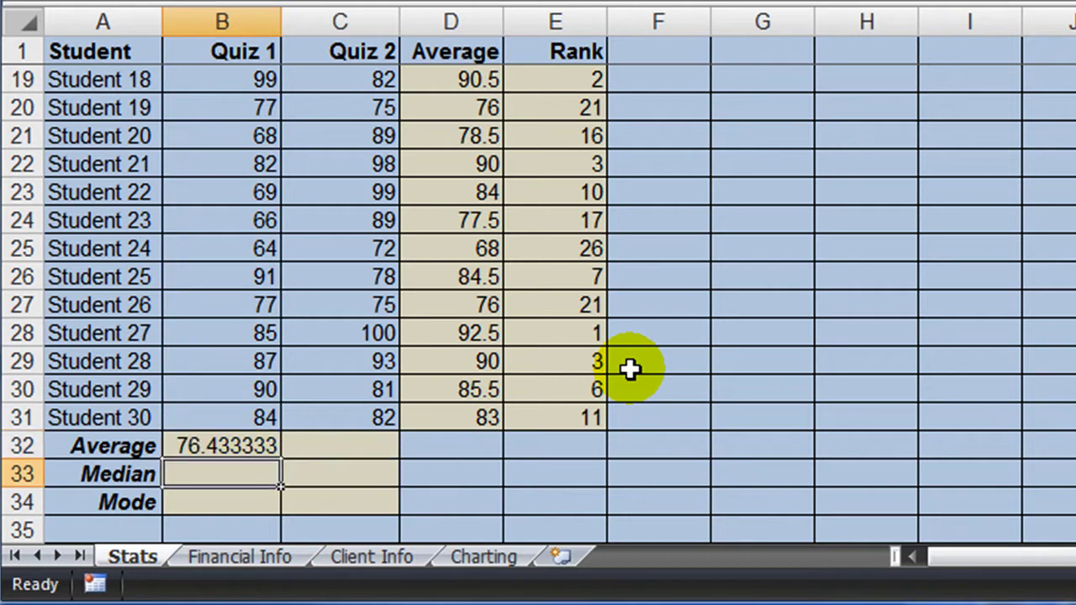
Add =MEDIAN(B2:B32) and =MODE(B2:B31) below the Quiz 1 average.
{"action": "type", "text": "=med"}
{"action": "key", "text": "Tab"}
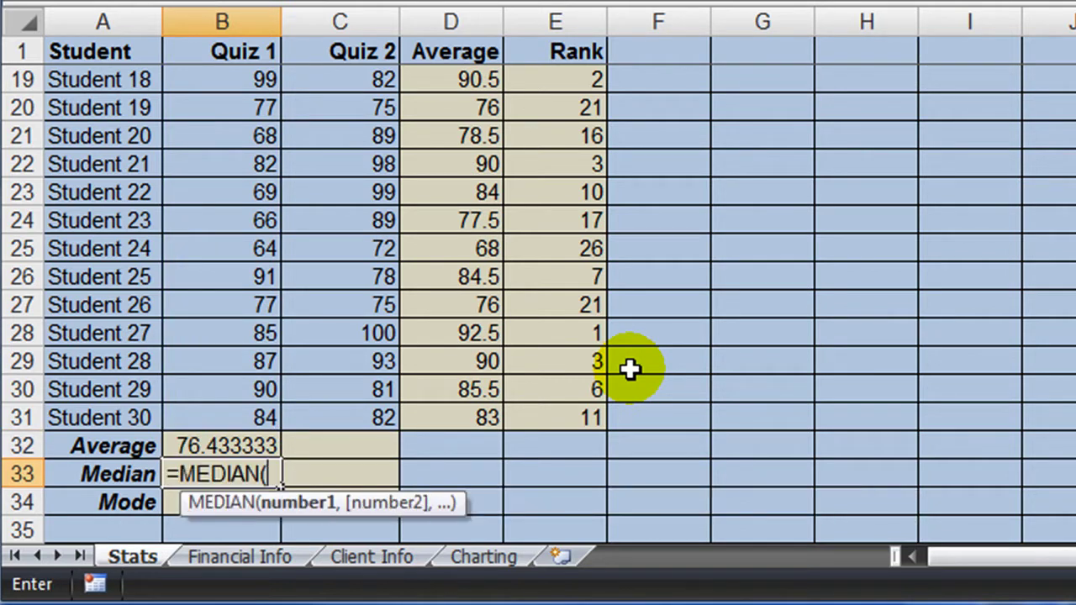
{"action": "type", "text": "b2:b32"}
{"action": "key", "text": "Return"}
{"action": "type", "text": "=mod"}
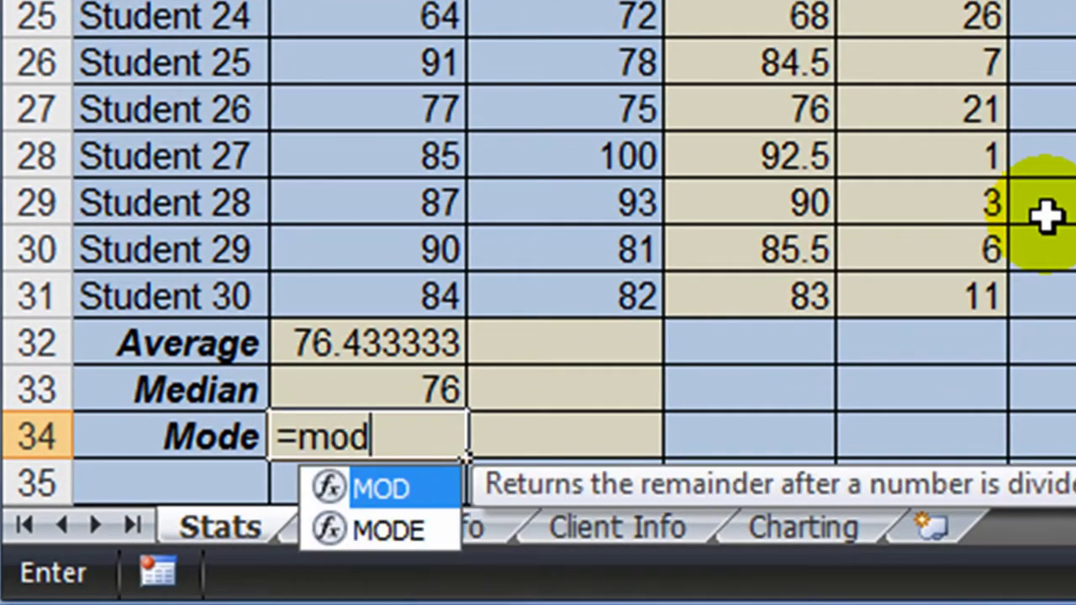
{"action": "type", "text": "e(b2:b32"}
{"action": "key", "text": "BackSpace"}
{"action": "type", "text": "1)"}
{"action": "key", "text": "Return"}
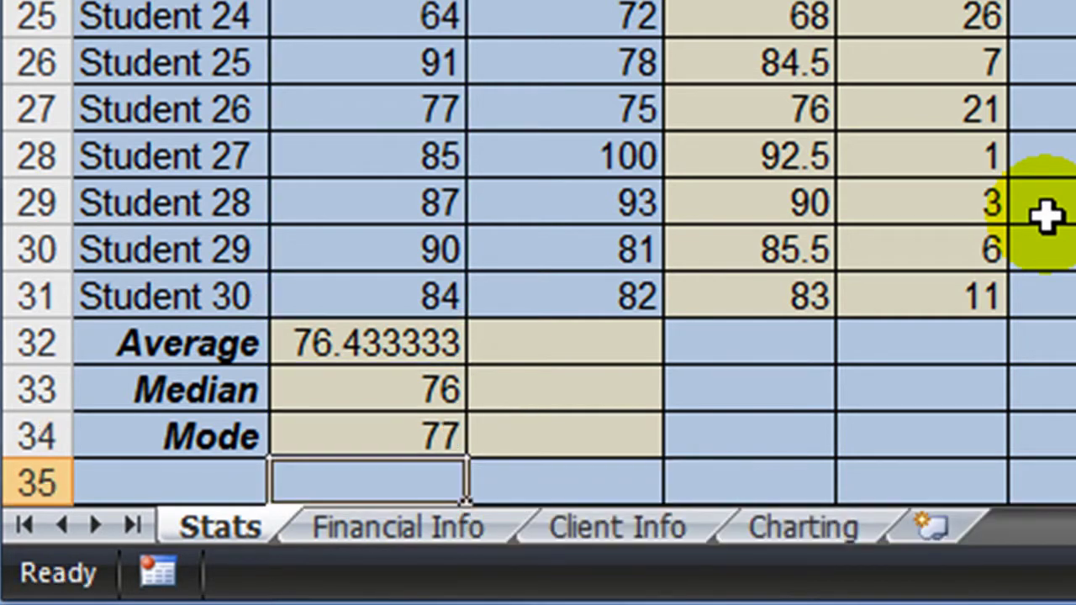
Fill the three Quiz 1 statistics right into column C for Quiz 2.
{"action": "scroll", "coordinate": [416, 244], "scroll_direction": "down", "scroll_amount": 2}
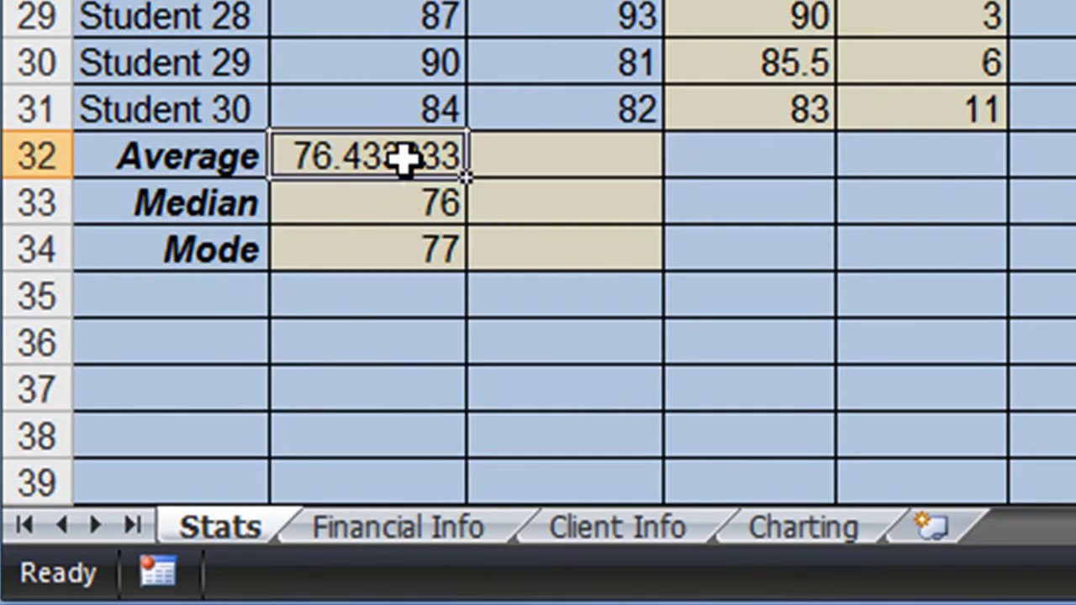
{"action": "left_click_drag", "start_coordinate": [401, 163], "coordinate": [398, 235]}
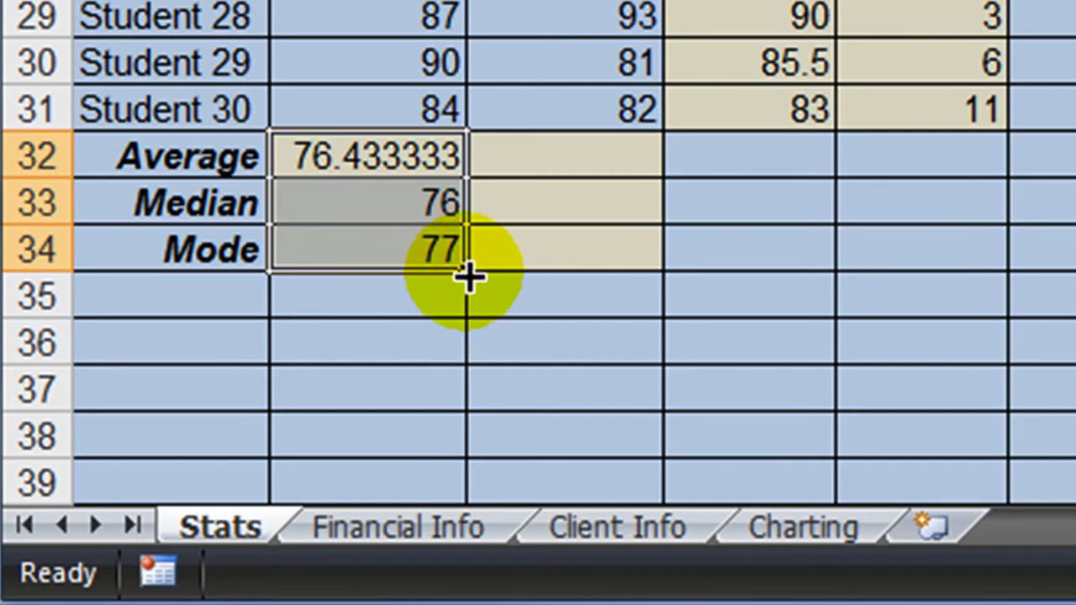
{"action": "left_click_drag", "start_coordinate": [468, 276], "coordinate": [665, 272]}
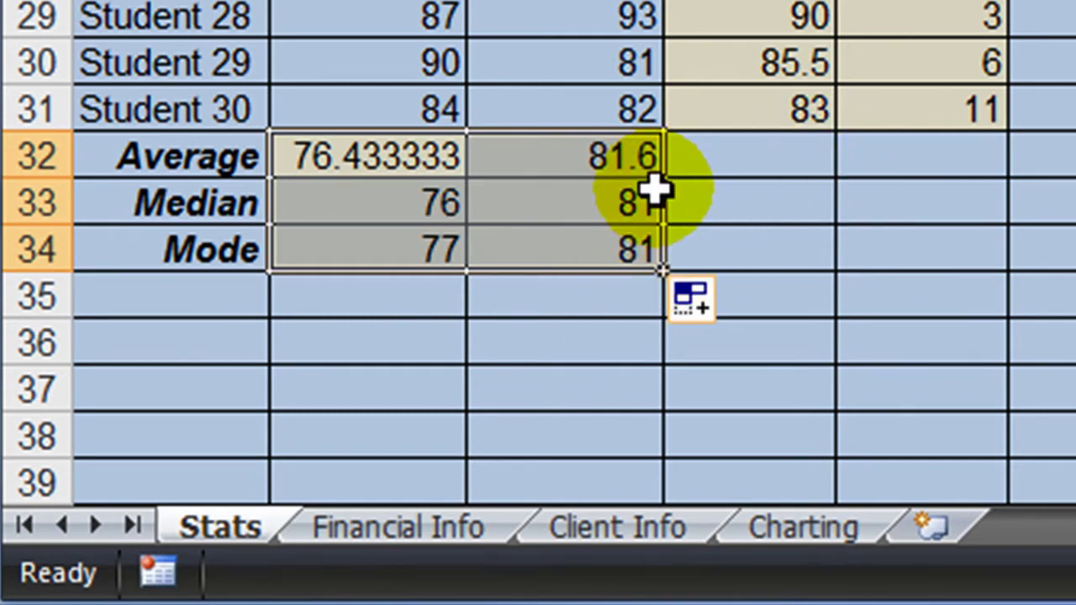
{"action": "left_click", "coordinate": [600, 217]}
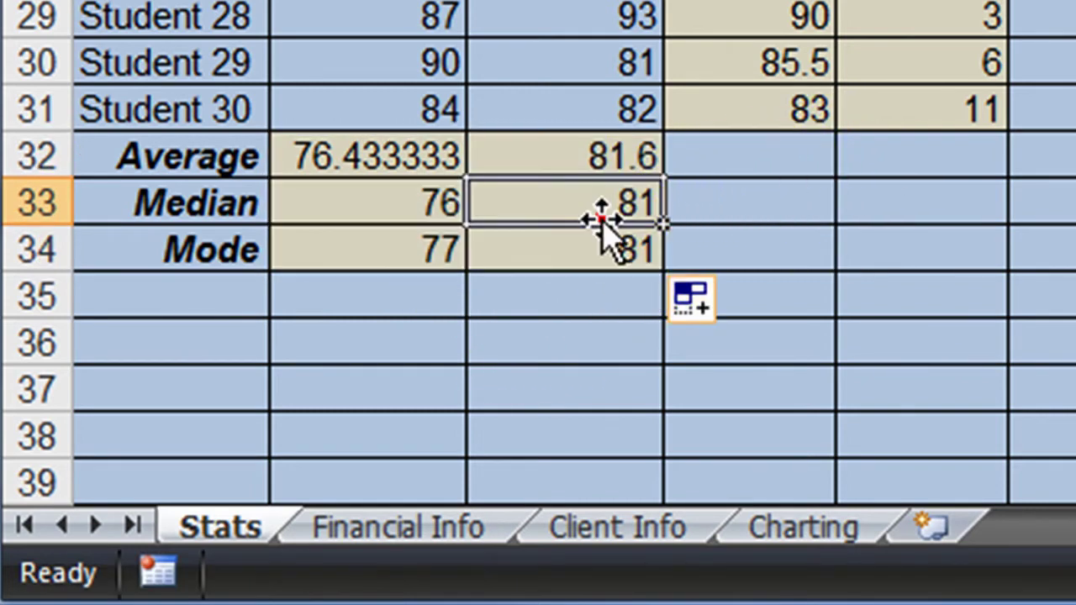
On the Financial Info sheet, enter a Car Price of 36000 in B1.
{"action": "left_click", "coordinate": [378, 524]}
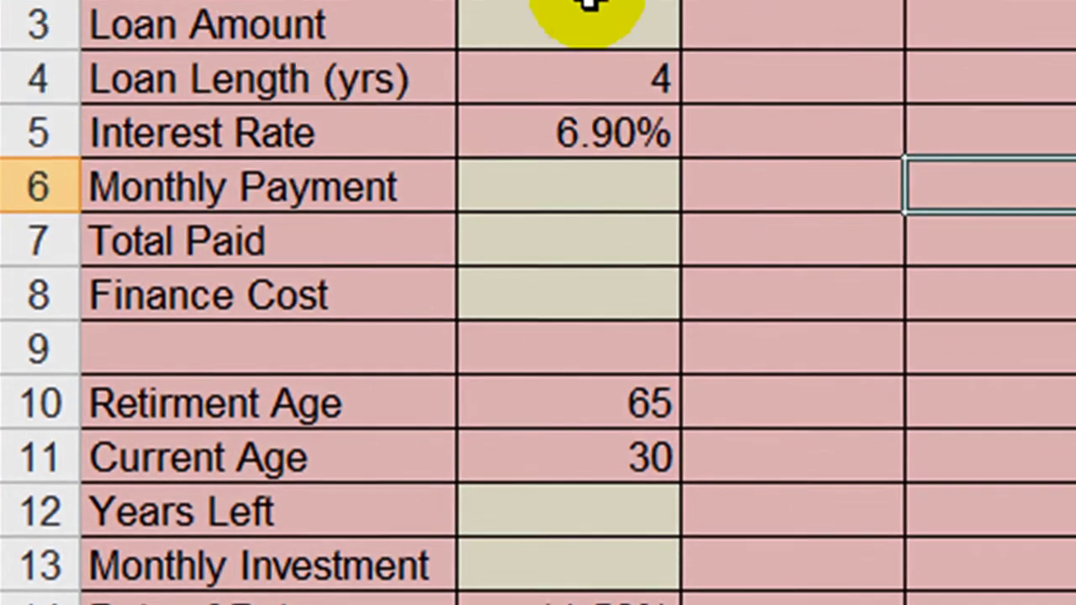
{"action": "left_click", "coordinate": [572, 139]}
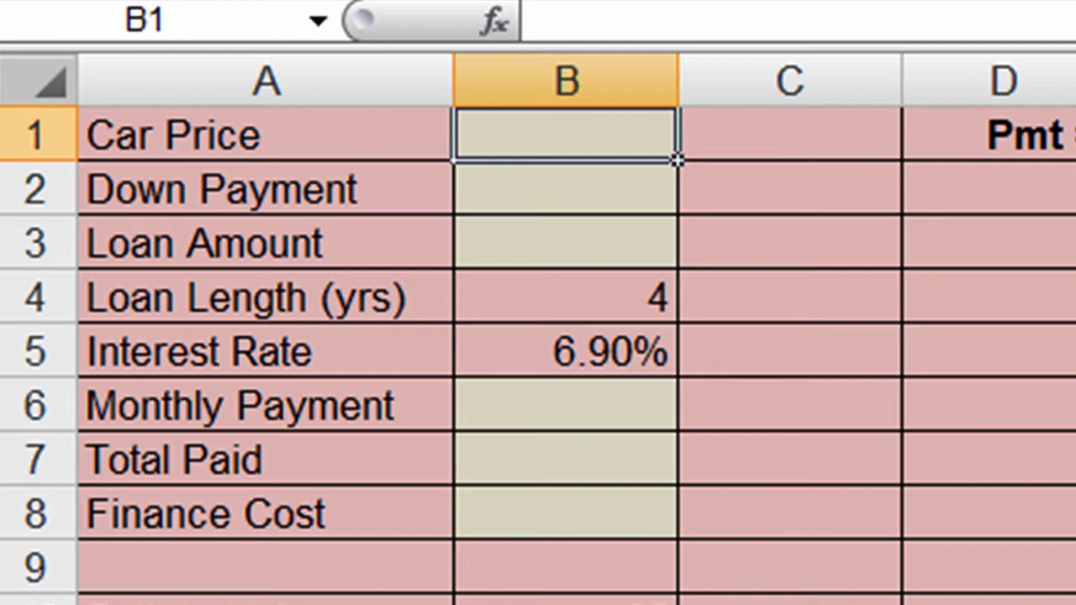
{"action": "type", "text": "36000"}
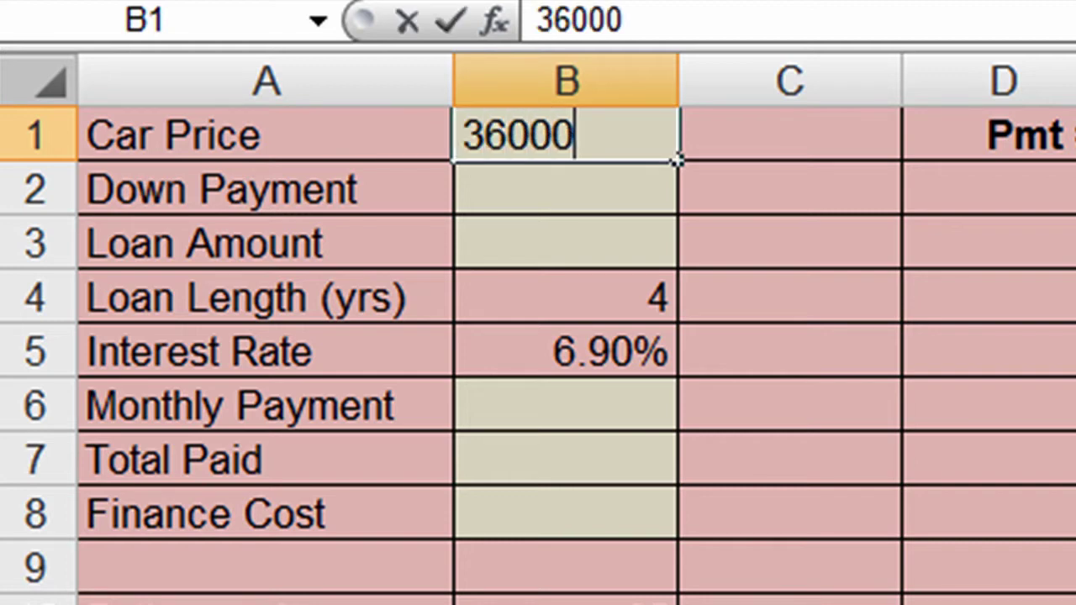
{"action": "key", "text": "Return"}
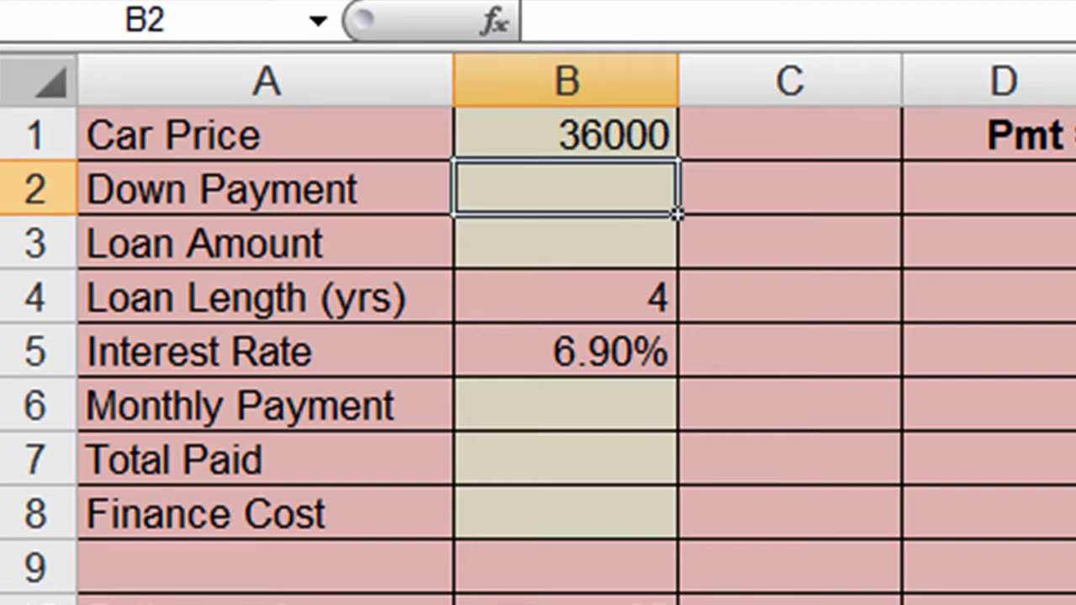
Compute Down Payment =B1*.15 and Loan Amount =B1-B2 in B2 and B3.
{"action": "type", "text": "="}
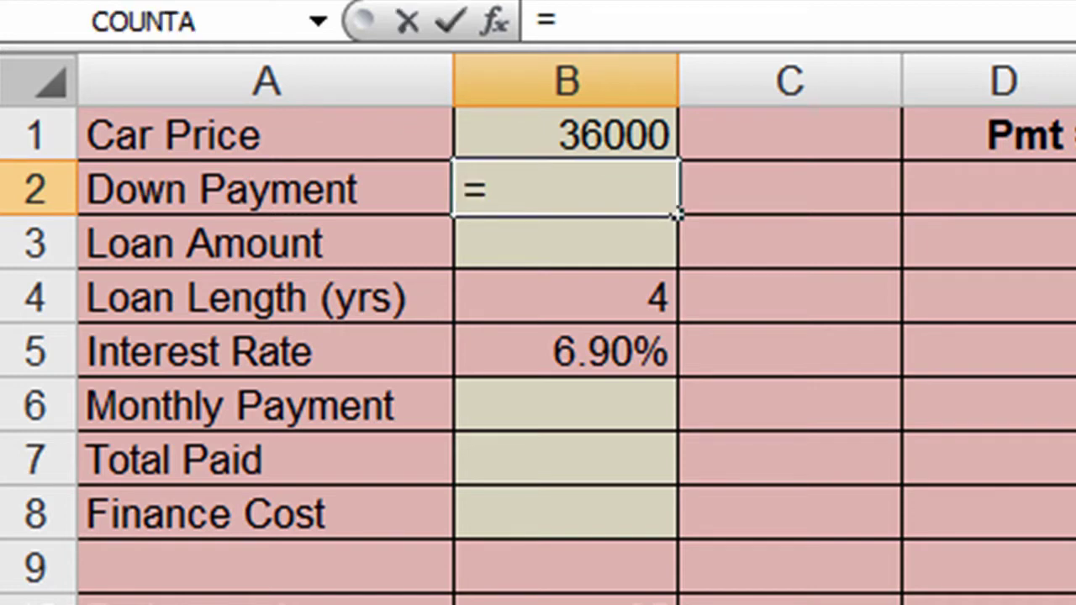
{"action": "left_click", "coordinate": [622, 134]}
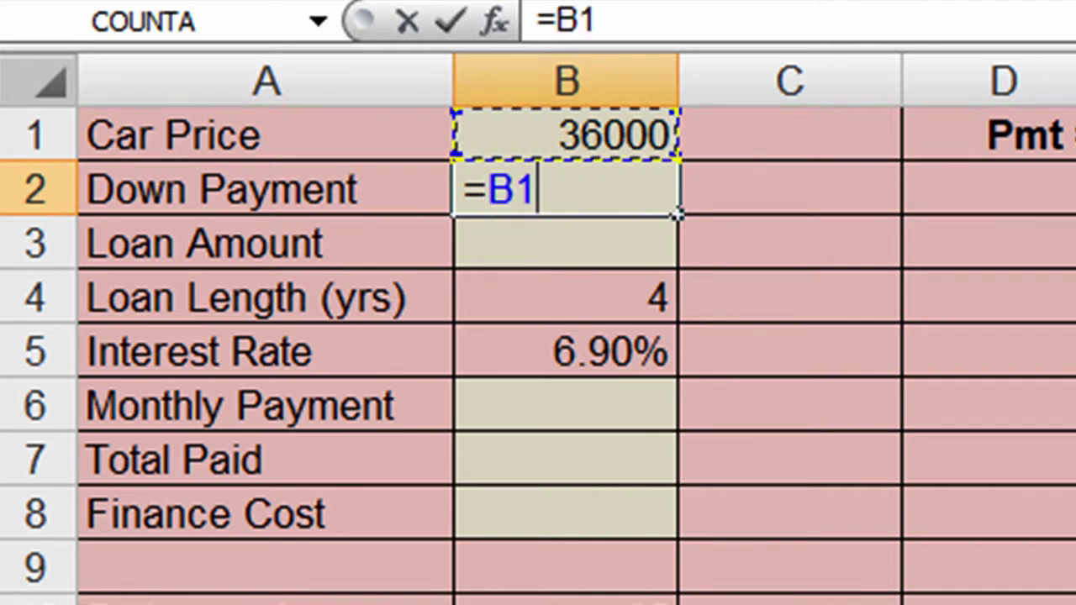
{"action": "type", "text": "*.15"}
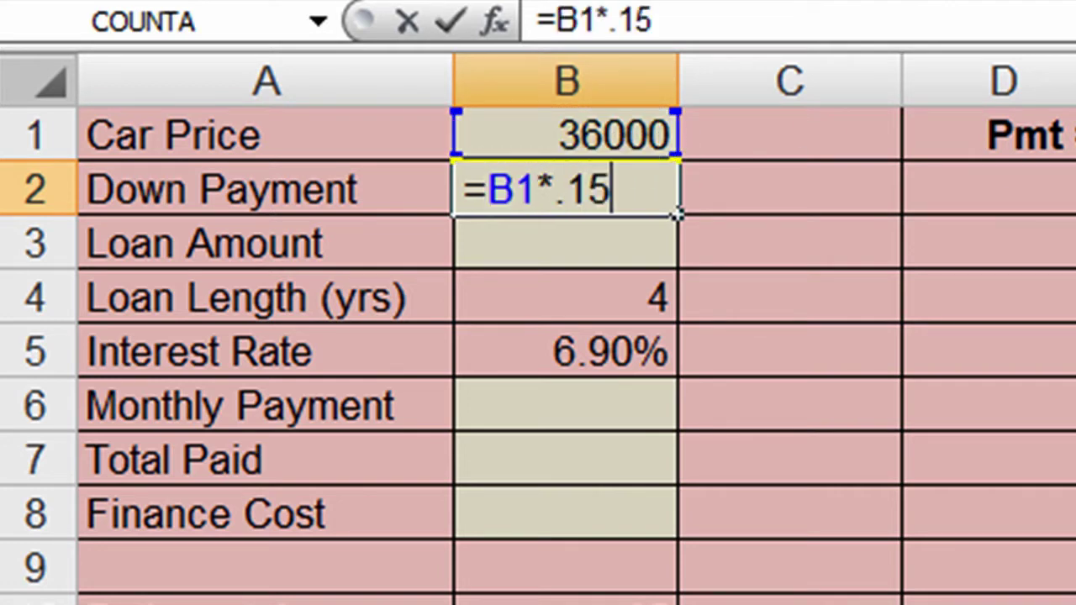
{"action": "key", "text": "Return"}
{"action": "type", "text": "="}
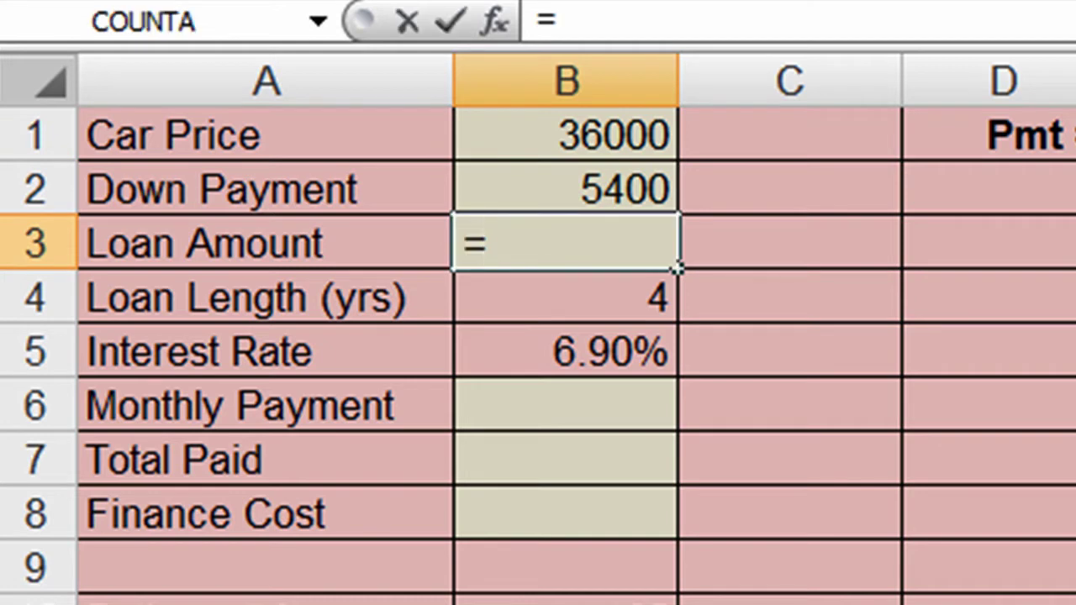
{"action": "left_click", "coordinate": [620, 140]}
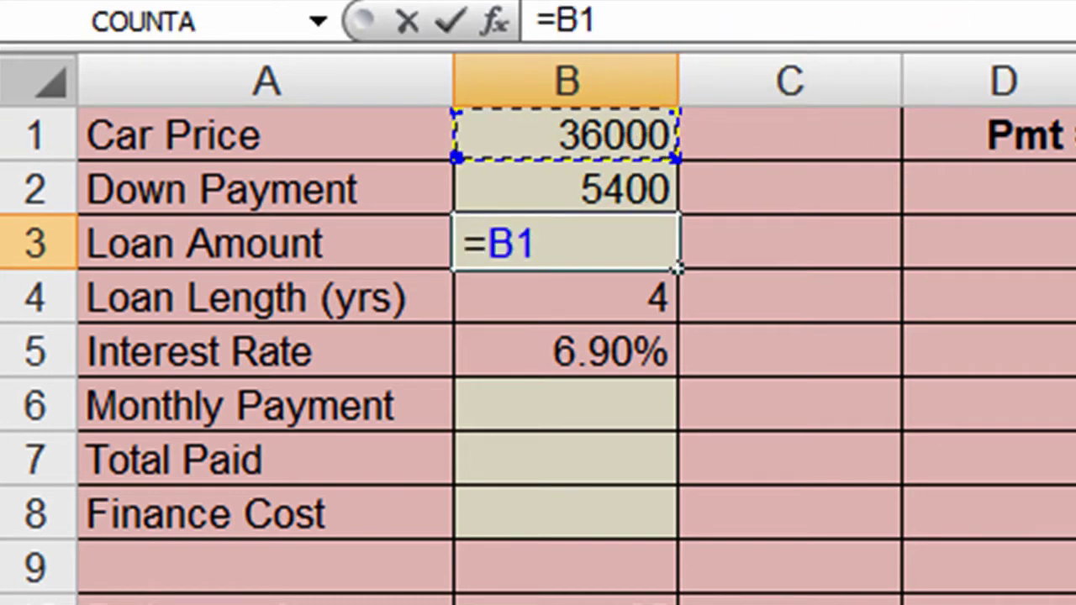
{"action": "type", "text": "-"}
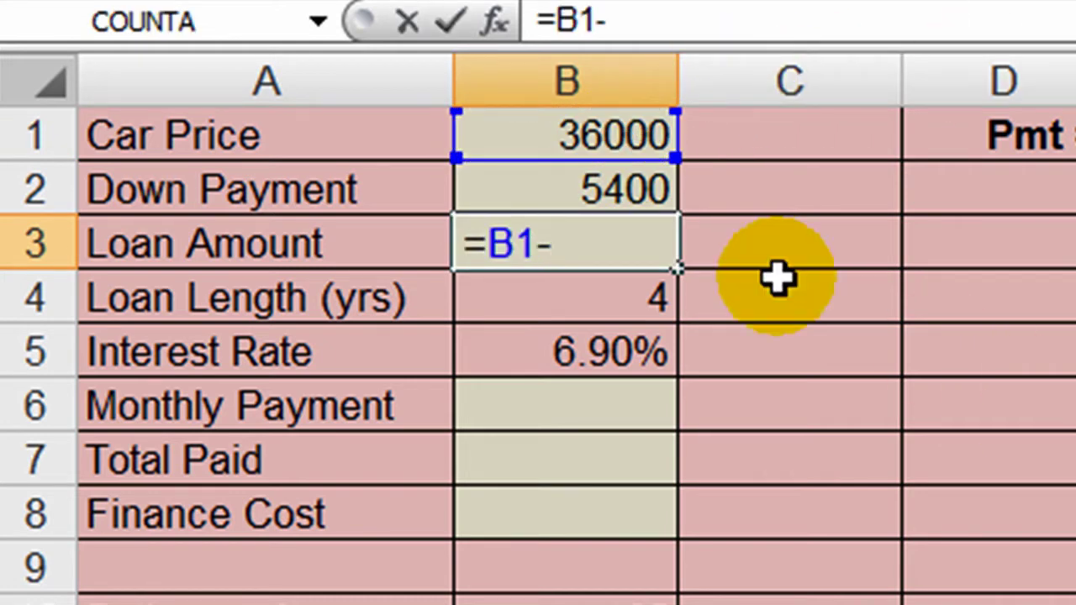
{"action": "left_click", "coordinate": [593, 174]}
{"action": "key", "text": "Return"}
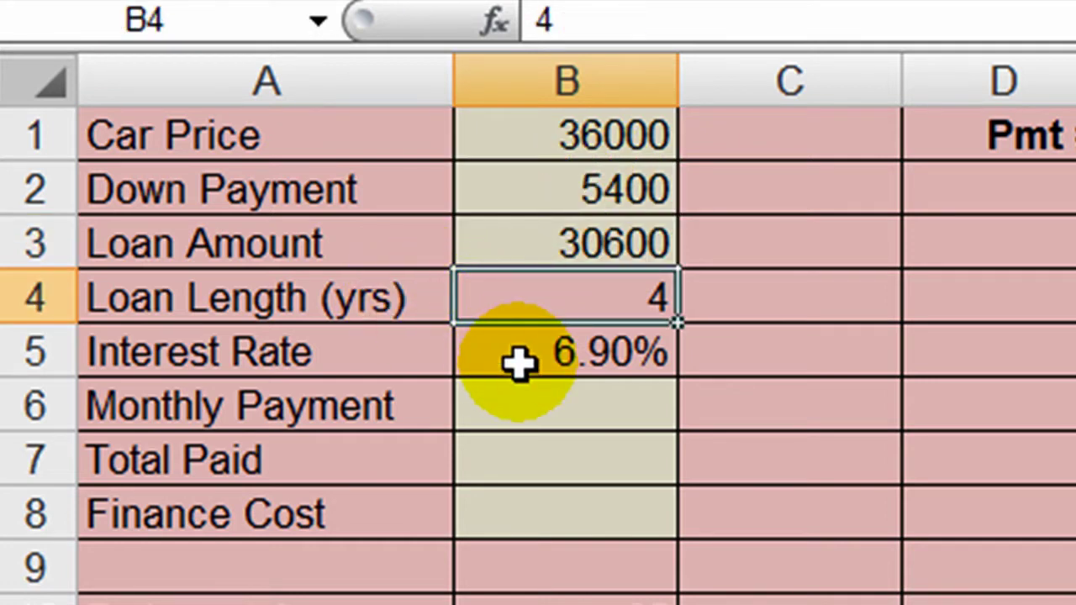
Enter =PMT(B5/12,B4*12,-B3) in B6 for a $731.34 monthly payment.
{"action": "left_click", "coordinate": [538, 400]}
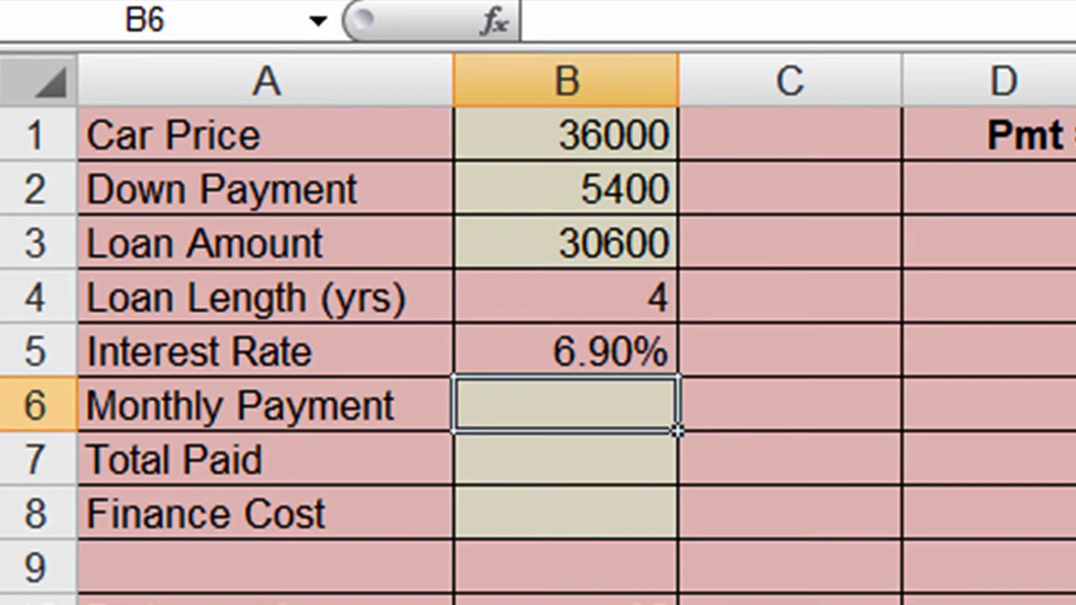
{"action": "type", "text": "=pmt("}
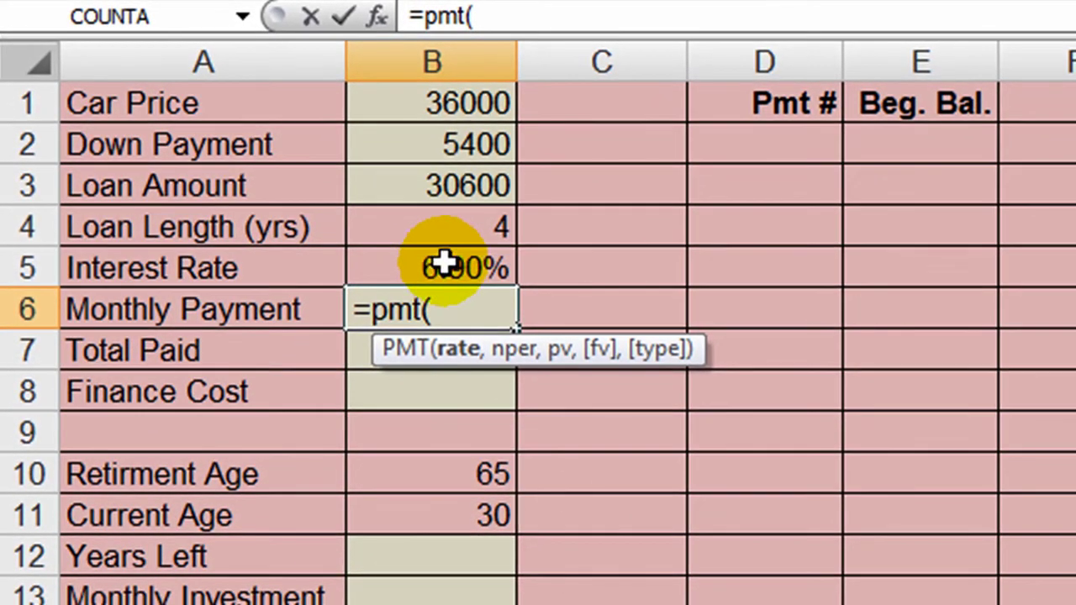
{"action": "left_click", "coordinate": [579, 342]}
{"action": "type", "text": "/12,"}
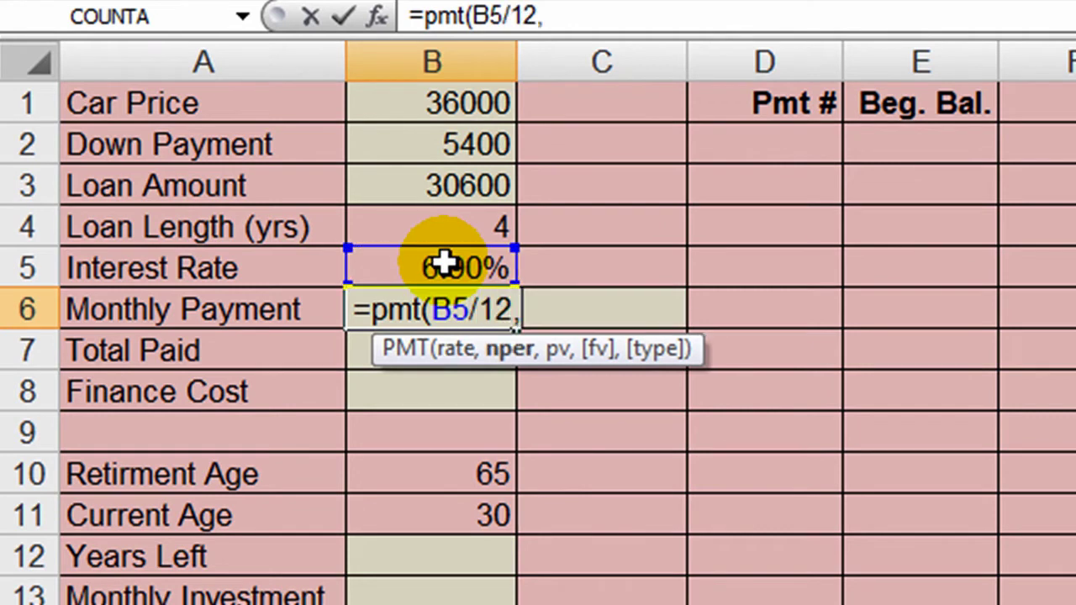
{"action": "left_click", "coordinate": [451, 225]}
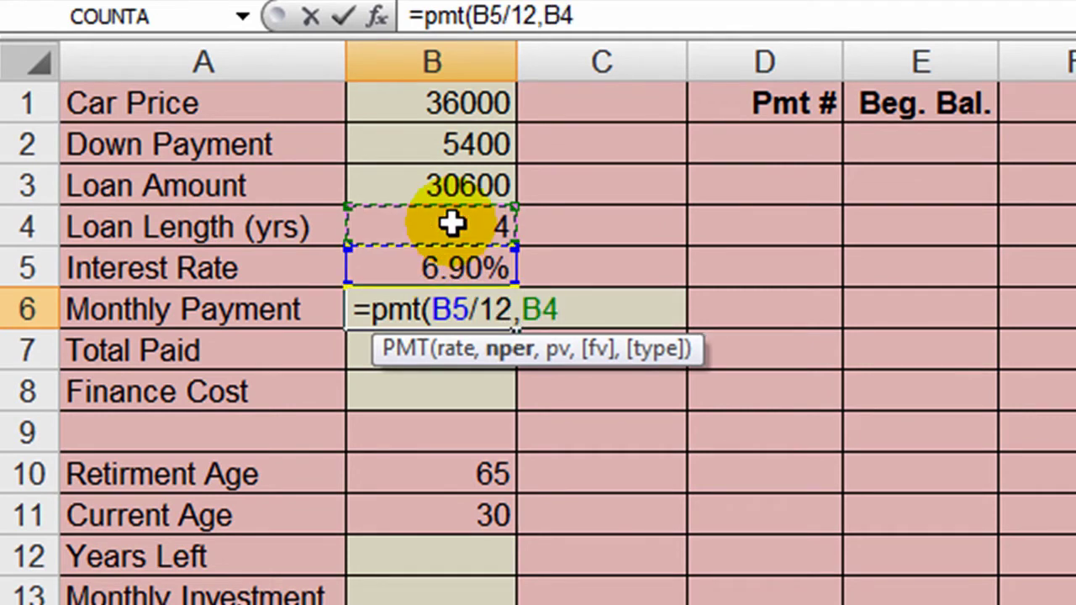
{"action": "type", "text": "*12"}
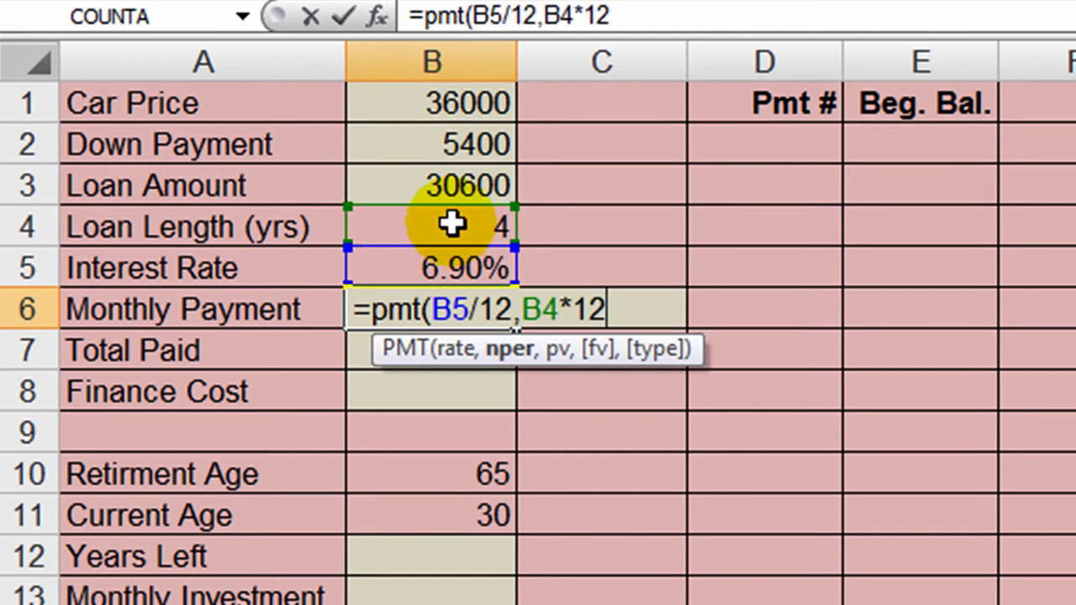
{"action": "type", "text": ","}
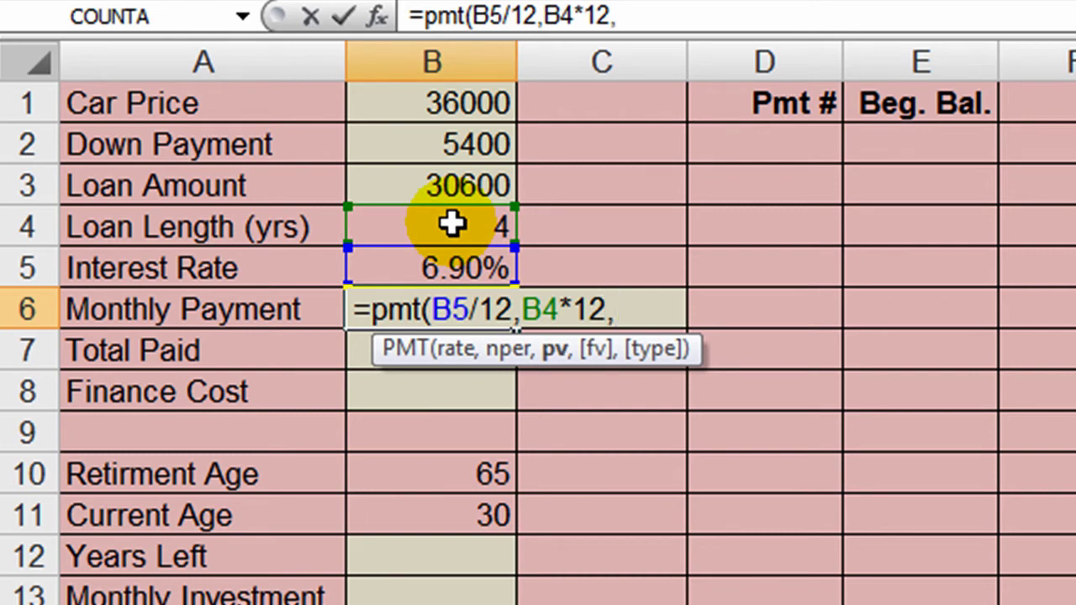
{"action": "type", "text": "-"}
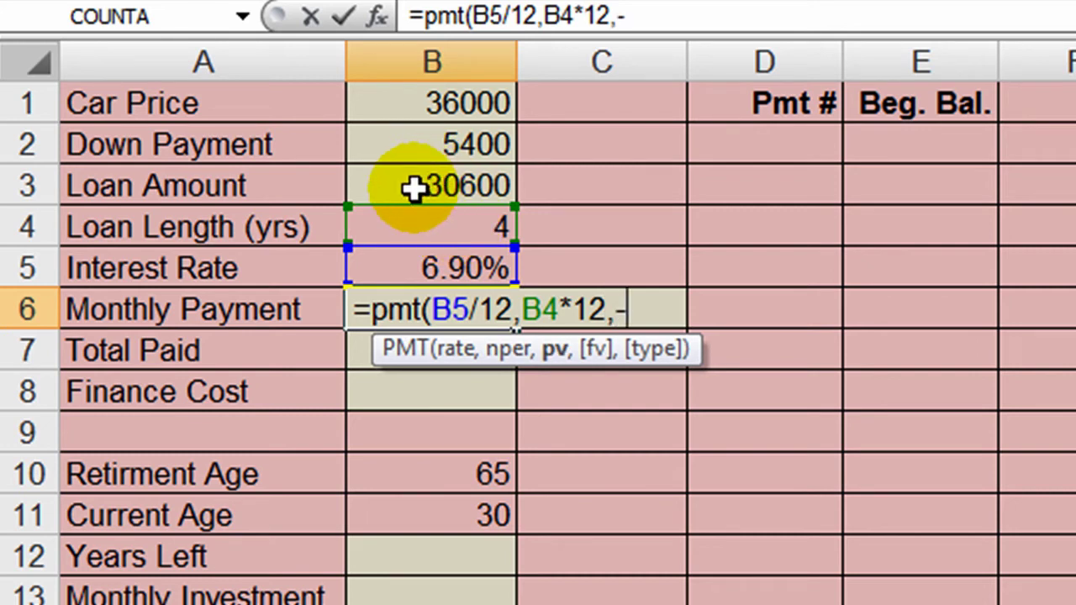
{"action": "left_click", "coordinate": [415, 188]}
{"action": "type", "text": ")"}
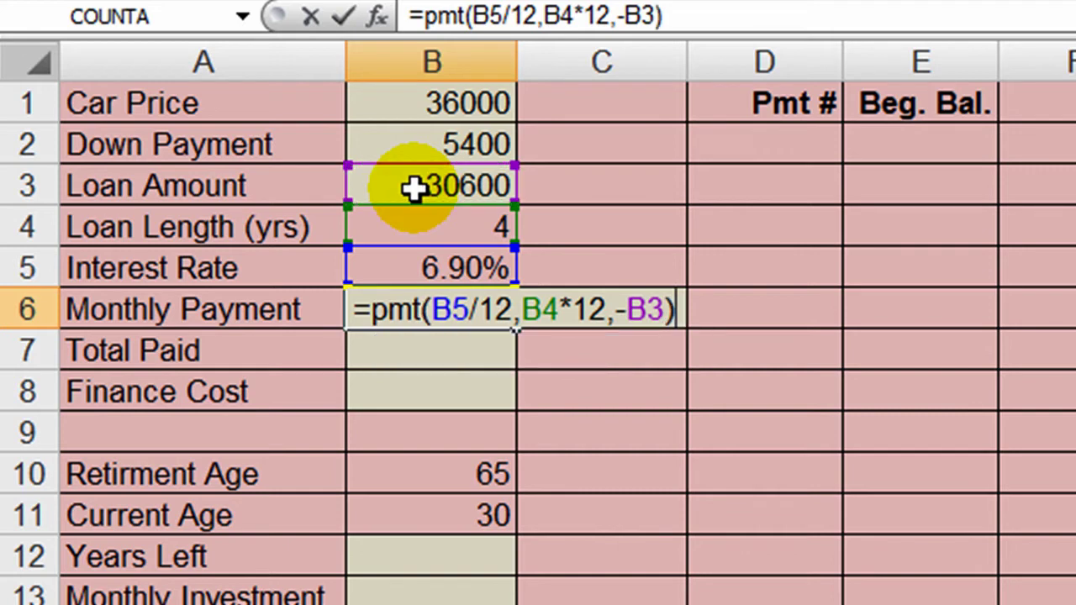
{"action": "key", "text": "Return"}
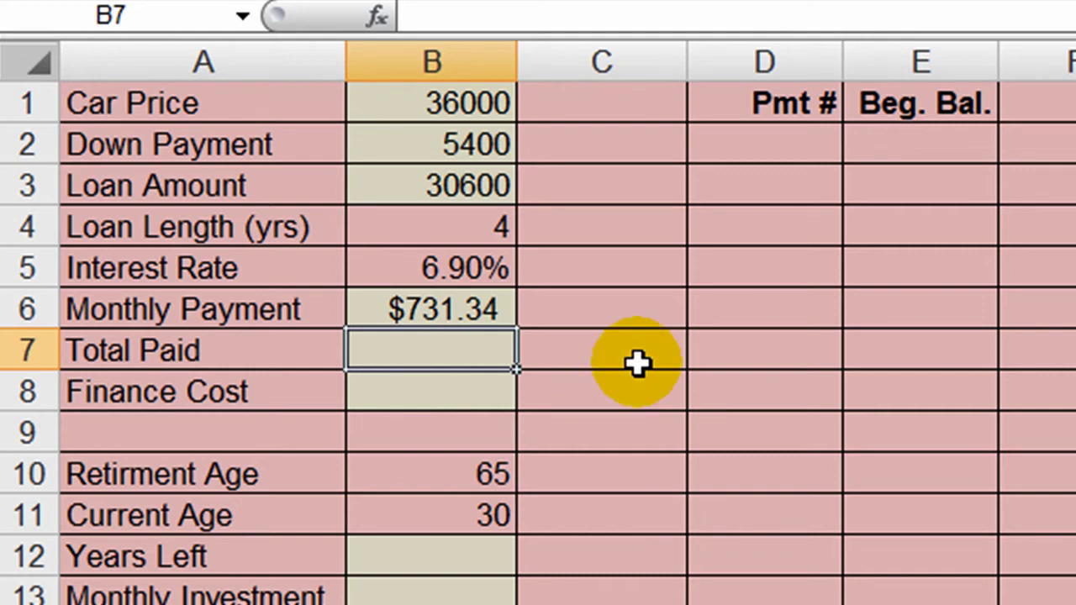
Enter Total Paid as =B6*B4*12+B2, giving $40,504.14.
{"action": "type", "text": "="}
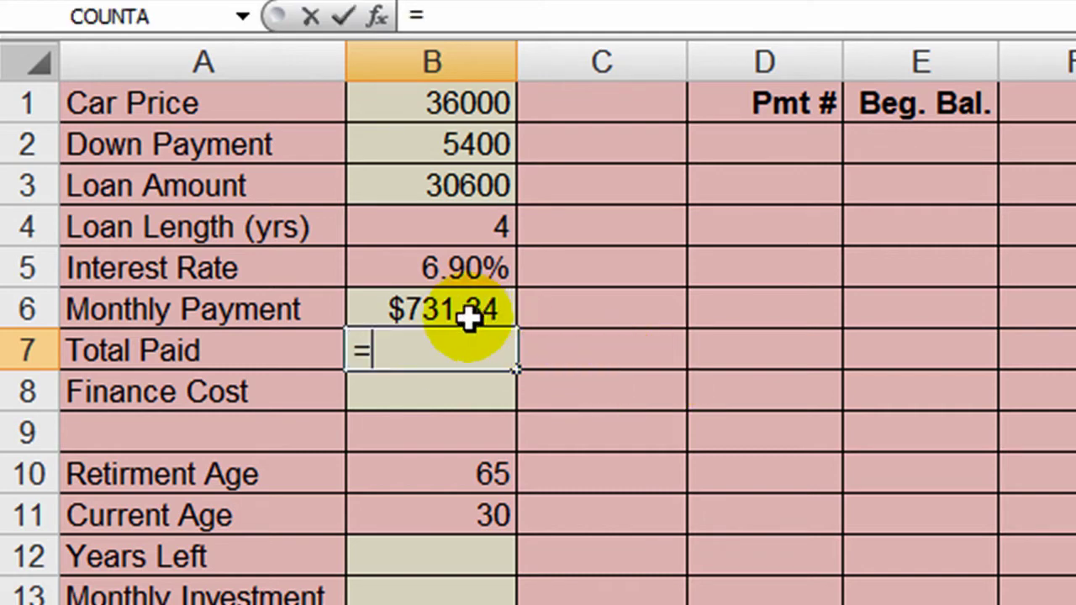
{"action": "left_click", "coordinate": [459, 307]}
{"action": "type", "text": "*"}
{"action": "left_click", "coordinate": [471, 231]}
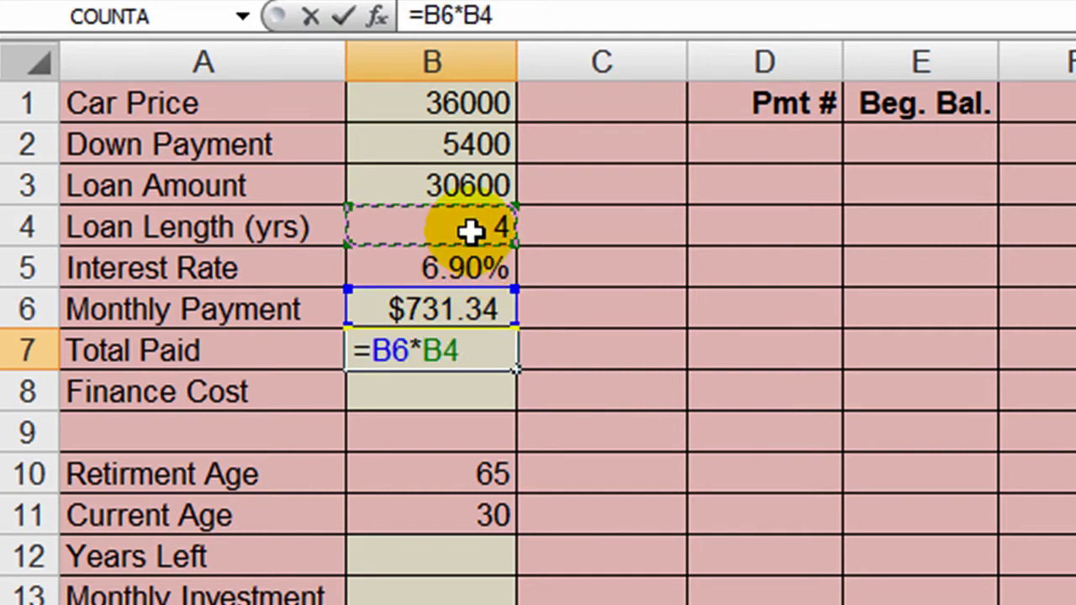
{"action": "type", "text": "*"}
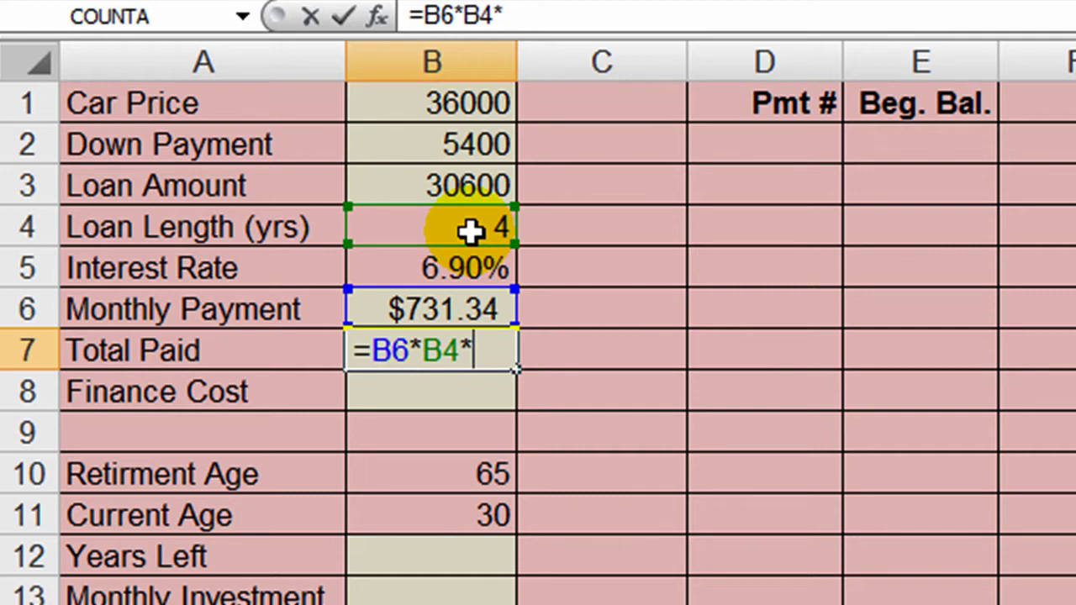
{"action": "type", "text": "12+"}
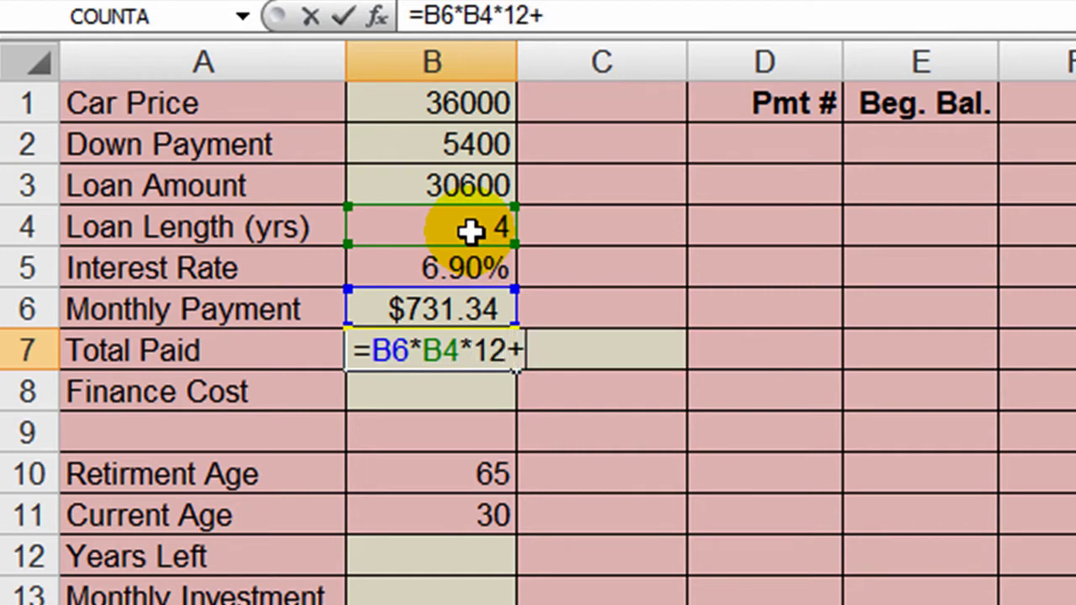
{"action": "left_click", "coordinate": [428, 143]}
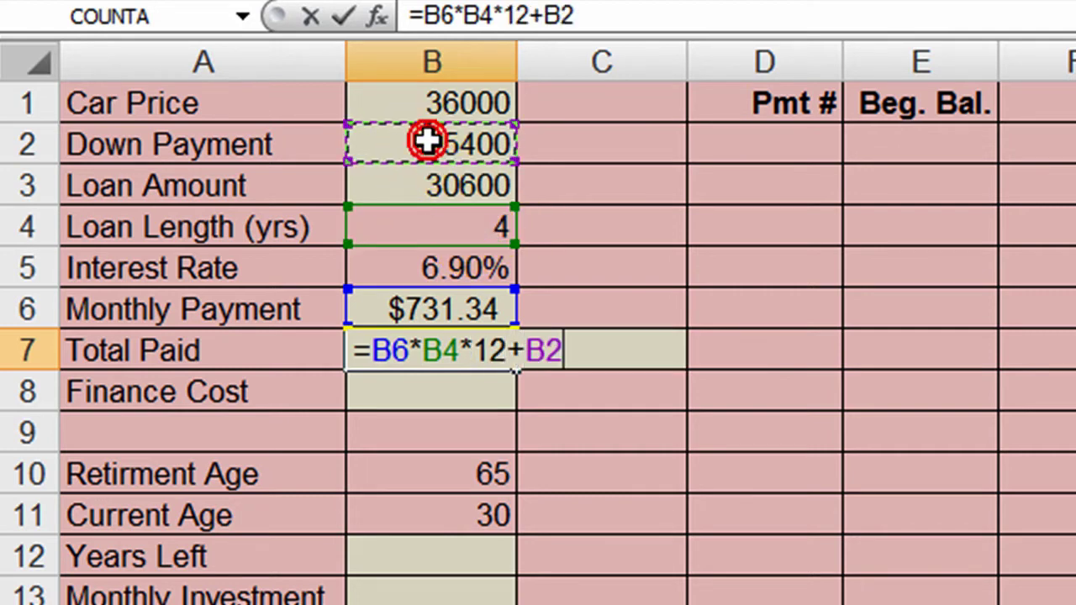
{"action": "key", "text": "Return"}
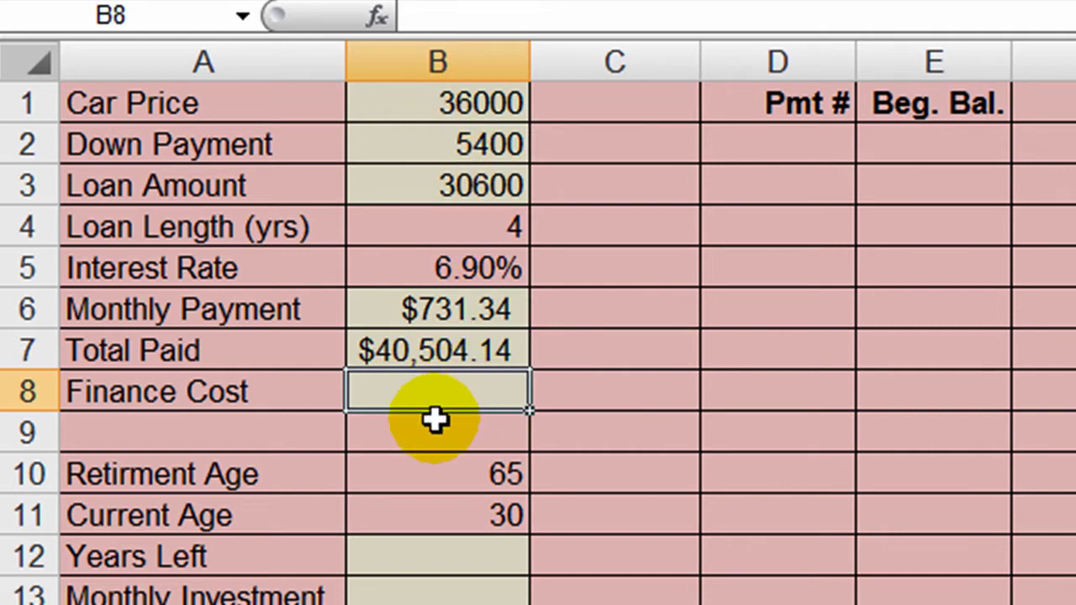
Enter Finance Cost as =B7-B1, giving $4,504.14.
{"action": "left_click", "coordinate": [438, 389]}
{"action": "type", "text": "="}
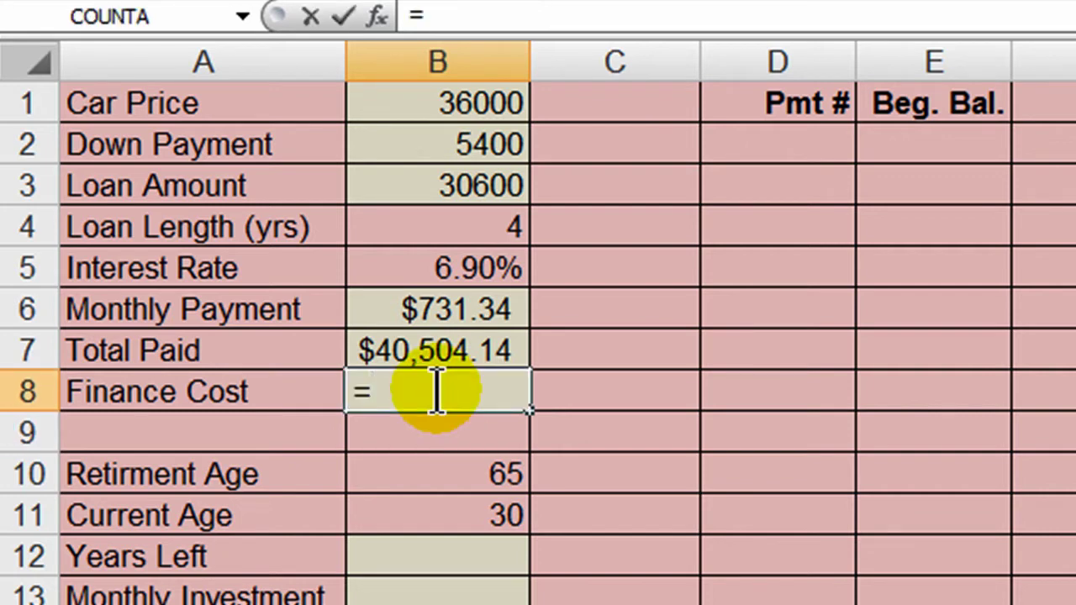
{"action": "left_click", "coordinate": [382, 343]}
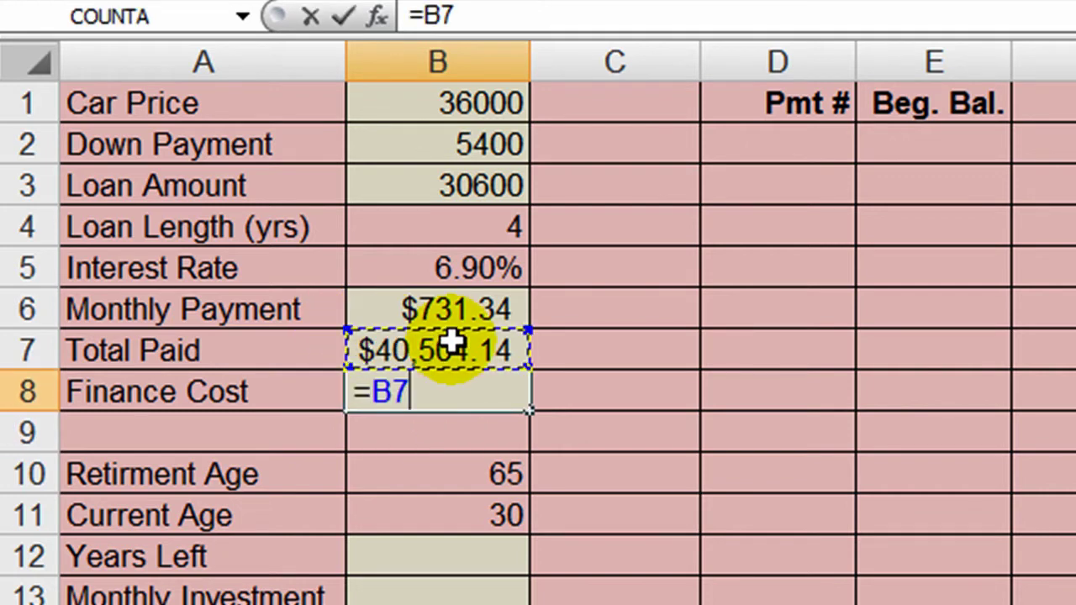
{"action": "type", "text": "-"}
{"action": "left_click", "coordinate": [491, 104]}
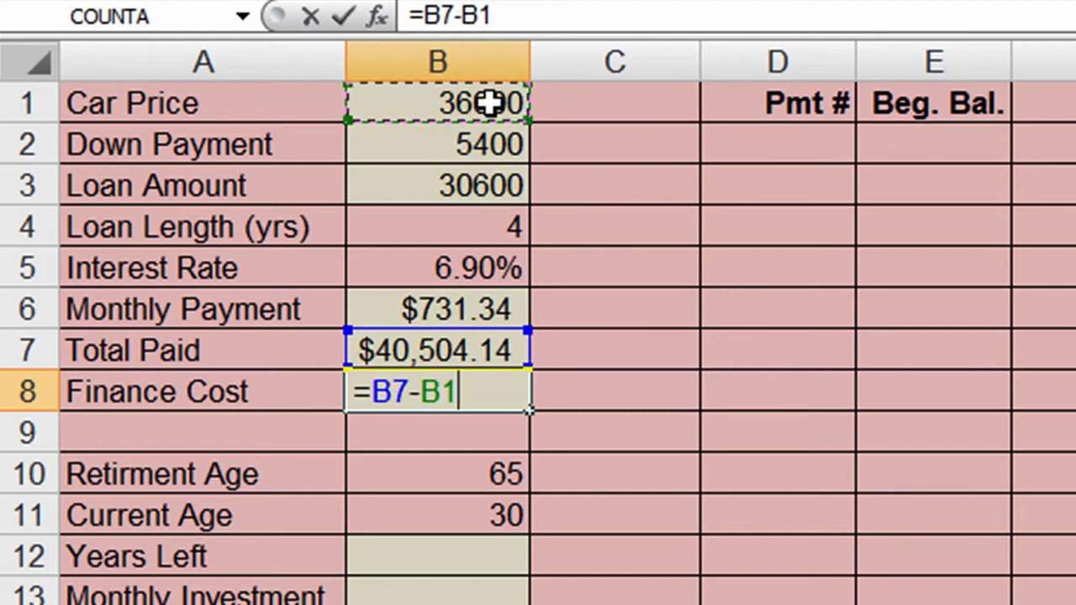
{"action": "key", "text": "Return"}
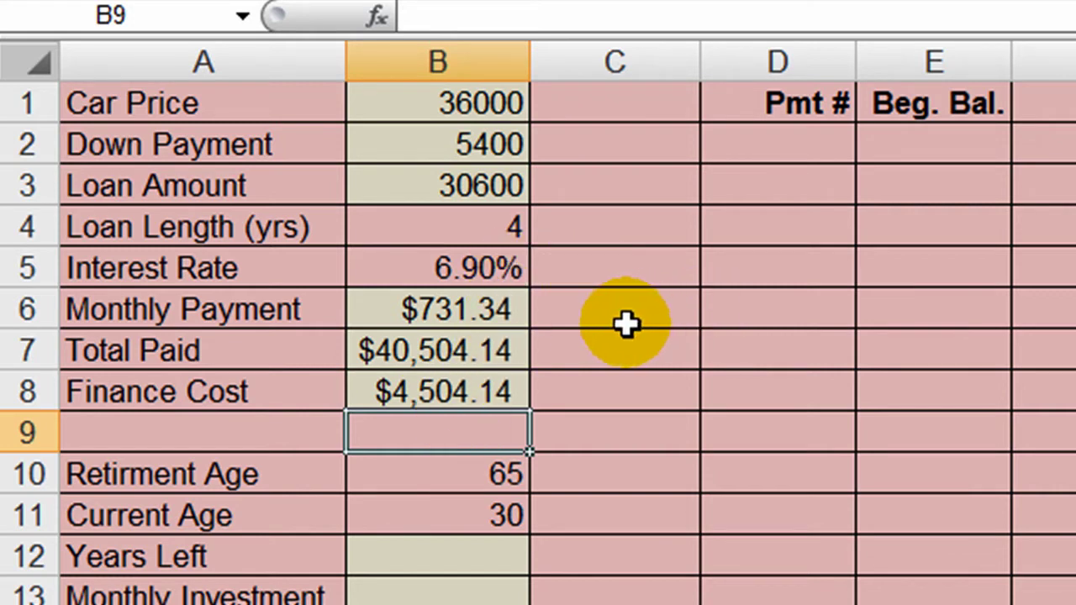
Set Years Left to =B10-B11 (35) and Monthly Investment to 360.
{"action": "scroll", "coordinate": [537, 317], "scroll_direction": "down", "scroll_amount": 2}
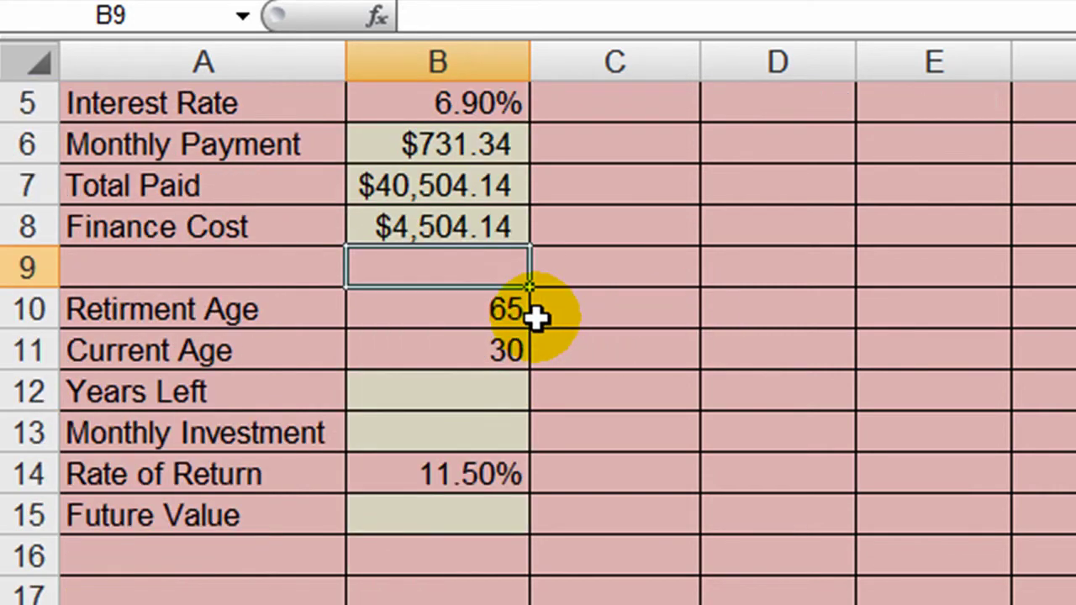
{"action": "left_click", "coordinate": [478, 394]}
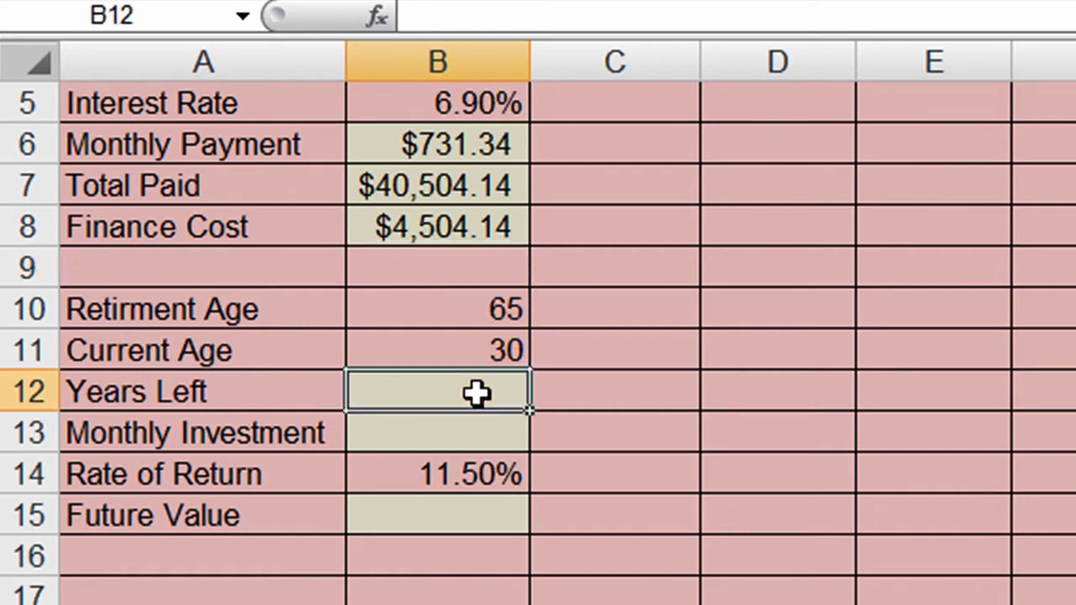
{"action": "type", "text": "="}
{"action": "left_click", "coordinate": [463, 307]}
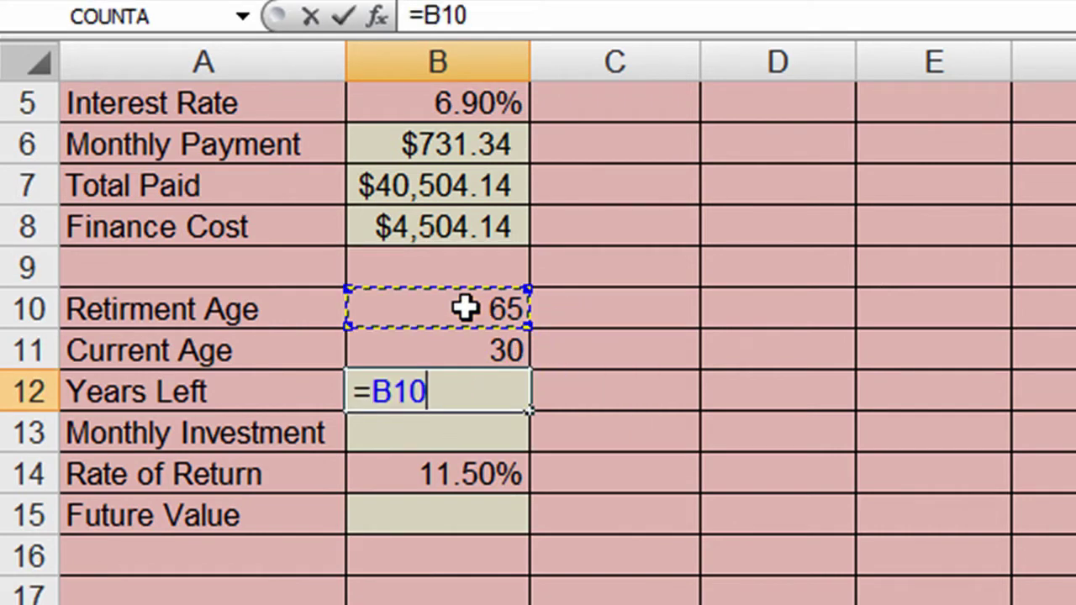
{"action": "type", "text": "-"}
{"action": "left_click", "coordinate": [468, 348]}
{"action": "key", "text": "Return"}
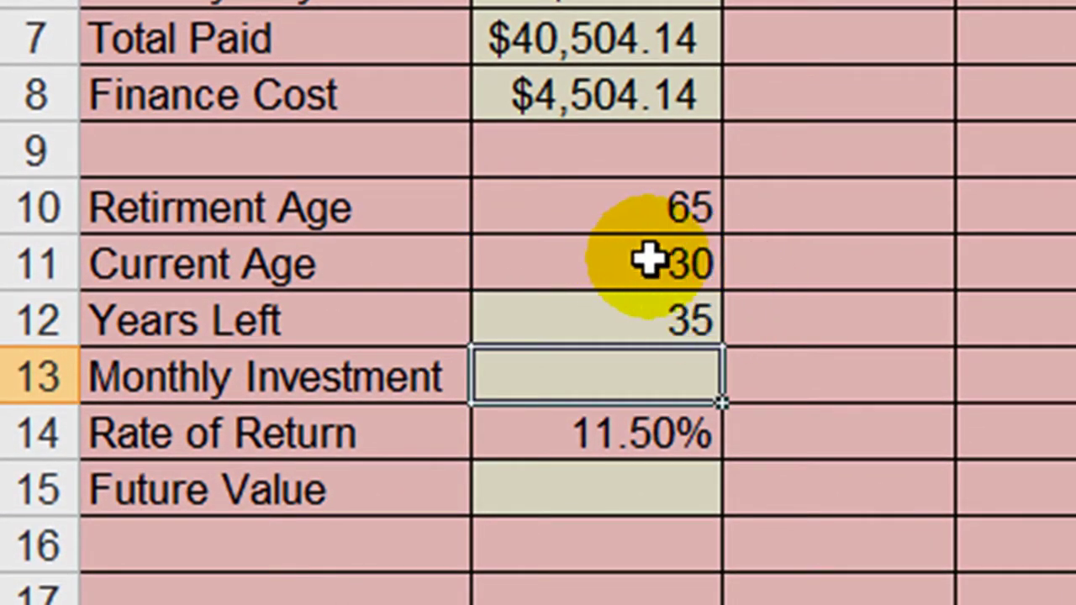
{"action": "type", "text": "360"}
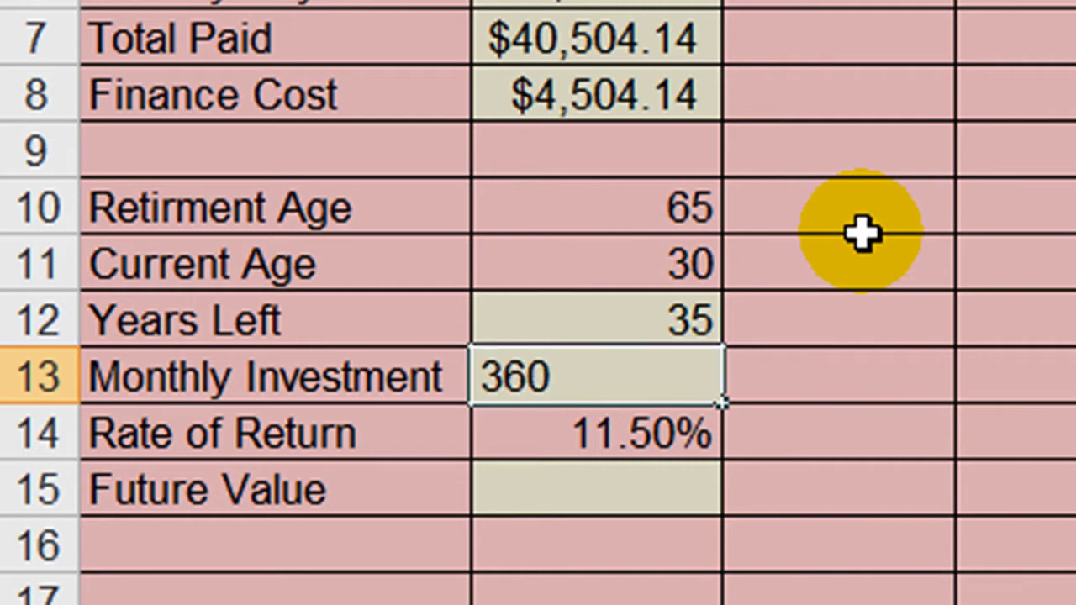
{"action": "key", "text": "Return"}
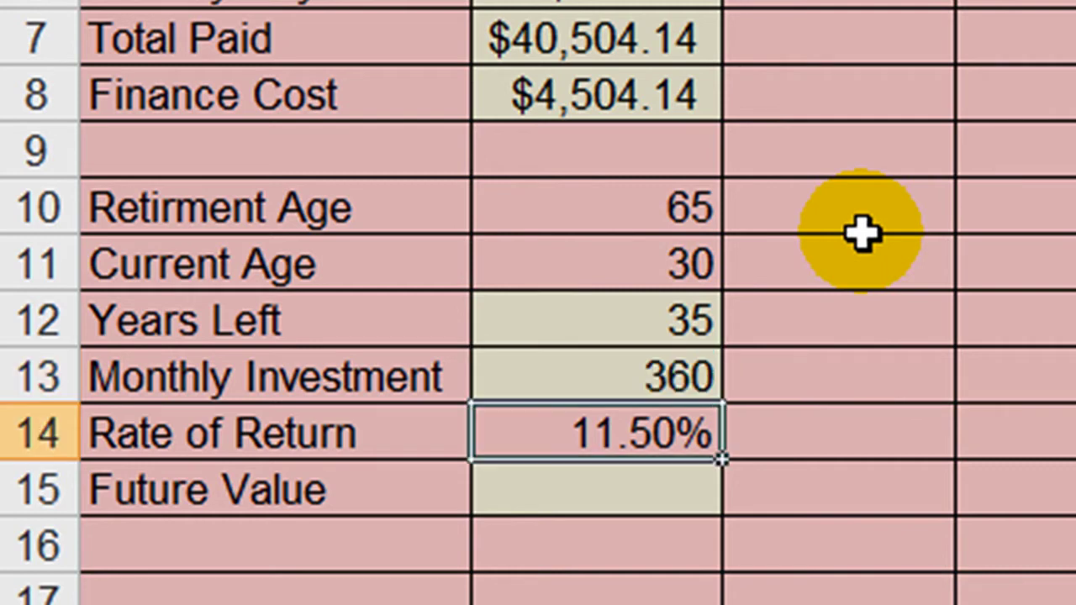
Enter =FV(B14/12,B12*12,-B13) in B15 for a $2,025,430.49 future value.
{"action": "left_click", "coordinate": [657, 482]}
{"action": "type", "text": "=fv"}
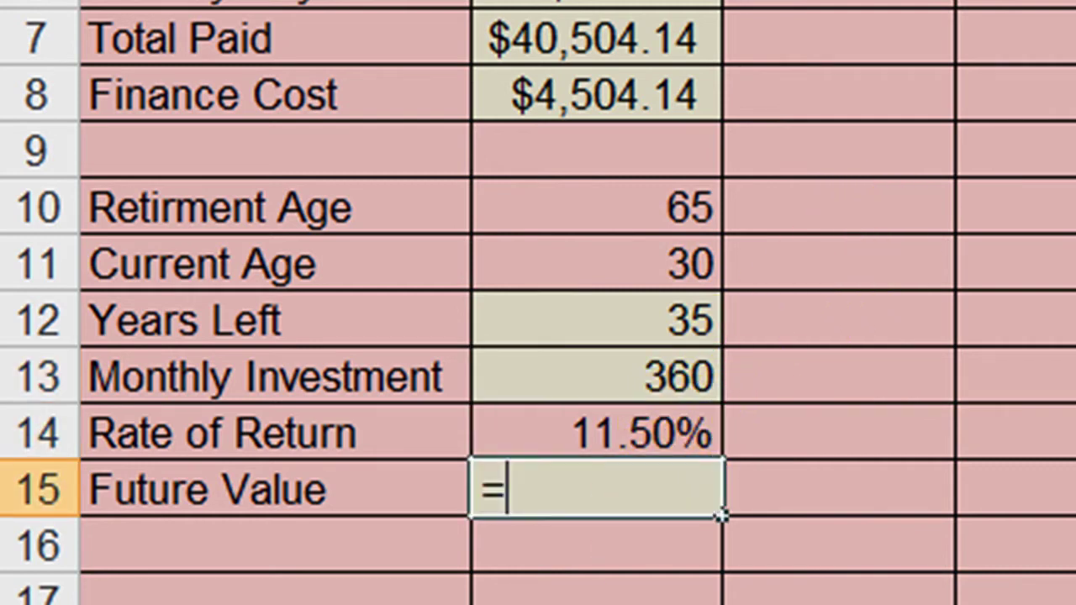
{"action": "key", "text": "Tab"}
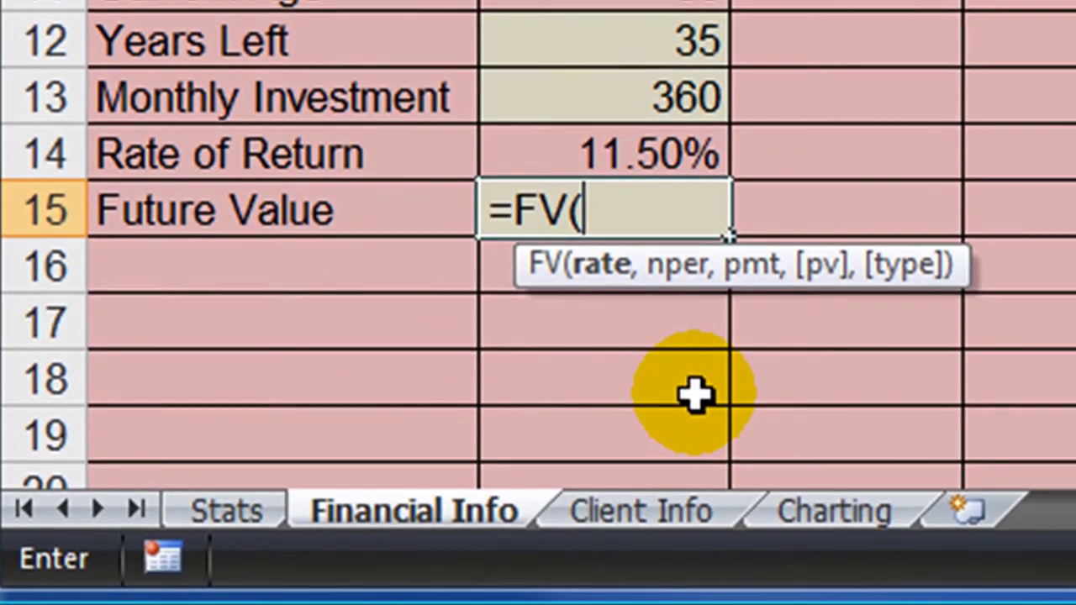
{"action": "left_click", "coordinate": [677, 157]}
{"action": "type", "text": "/12,"}
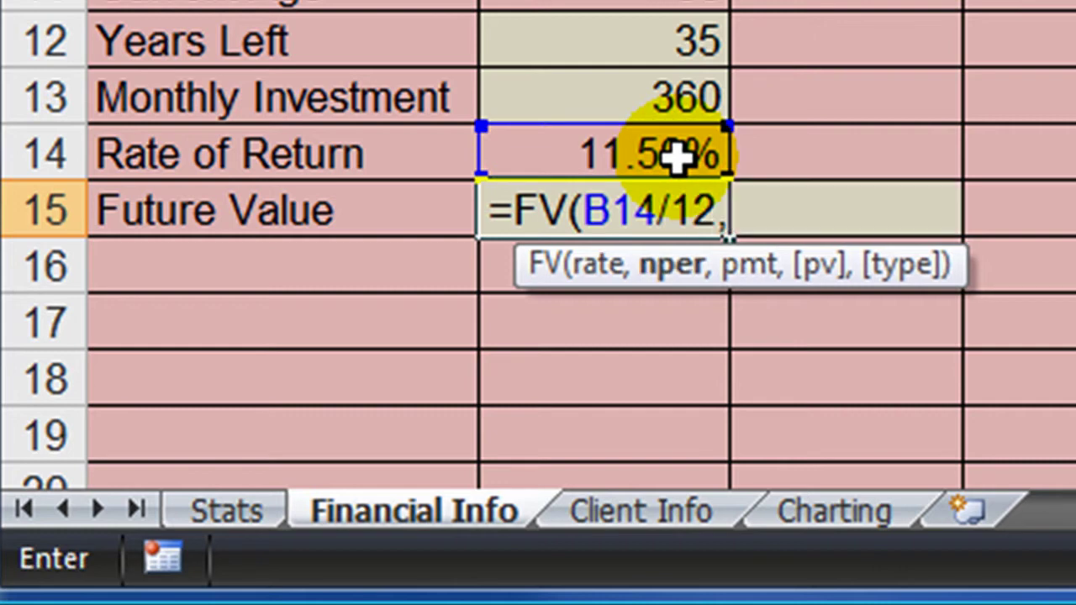
{"action": "left_click", "coordinate": [642, 46]}
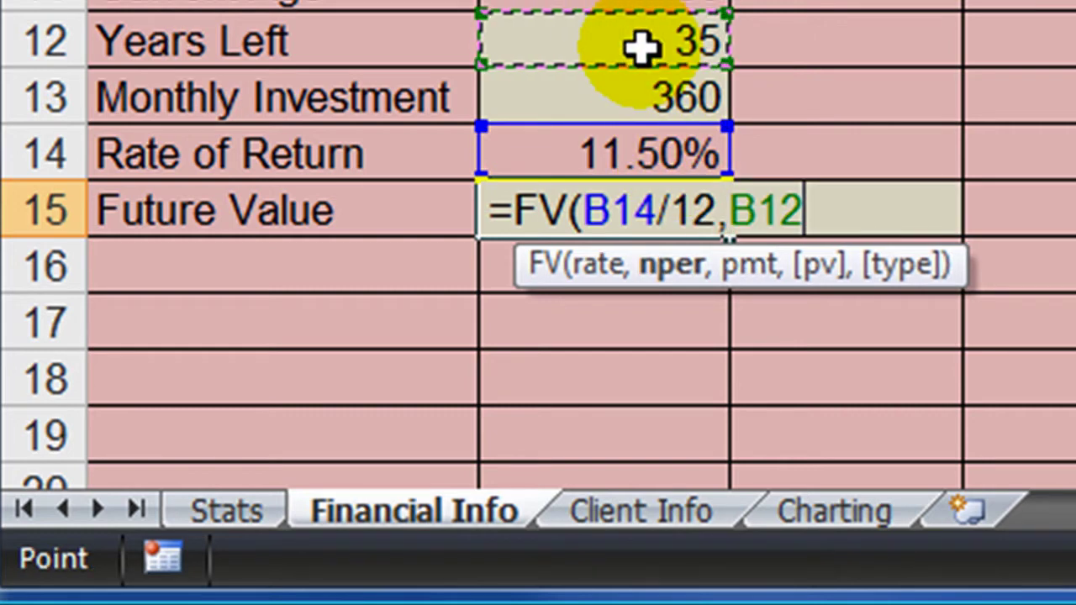
{"action": "type", "text": "*12,"}
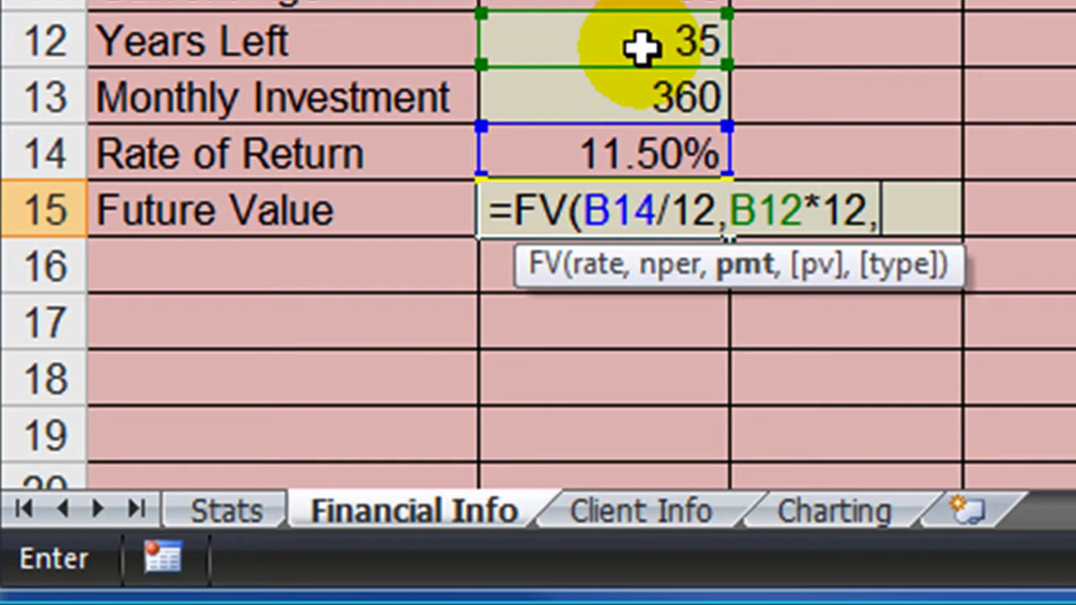
{"action": "type", "text": "-"}
{"action": "left_click", "coordinate": [626, 96]}
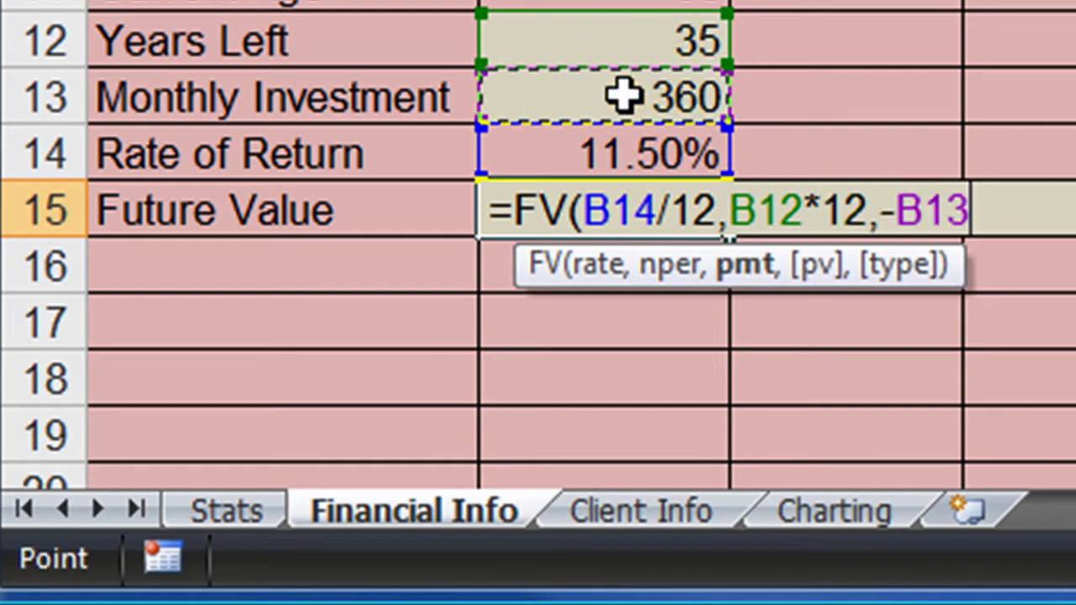
{"action": "type", "text": ")"}
{"action": "key", "text": "Return"}
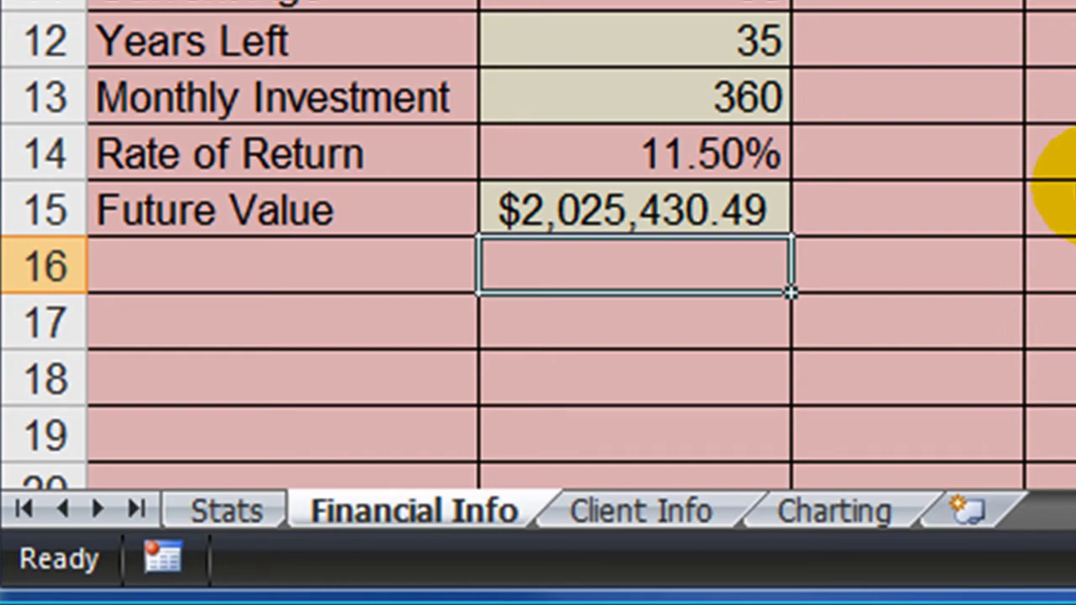
Enter payment numbers 1 and 2 in column D and fill the series down.
{"action": "scroll", "coordinate": [1054, 181], "scroll_direction": "up", "scroll_amount": 2}
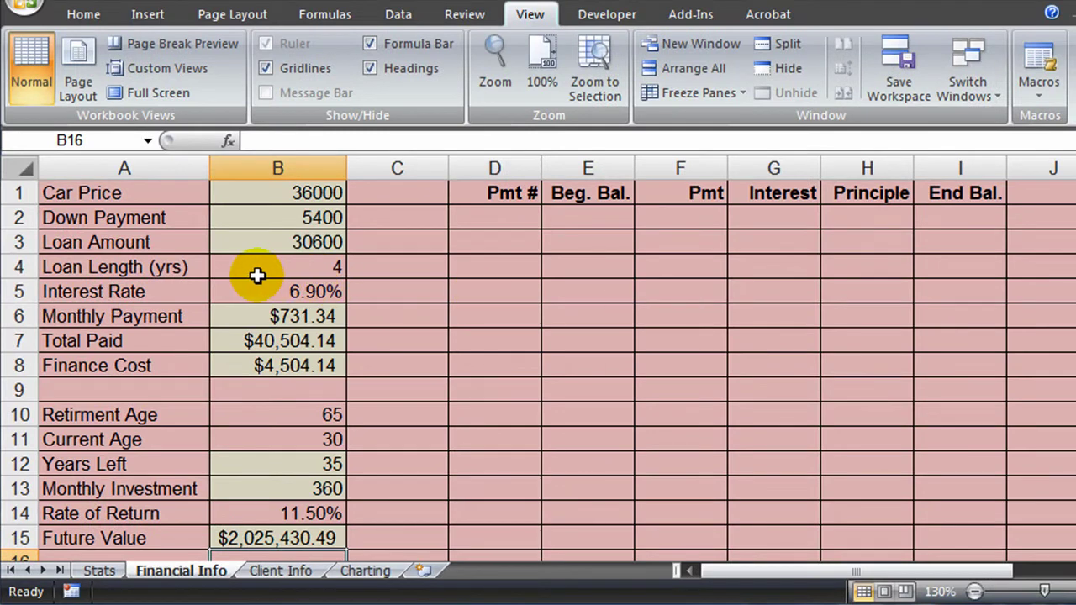
{"action": "left_click", "coordinate": [504, 219]}
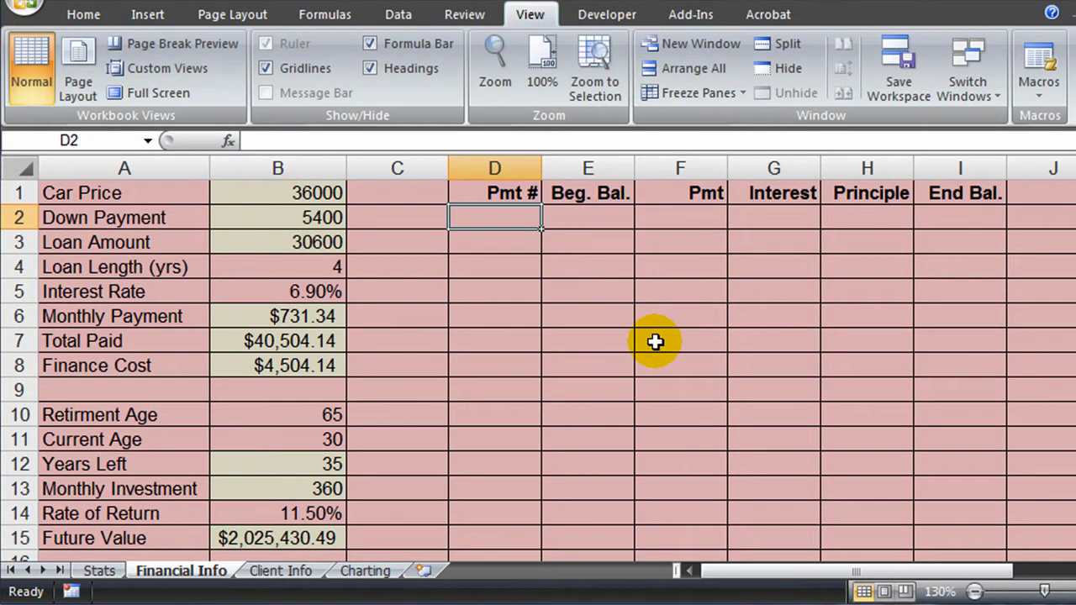
{"action": "type", "text": "1"}
{"action": "key", "text": "Return"}
{"action": "type", "text": "2"}
{"action": "key", "text": "Return"}
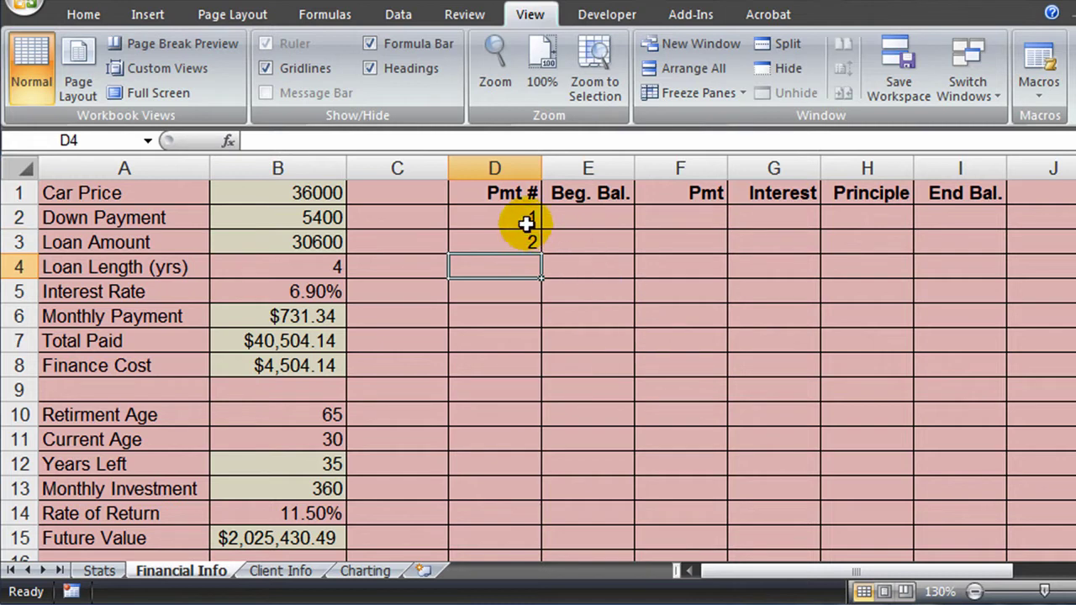
{"action": "left_click_drag", "start_coordinate": [523, 216], "coordinate": [527, 309]}
Set E2 to the Loan Amount and F2 to the absolute Monthly Payment reference.
{"action": "scroll", "coordinate": [706, 378], "scroll_direction": "up", "scroll_amount": 15}
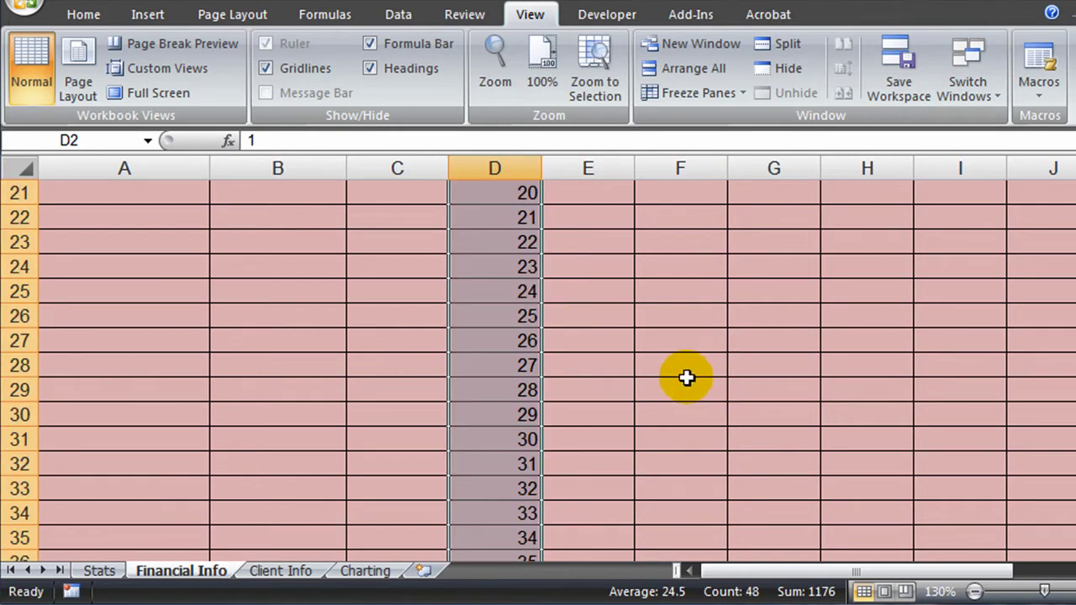
{"action": "left_click", "coordinate": [592, 220]}
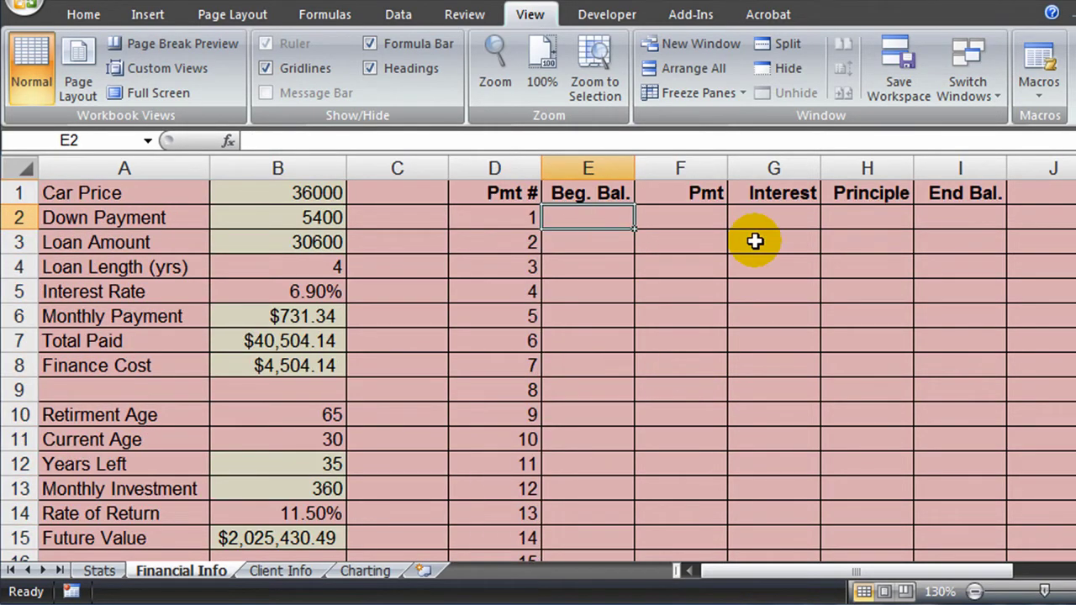
{"action": "type", "text": "="}
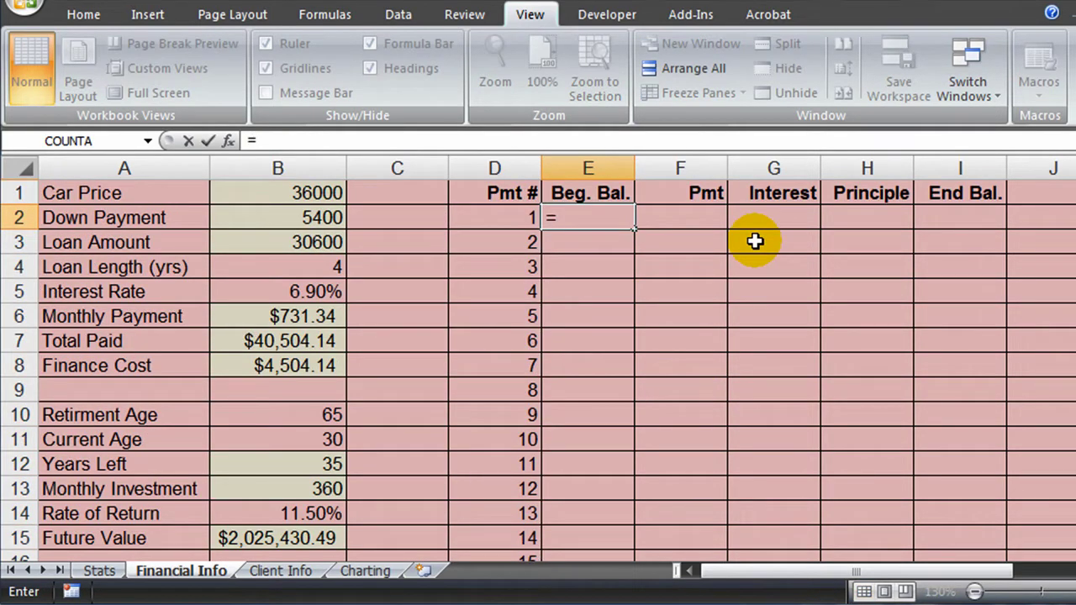
{"action": "left_click", "coordinate": [286, 242]}
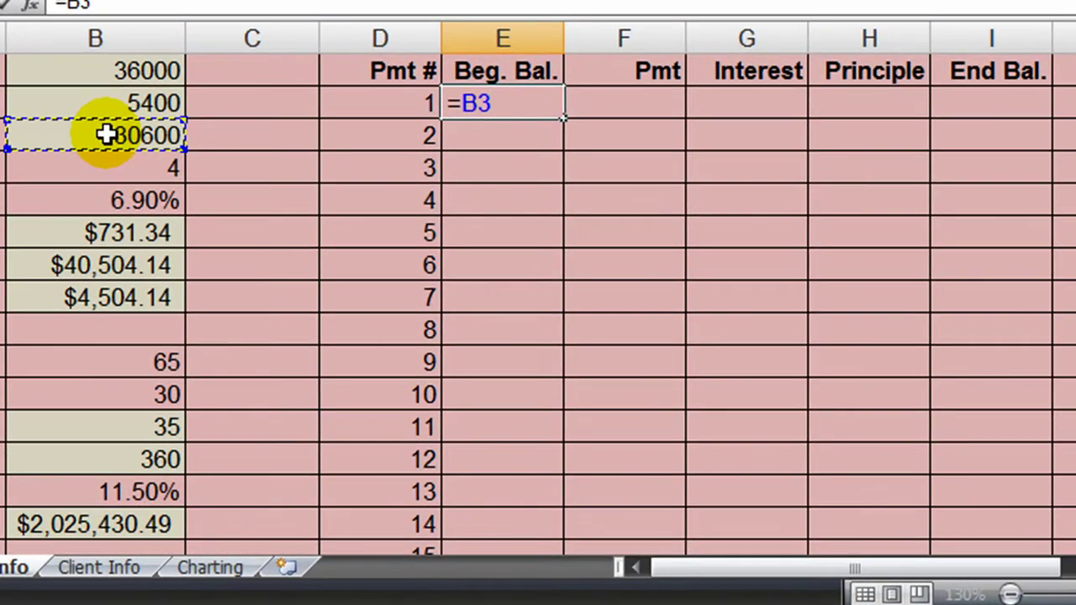
{"action": "key", "text": "Return"}
{"action": "left_click", "coordinate": [597, 108]}
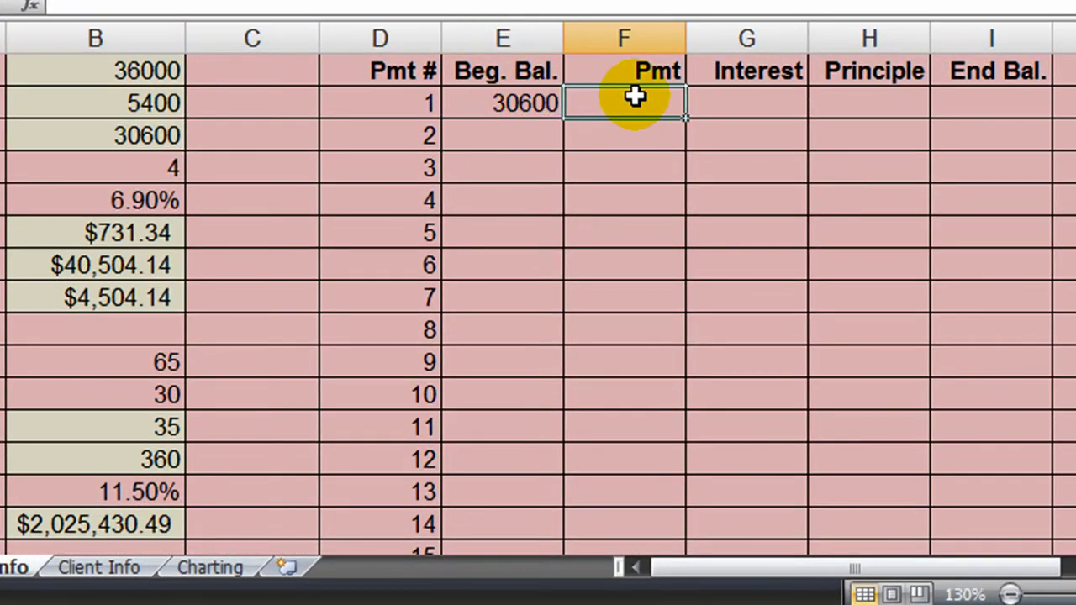
{"action": "type", "text": "="}
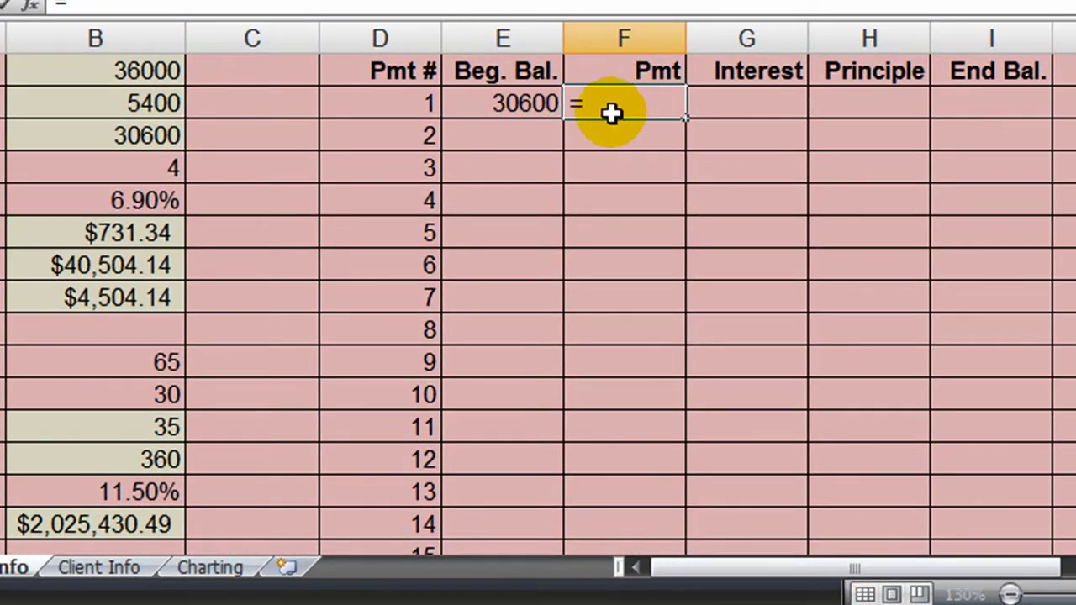
{"action": "left_click", "coordinate": [152, 233]}
{"action": "key", "text": "F4"}
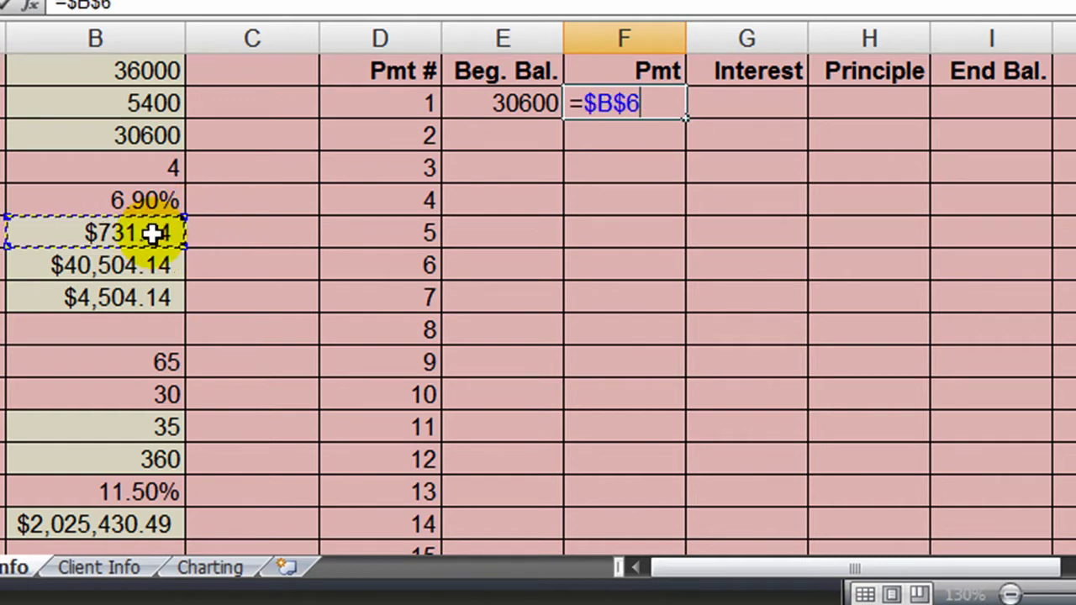
{"action": "key", "text": "Return"}
In G2, calculate interest as the absolute 6.90% rate divided by 12 times E2.
{"action": "left_click", "coordinate": [728, 102]}
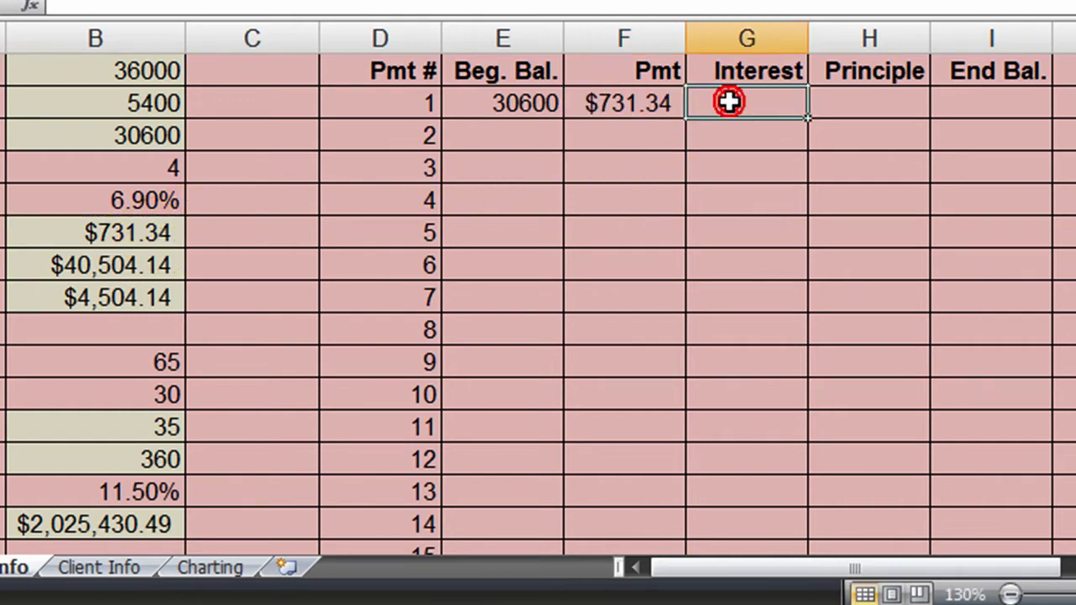
{"action": "type", "text": "="}
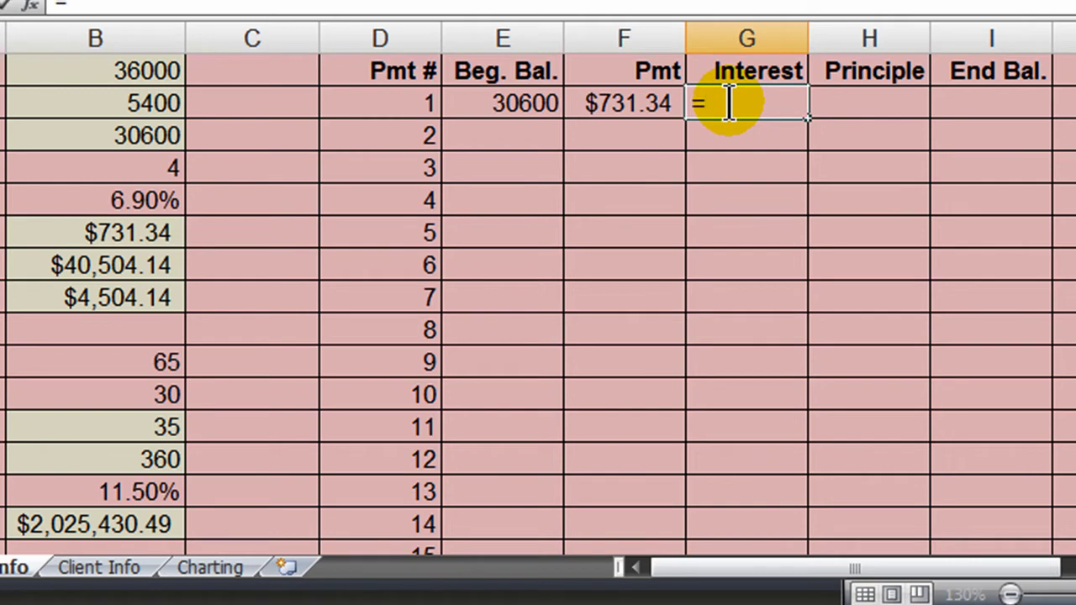
{"action": "left_click", "coordinate": [155, 200]}
{"action": "key", "text": "F4"}
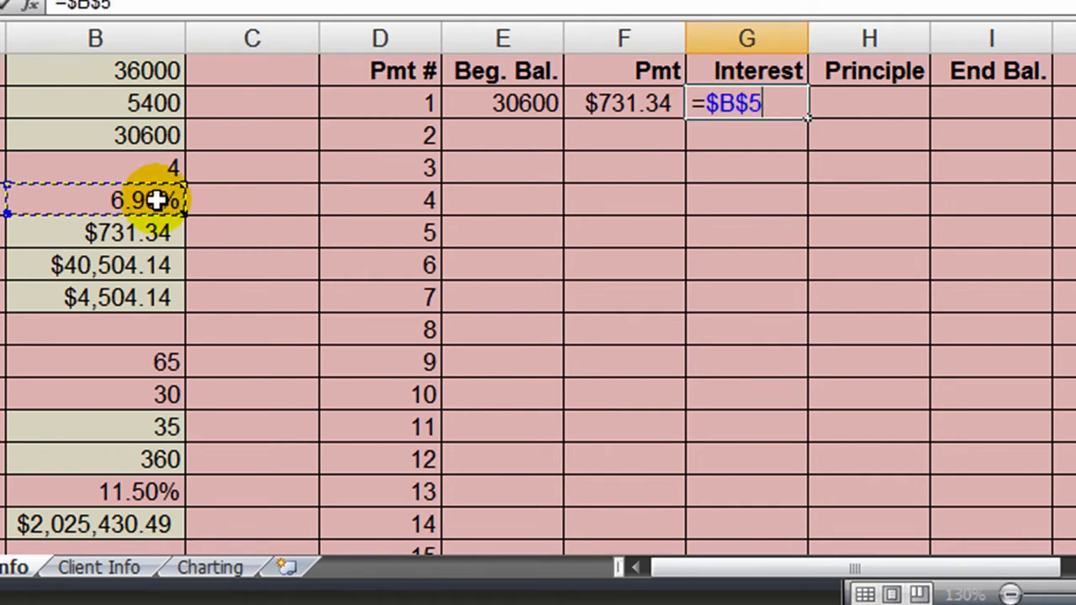
{"action": "type", "text": "/12"}
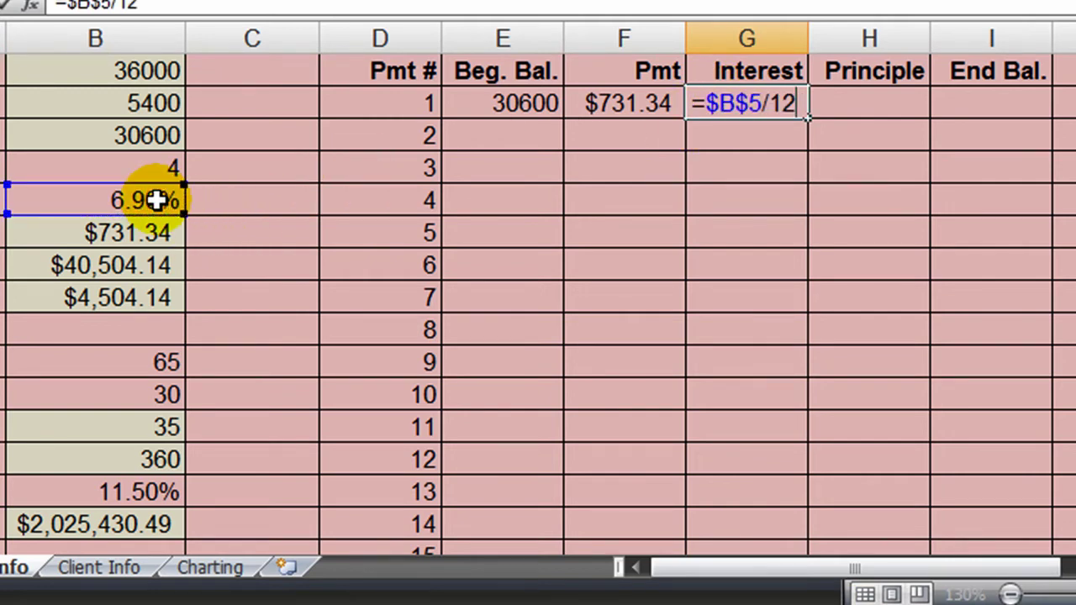
{"action": "type", "text": "*"}
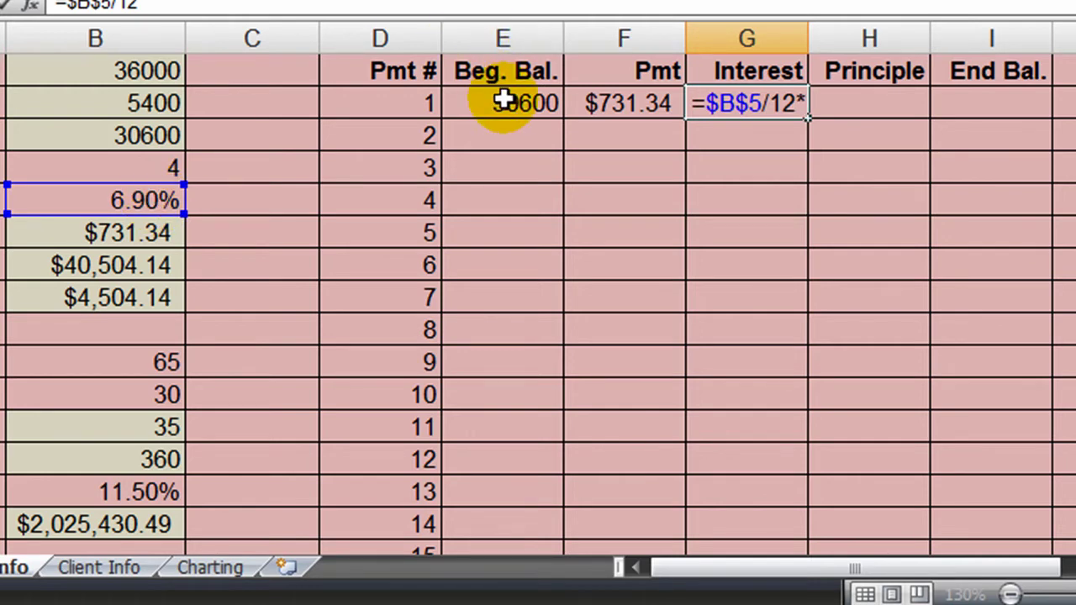
{"action": "left_click", "coordinate": [501, 102]}
{"action": "key", "text": "Return"}
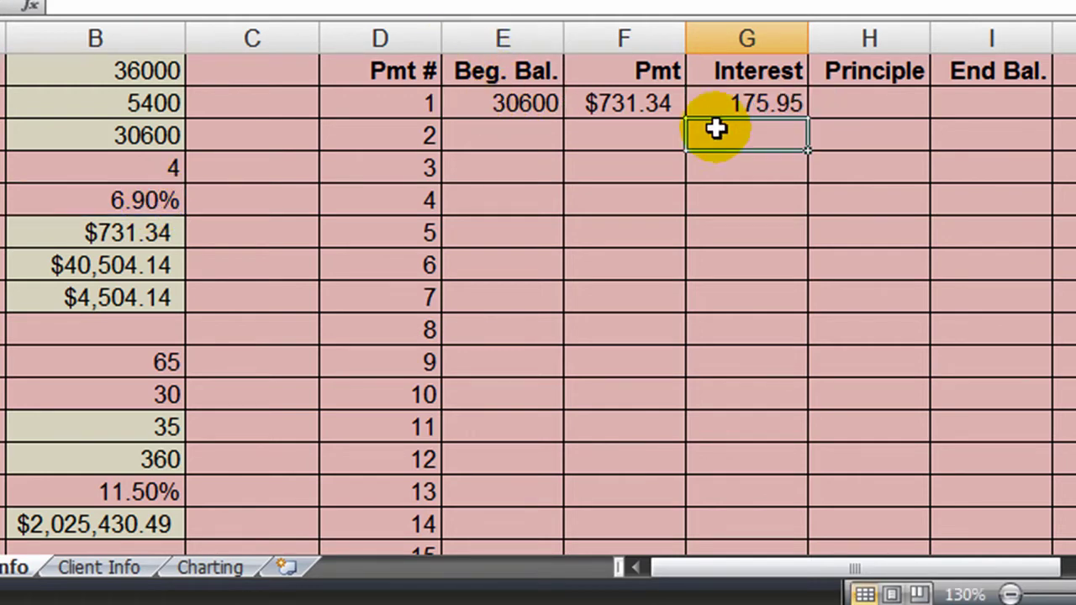
In H2, calculate principle as payment minus interest (=F2-G2).
{"action": "left_click", "coordinate": [888, 106]}
{"action": "type", "text": "="}
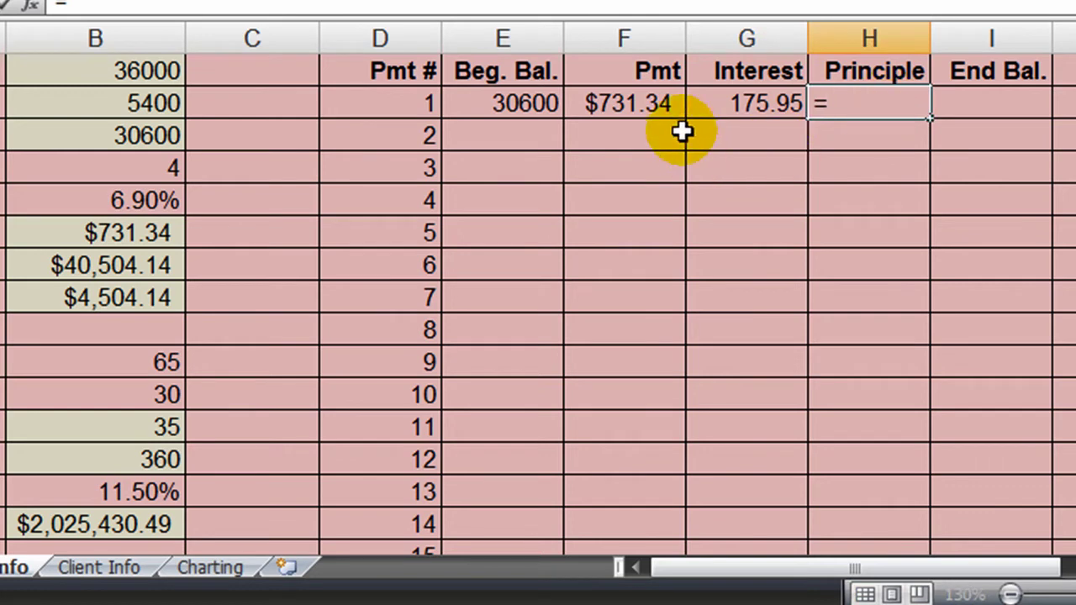
{"action": "left_click", "coordinate": [638, 104]}
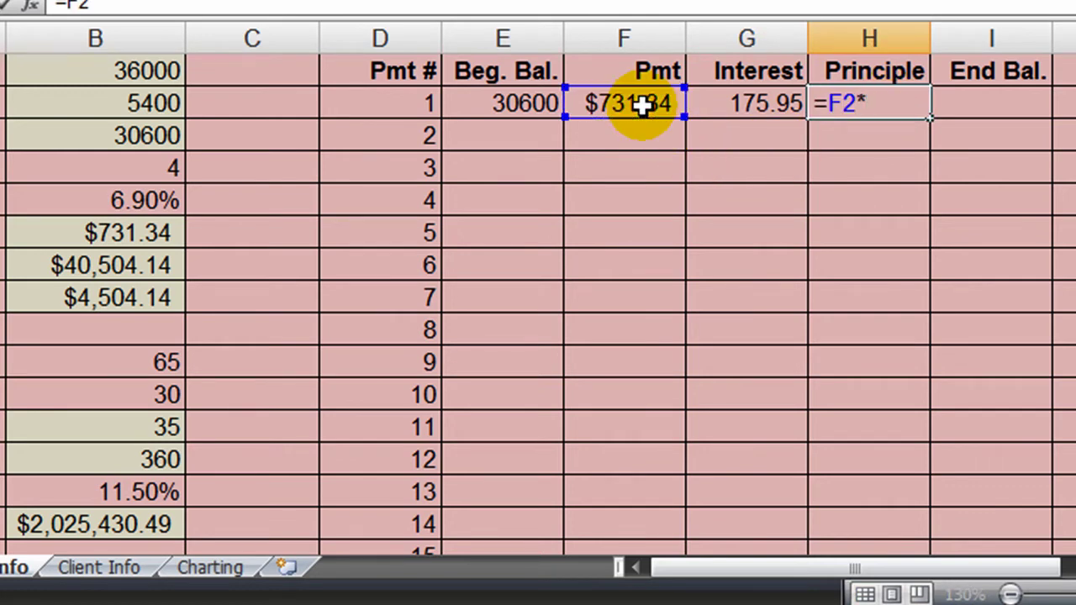
{"action": "type", "text": "-"}
{"action": "left_click", "coordinate": [747, 104]}
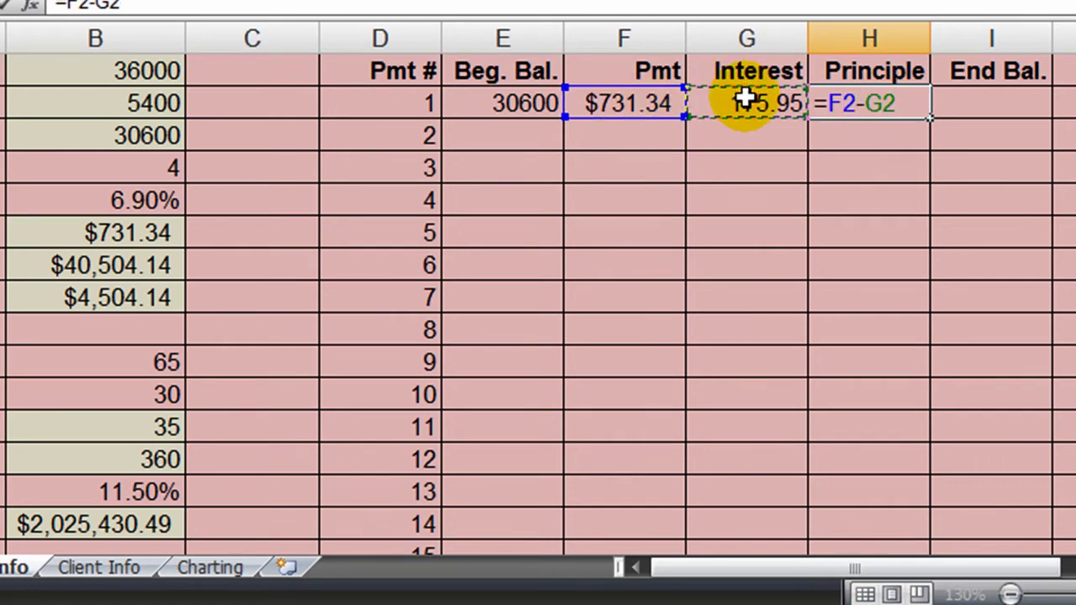
{"action": "key", "text": "Return"}
In I2, calculate ending balance as beginning balance minus principle (=E2-H2).
{"action": "left_click", "coordinate": [997, 104]}
{"action": "left_click", "coordinate": [997, 104]}
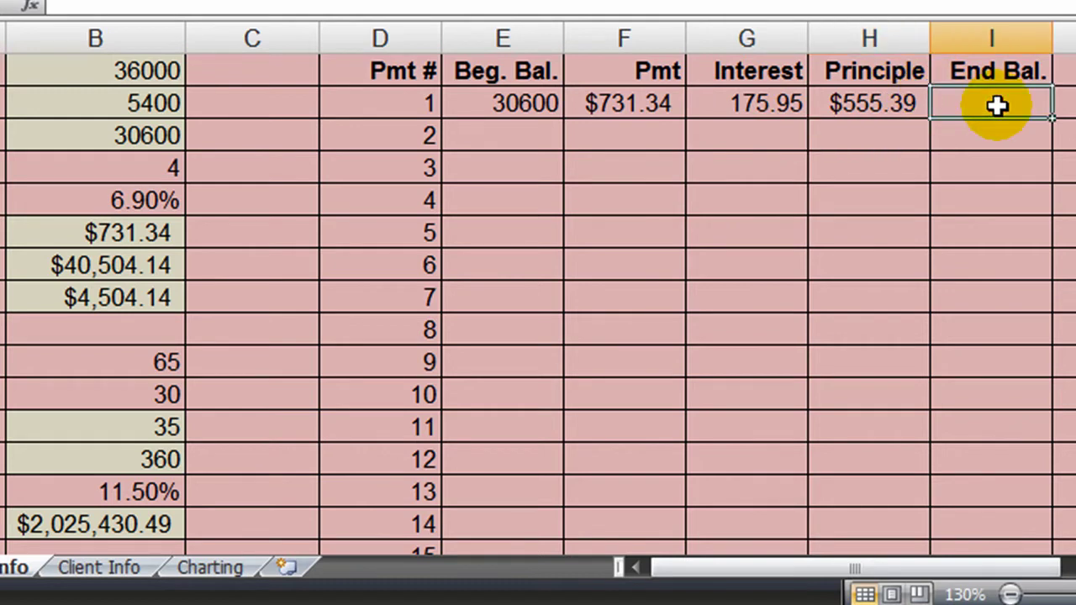
{"action": "type", "text": "="}
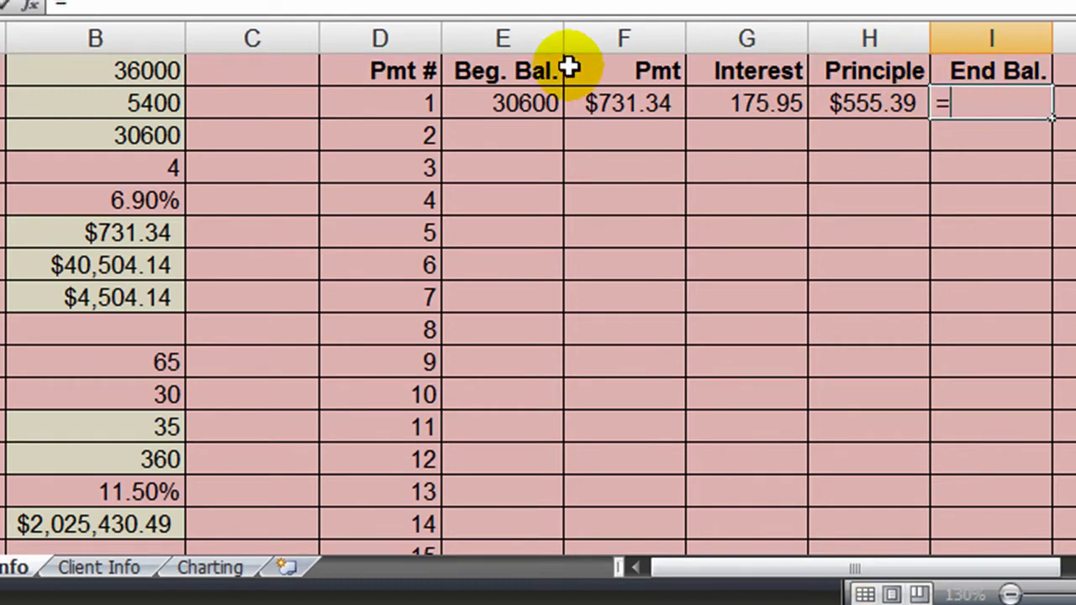
{"action": "left_click", "coordinate": [524, 104]}
{"action": "type", "text": "-"}
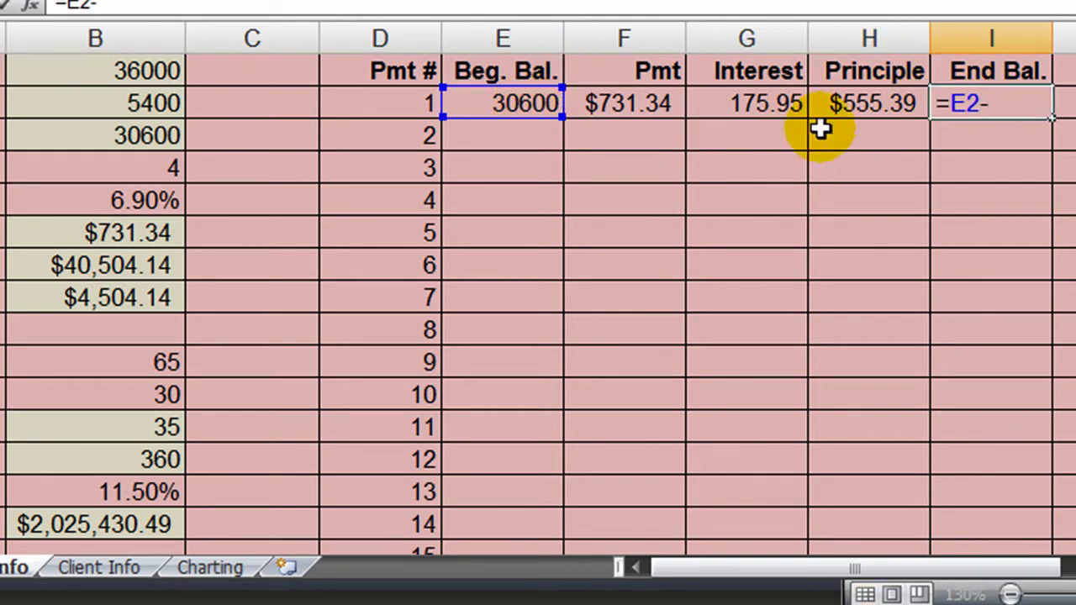
{"action": "left_click", "coordinate": [846, 102]}
{"action": "key", "text": "Return"}
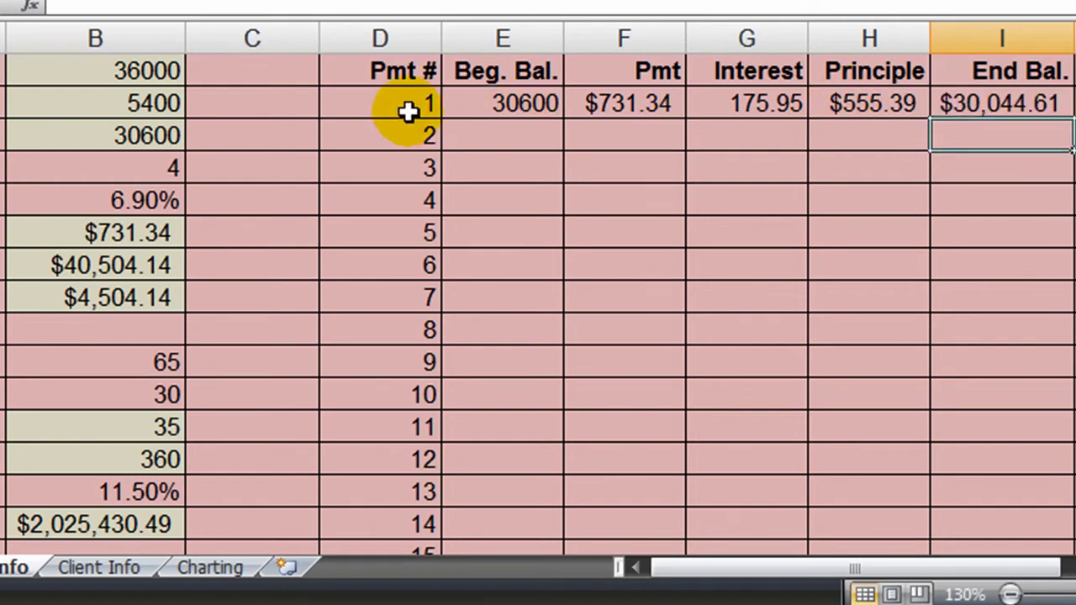
Link payment 2's beginning balance in E3 to I2's $30,044.61 ending balance (=I2).
{"action": "left_click", "coordinate": [462, 132]}
{"action": "type", "text": "="}
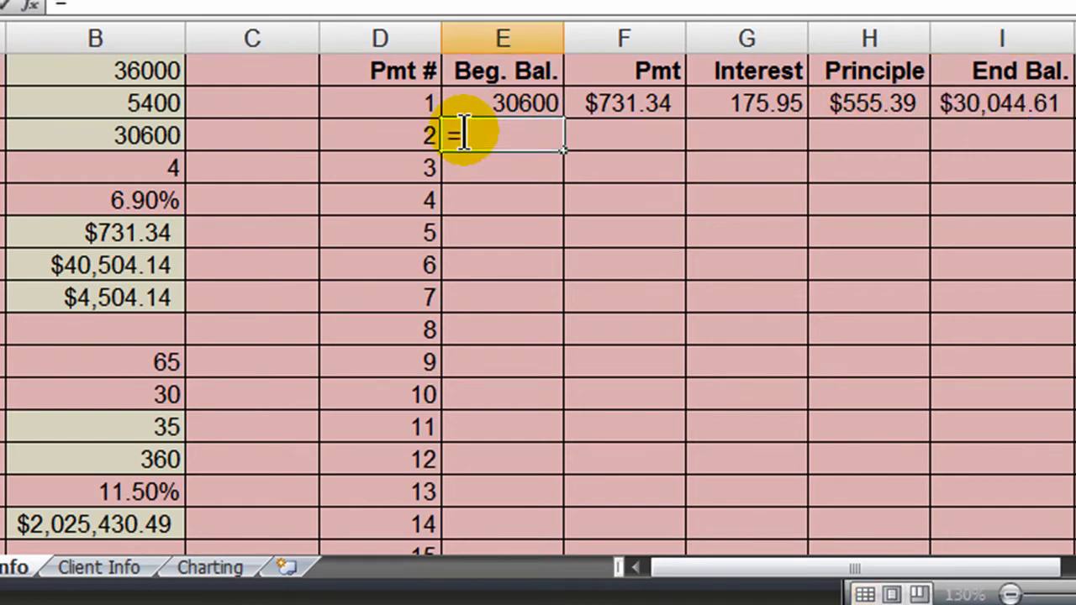
{"action": "left_click", "coordinate": [1030, 103]}
{"action": "key", "text": "Return"}
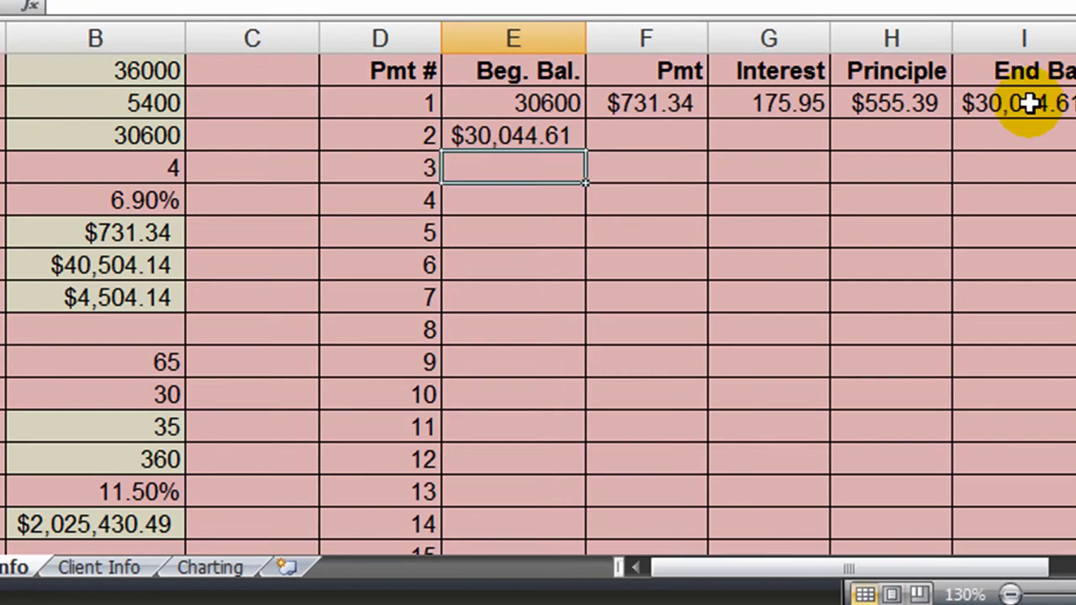
{"action": "left_click", "coordinate": [512, 127]}
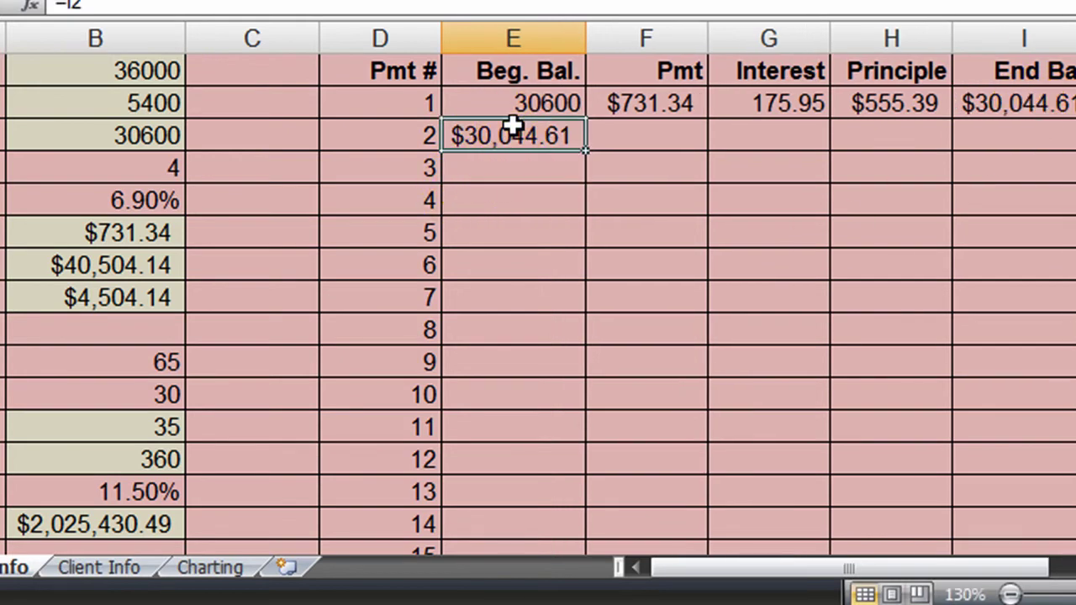
Fill the E3 formula and the F2:I2 formulas down all 48 rows, confirming the $0.00 final balance.
{"action": "double_click", "coordinate": [586, 154]}
{"action": "left_click", "coordinate": [653, 104]}
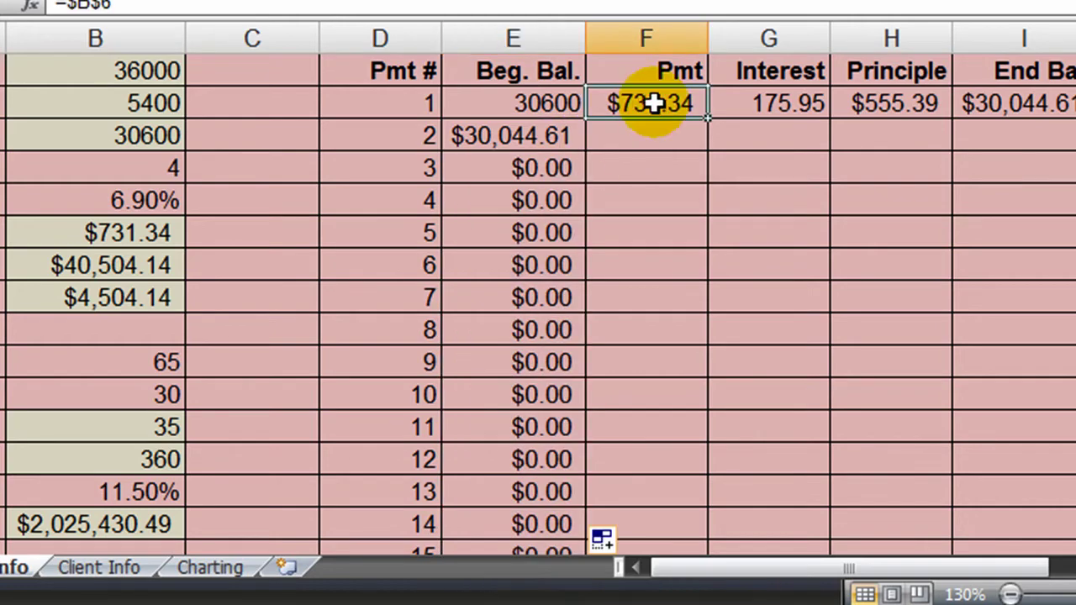
{"action": "left_click_drag", "start_coordinate": [653, 102], "coordinate": [997, 108]}
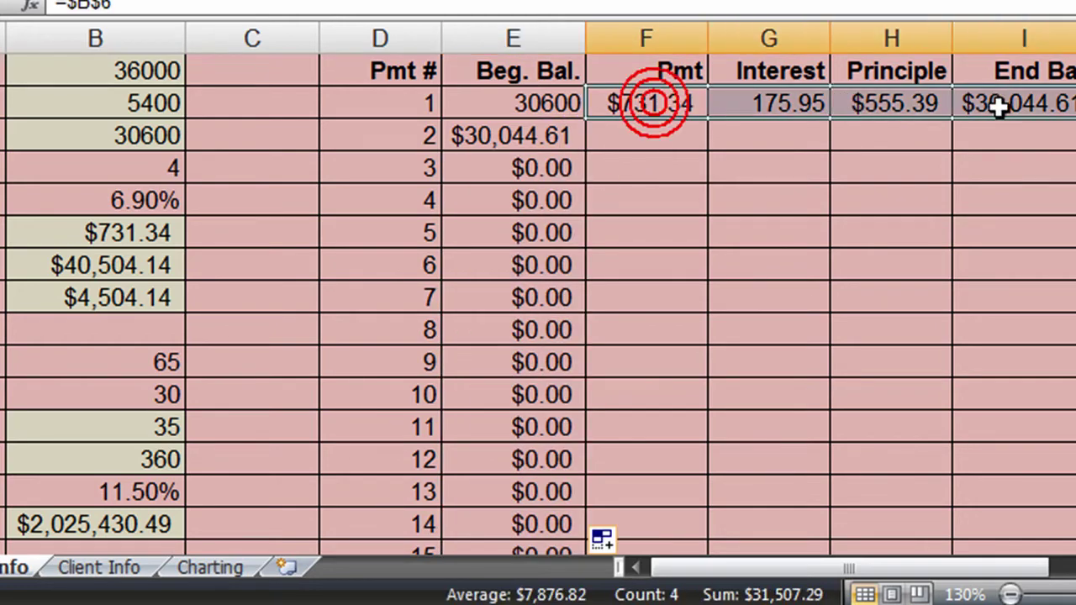
{"action": "double_click", "coordinate": [1073, 119]}
{"action": "left_click", "coordinate": [997, 202]}
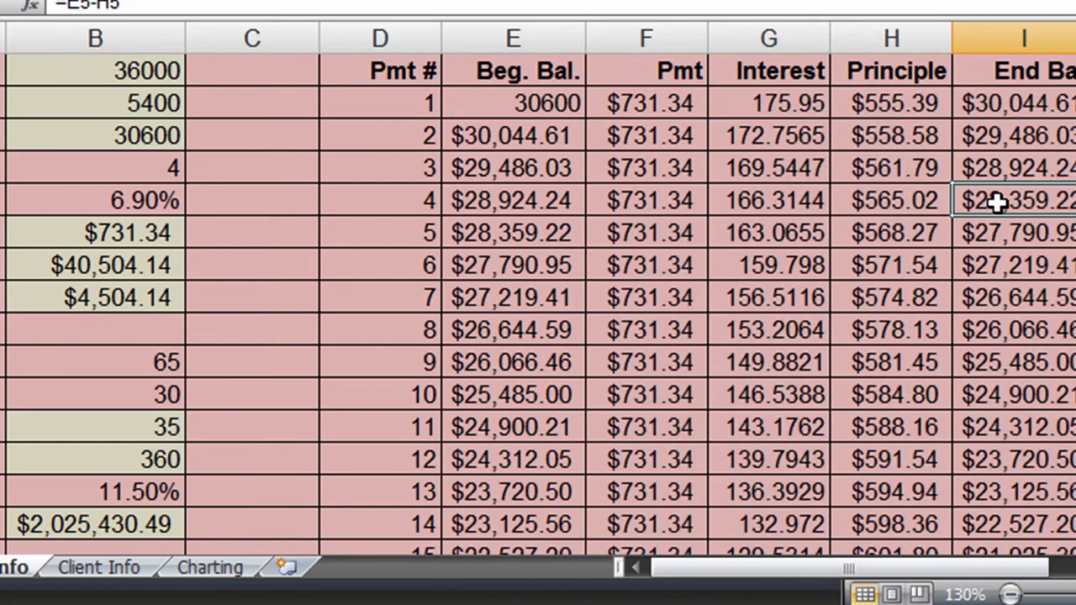
{"action": "scroll", "coordinate": [803, 298], "scroll_direction": "down", "scroll_amount": 8}
{"action": "scroll", "coordinate": [807, 298], "scroll_direction": "down", "scroll_amount": 5}
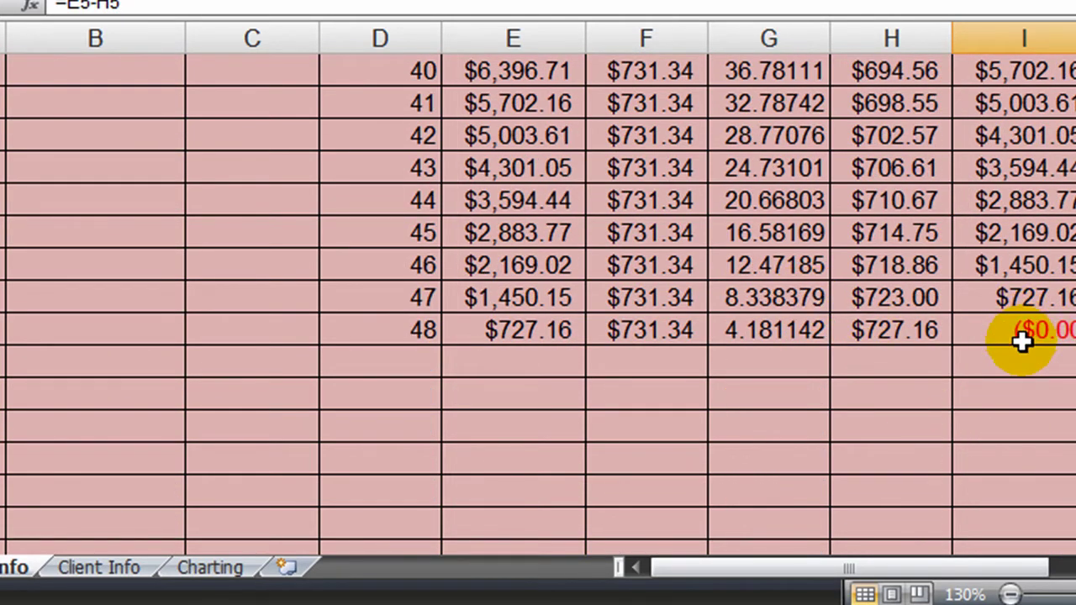
{"action": "scroll", "coordinate": [933, 391], "scroll_direction": "up", "scroll_amount": 13}
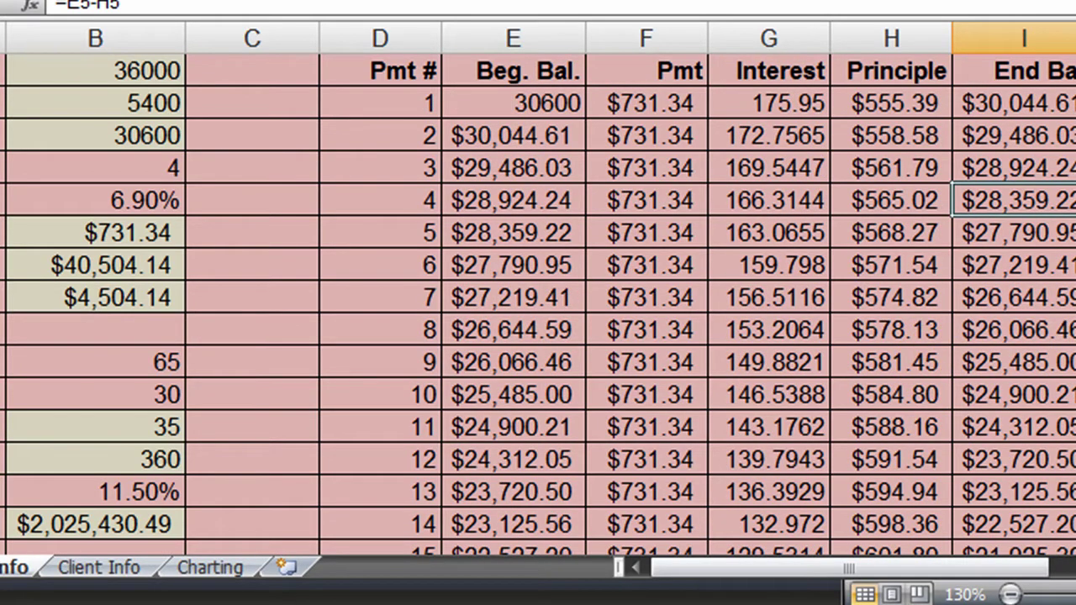
Open the Client Info sheet and select Penalty cell D2.
{"action": "left_click", "coordinate": [91, 568]}
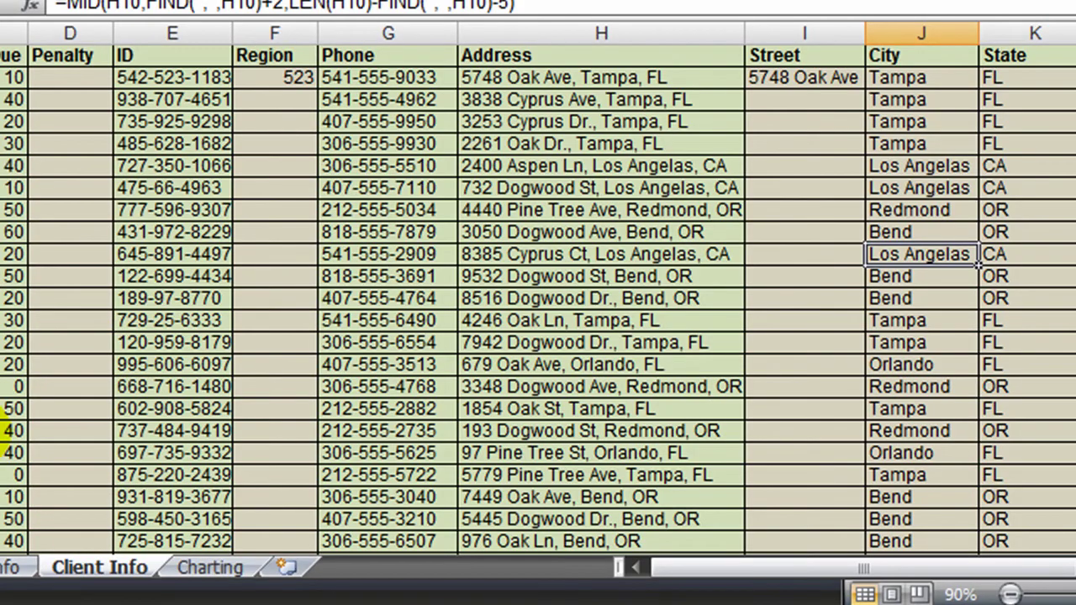
{"action": "left_click", "coordinate": [66, 79]}
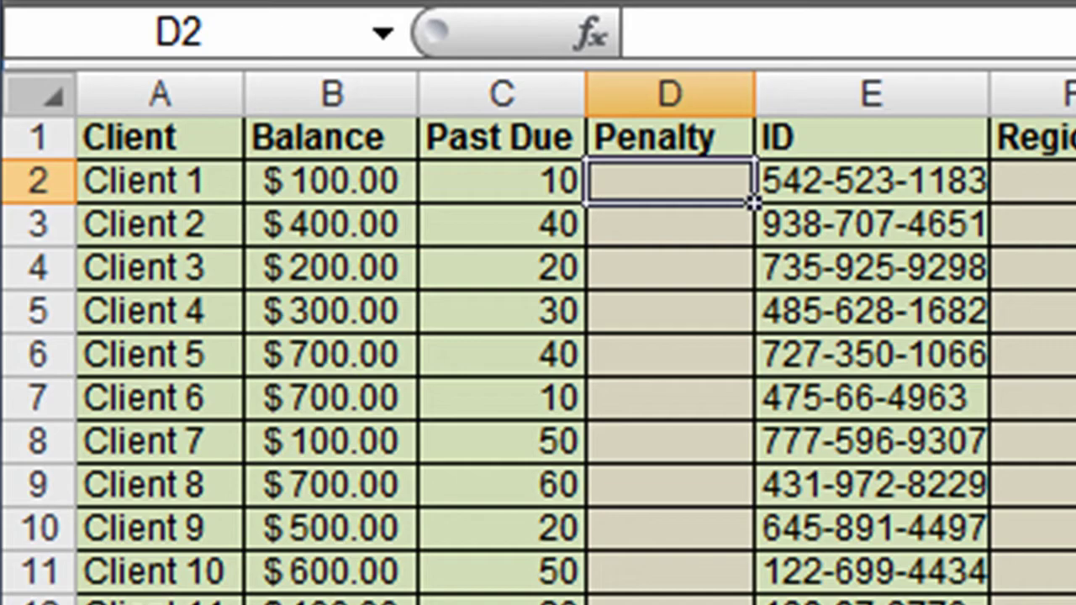
{"action": "scroll", "coordinate": [538, 336], "scroll_direction": "up", "scroll_amount": 4, "text": "ctrl"}
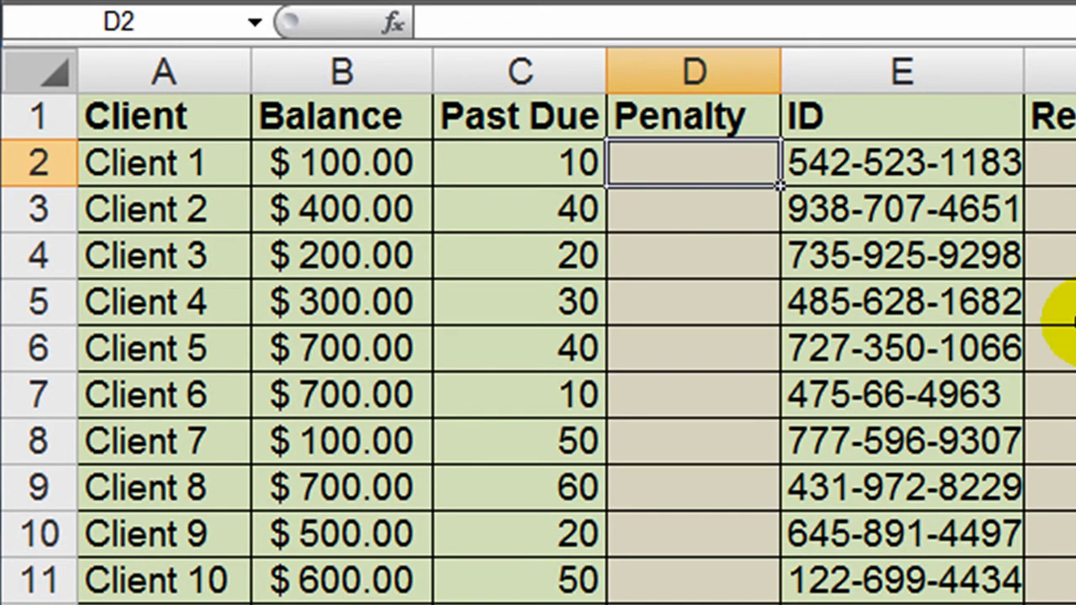
{"action": "type", "text": "=if("}
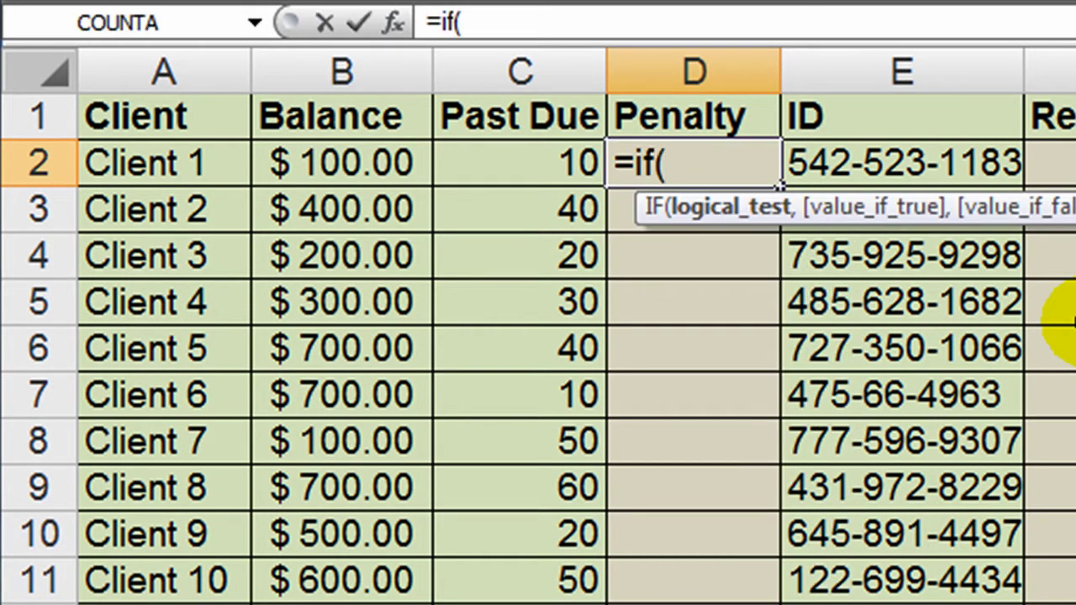
{"action": "left_click", "coordinate": [540, 161]}
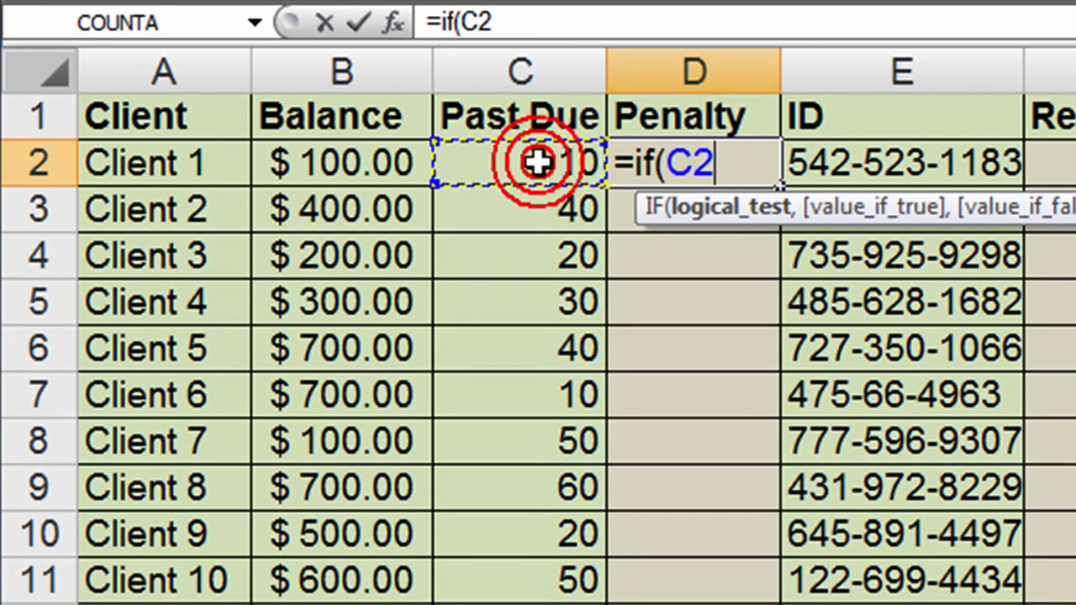
{"action": "type", "text": ">30,"}
{"action": "left_click", "coordinate": [330, 166]}
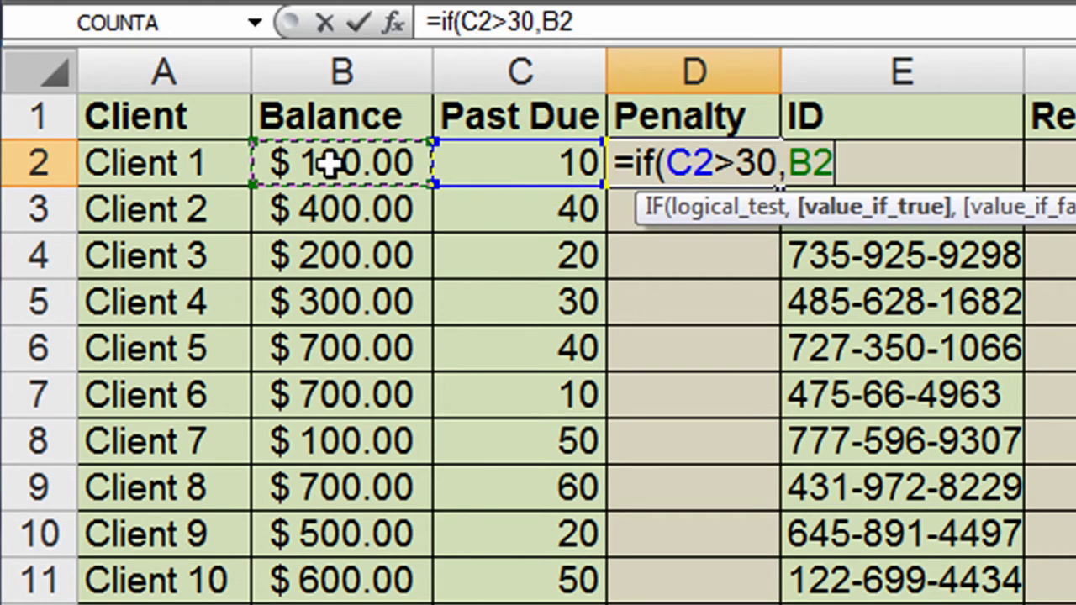
{"action": "type", "text": "*"}
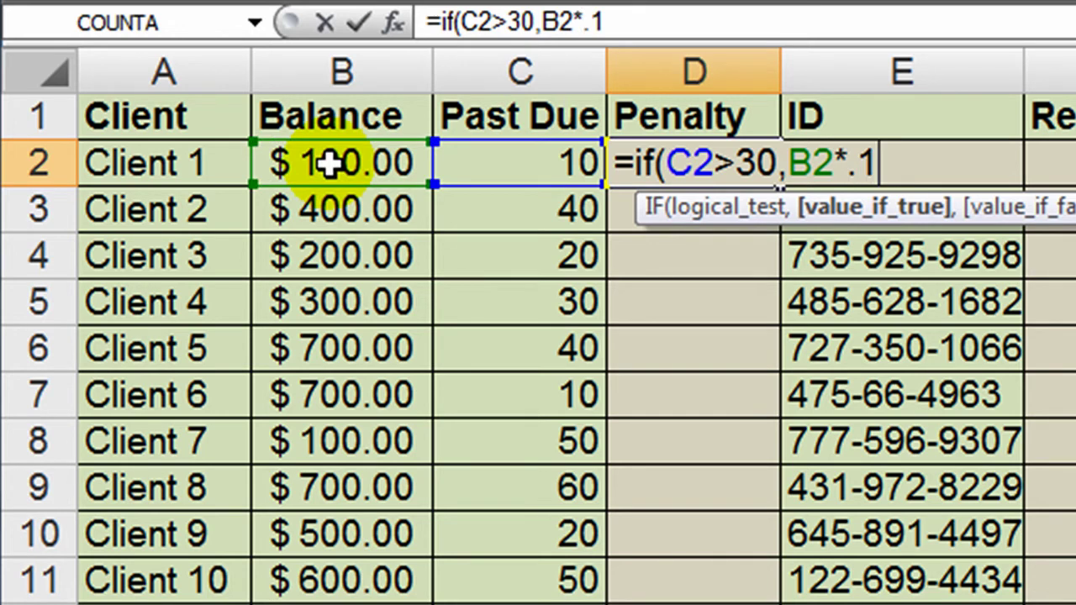
{"action": "type", "text": ".1,0"}
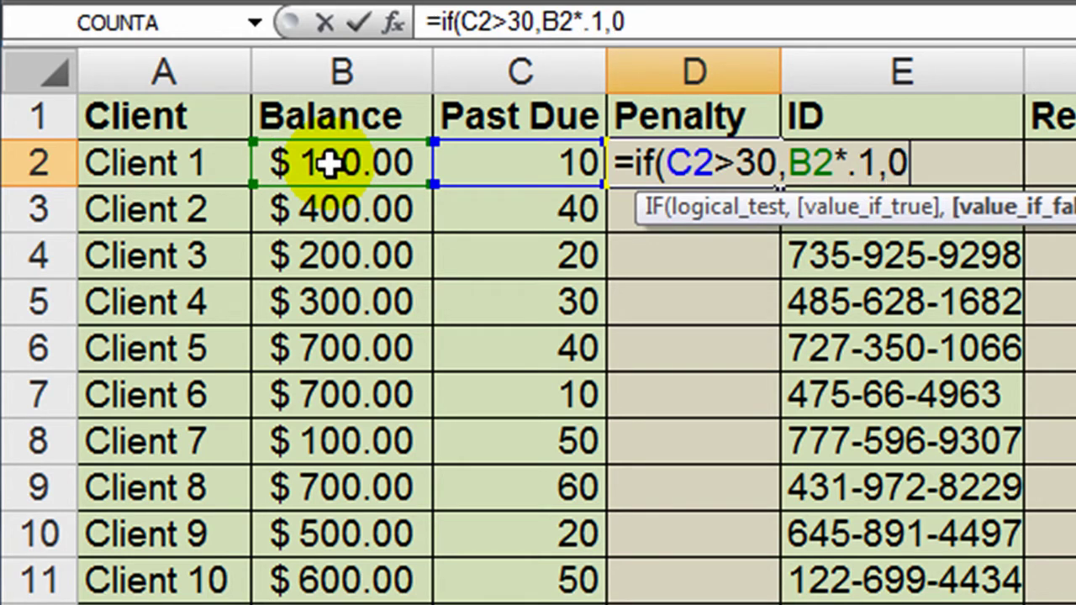
{"action": "key", "text": "Return"}
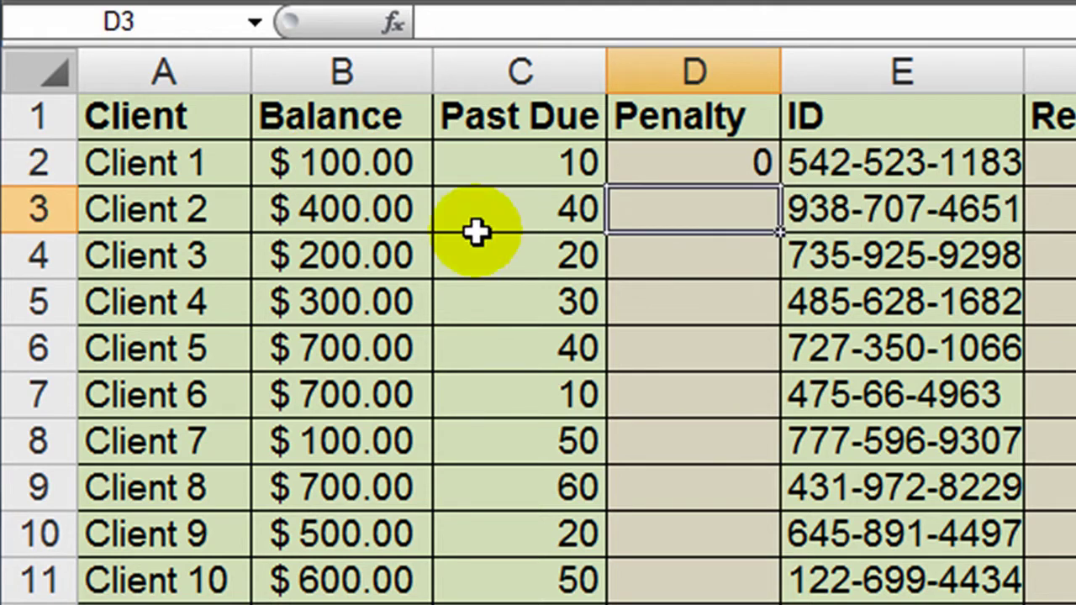
{"action": "left_click", "coordinate": [652, 166]}
{"action": "left_click", "coordinate": [361, 169]}
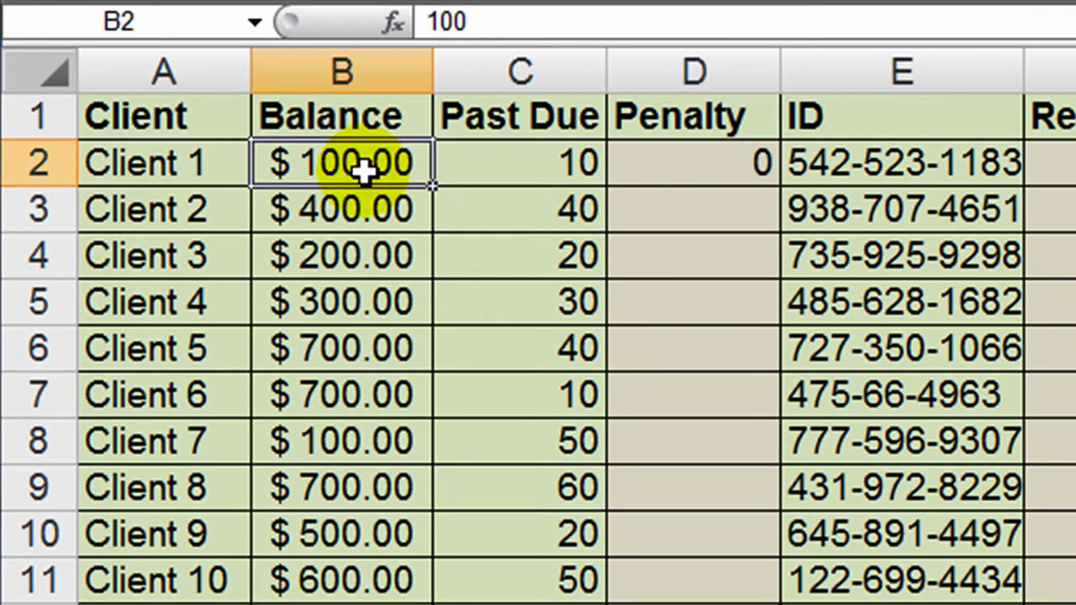
{"action": "left_click", "coordinate": [585, 163]}
{"action": "left_click_drag", "start_coordinate": [607, 188], "coordinate": [608, 192]}
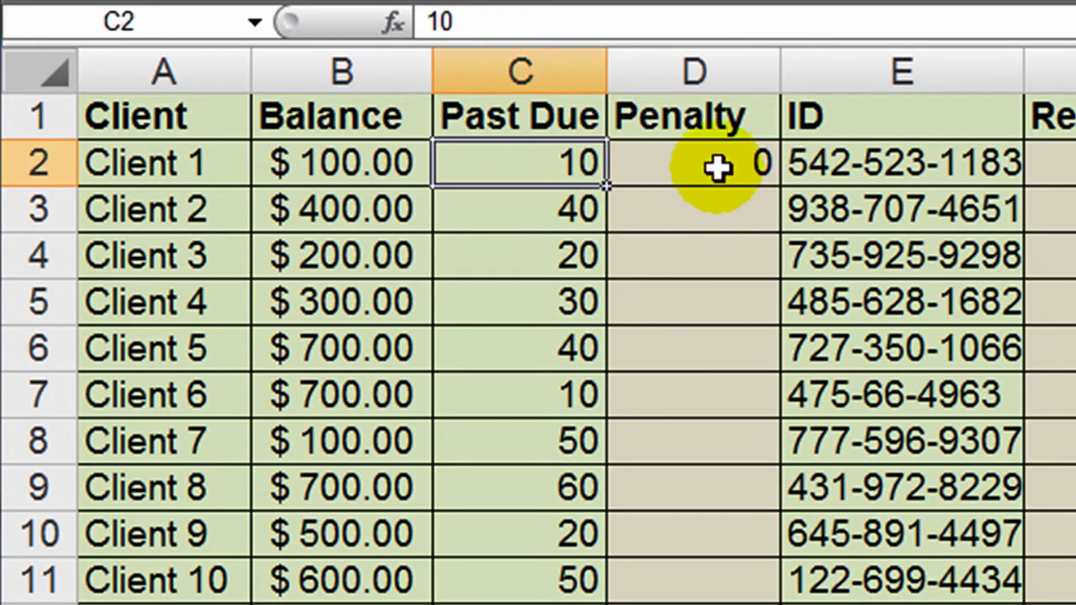
{"action": "left_click", "coordinate": [717, 168]}
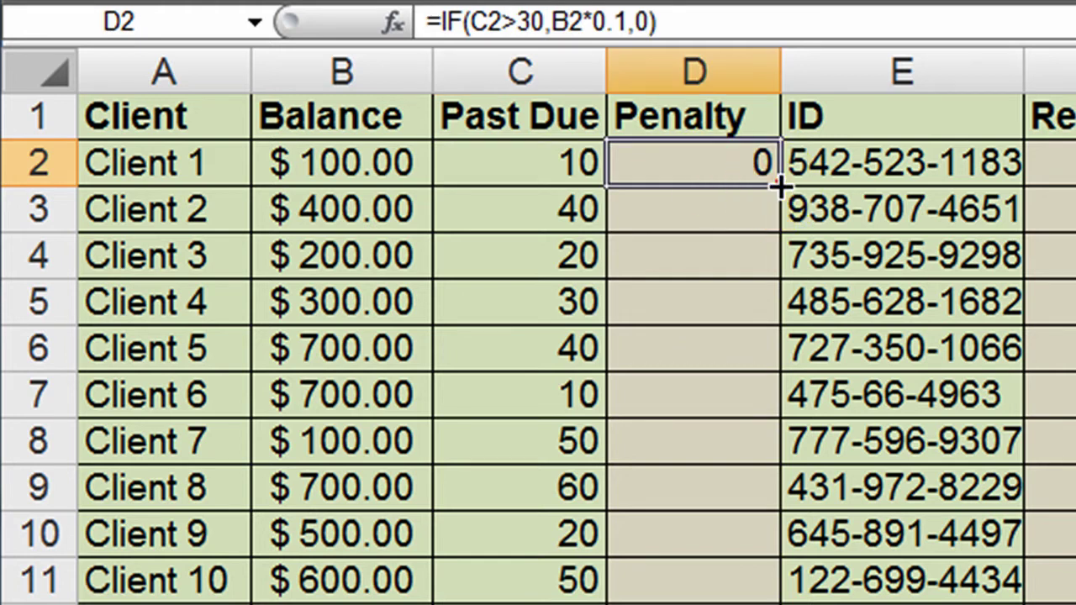
{"action": "double_click", "coordinate": [781, 179]}
{"action": "left_click", "coordinate": [734, 287]}
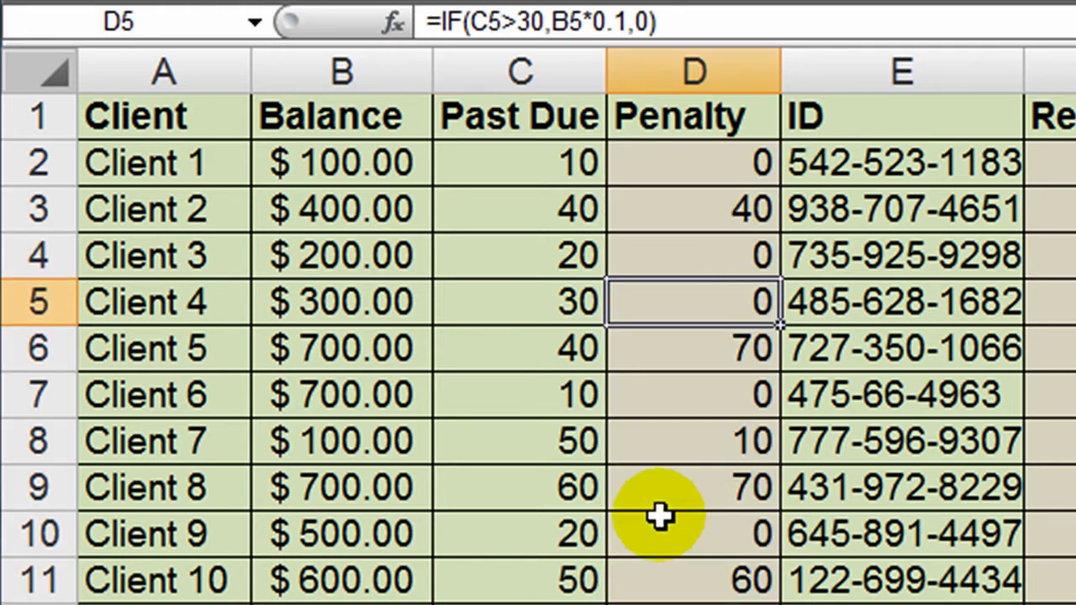
{"action": "scroll", "coordinate": [702, 312], "scroll_direction": "down", "scroll_amount": 5}
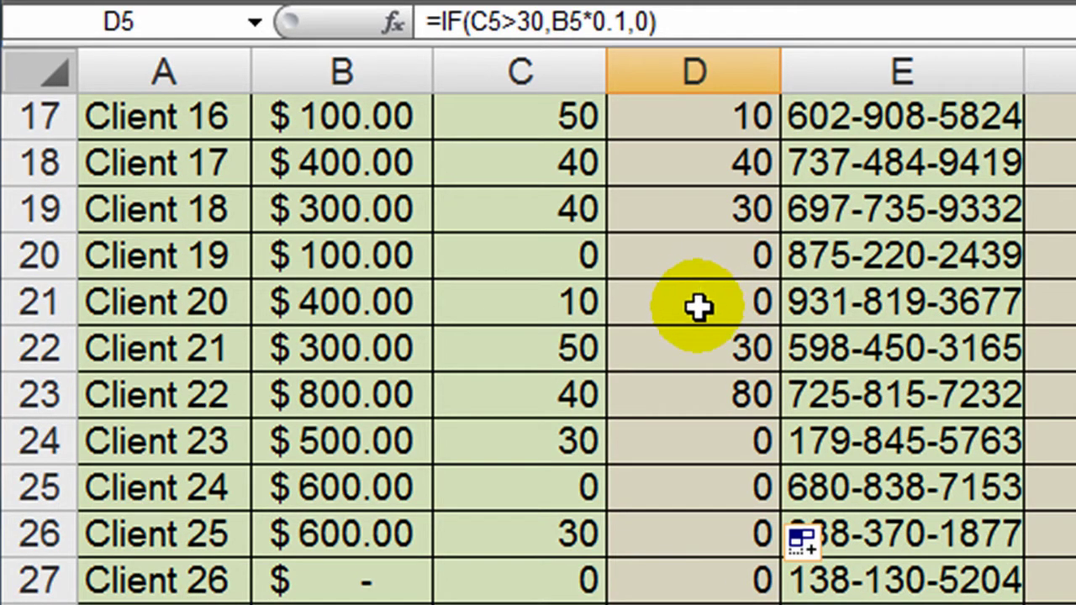
{"action": "scroll", "coordinate": [697, 315], "scroll_direction": "up", "scroll_amount": 5}
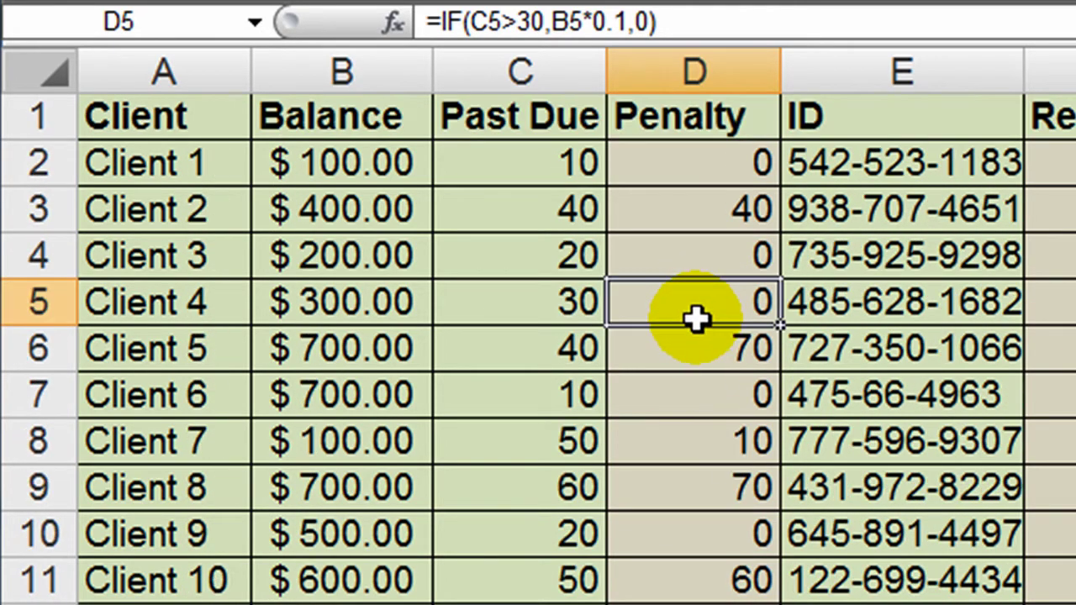
{"action": "left_click", "coordinate": [689, 210]}
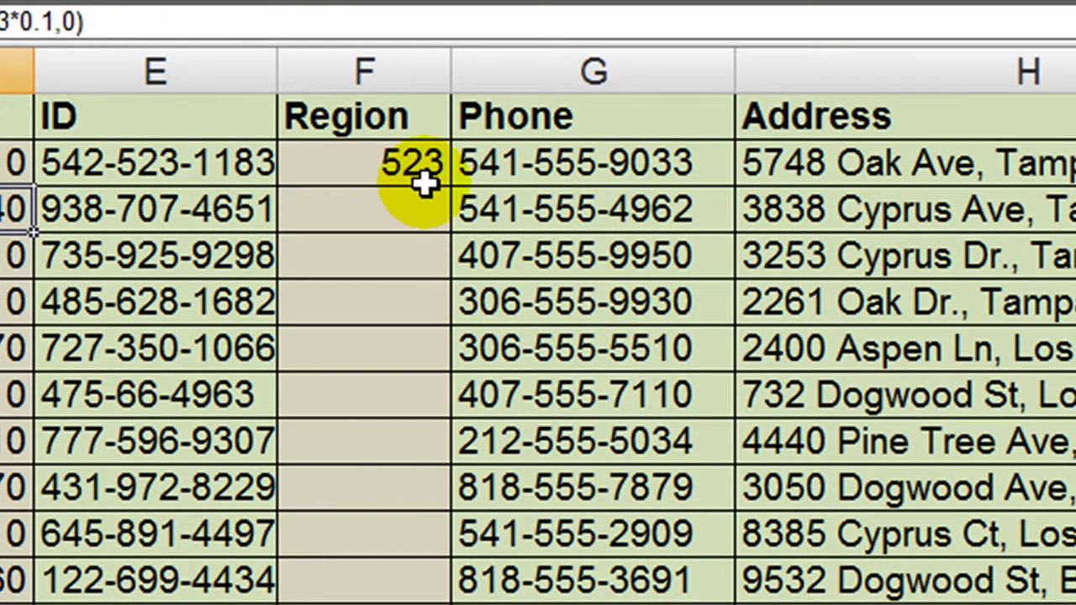
Replace Client 1's Region with =MID(E2,FIND("-",E2)+1,LEN(E2)-9).
{"action": "left_click", "coordinate": [362, 223]}
{"action": "left_click", "coordinate": [389, 160]}
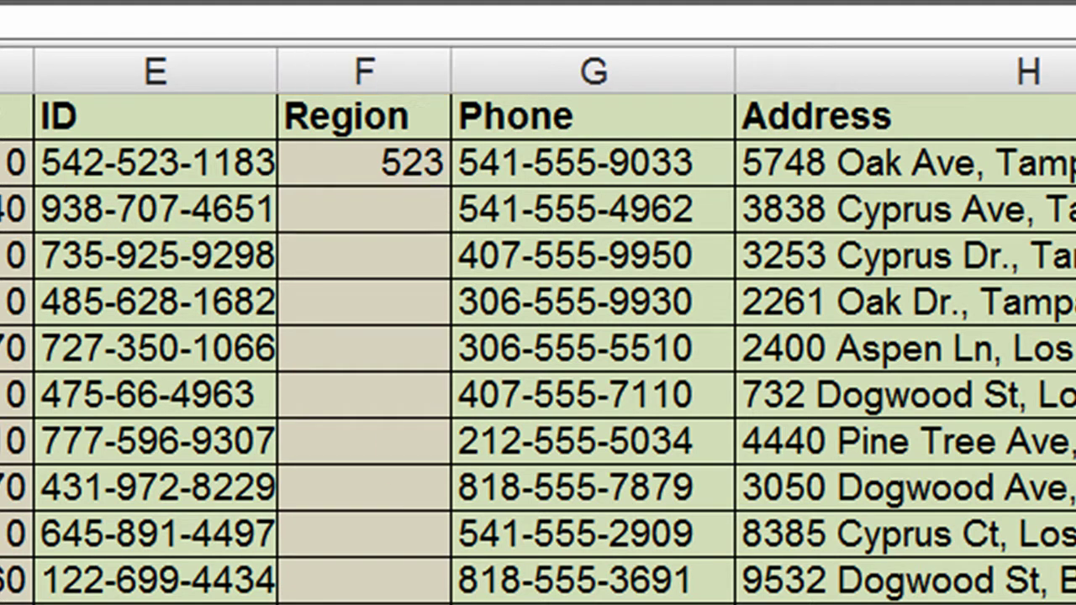
{"action": "left_click", "coordinate": [364, 168]}
{"action": "key", "text": "Delete"}
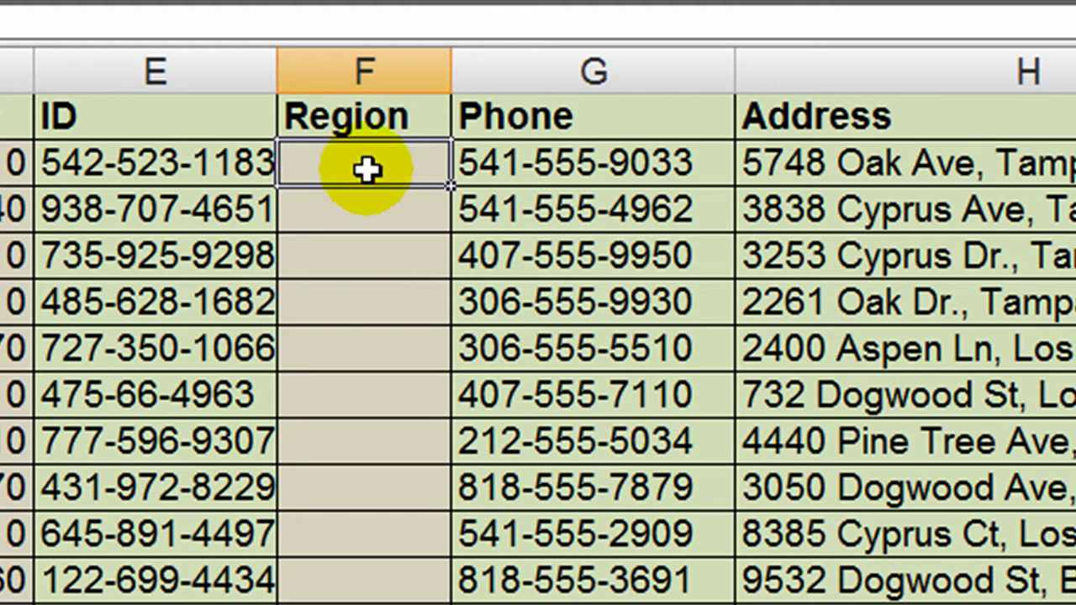
{"action": "type", "text": "="}
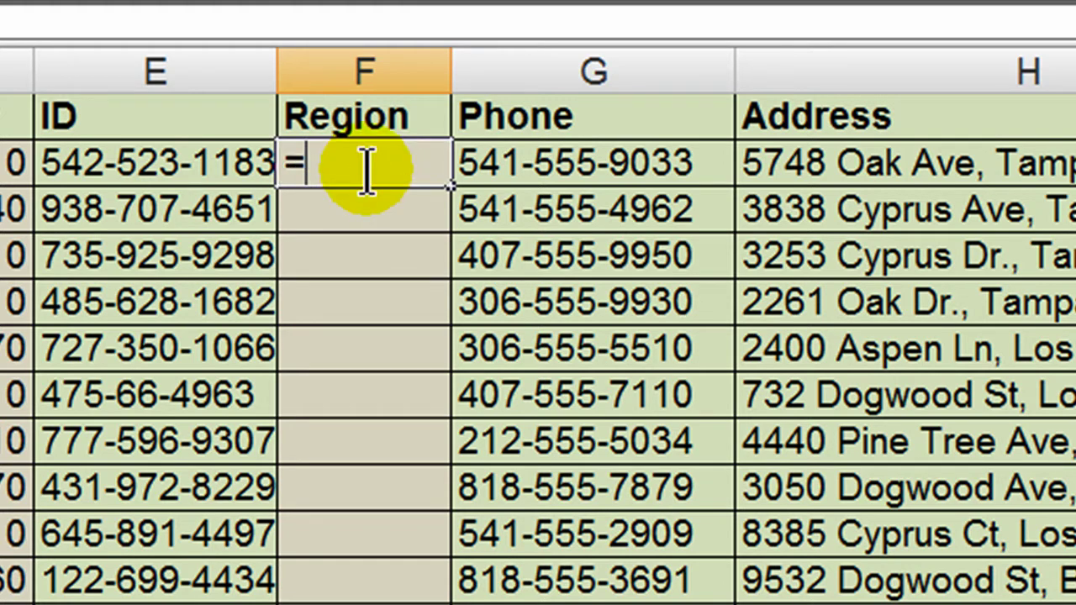
{"action": "type", "text": "mid("}
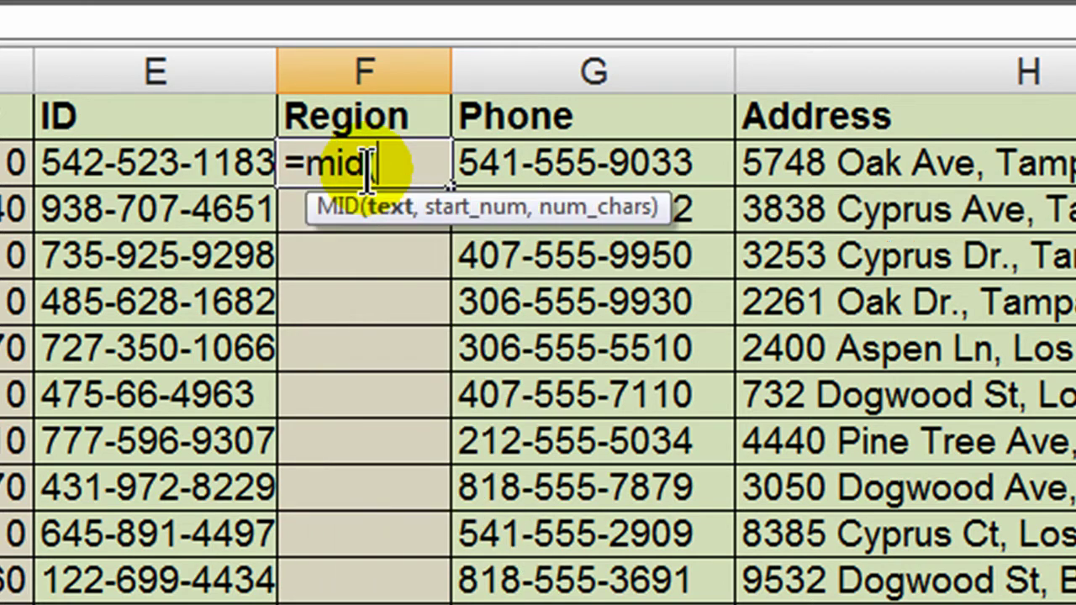
{"action": "left_click", "coordinate": [211, 164]}
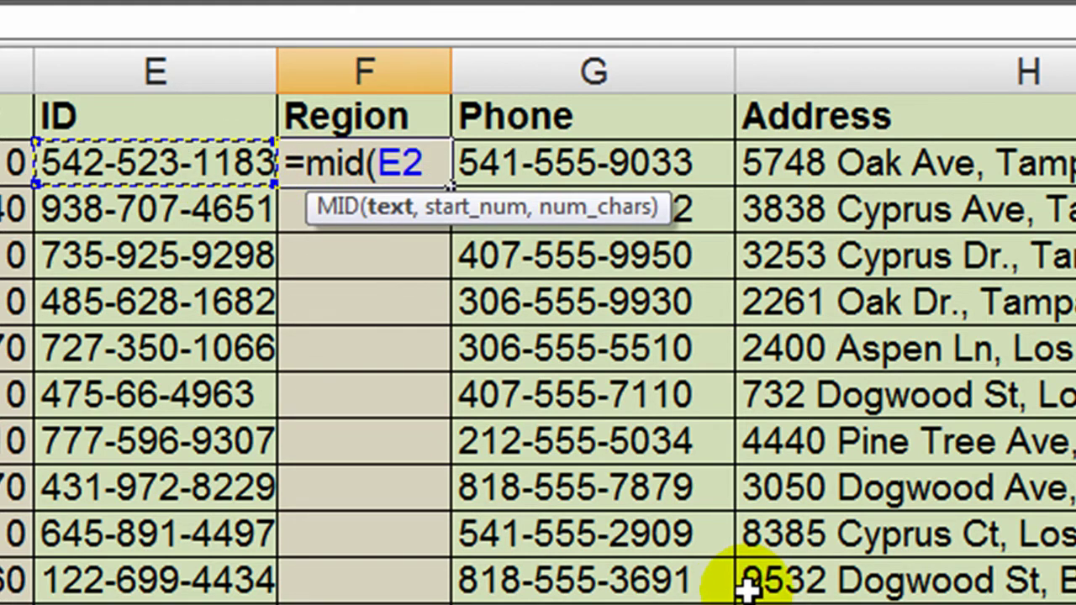
{"action": "type", "text": ","}
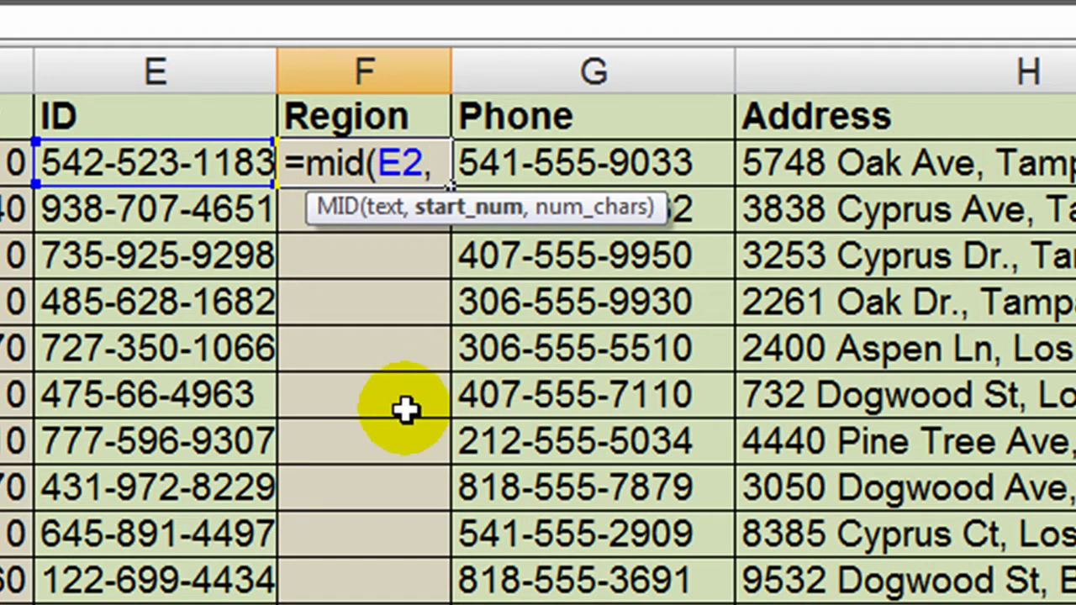
{"action": "type", "text": "find"}
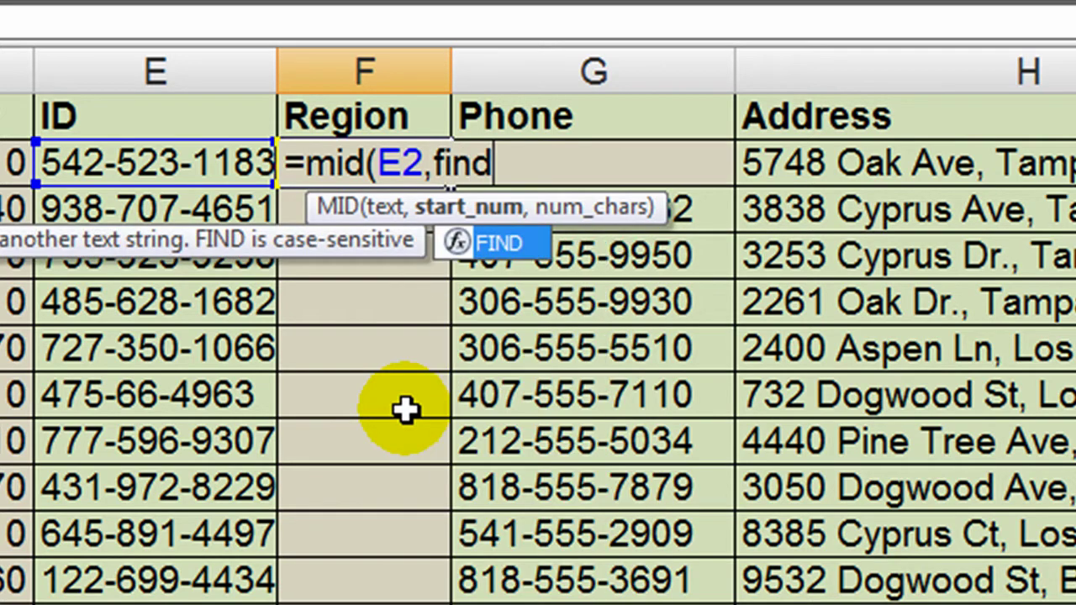
{"action": "type", "text": "(\"-"}
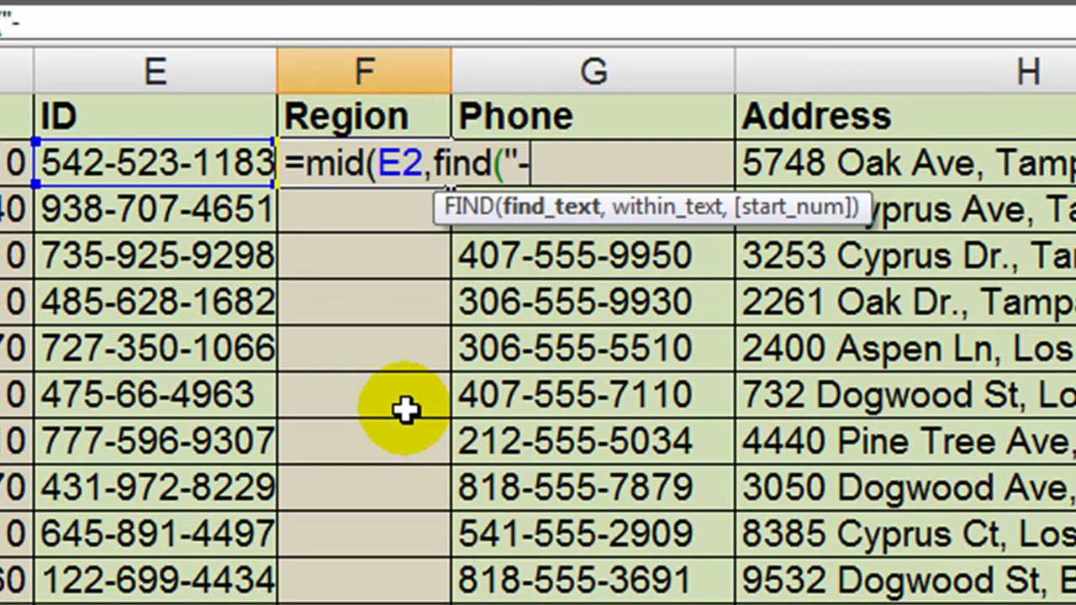
{"action": "type", "text": "\",ed"}
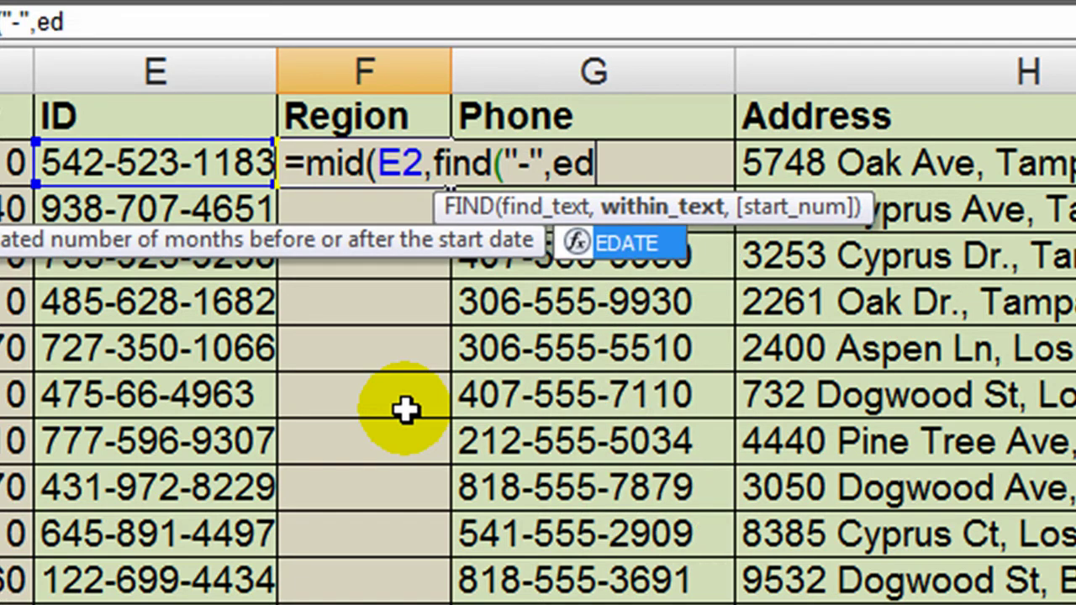
{"action": "key", "text": "BackSpace"}
{"action": "type", "text": "2)"}
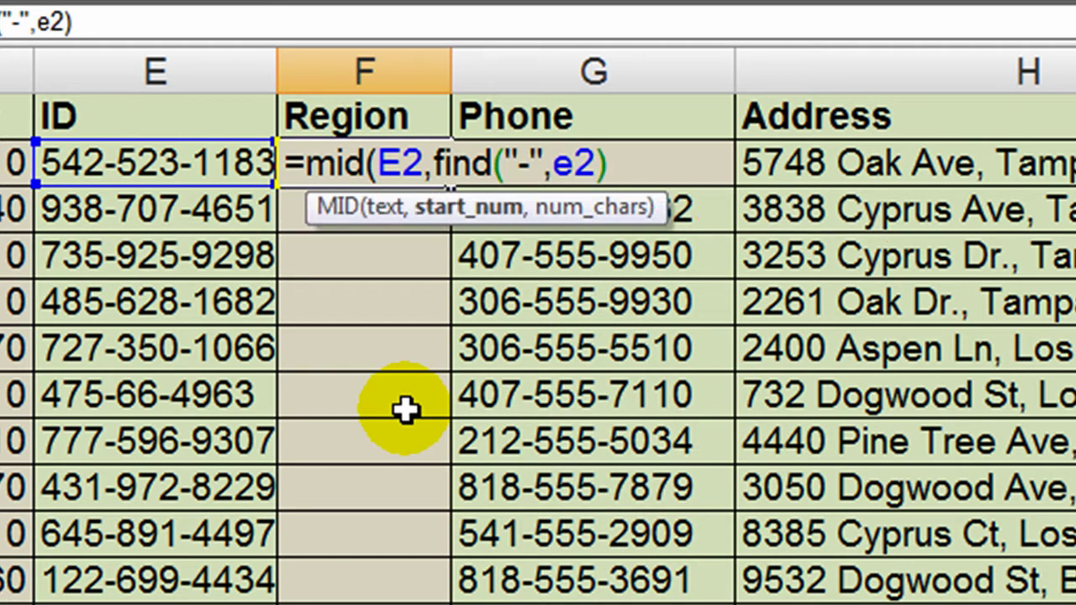
{"action": "type", "text": "+1"}
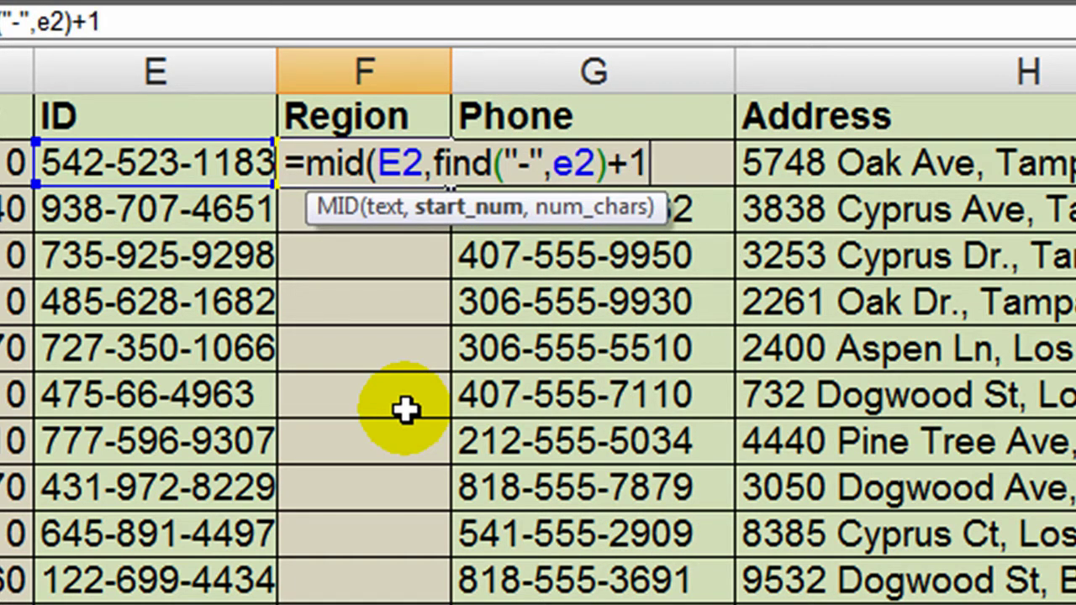
{"action": "type", "text": ","}
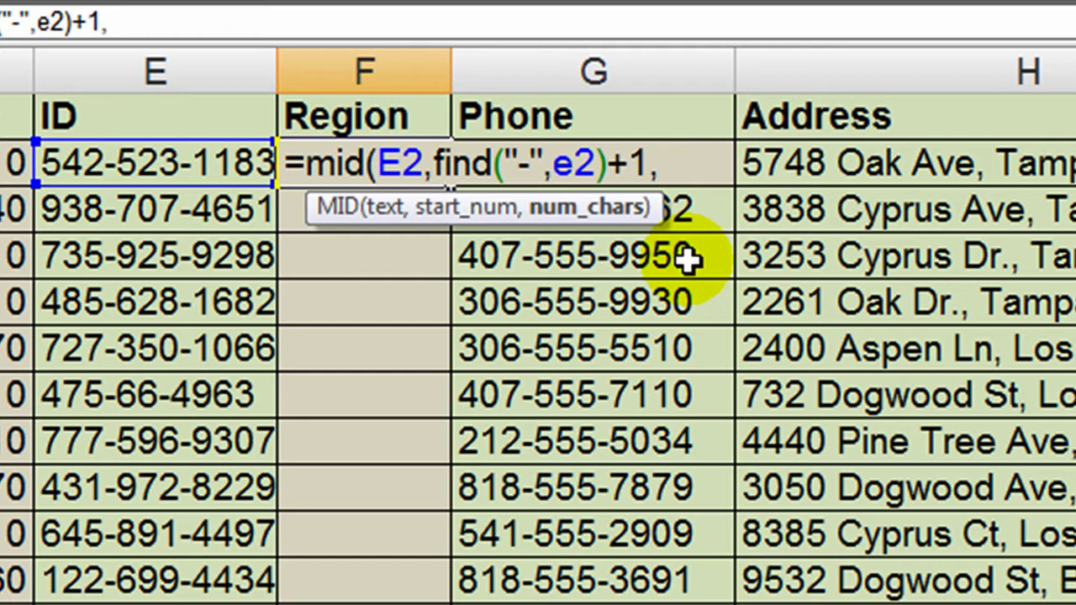
{"action": "type", "text": "len(e"}
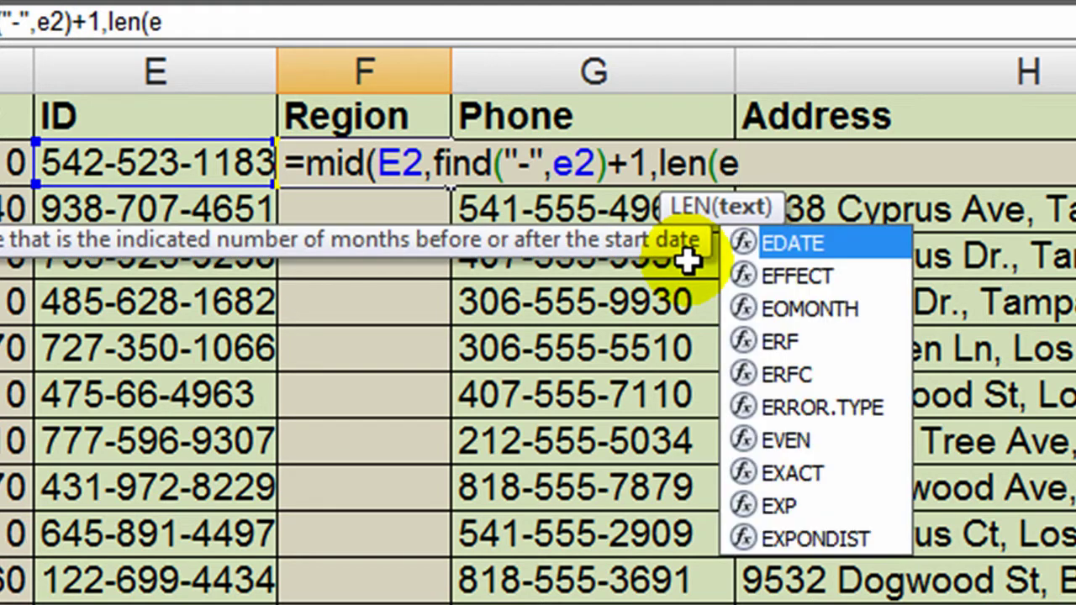
{"action": "type", "text": "2)="}
{"action": "key", "text": "BackSpace"}
{"action": "type", "text": "-"}
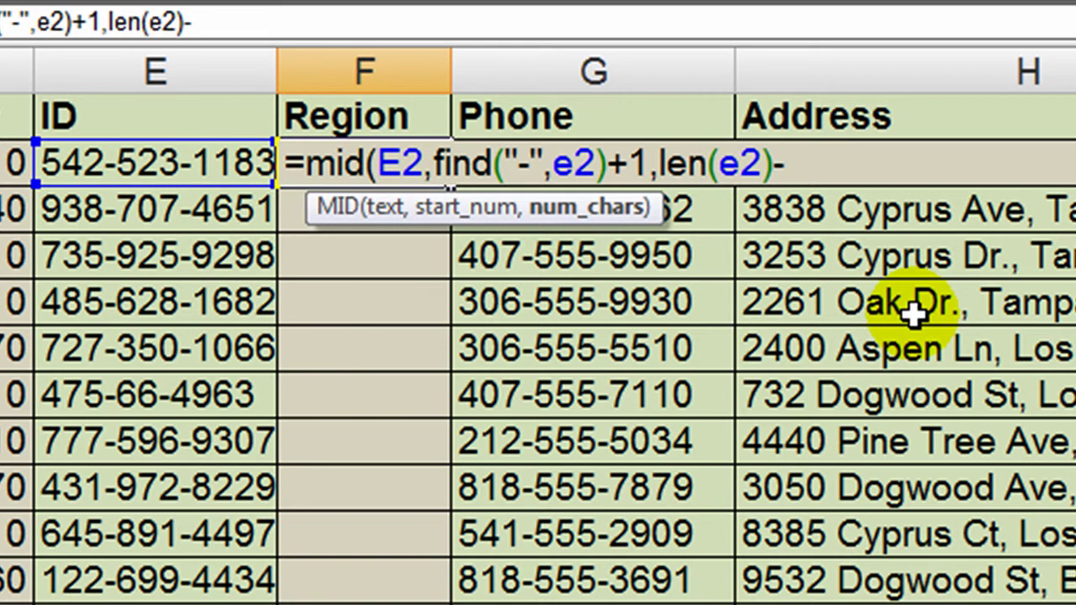
{"action": "type", "text": "9)"}
{"action": "key", "text": "Return"}
Copy the Region formula down to every client and spot-check results like 523 and 707.
{"action": "left_click", "coordinate": [374, 168]}
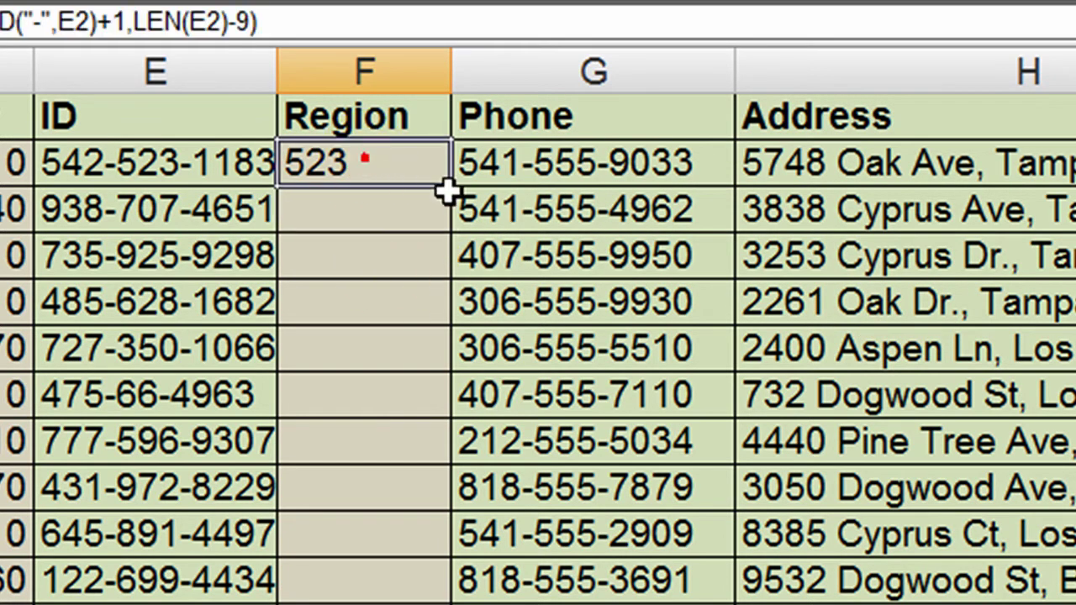
{"action": "double_click", "coordinate": [450, 186]}
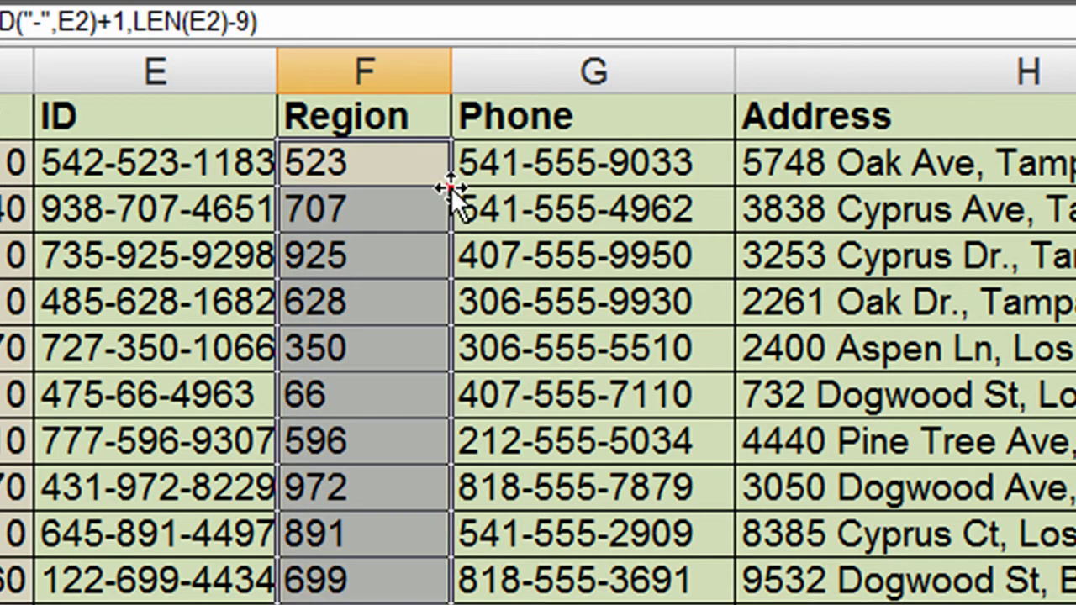
{"action": "left_click", "coordinate": [383, 544]}
{"action": "left_click", "coordinate": [358, 399]}
{"action": "left_click", "coordinate": [370, 602]}
{"action": "left_click", "coordinate": [358, 580]}
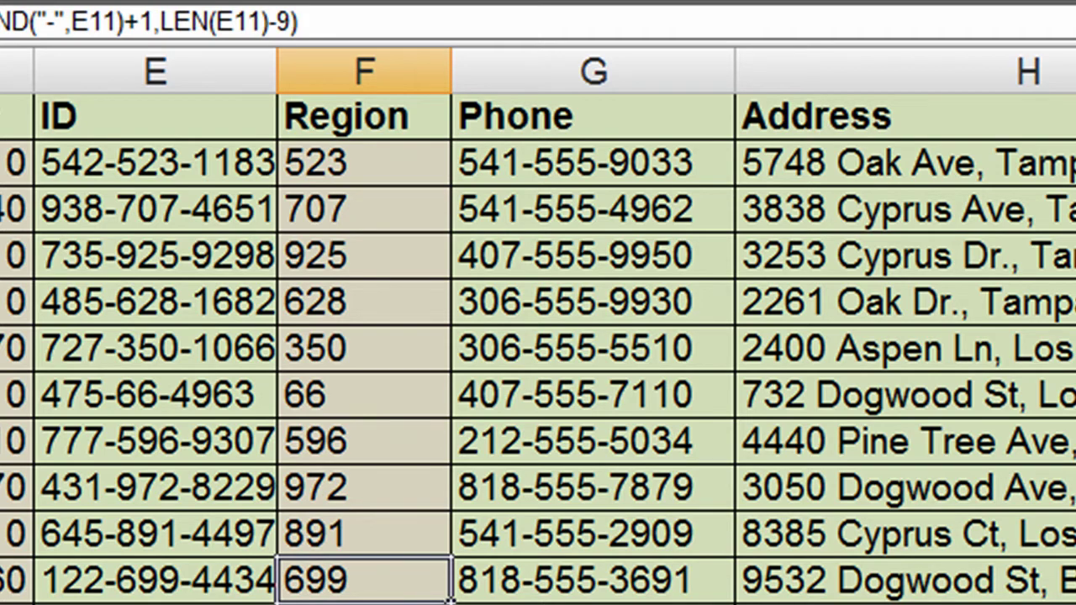
Widen the Address and Street columns to fit full addresses.
{"action": "scroll", "coordinate": [538, 336], "scroll_direction": "right", "scroll_amount": 3}
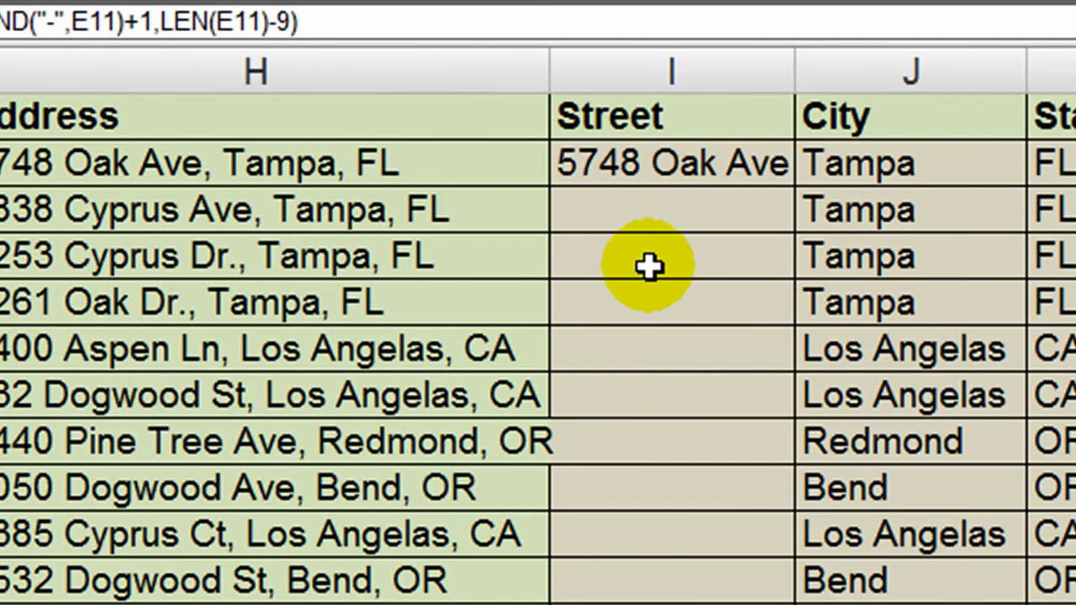
{"action": "left_click_drag", "start_coordinate": [550, 71], "coordinate": [593, 67]}
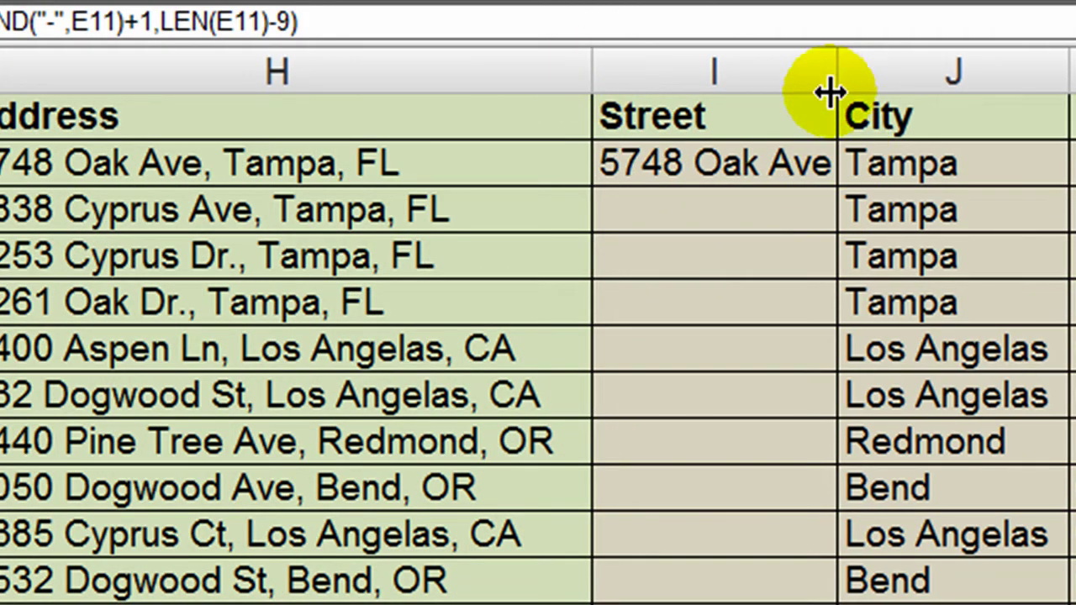
{"action": "left_click_drag", "start_coordinate": [830, 84], "coordinate": [958, 74]}
{"action": "left_click", "coordinate": [795, 295]}
{"action": "left_click", "coordinate": [731, 219]}
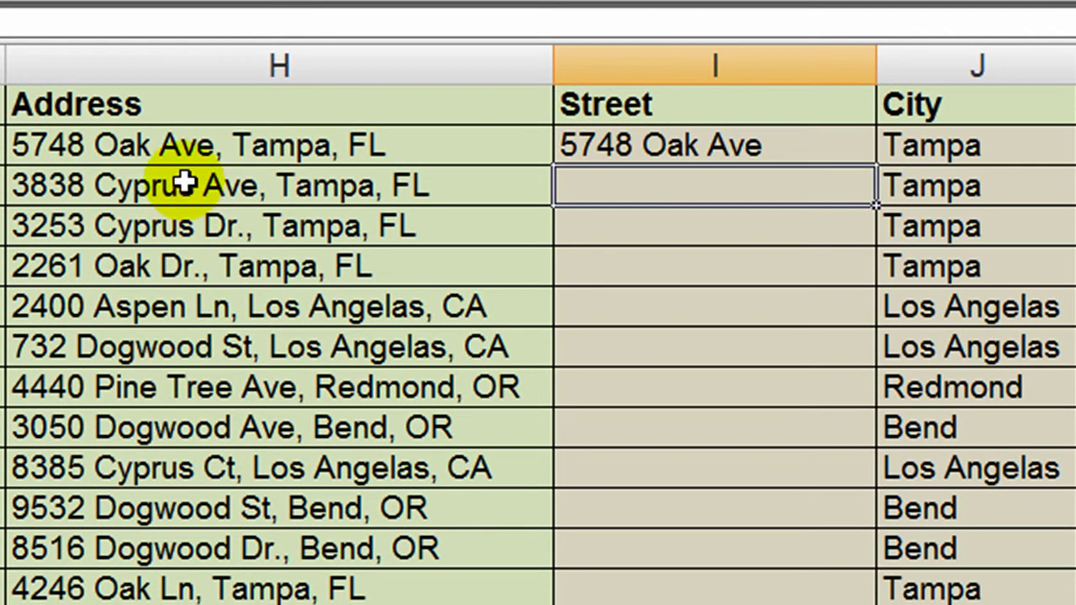
Enter =LEFT(H2,FIND(",",H2)) in the first Street cell and copy it down.
{"action": "left_click", "coordinate": [656, 145]}
{"action": "key", "text": "Delete"}
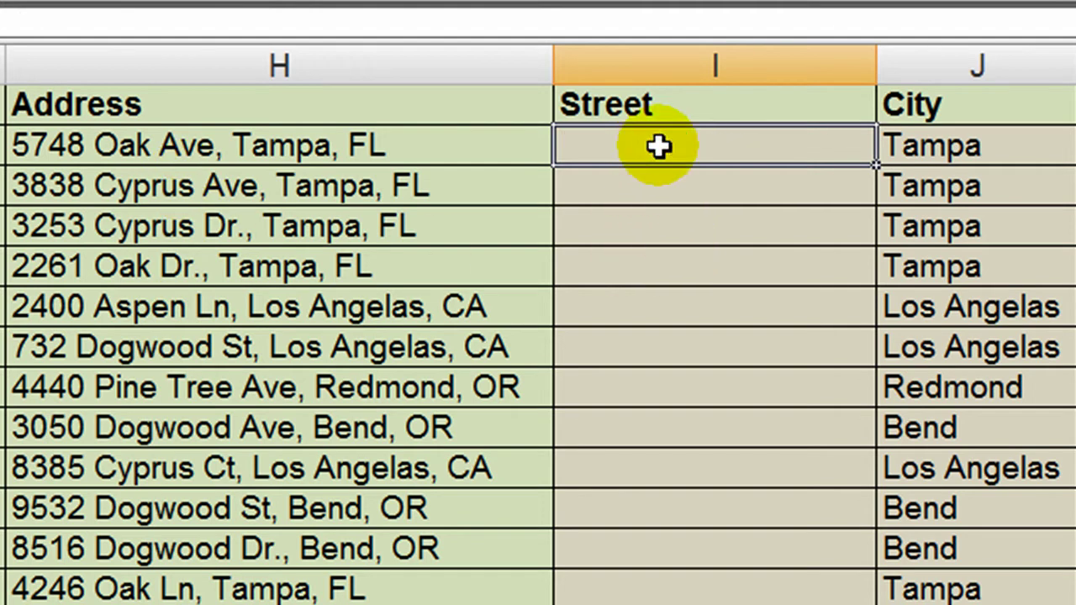
{"action": "type", "text": "=left("}
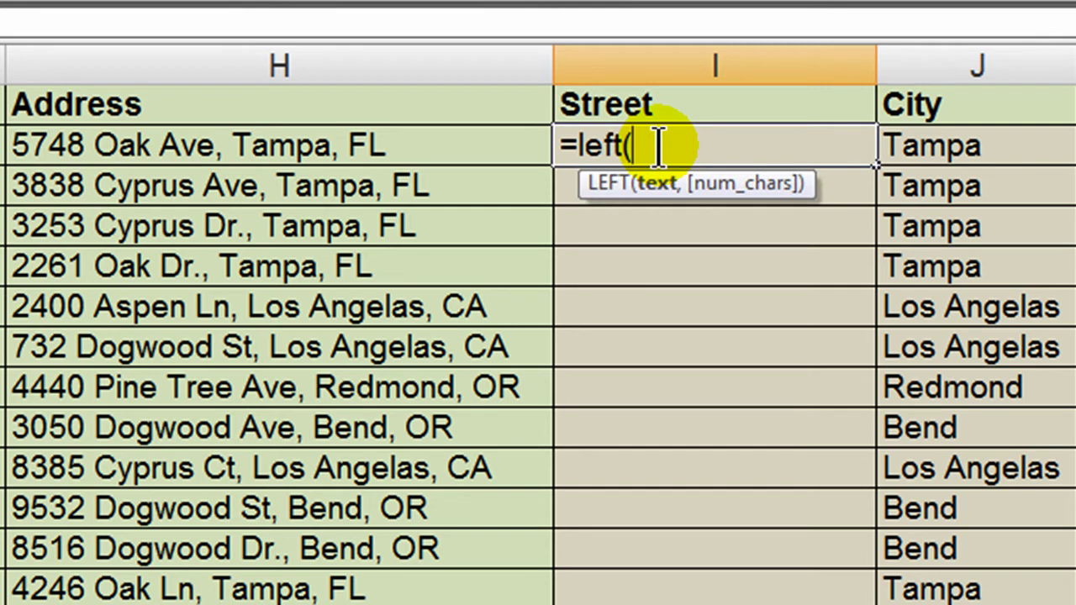
{"action": "left_click", "coordinate": [420, 148]}
{"action": "type", "text": ","}
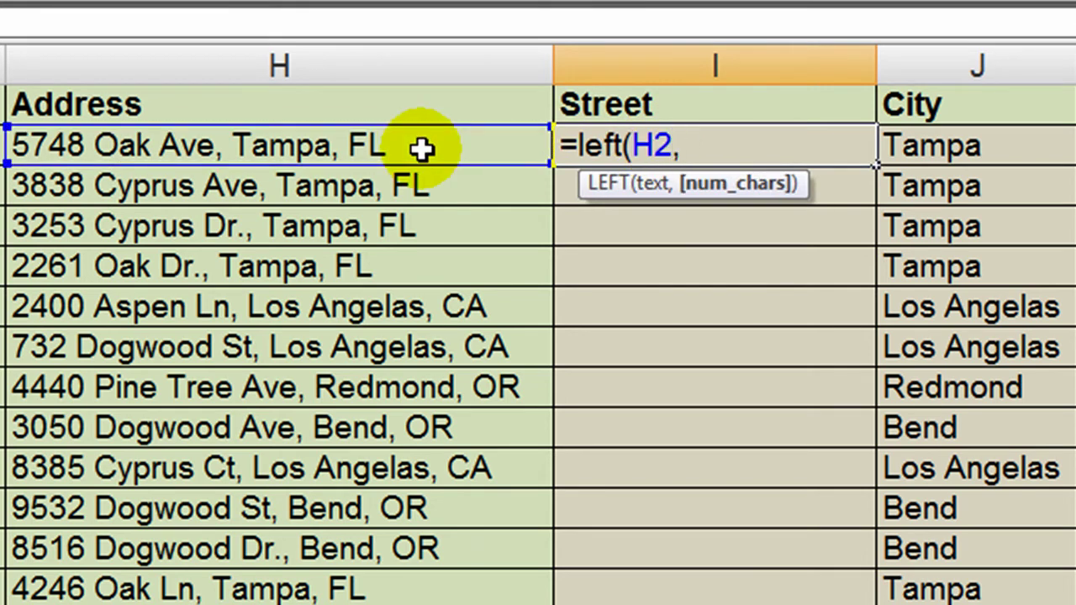
{"action": "type", "text": "find(\",\""}
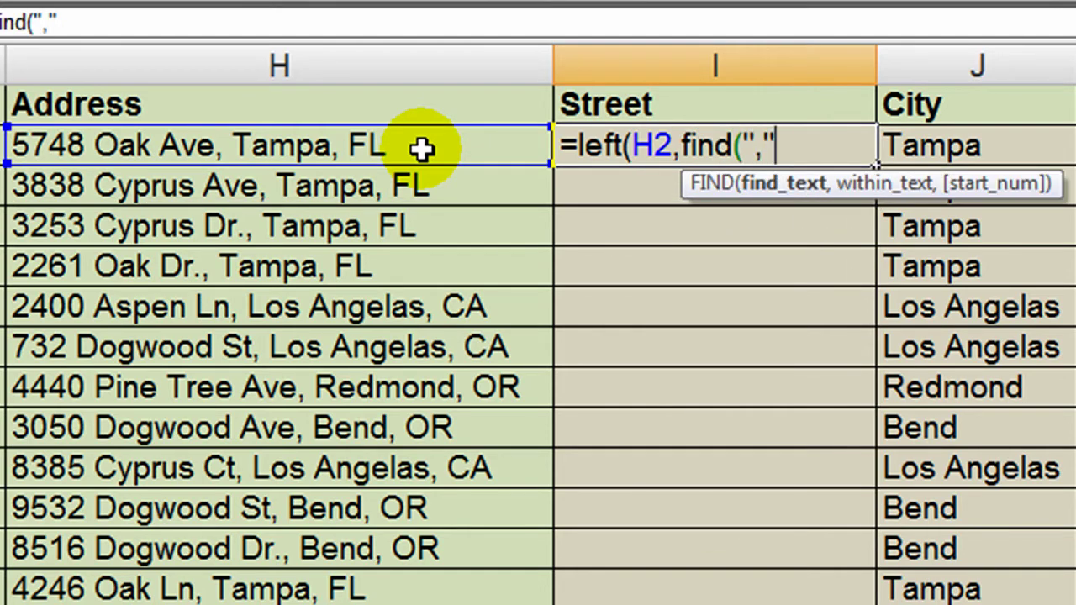
{"action": "type", "text": ",h2)"}
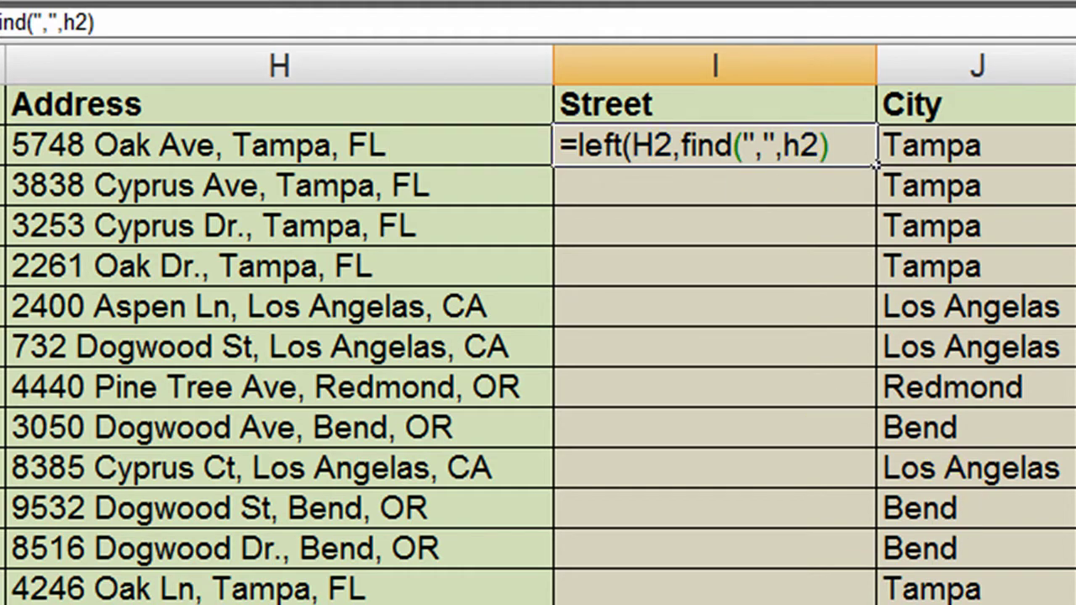
{"action": "key", "text": "Return"}
{"action": "left_click", "coordinate": [314, 514]}
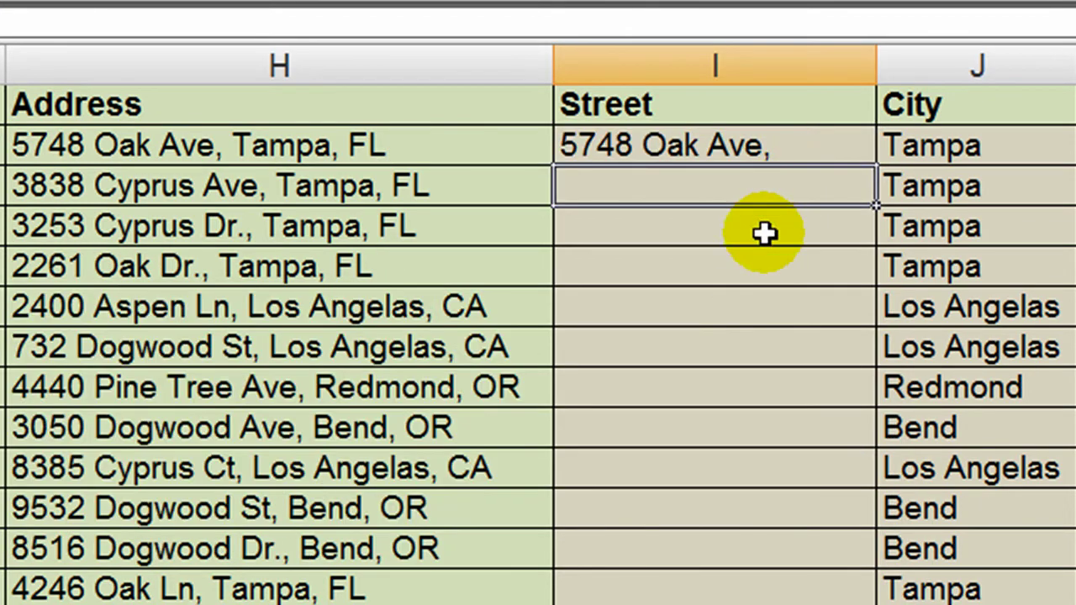
{"action": "left_click", "coordinate": [756, 146]}
{"action": "double_click", "coordinate": [873, 168]}
Correct the Street formula to =LEFT(H2,FIND(",",H2)-1) to drop the trailing comma.
{"action": "left_click", "coordinate": [773, 252]}
{"action": "double_click", "coordinate": [789, 145]}
{"action": "left_click", "coordinate": [951, 149]}
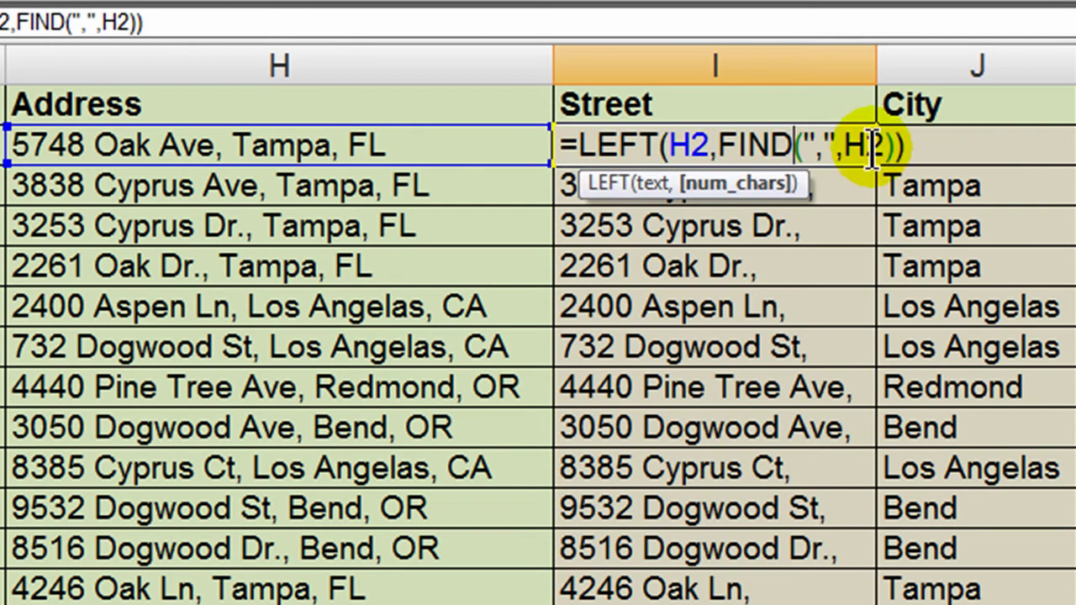
{"action": "left_click", "coordinate": [765, 144]}
{"action": "left_click_drag", "start_coordinate": [716, 144], "coordinate": [893, 145]}
{"action": "left_click", "coordinate": [893, 145]}
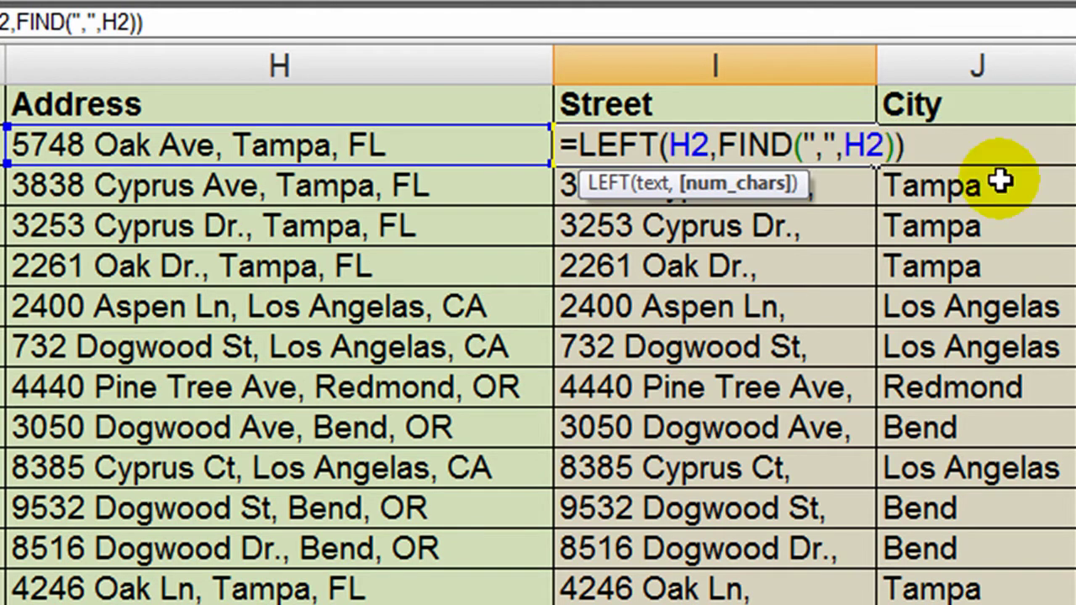
{"action": "type", "text": "-1"}
{"action": "key", "text": "Return"}
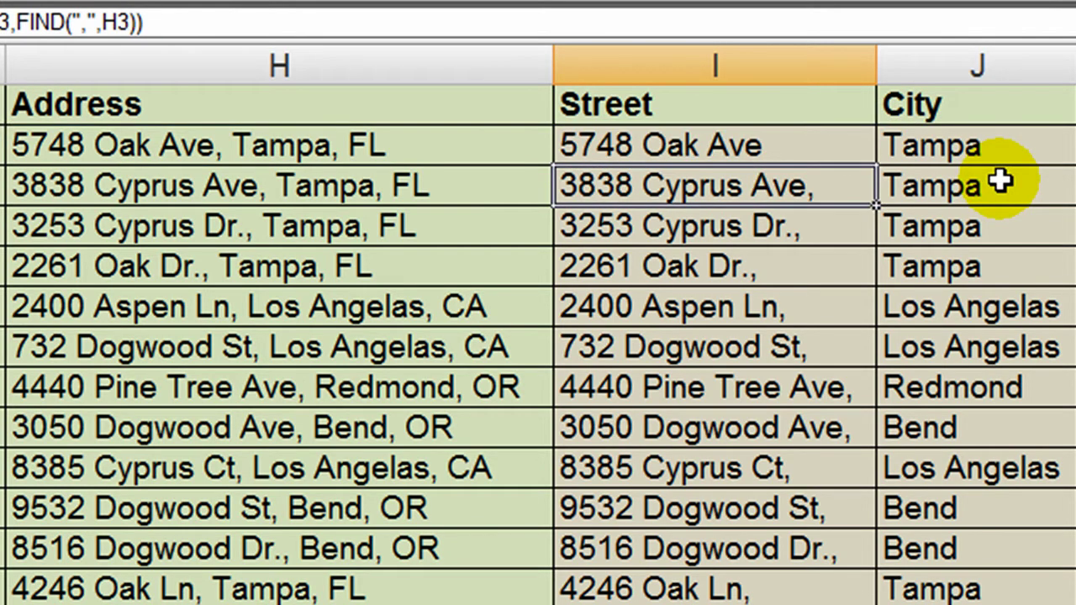
Copy the corrected Street formula down the column, giving values like 5748 Oak Ave.
{"action": "left_click", "coordinate": [826, 146]}
{"action": "double_click", "coordinate": [876, 166]}
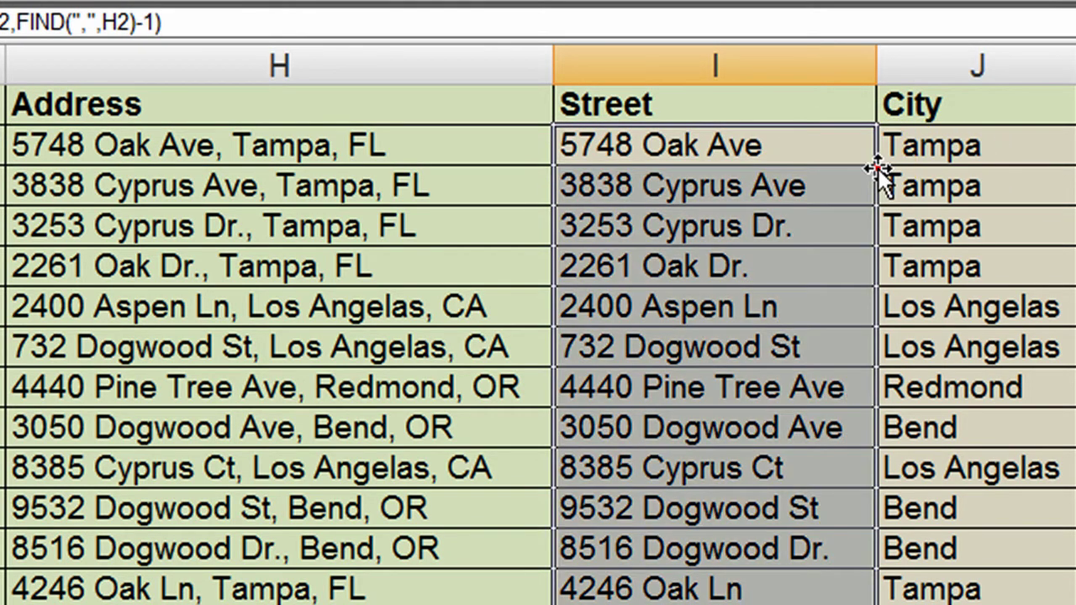
{"action": "left_click", "coordinate": [796, 195]}
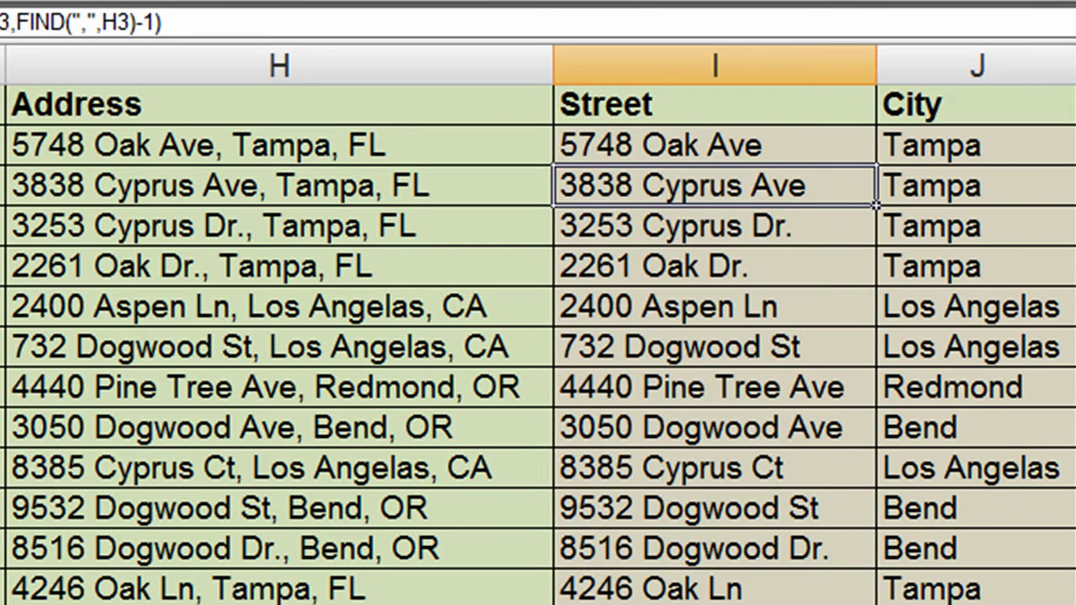
Replace the 55647 zip code in L2 with =RANDBETWEEN(11111,99999).
{"action": "scroll", "coordinate": [538, 336], "scroll_direction": "right", "scroll_amount": 3}
{"action": "left_click", "coordinate": [403, 231]}
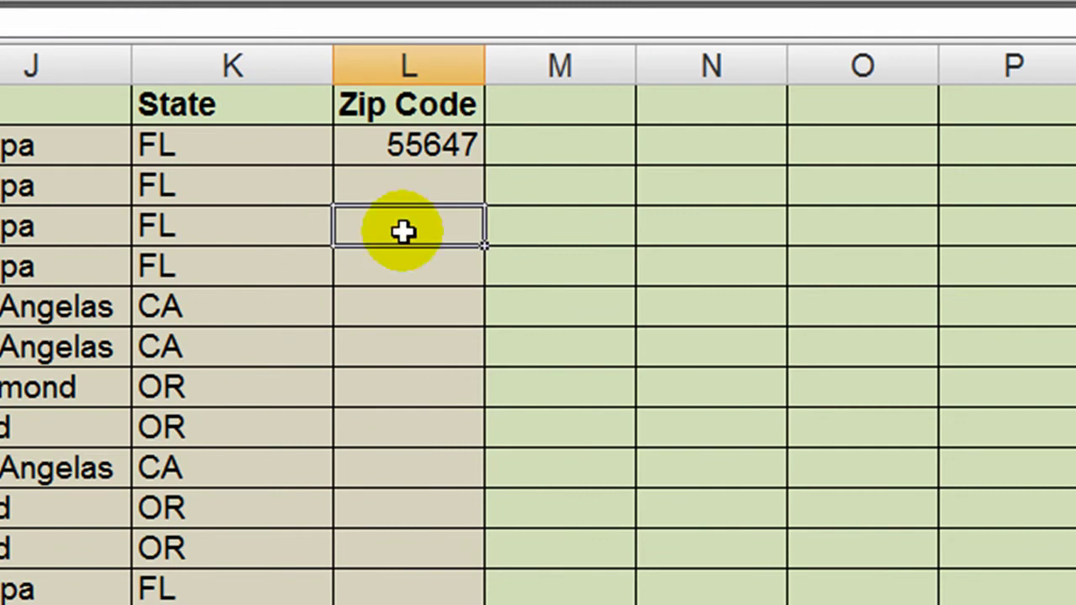
{"action": "left_click", "coordinate": [408, 143]}
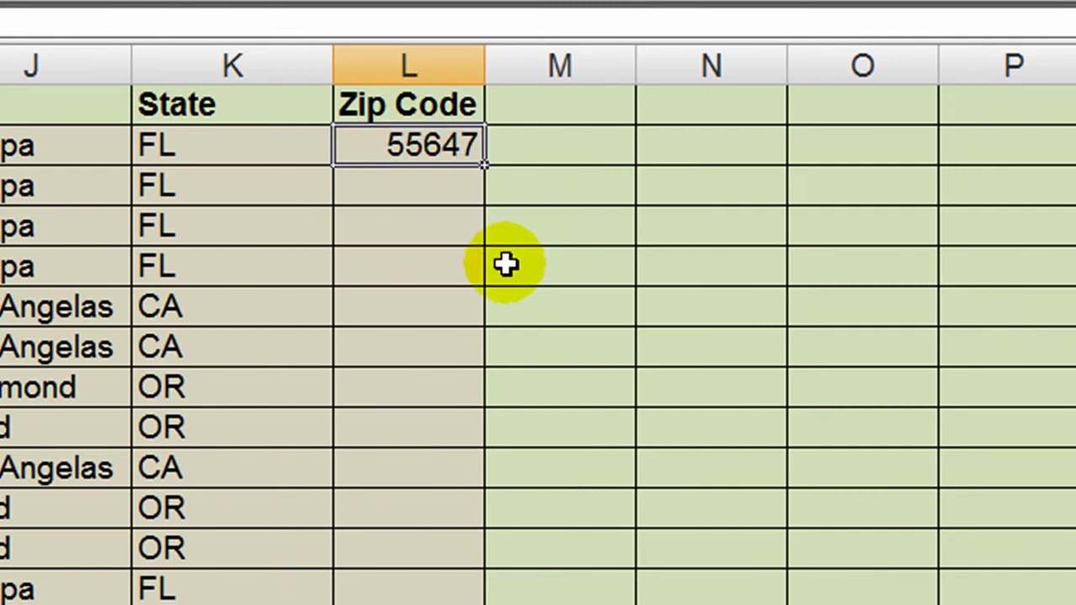
{"action": "key", "text": "Delete"}
{"action": "left_click", "coordinate": [389, 252]}
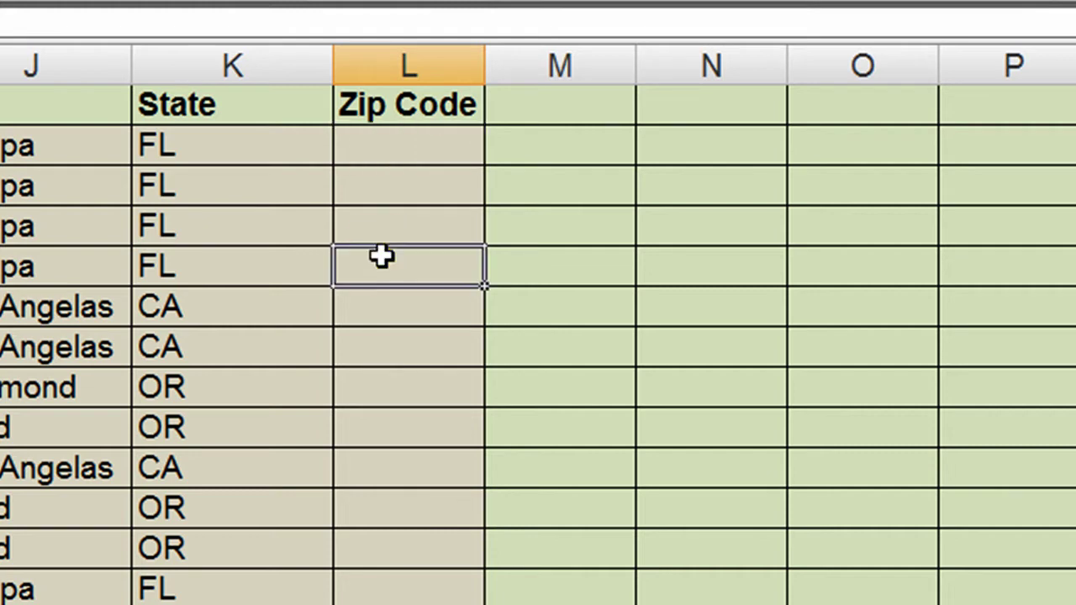
{"action": "left_click", "coordinate": [415, 151]}
{"action": "type", "text": "="}
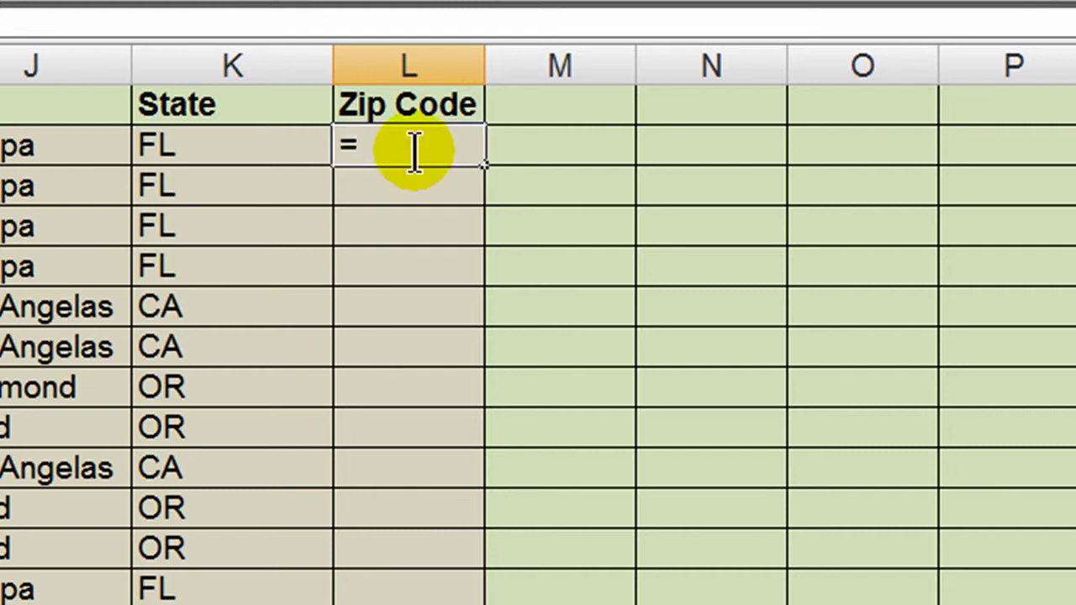
{"action": "type", "text": "radr"}
{"action": "key", "text": "BackSpace"}
{"action": "key", "text": "BackSpace"}
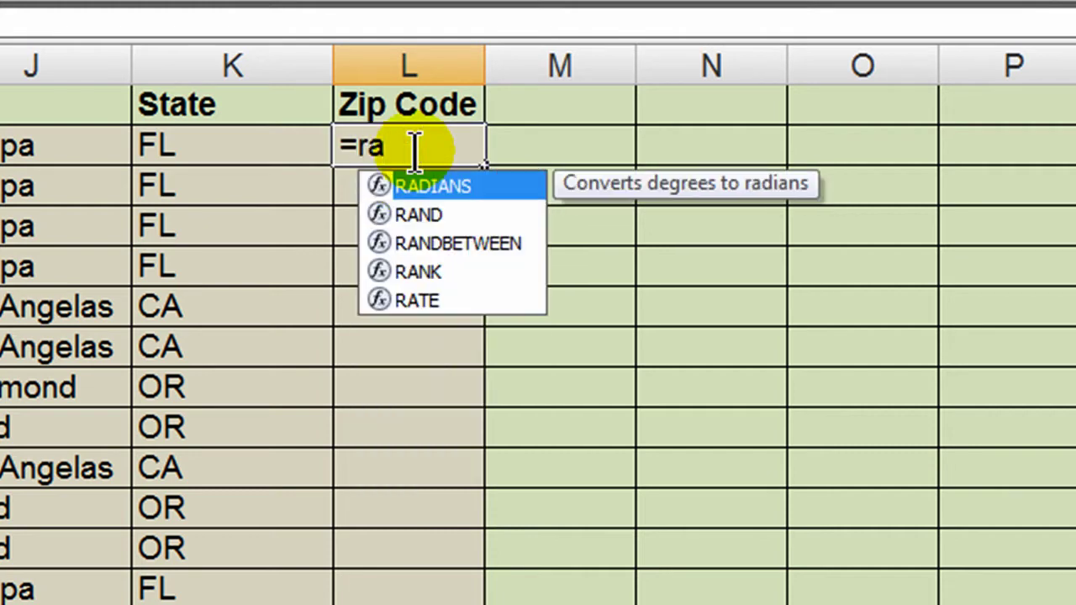
{"action": "key", "text": "Down"}
{"action": "key", "text": "Down"}
{"action": "key", "text": "Tab"}
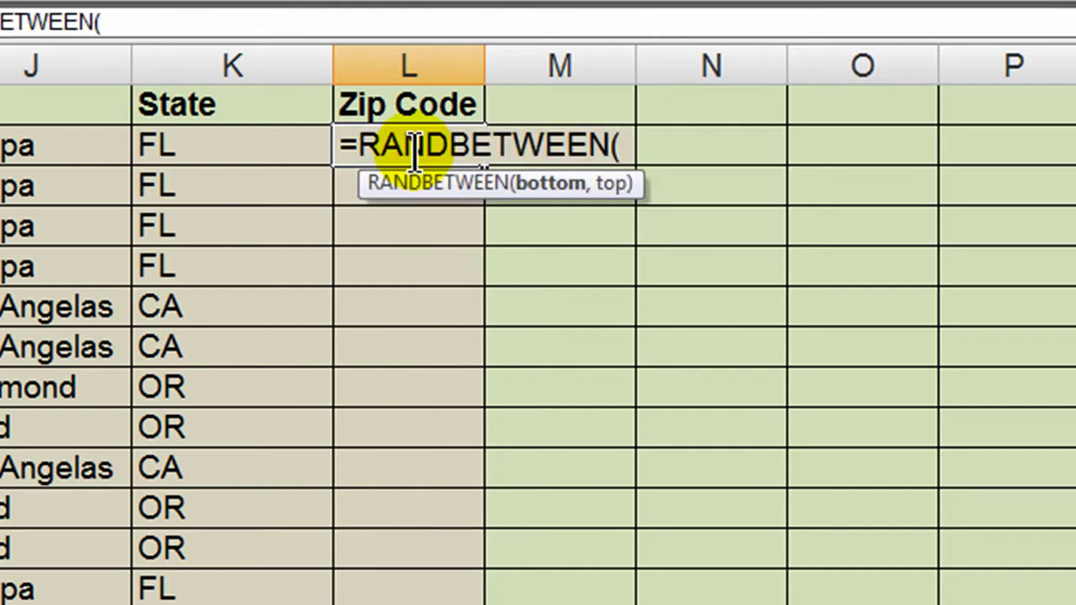
{"action": "type", "text": "11111"}
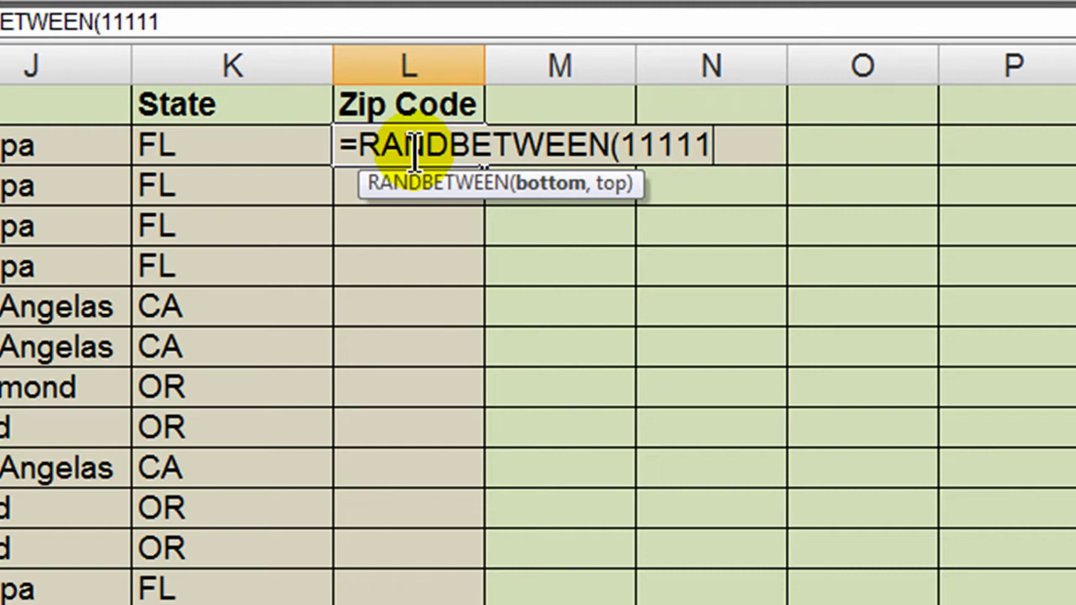
{"action": "type", "text": ","}
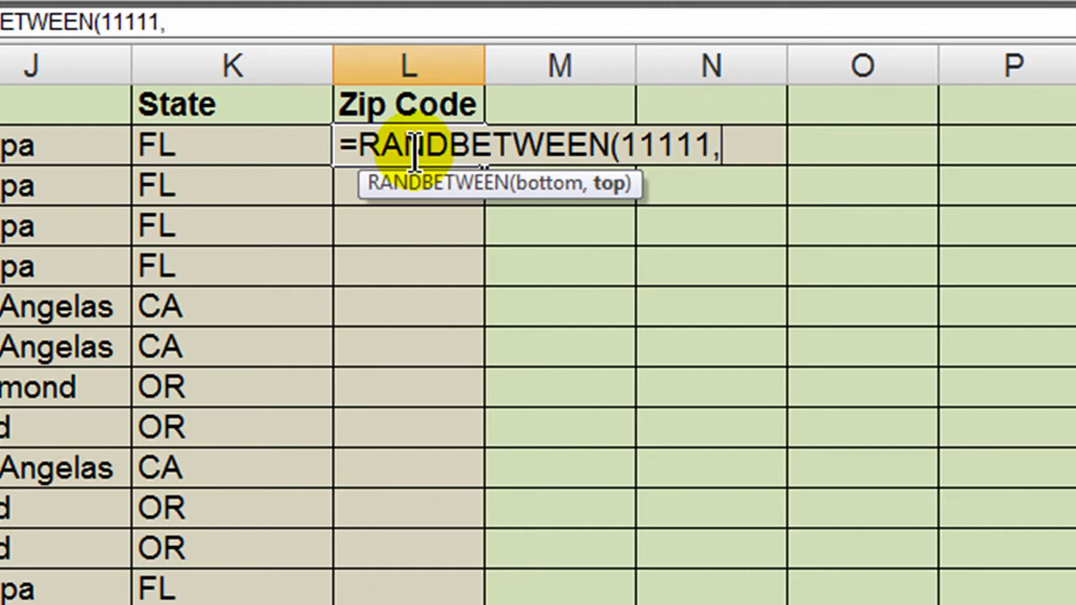
{"action": "type", "text": "99999)"}
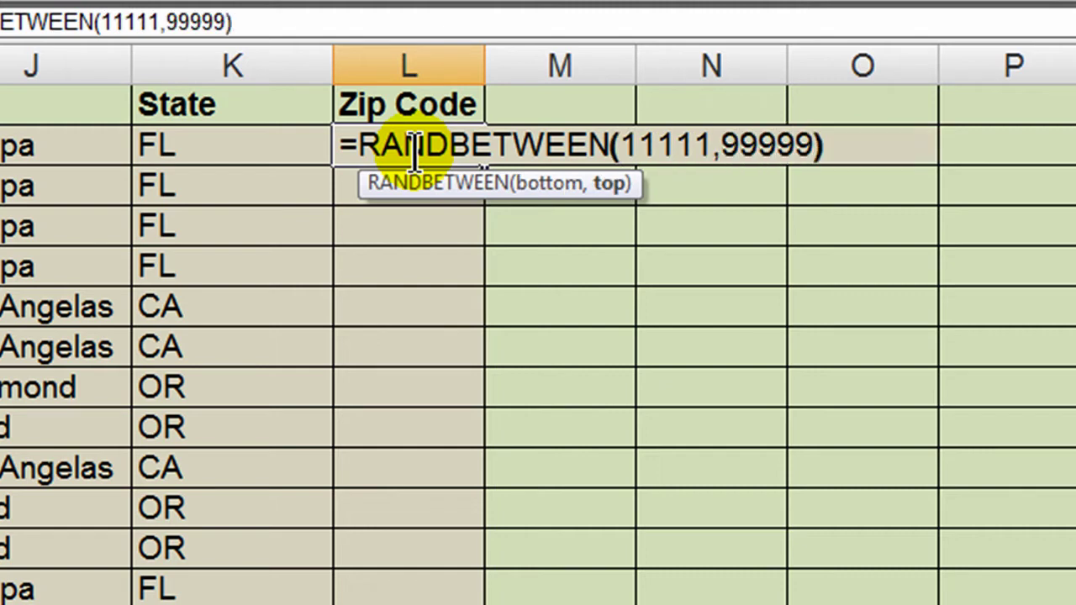
{"action": "key", "text": "Return"}
Fill the random zip code formula down every client row and inspect a result.
{"action": "left_click", "coordinate": [416, 147]}
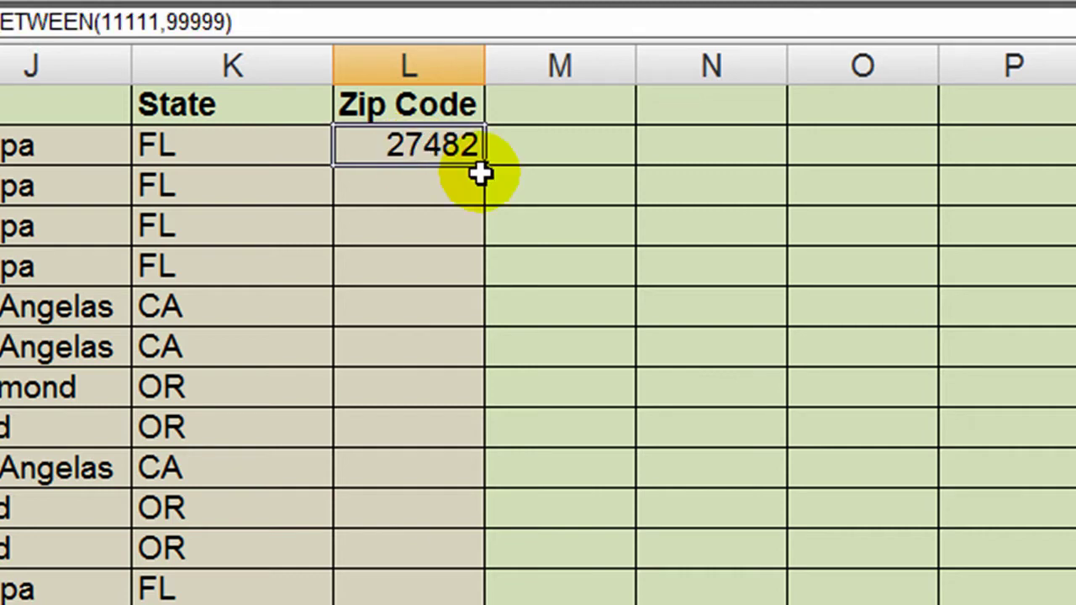
{"action": "double_click", "coordinate": [485, 168]}
{"action": "left_click", "coordinate": [440, 229]}
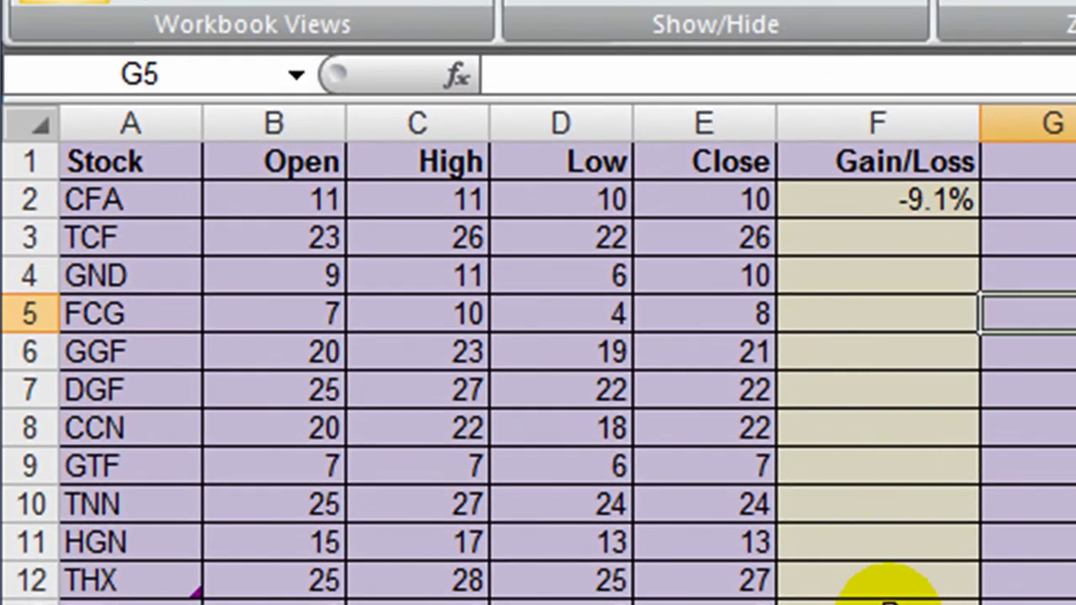
Review the Gain/Loss column and CFA's Open and Close values.
{"action": "left_click", "coordinate": [895, 597]}
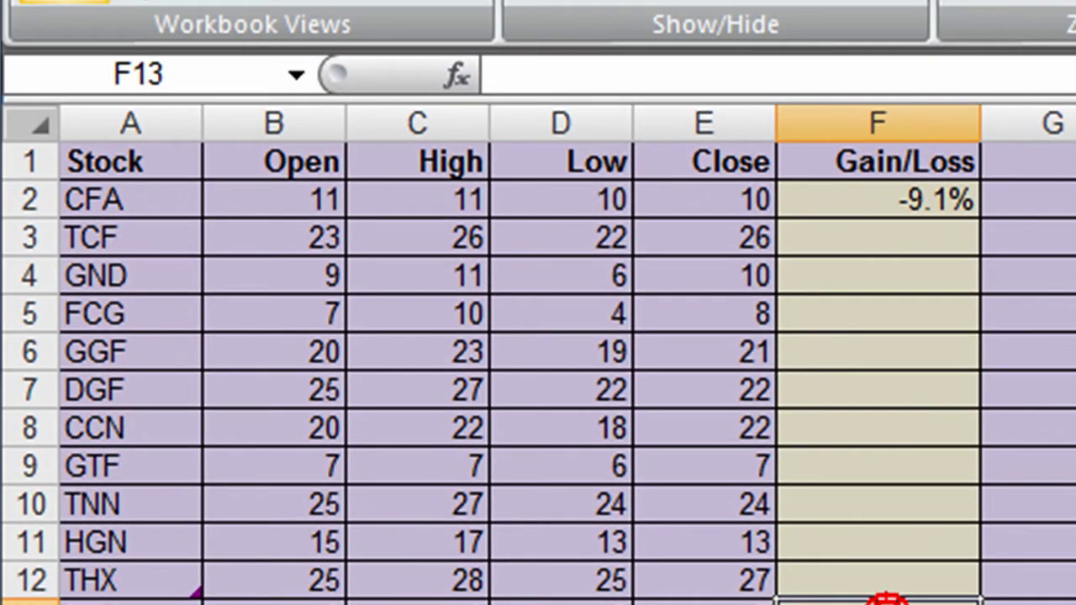
{"action": "left_click", "coordinate": [870, 353]}
{"action": "scroll", "coordinate": [1066, 575], "scroll_direction": "down", "scroll_amount": 10}
{"action": "scroll", "coordinate": [1066, 576], "scroll_direction": "up", "scroll_amount": 8}
{"action": "scroll", "coordinate": [1063, 576], "scroll_direction": "up", "scroll_amount": 3}
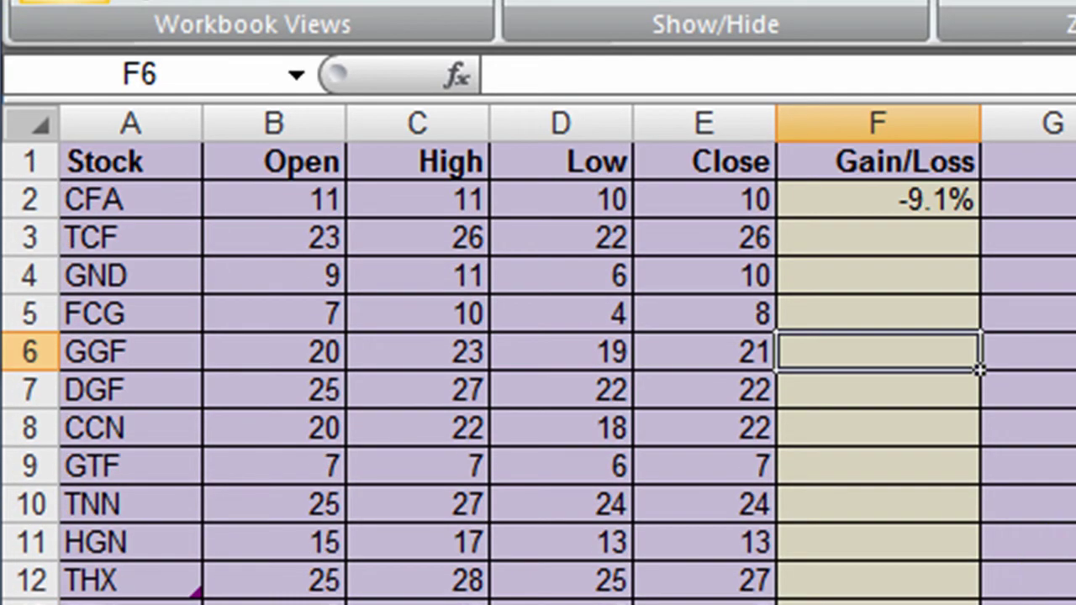
{"action": "left_click", "coordinate": [879, 200]}
{"action": "left_click", "coordinate": [894, 240]}
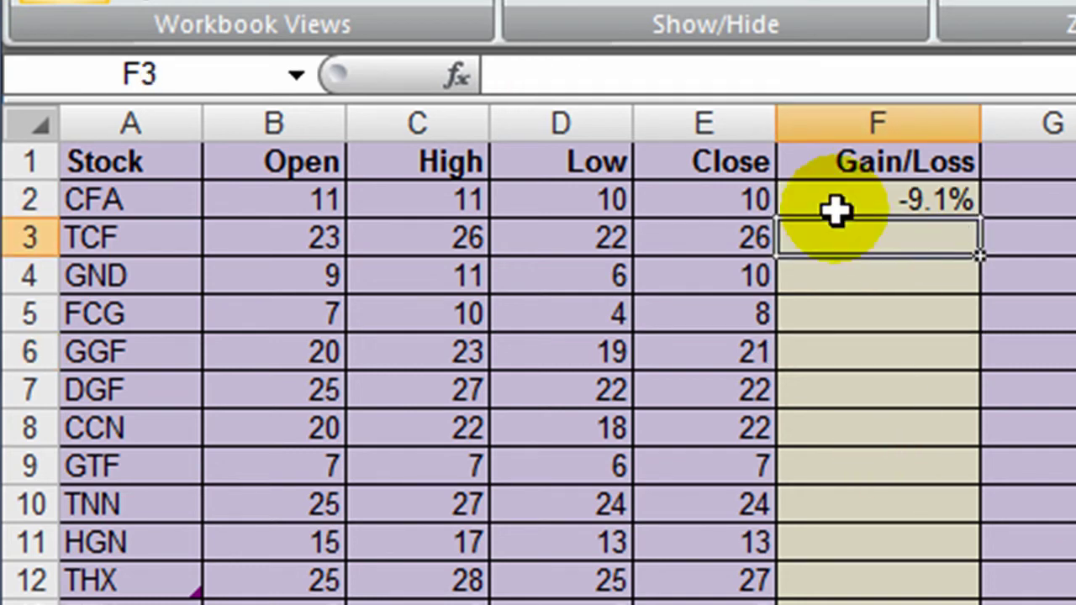
{"action": "left_click", "coordinate": [276, 202]}
{"action": "left_click", "coordinate": [728, 204]}
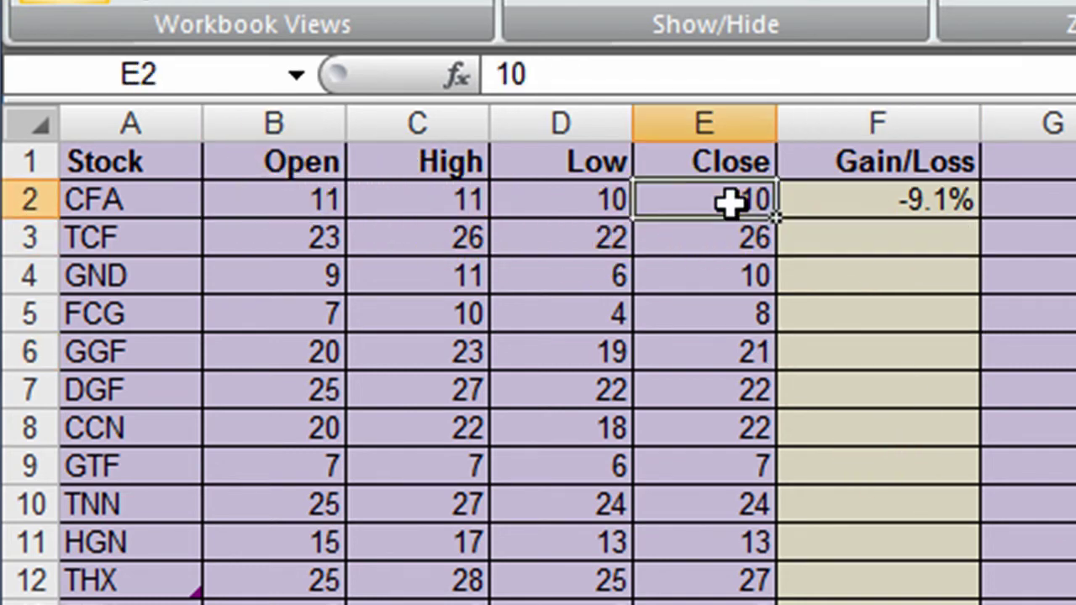
{"action": "left_click", "coordinate": [728, 203]}
{"action": "left_click", "coordinate": [872, 299]}
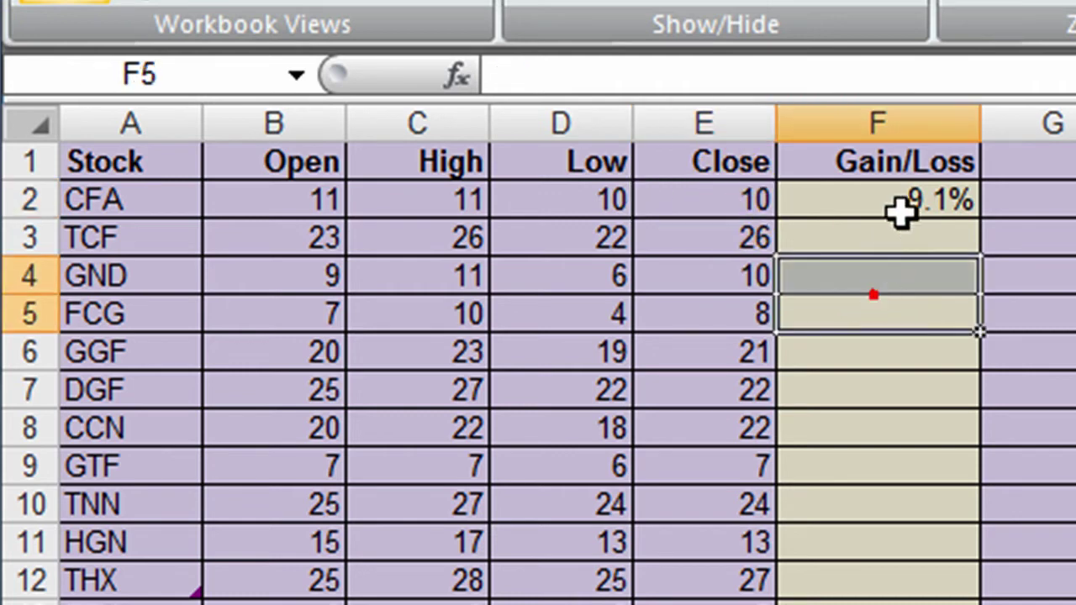
Enter the percentage-change formula =(E2-B2)/B2 in cell F2.
{"action": "left_click", "coordinate": [900, 202]}
{"action": "type", "text": "="}
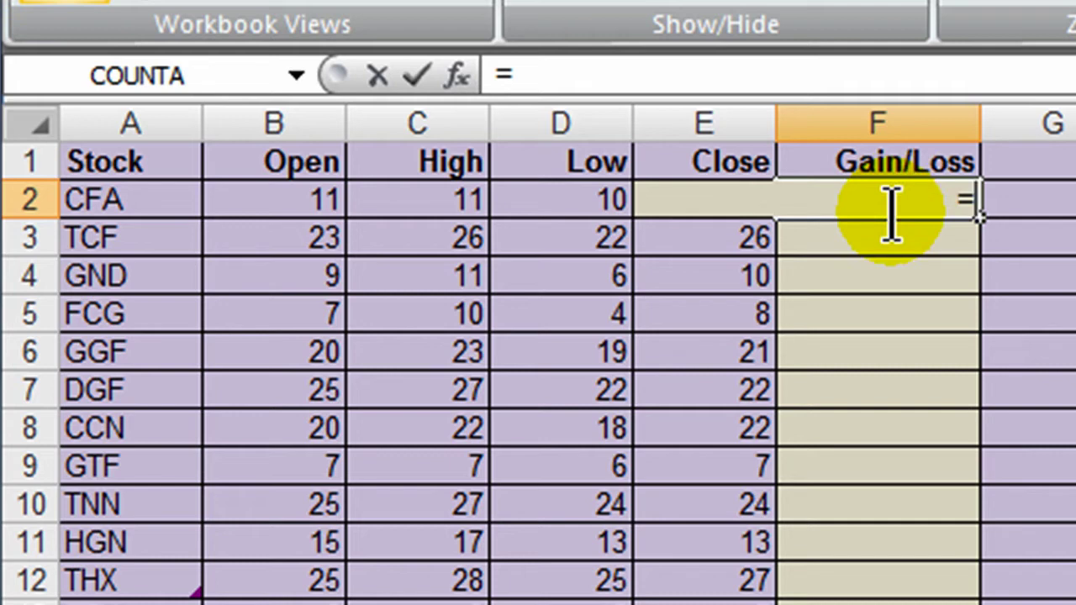
{"action": "type", "text": "e2"}
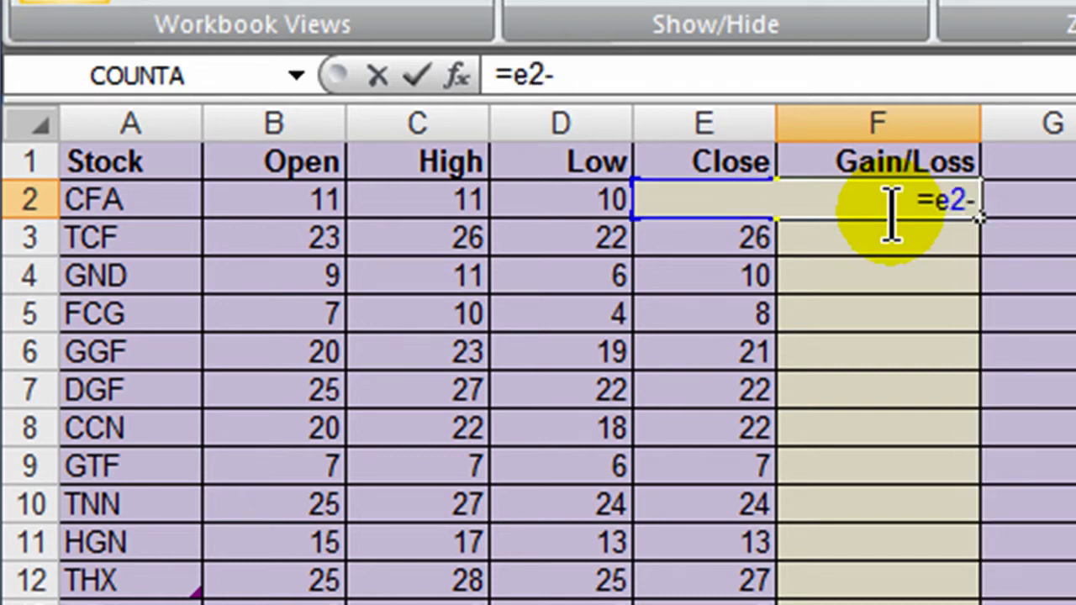
{"action": "type", "text": "-b2"}
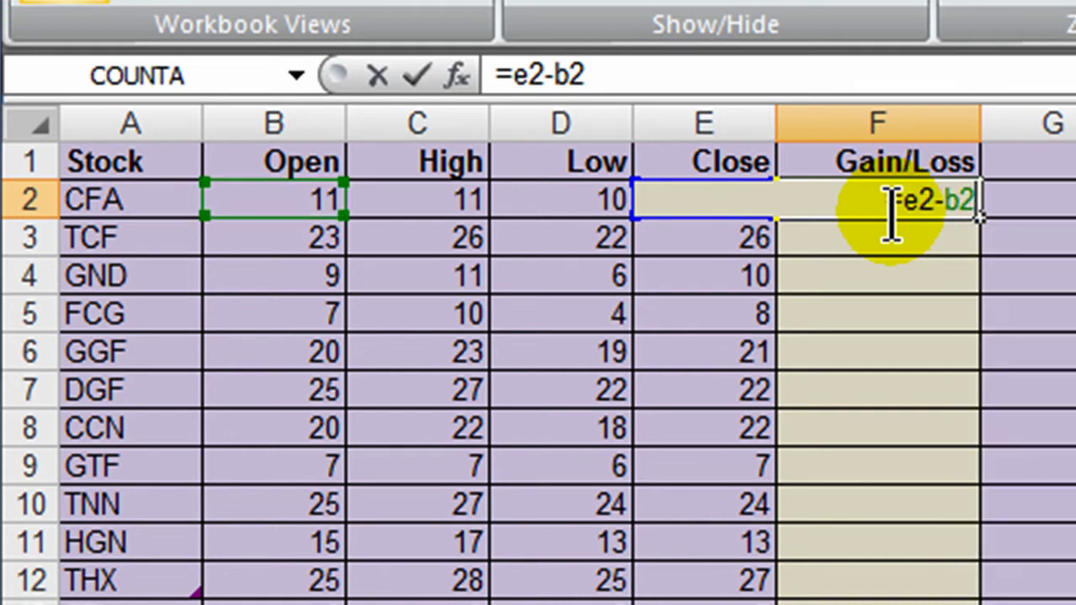
{"action": "key", "text": "Return"}
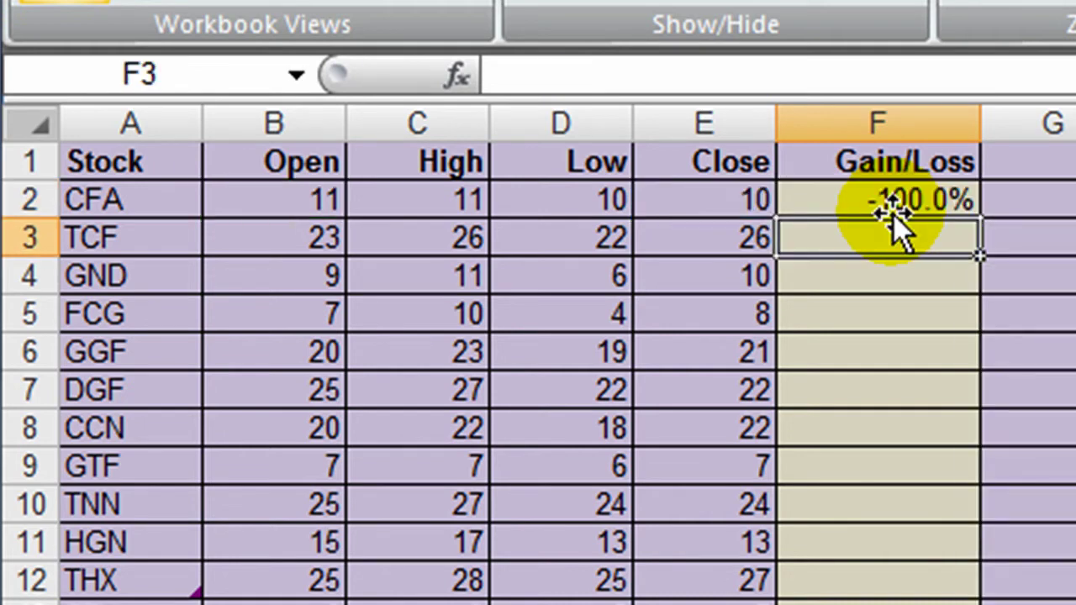
{"action": "left_click", "coordinate": [884, 203]}
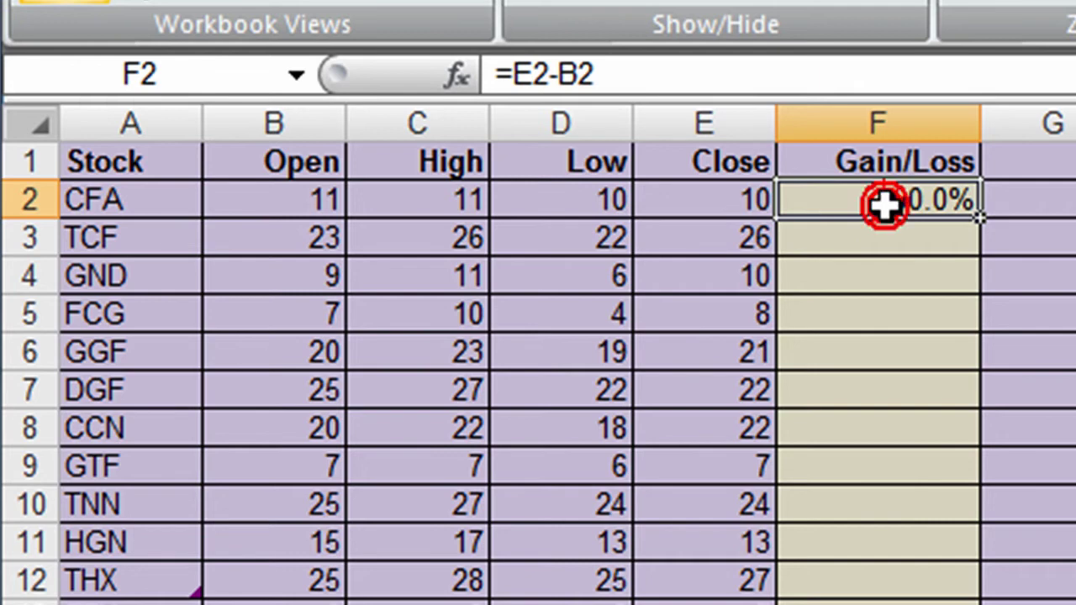
{"action": "double_click", "coordinate": [943, 204]}
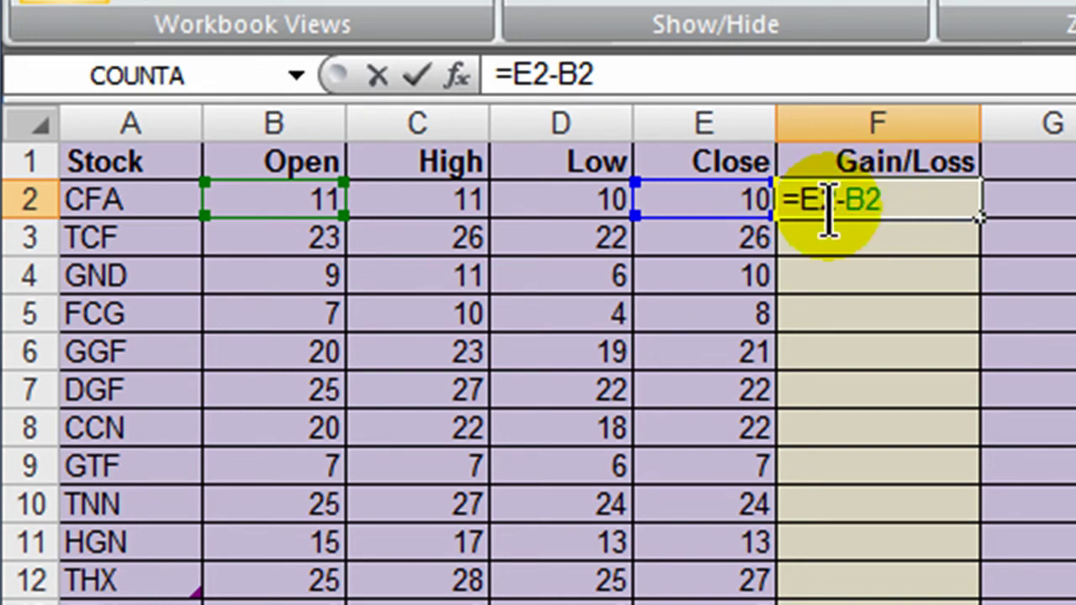
{"action": "type", "text": "("}
{"action": "left_click", "coordinate": [894, 206]}
{"action": "type", "text": ")"}
{"action": "left_click", "coordinate": [924, 204]}
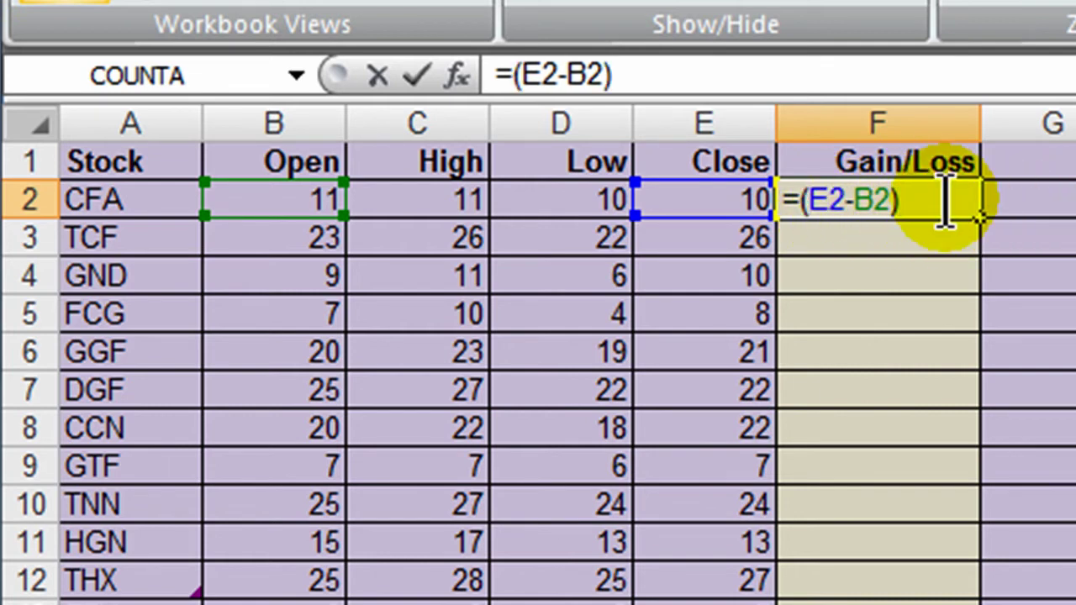
{"action": "type", "text": "/b2"}
{"action": "key", "text": "Return"}
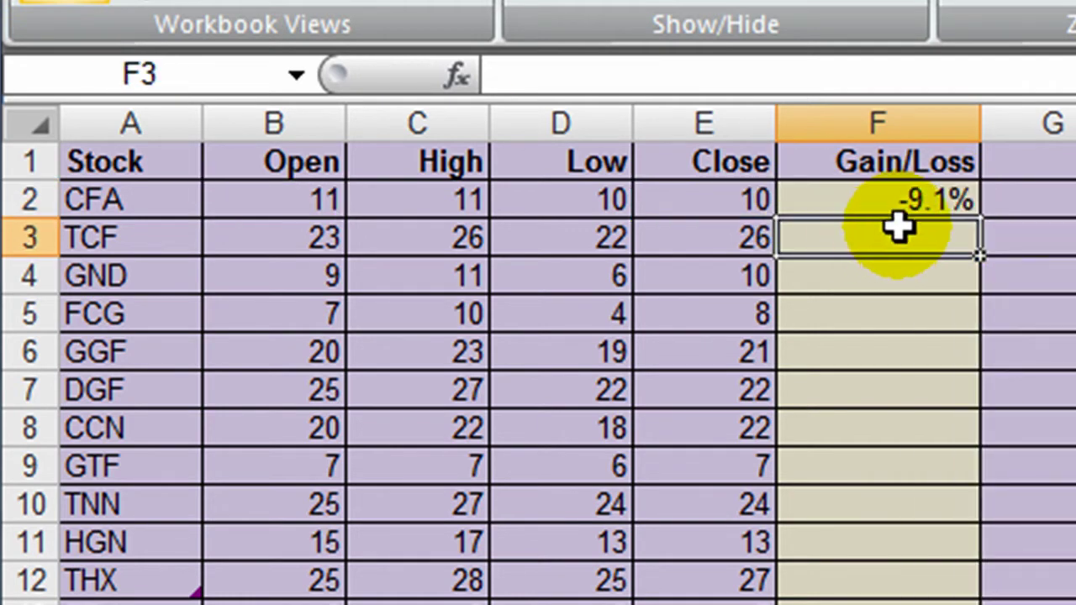
Fill the F2 formula down column F and check rows 3, 4 and 7.
{"action": "left_click", "coordinate": [904, 201]}
{"action": "double_click", "coordinate": [979, 221]}
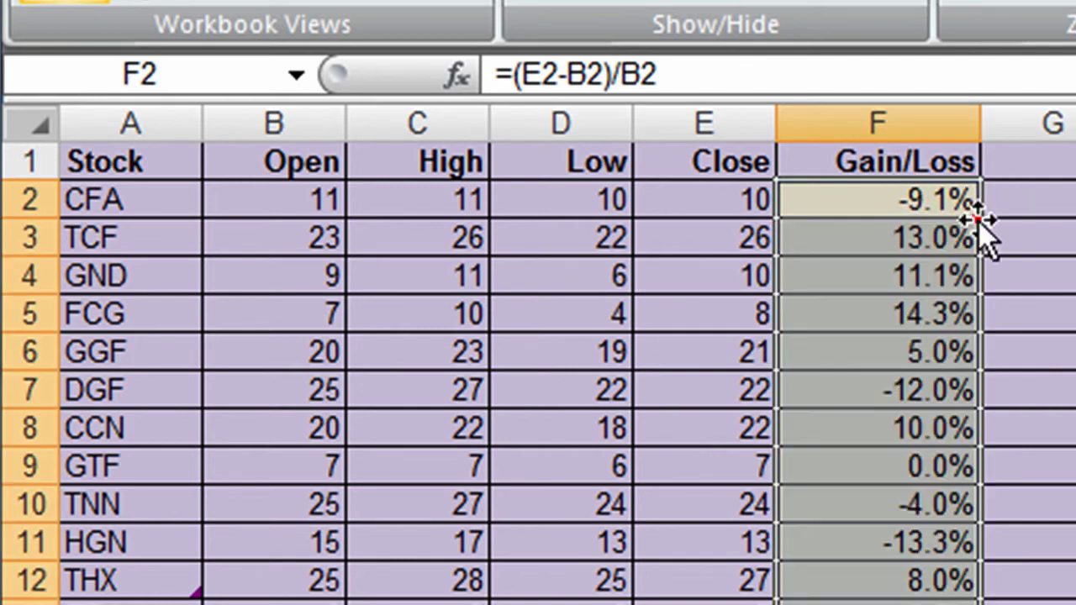
{"action": "left_click", "coordinate": [920, 378]}
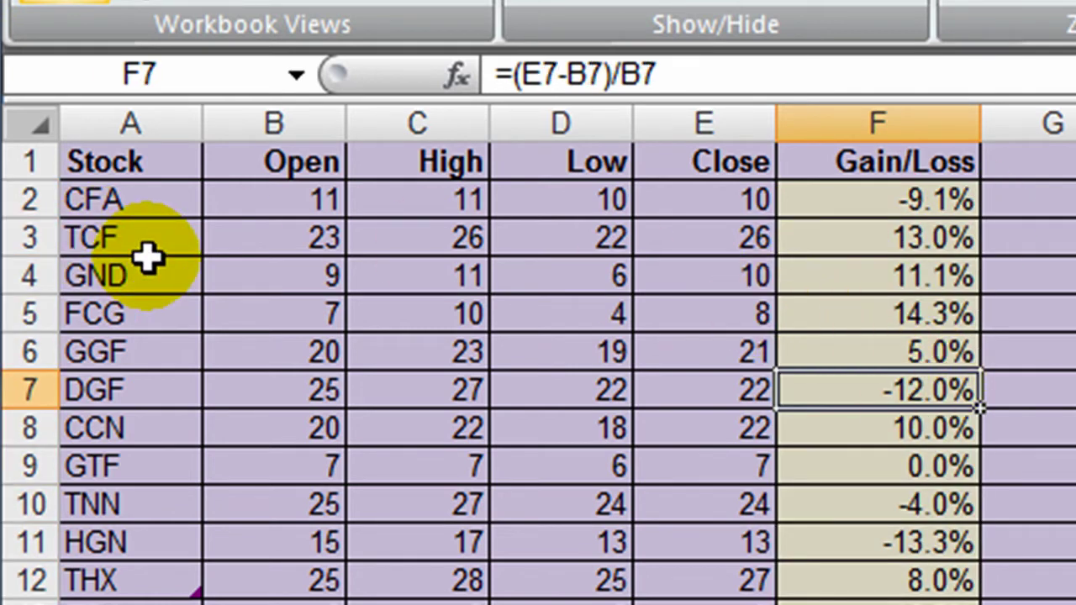
{"action": "left_click", "coordinate": [857, 242]}
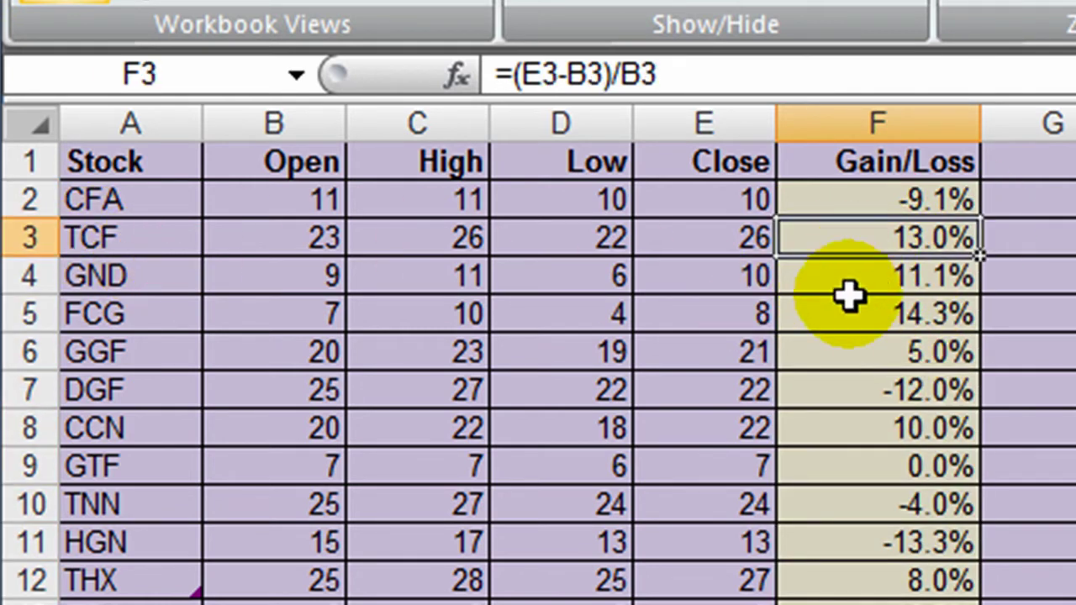
{"action": "left_click", "coordinate": [812, 282]}
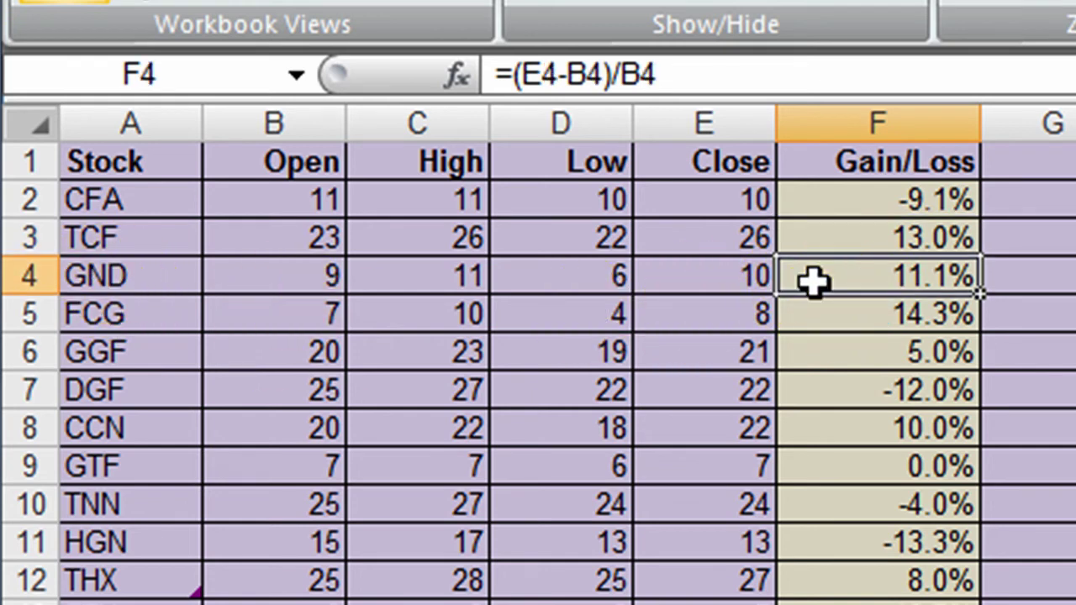
{"action": "left_click", "coordinate": [814, 282]}
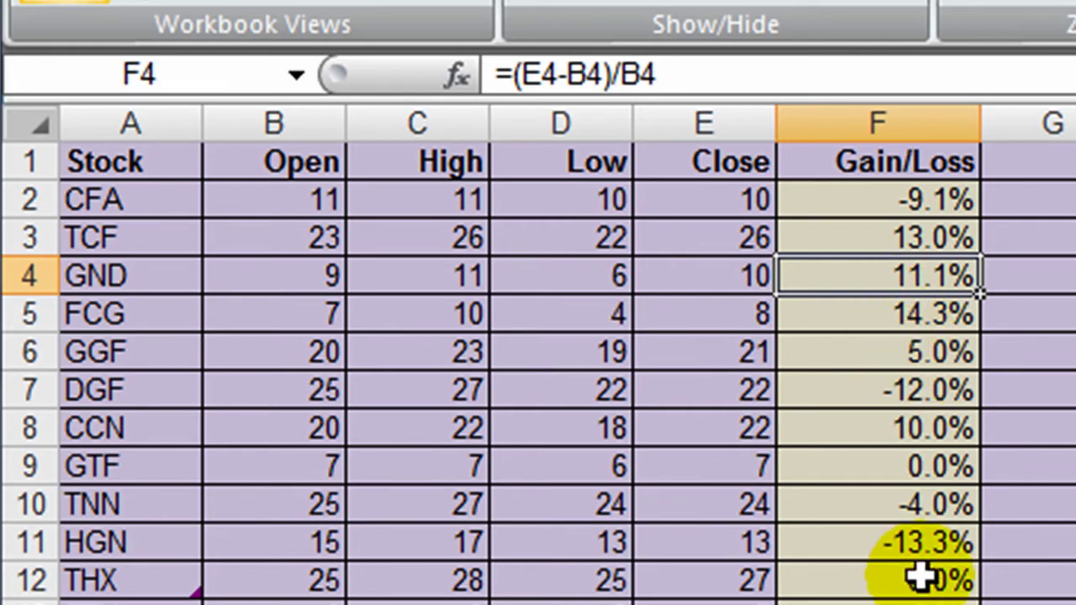
Select the stock names in column A together with the Gain/Loss column F.
{"action": "scroll", "coordinate": [525, 431], "scroll_direction": "down", "scroll_amount": 3}
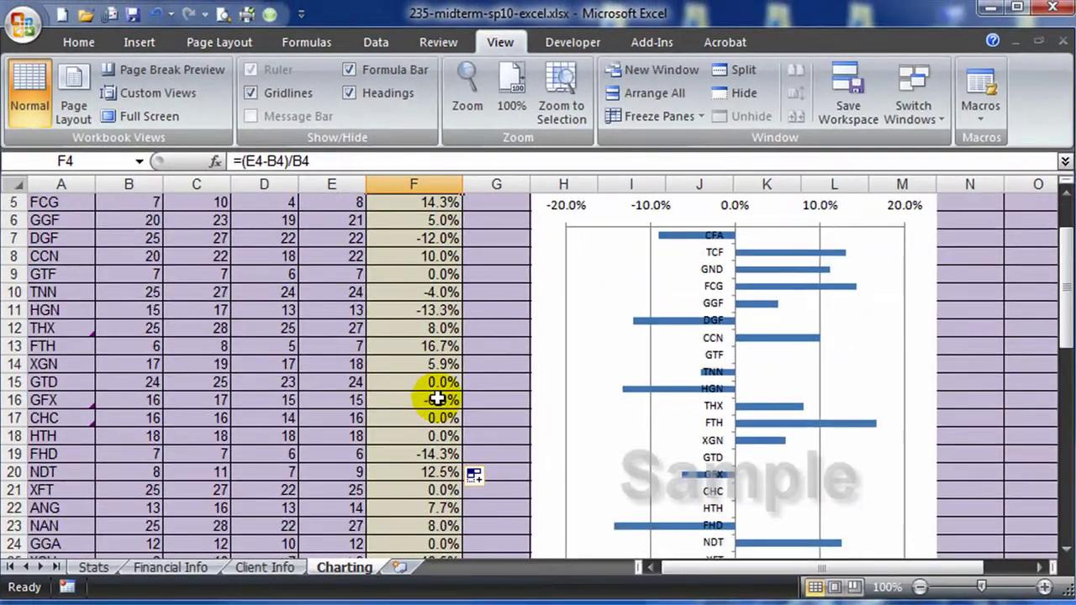
{"action": "scroll", "coordinate": [521, 395], "scroll_direction": "up", "scroll_amount": 3}
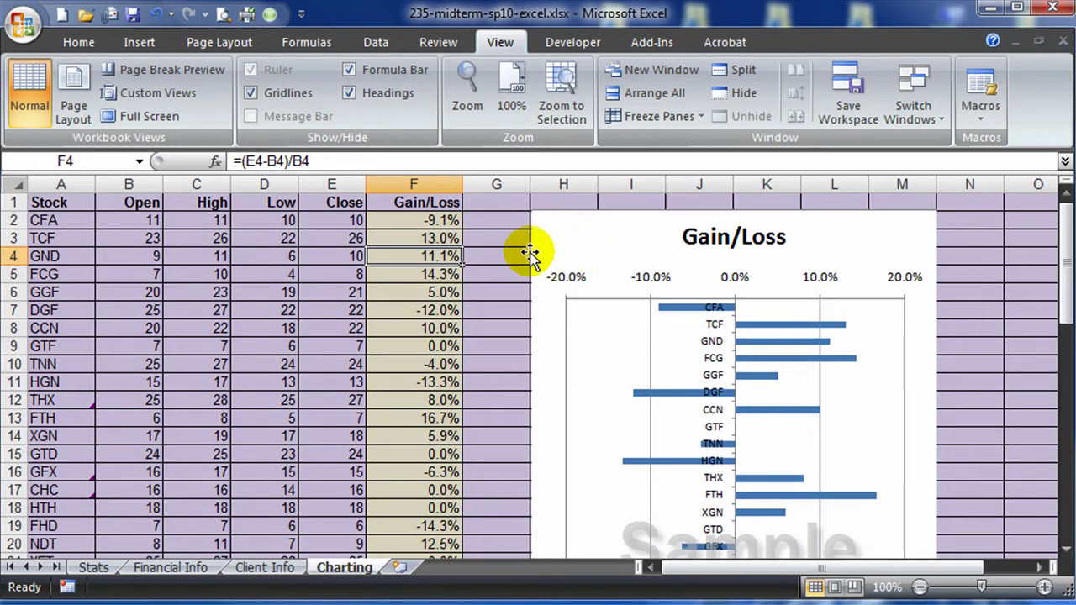
{"action": "left_click", "coordinate": [447, 269]}
{"action": "left_click", "coordinate": [433, 255]}
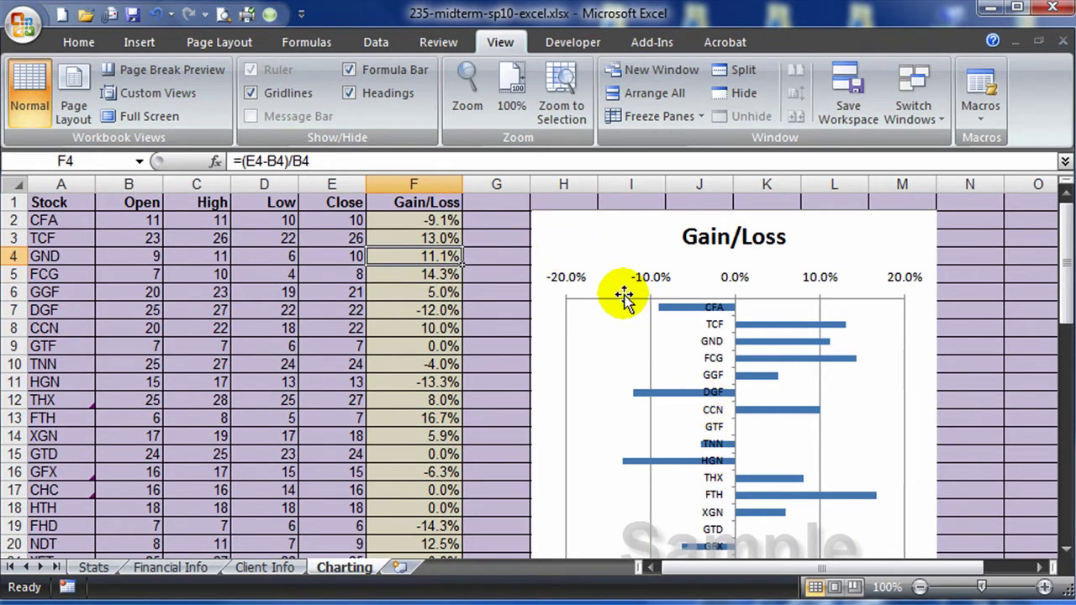
{"action": "left_click", "coordinate": [496, 269]}
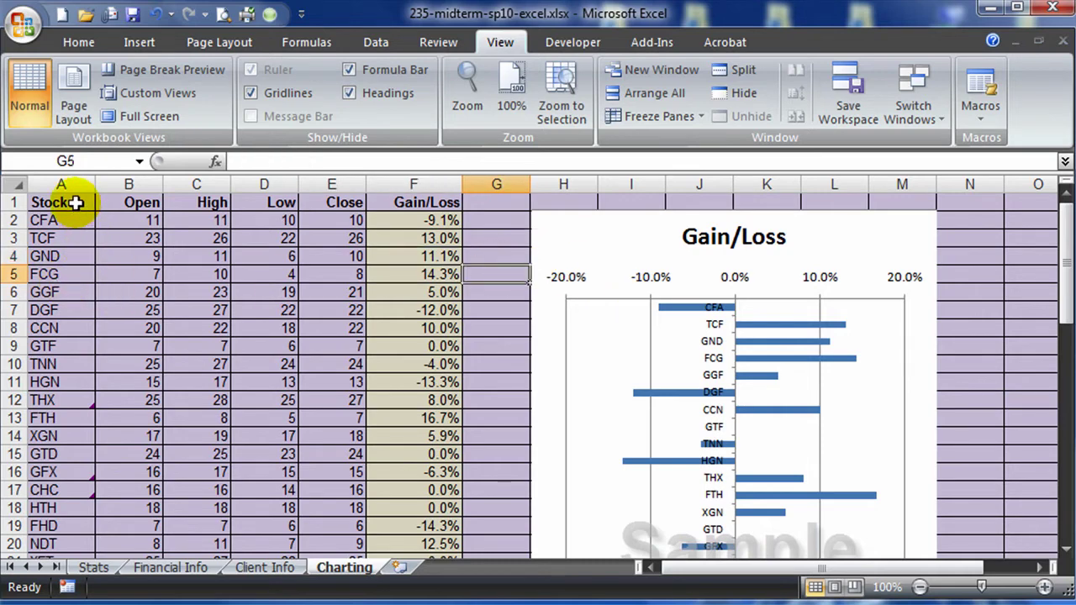
{"action": "left_click_drag", "start_coordinate": [80, 203], "coordinate": [12, 523]}
{"action": "scroll", "coordinate": [302, 425], "scroll_direction": "up", "scroll_amount": 4}
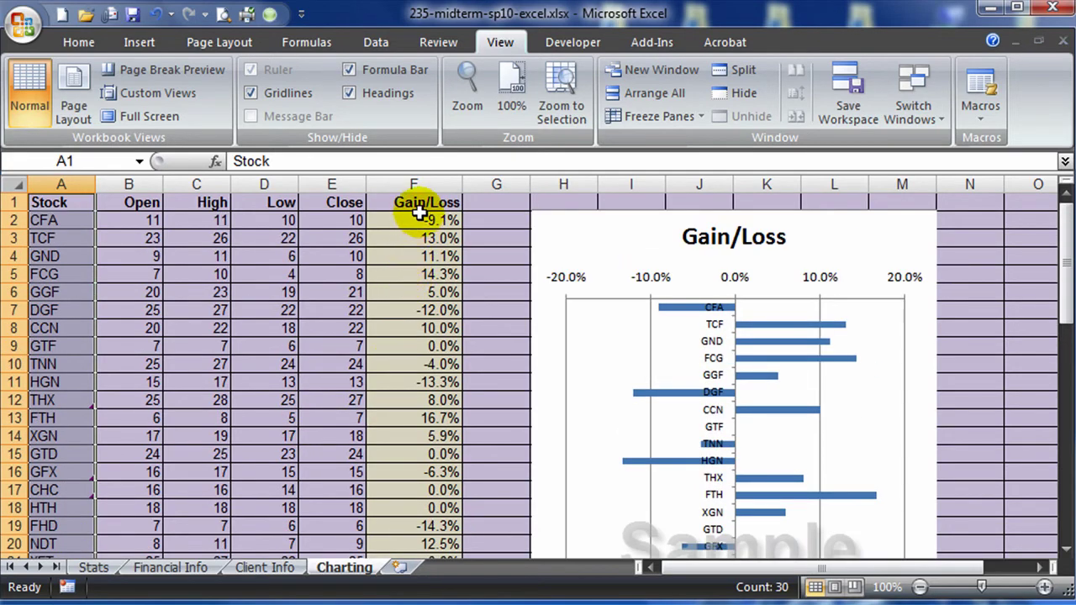
{"action": "left_click_drag", "start_coordinate": [413, 202], "coordinate": [425, 524], "text": "ctrl"}
Insert a Clustered Bar chart of Gain/Loss and delete its legend.
{"action": "left_click", "coordinate": [152, 46]}
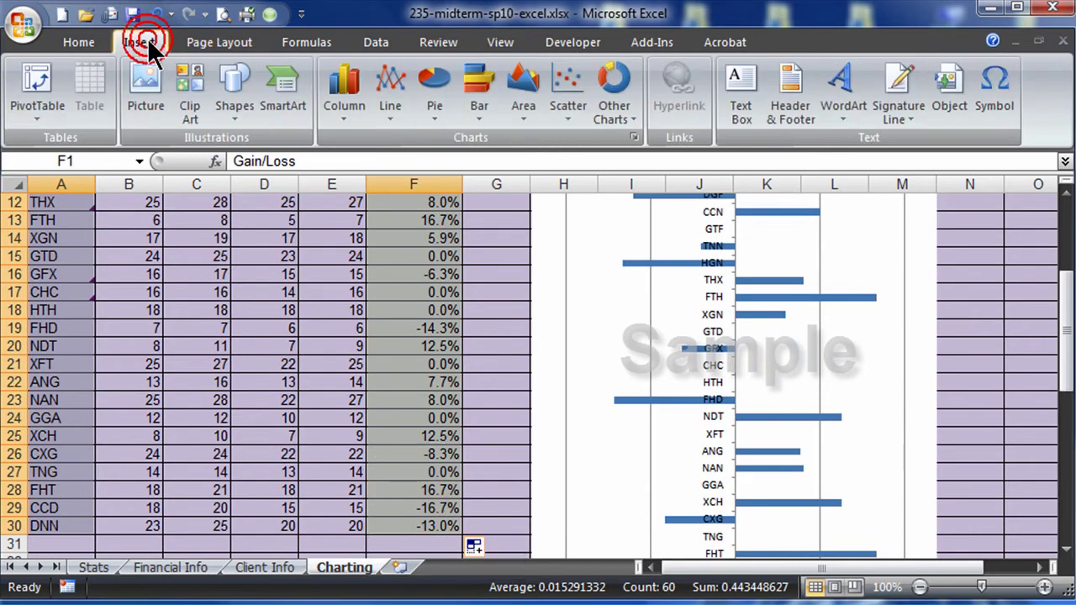
{"action": "left_click", "coordinate": [477, 118]}
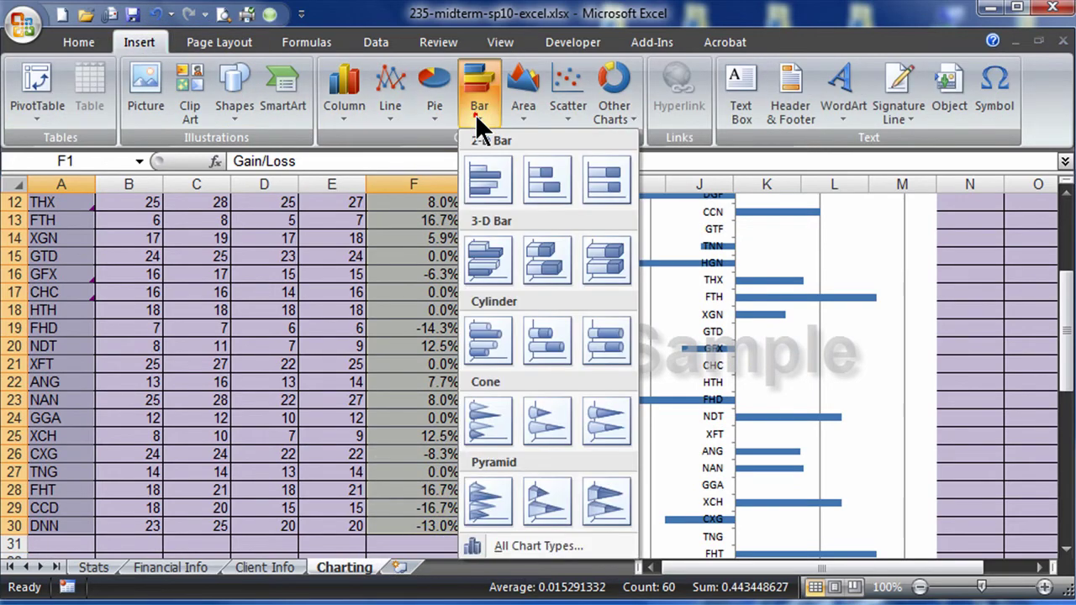
{"action": "left_click", "coordinate": [488, 181]}
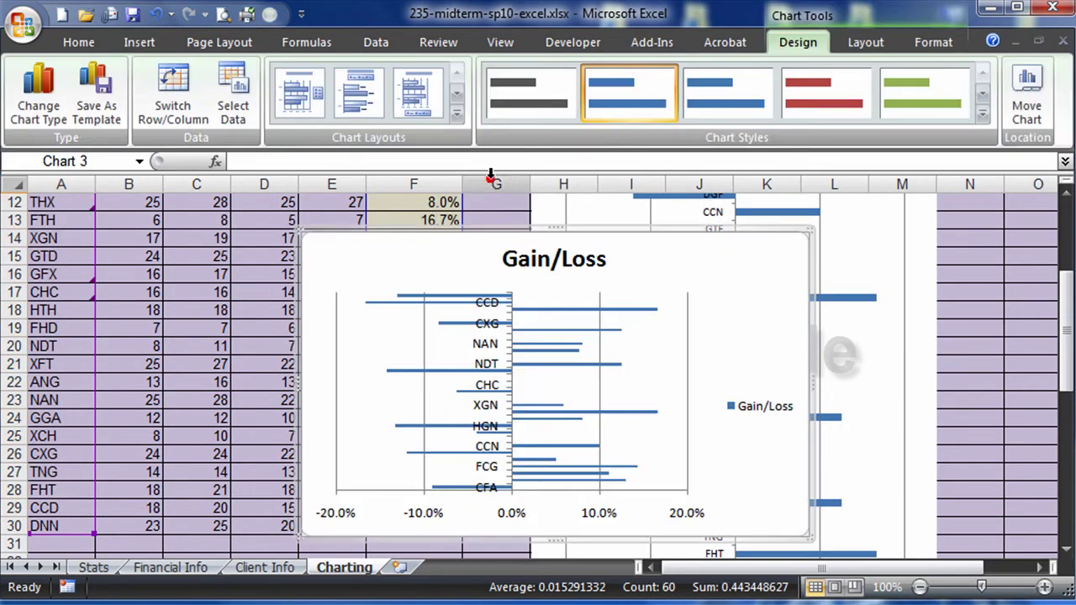
{"action": "left_click", "coordinate": [740, 408]}
{"action": "key", "text": "Delete"}
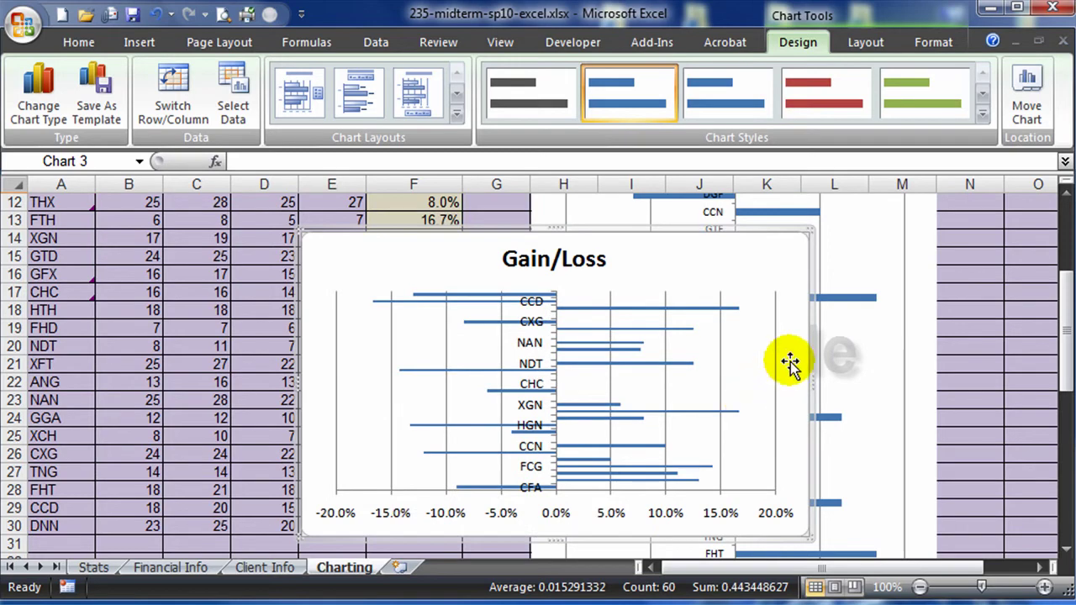
Drag the Gain/Loss chart's top edge up to make the plot taller.
{"action": "left_click_drag", "start_coordinate": [559, 227], "coordinate": [559, 174]}
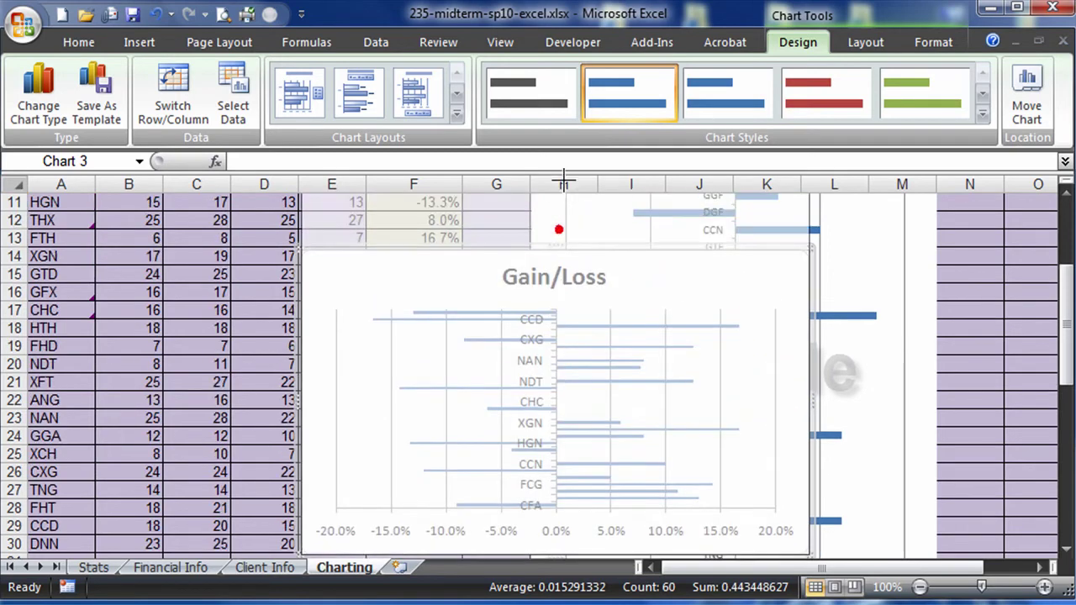
{"action": "left_click_drag", "start_coordinate": [1065, 348], "coordinate": [1061, 294]}
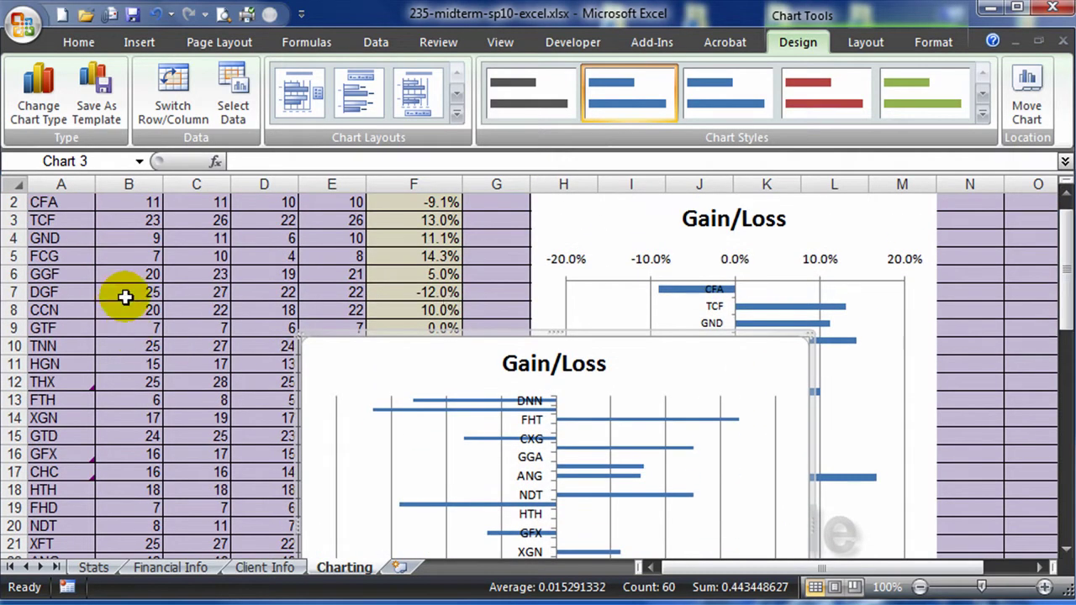
{"action": "scroll", "coordinate": [134, 311], "scroll_direction": "up", "scroll_amount": 1}
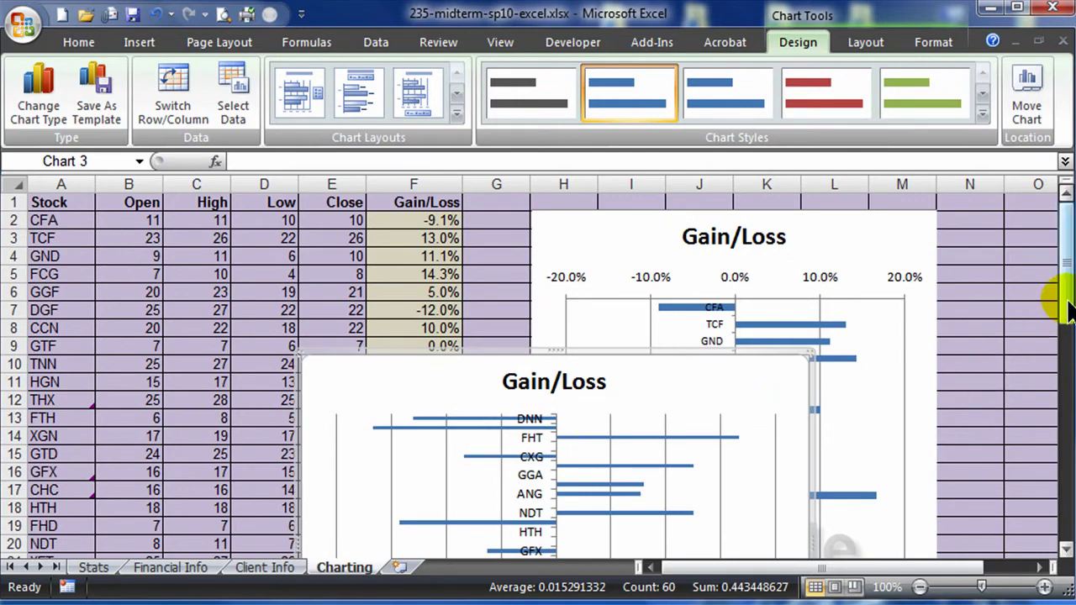
{"action": "mouse_move", "coordinate": [1060, 283]}
{"action": "left_mouse_down"}
{"action": "mouse_move", "coordinate": [1057, 364]}
{"action": "mouse_move", "coordinate": [1061, 283]}
{"action": "left_mouse_up"}
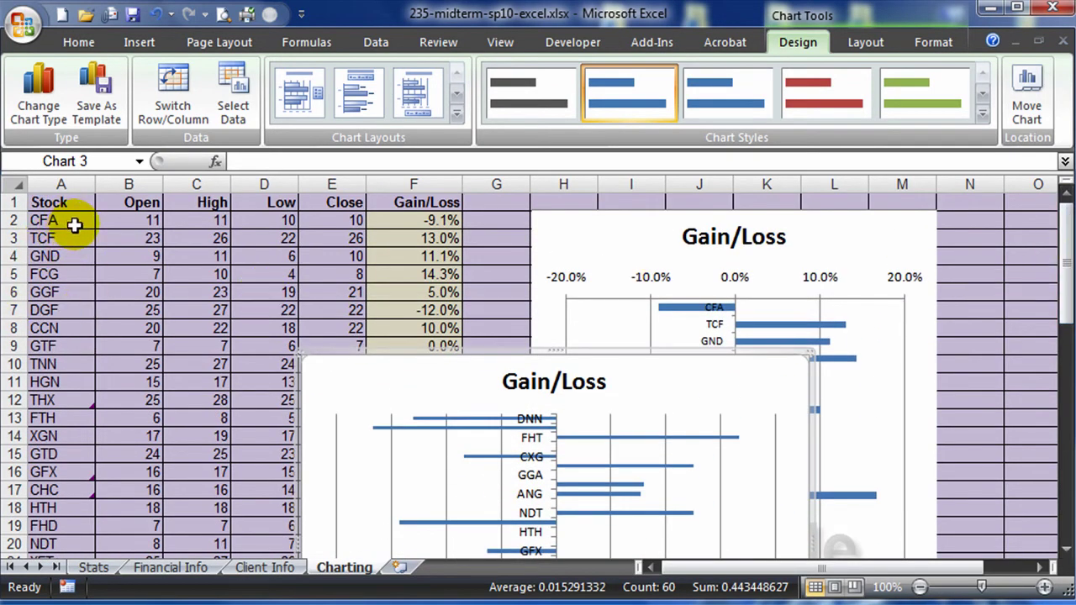
{"action": "scroll", "coordinate": [154, 403], "scroll_direction": "down", "scroll_amount": 4}
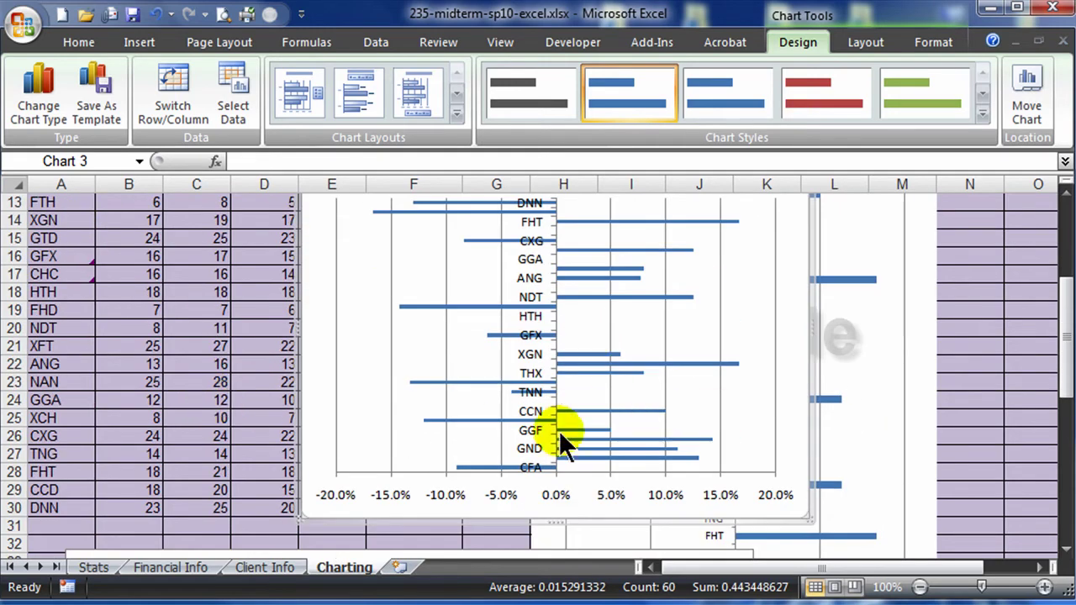
{"action": "scroll", "coordinate": [545, 463], "scroll_direction": "up", "scroll_amount": 4}
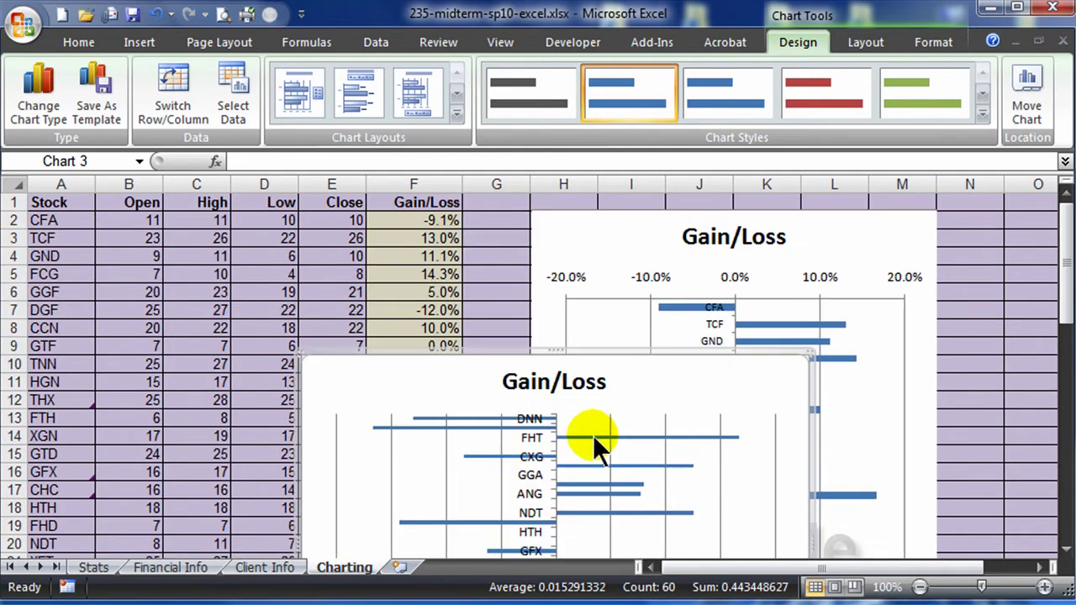
Set the stock-name axis to Categories in reverse order so CFA is at the top.
{"action": "right_click", "coordinate": [529, 478]}
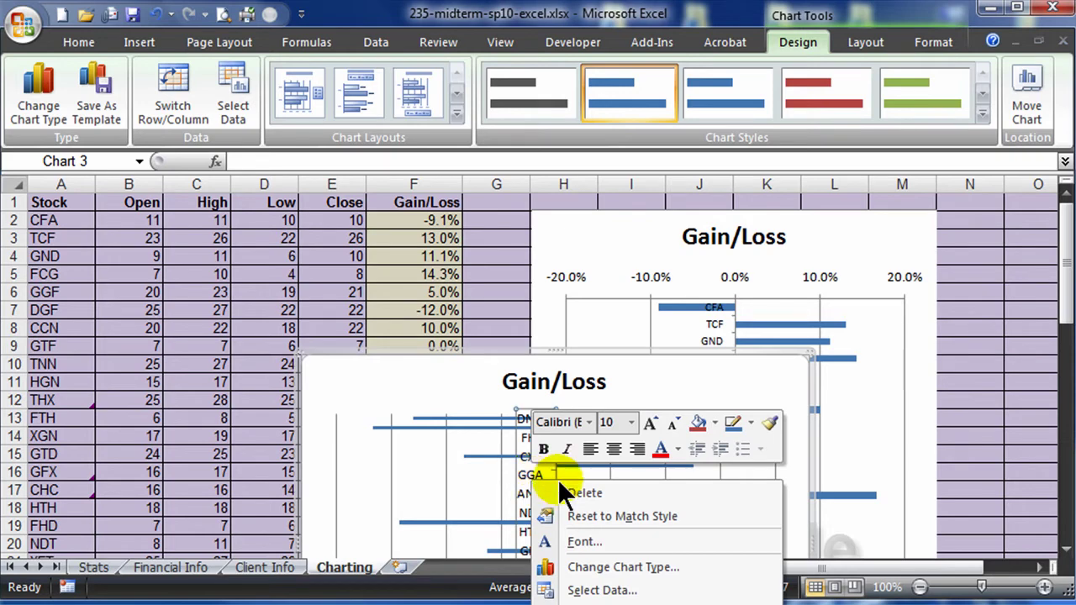
{"action": "left_click_drag", "start_coordinate": [1061, 286], "coordinate": [1064, 353]}
{"action": "right_click", "coordinate": [530, 244]}
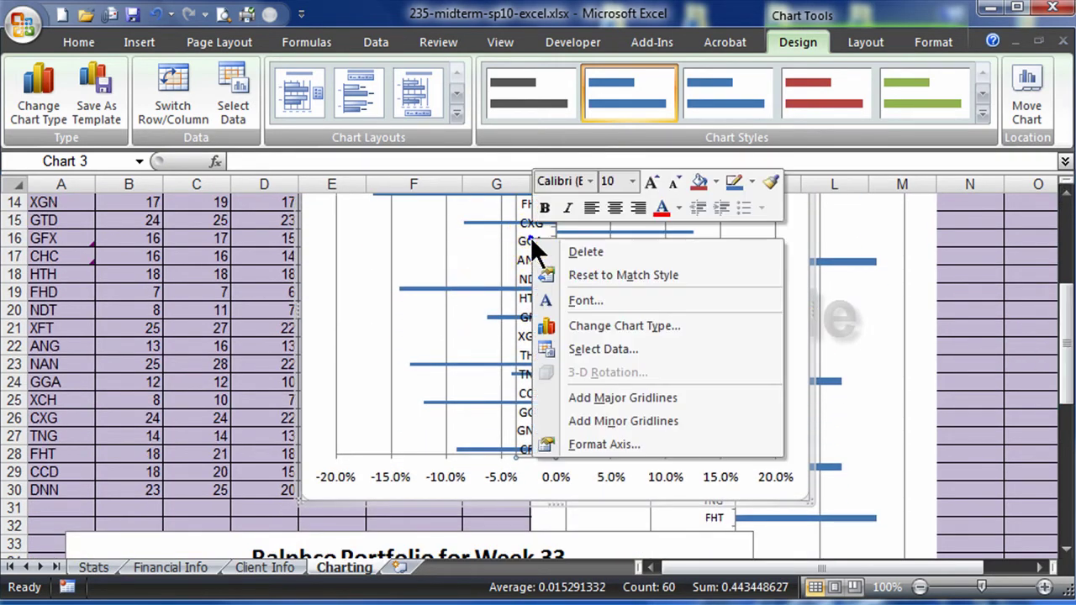
{"action": "left_click", "coordinate": [604, 446]}
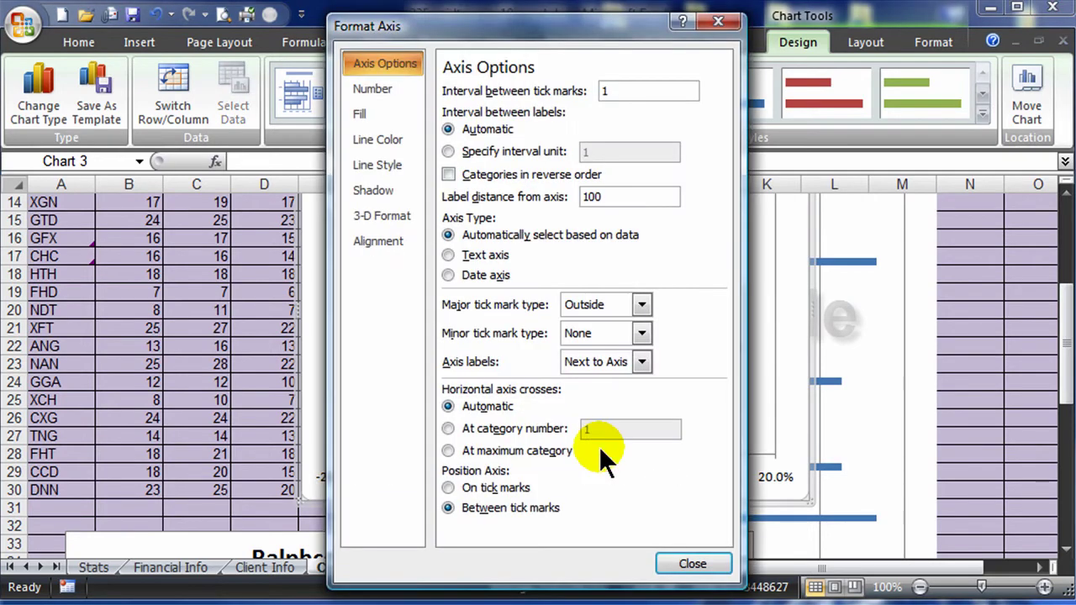
{"action": "left_click", "coordinate": [447, 174]}
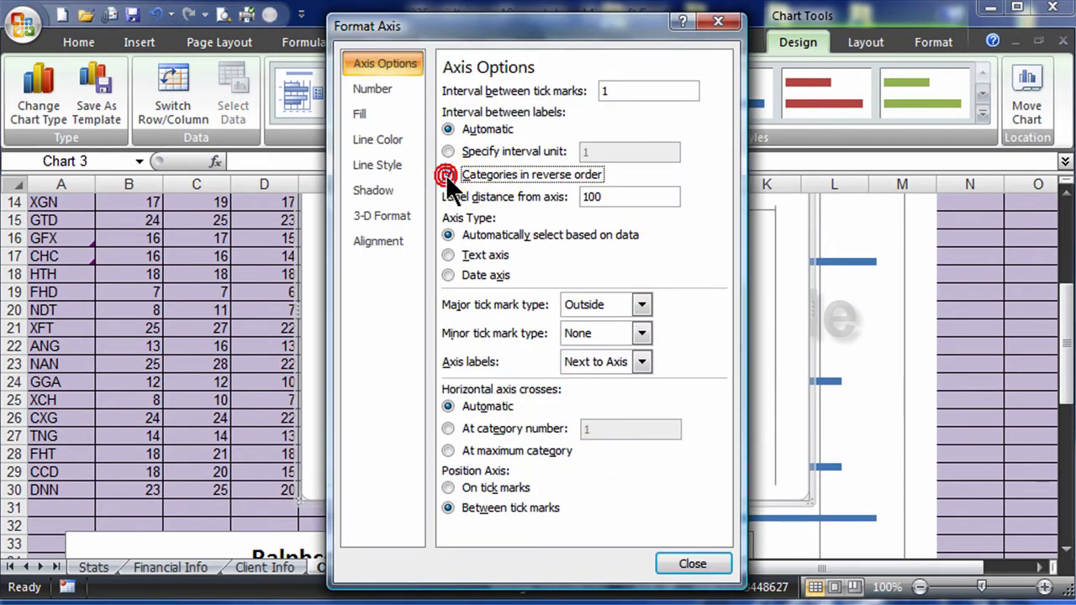
{"action": "left_click", "coordinate": [710, 557]}
Resize the Gain/Loss chart so it sits beside the data columns.
{"action": "scroll", "coordinate": [704, 432], "scroll_direction": "up", "scroll_amount": 4}
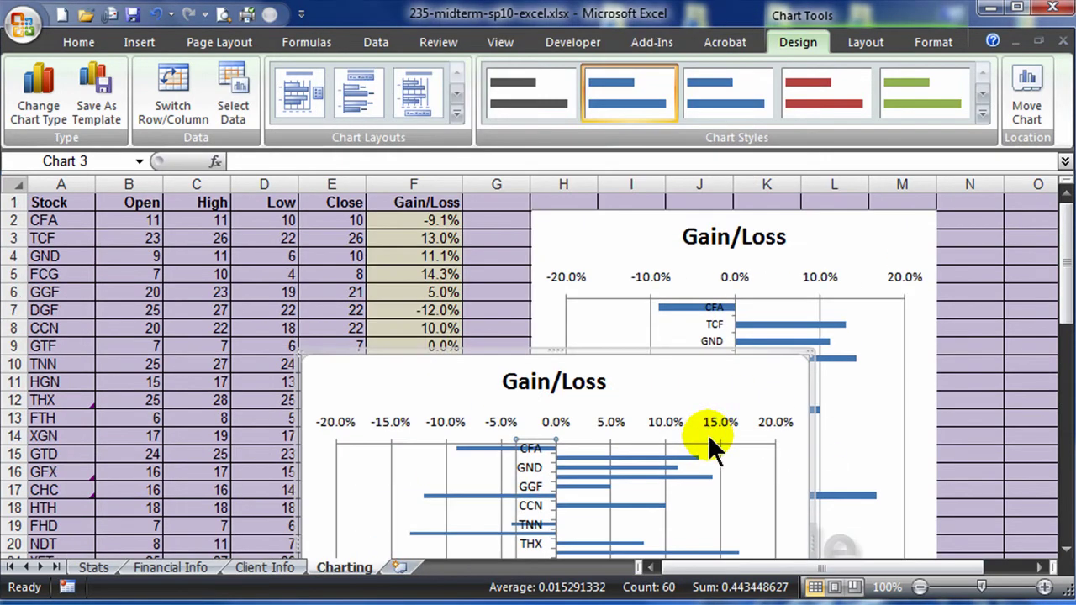
{"action": "left_click_drag", "start_coordinate": [809, 353], "coordinate": [935, 219]}
{"action": "left_click_drag", "start_coordinate": [296, 221], "coordinate": [519, 217]}
{"action": "left_click_drag", "start_coordinate": [1066, 256], "coordinate": [1064, 241]}
Select A1:E30 and insert an Open-High-Low-Close stock chart.
{"action": "left_click", "coordinate": [331, 334]}
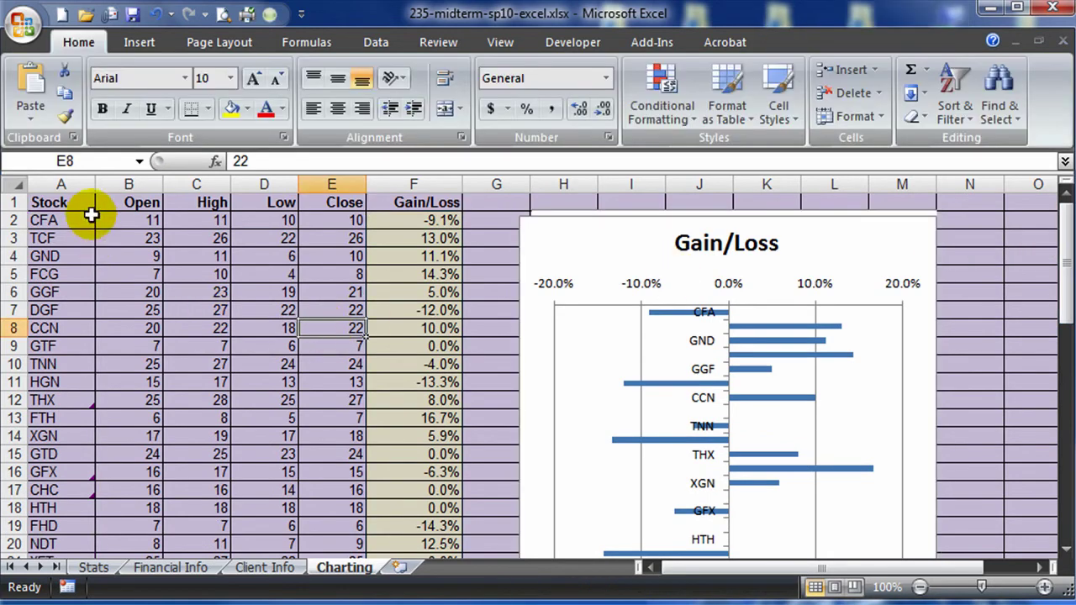
{"action": "left_click_drag", "start_coordinate": [48, 204], "coordinate": [324, 524]}
{"action": "left_click", "coordinate": [143, 42]}
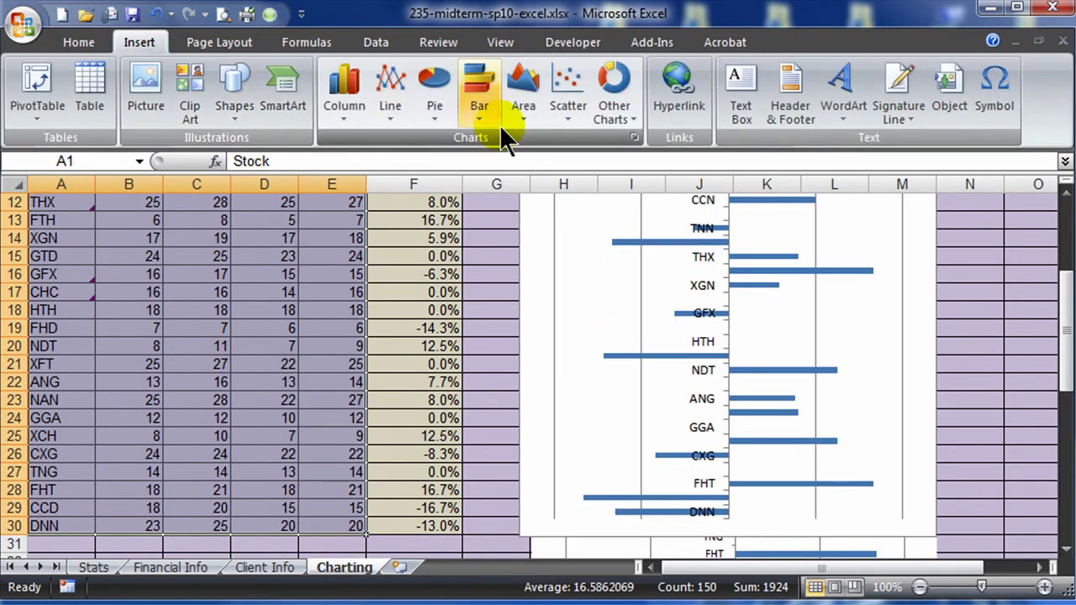
{"action": "left_click", "coordinate": [619, 114]}
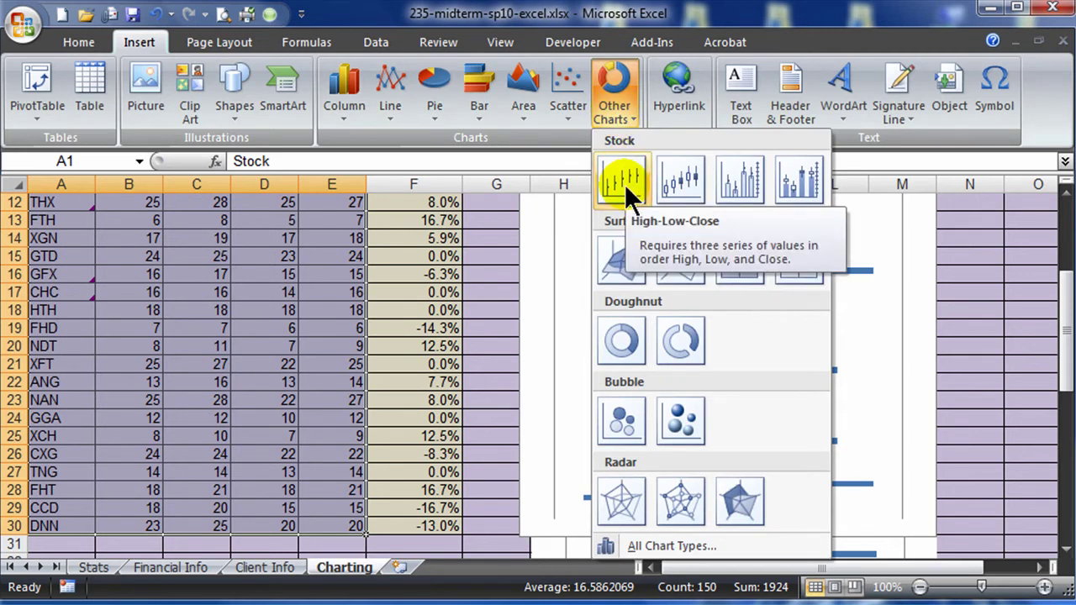
{"action": "left_click", "coordinate": [677, 187]}
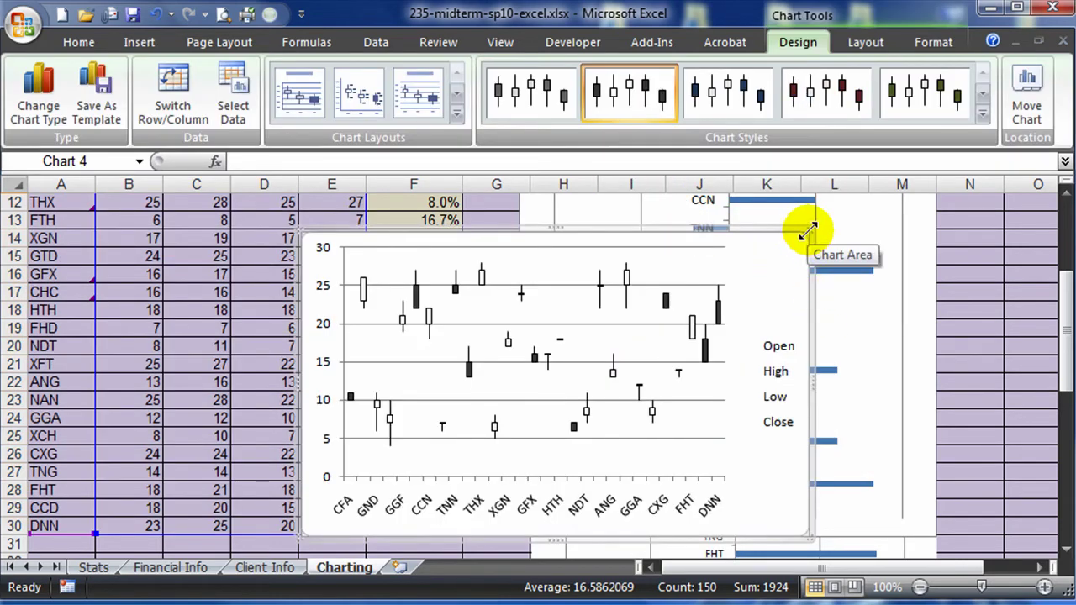
Enlarge the stock chart and delete its legend.
{"action": "left_click_drag", "start_coordinate": [811, 228], "coordinate": [896, 207]}
{"action": "left_click", "coordinate": [863, 359]}
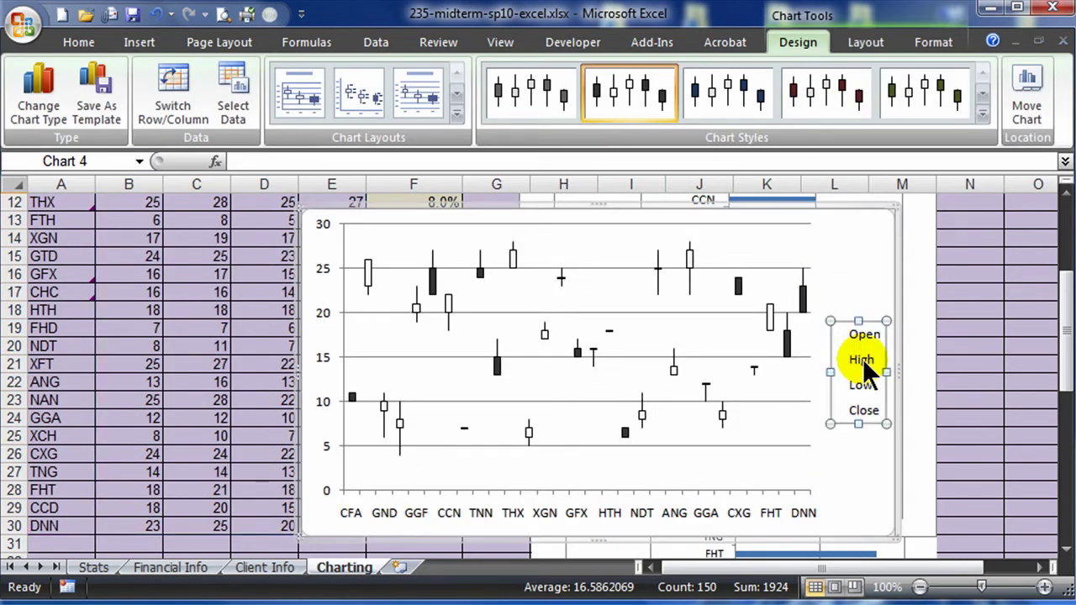
{"action": "key", "text": "Delete"}
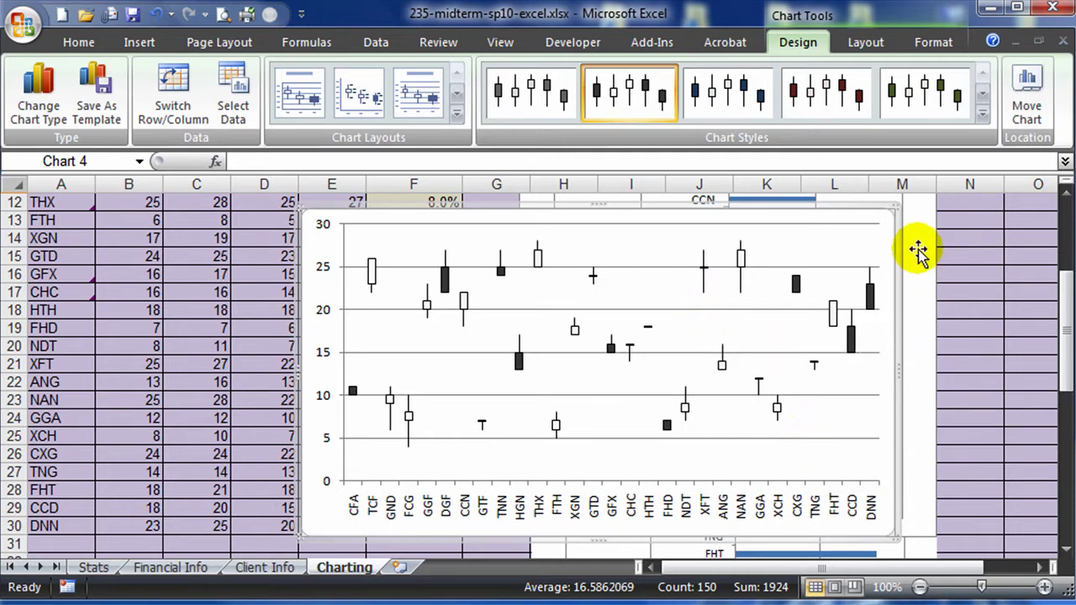
Go to 1001freefonts.com in Internet Explorer.
{"action": "left_click", "coordinate": [956, 264]}
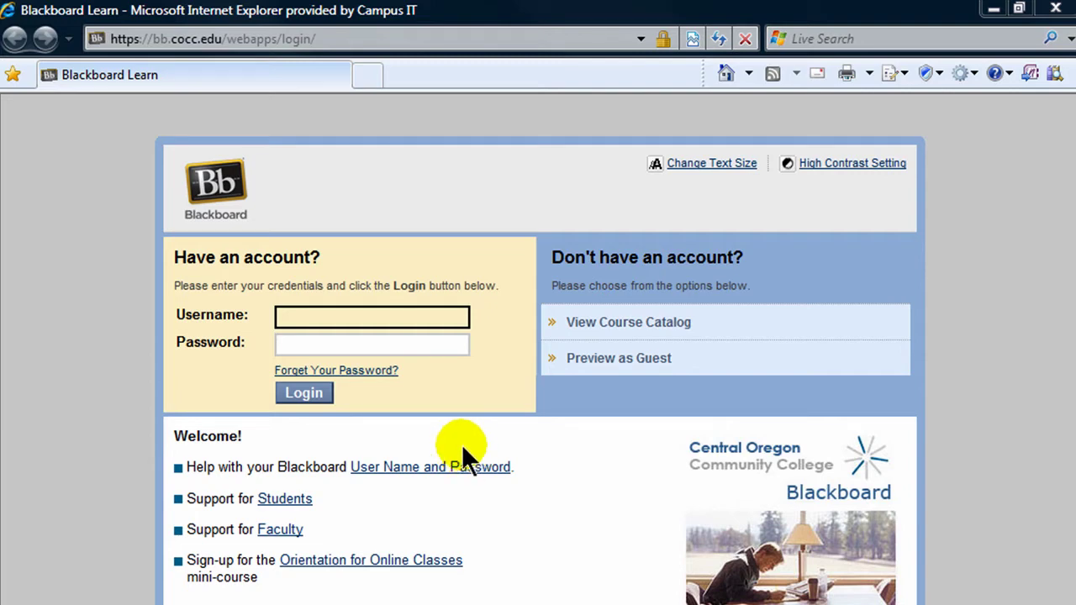
{"action": "left_click", "coordinate": [427, 42]}
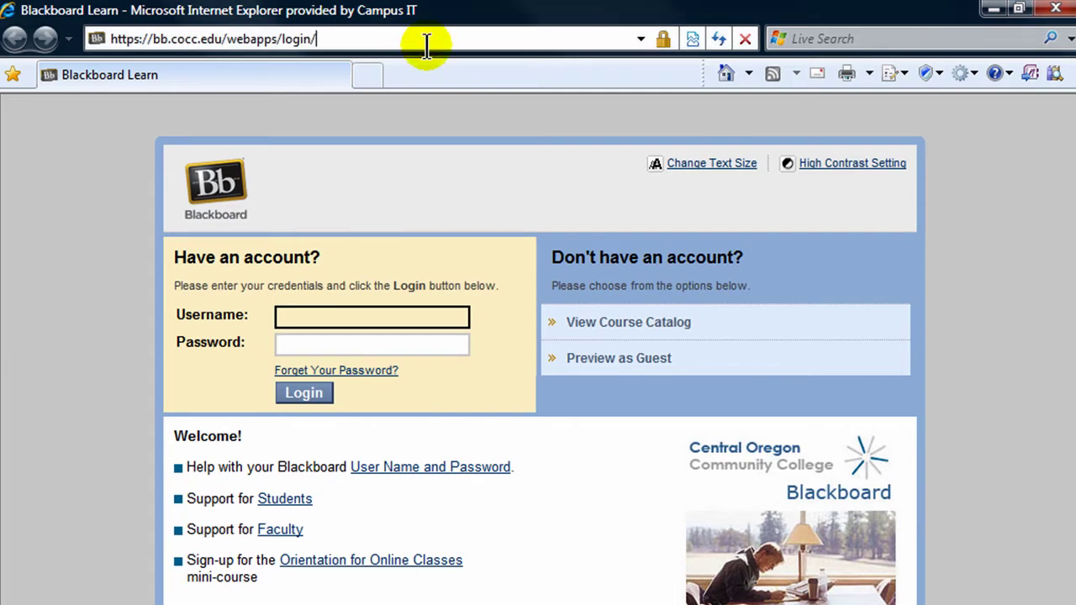
{"action": "left_click_drag", "start_coordinate": [335, 46], "coordinate": [95, 39]}
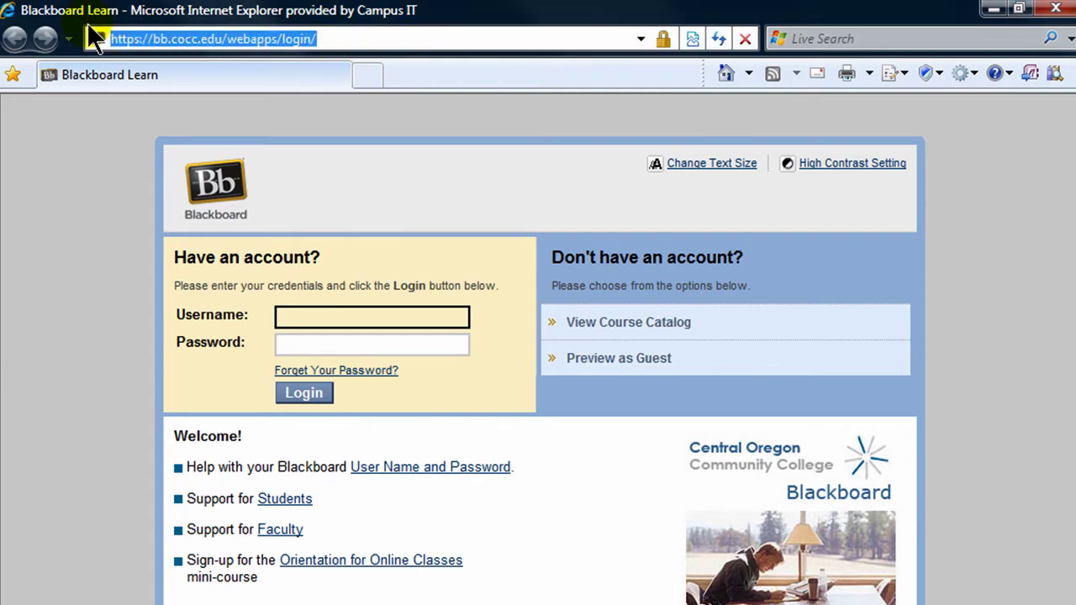
{"action": "type", "text": "1001freef"}
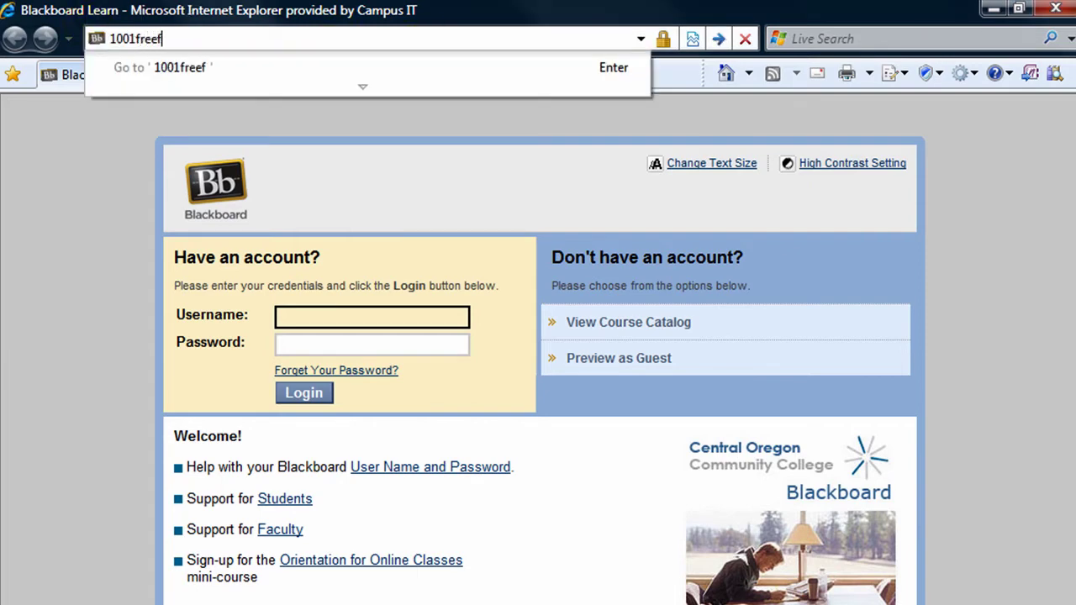
{"action": "type", "text": "onts.com"}
{"action": "key", "text": "Return"}
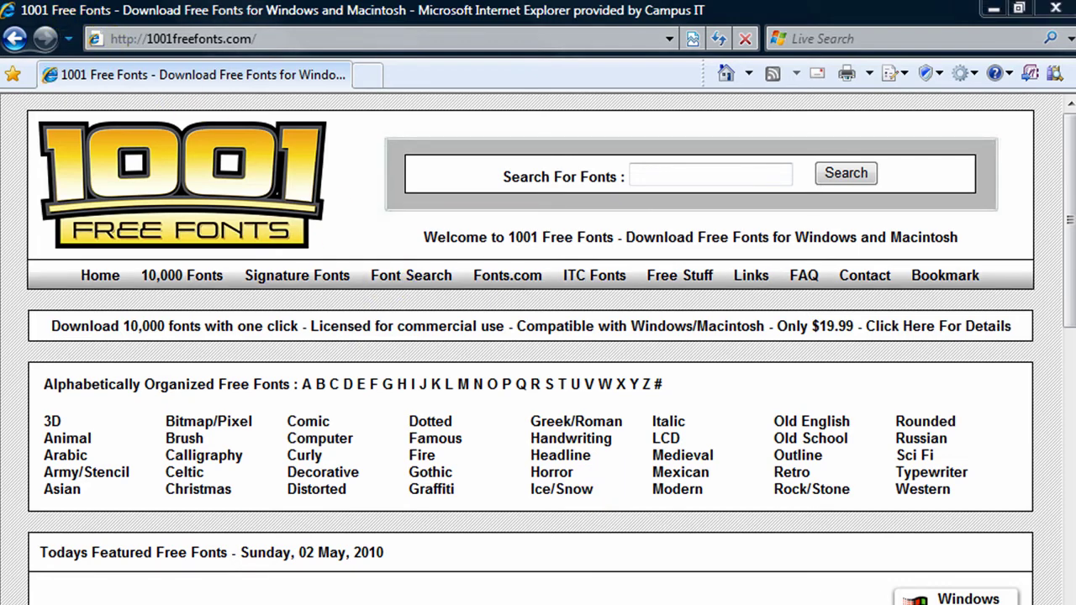
Download the Annabel Script font as AnnabelScript.zip to the Desktop, then minimize the windows.
{"action": "left_click_drag", "start_coordinate": [1068, 306], "coordinate": [1066, 360]}
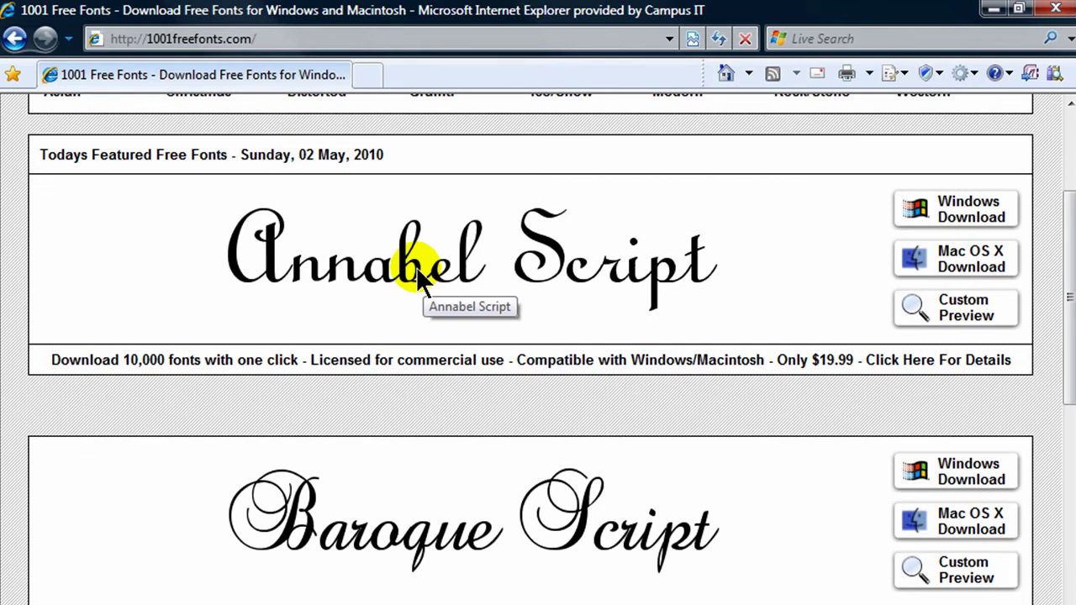
{"action": "left_click", "coordinate": [959, 217]}
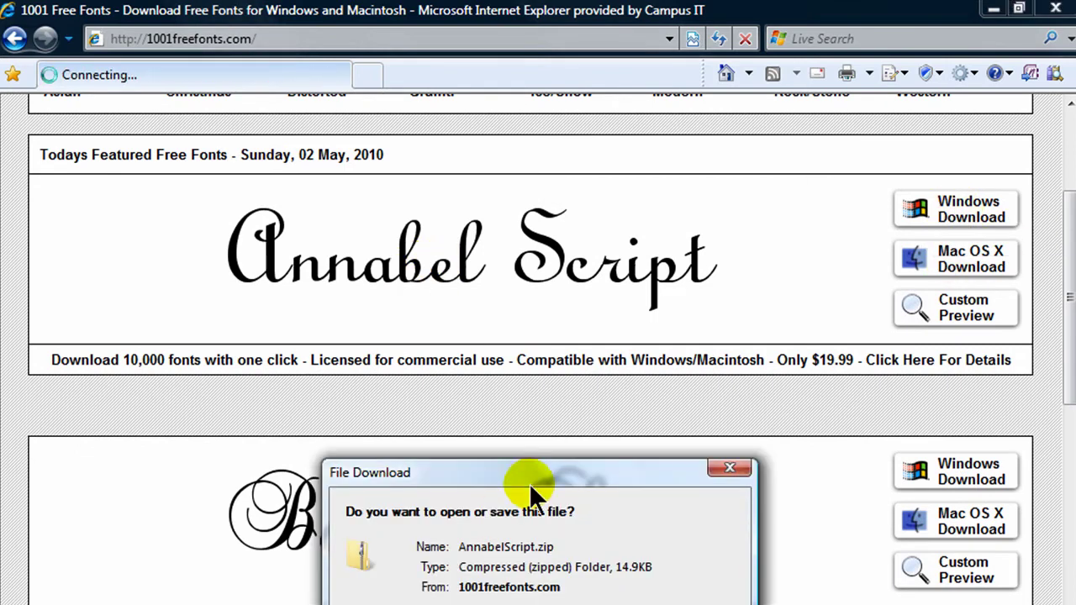
{"action": "left_click_drag", "start_coordinate": [531, 482], "coordinate": [601, 75]}
{"action": "left_click", "coordinate": [662, 288]}
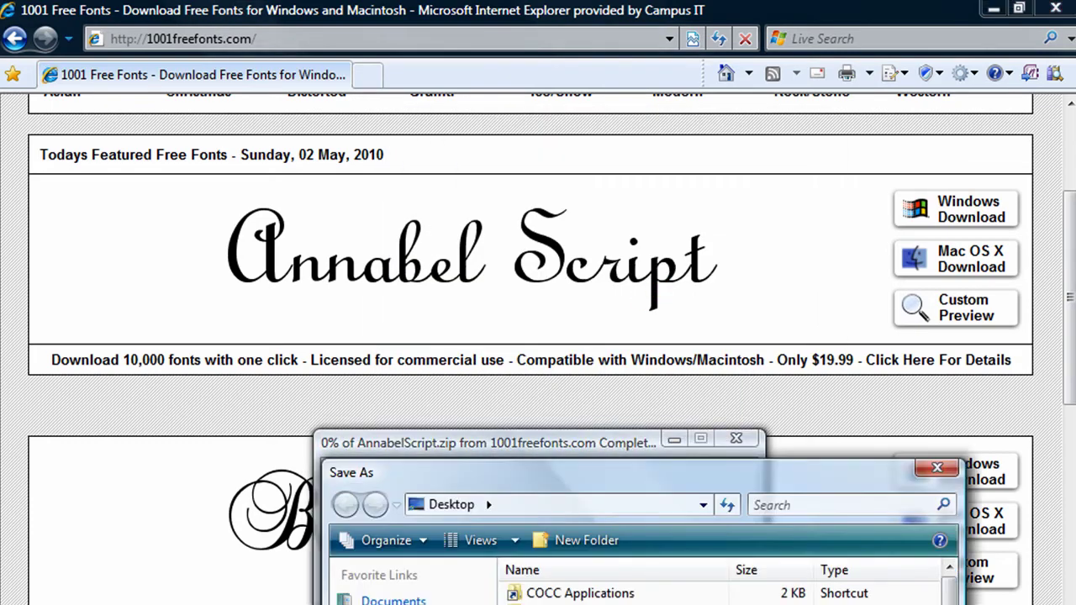
{"action": "left_click_drag", "start_coordinate": [742, 471], "coordinate": [681, 10]}
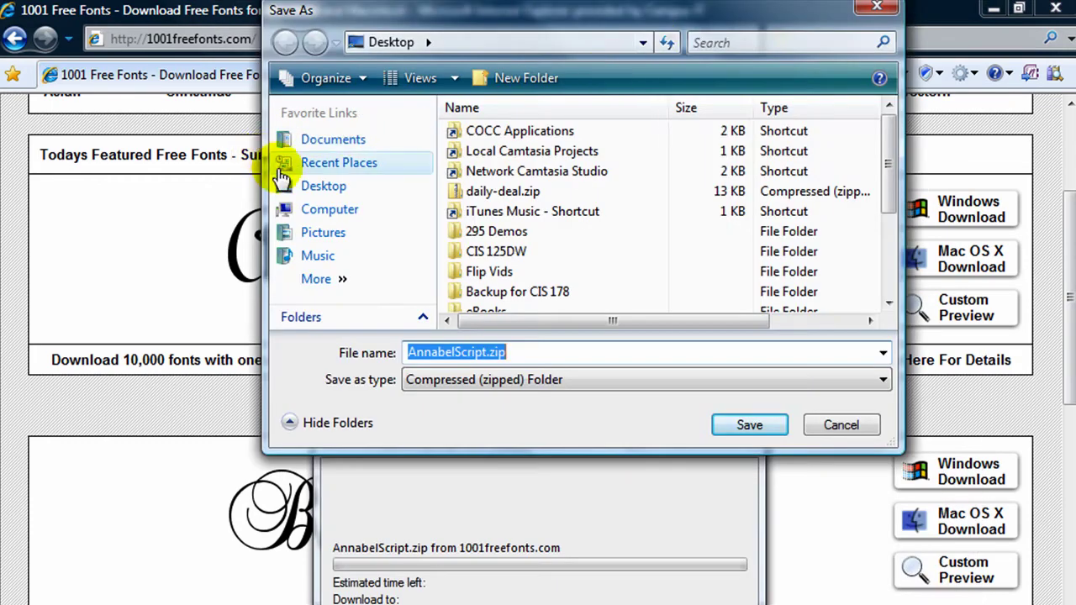
{"action": "left_click", "coordinate": [323, 185]}
{"action": "left_click", "coordinate": [749, 425]}
{"action": "left_click", "coordinate": [760, 434]}
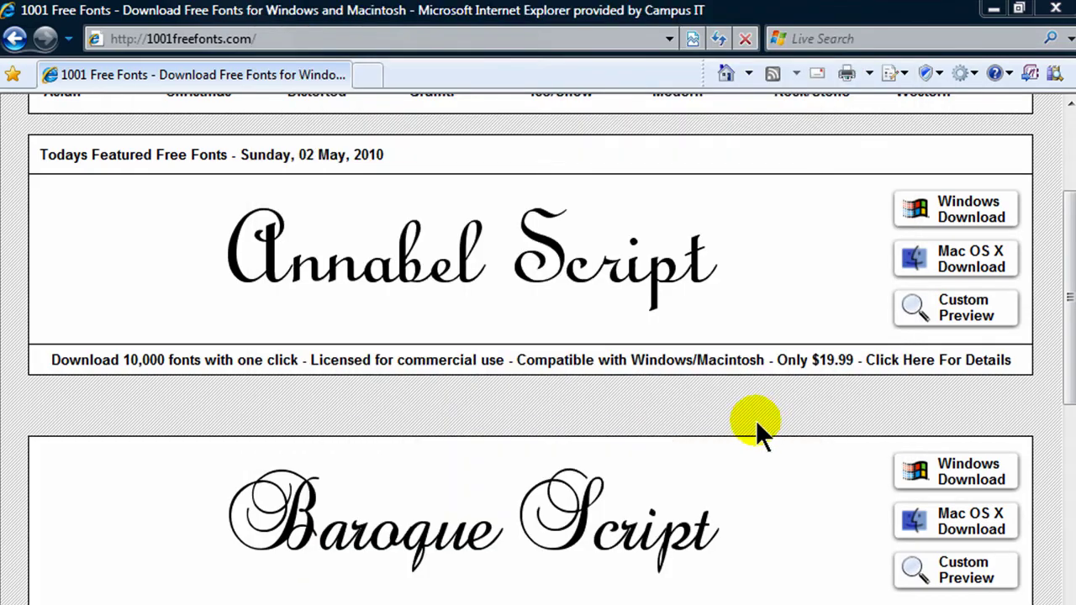
{"action": "left_click", "coordinate": [994, 8]}
{"action": "left_click", "coordinate": [995, 8]}
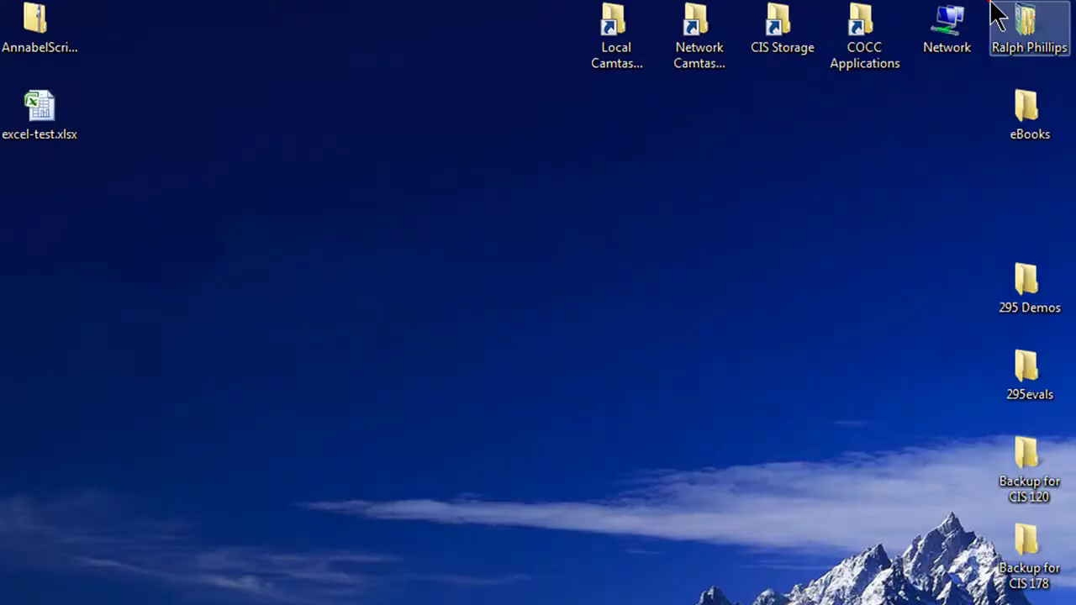
Extract all files from the AnnabelScript zip into a folder.
{"action": "right_click", "coordinate": [48, 27]}
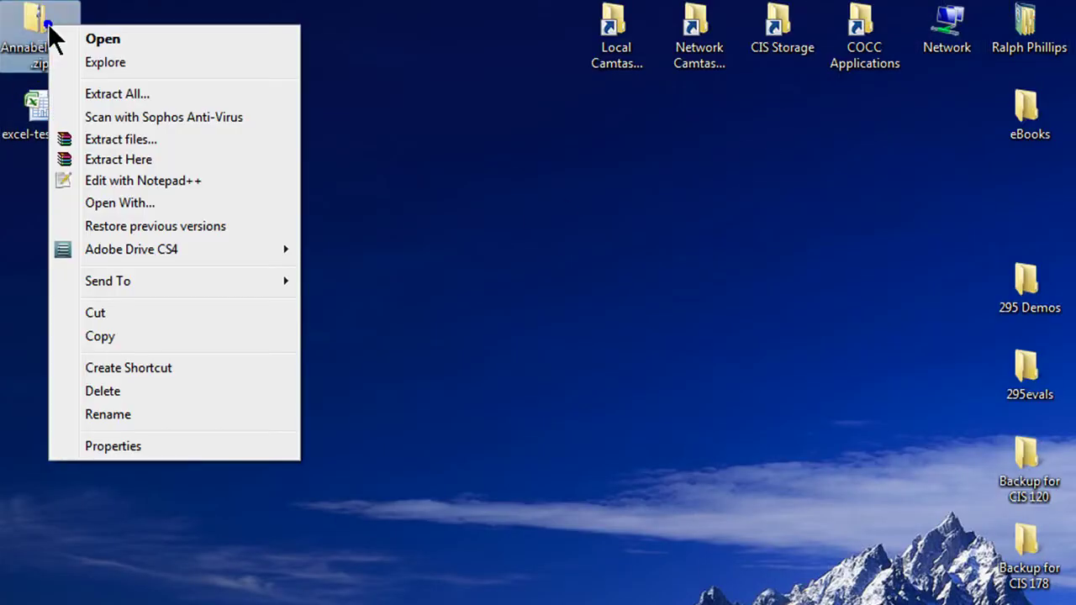
{"action": "left_click", "coordinate": [126, 95]}
{"action": "left_click_drag", "start_coordinate": [509, 395], "coordinate": [533, 172]}
{"action": "left_click", "coordinate": [740, 602]}
{"action": "left_click_drag", "start_coordinate": [452, 100], "coordinate": [409, 46]}
Install AnnabelScript.ttf, replacing the existing font, and close the folder window.
{"action": "right_click", "coordinate": [490, 189]}
{"action": "left_click", "coordinate": [559, 252]}
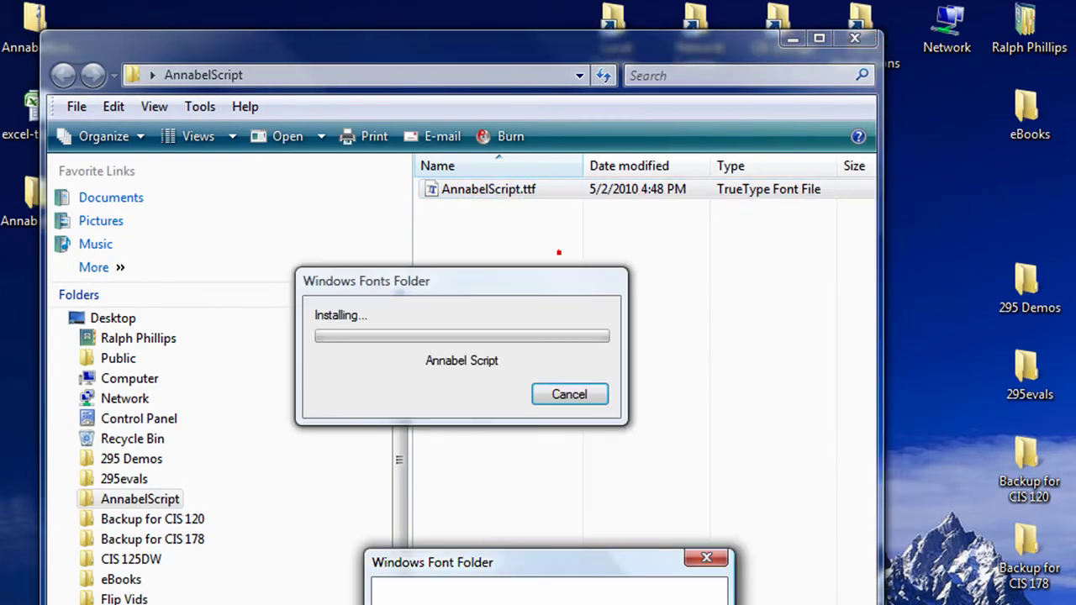
{"action": "left_click_drag", "start_coordinate": [529, 564], "coordinate": [557, 285]}
{"action": "left_click", "coordinate": [500, 410]}
{"action": "left_click", "coordinate": [855, 39]}
{"action": "left_click", "coordinate": [629, 263]}
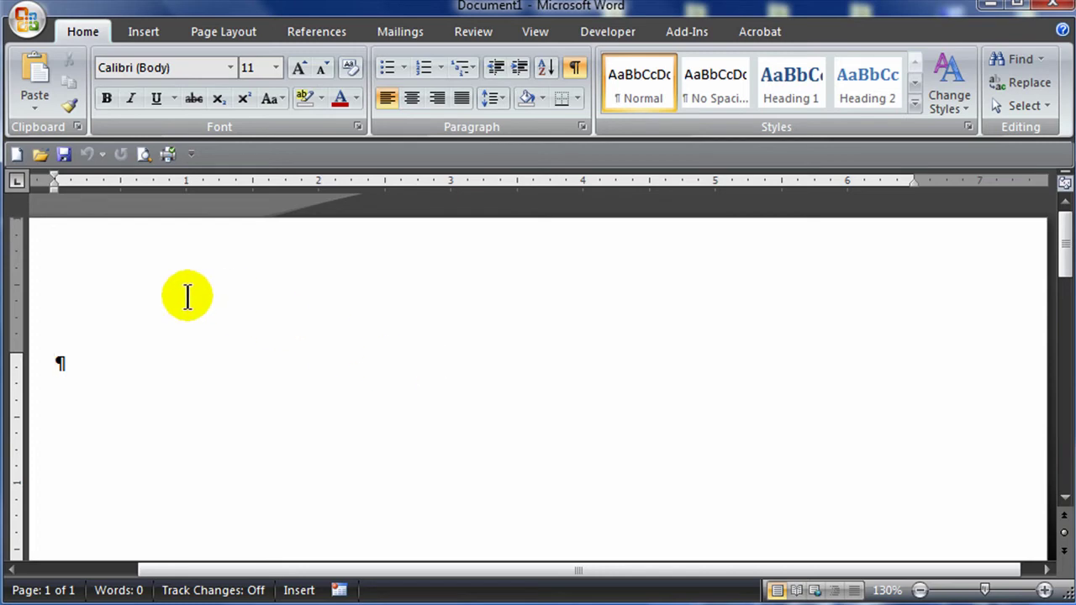
Type 'Ralphco Industries' in Title style, then start a new paragraph below it.
{"action": "left_click", "coordinate": [915, 101]}
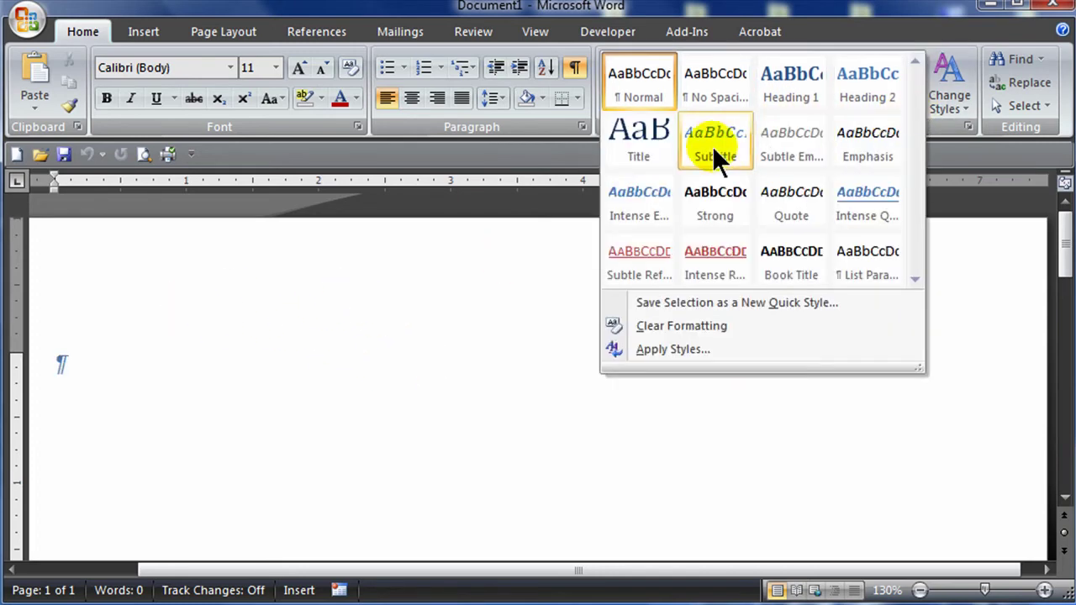
{"action": "left_click", "coordinate": [647, 144]}
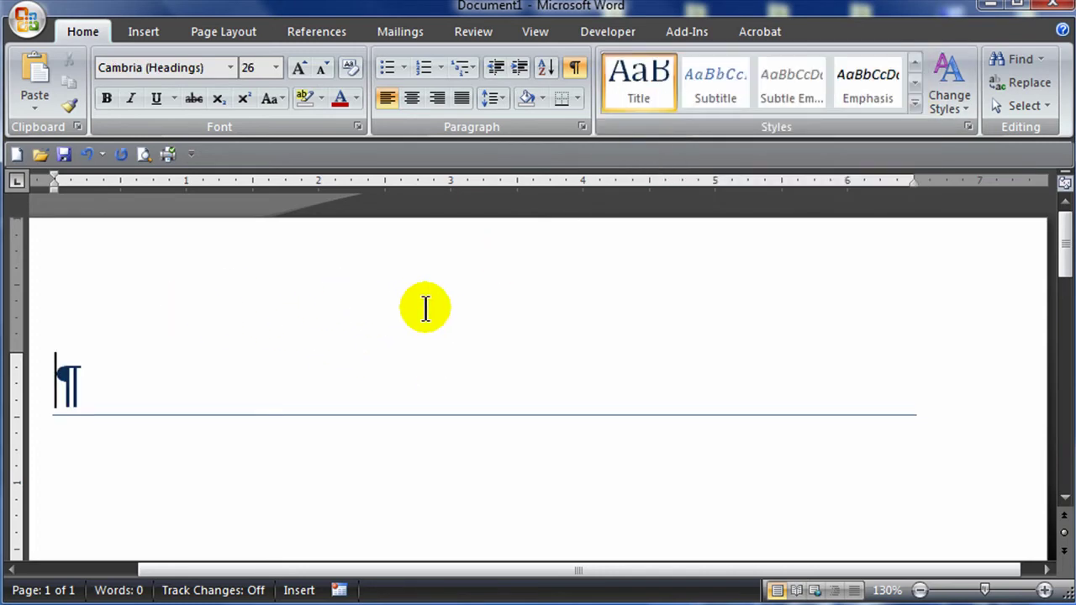
{"action": "type", "text": "Ralphco Industries"}
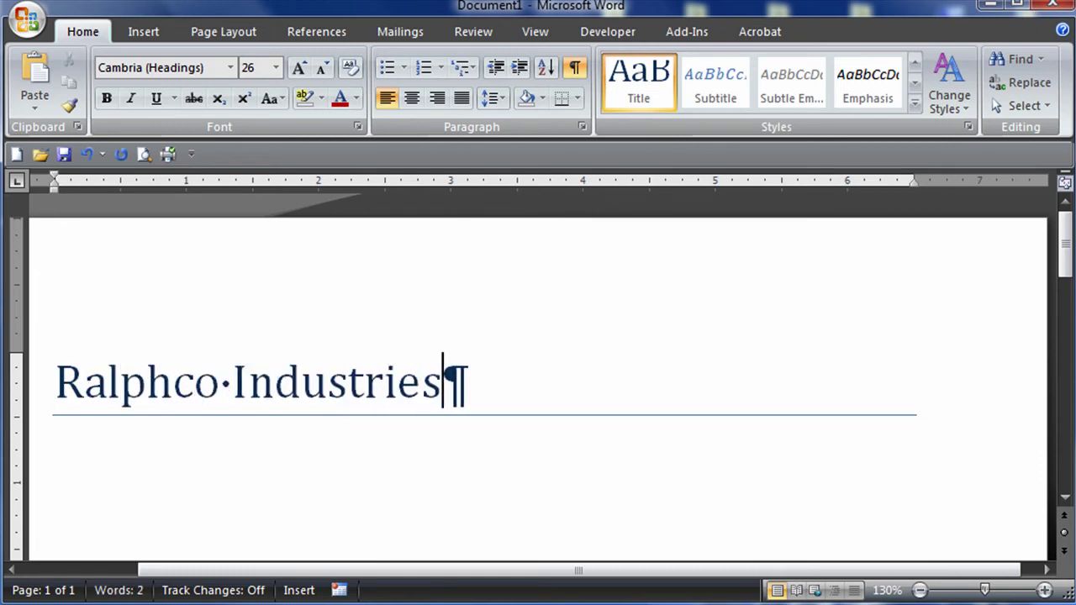
{"action": "key", "text": "Return"}
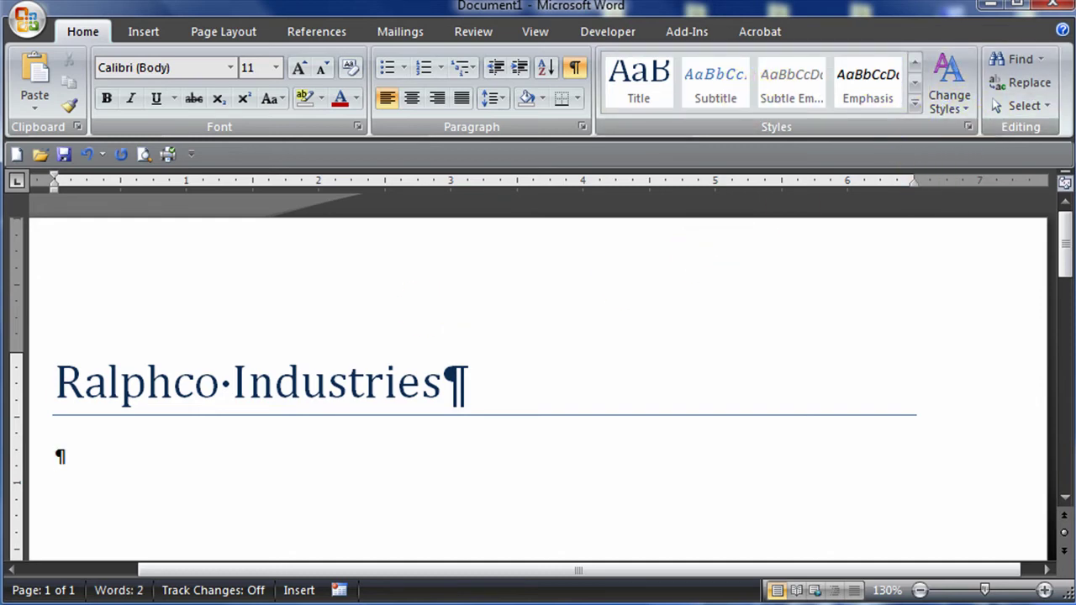
Modify the Title style to Annabel Script font, Dark Red, Bold and centred.
{"action": "key", "text": "ctrl+alt+shift+s"}
{"action": "left_click_drag", "start_coordinate": [657, 7], "coordinate": [847, 38]}
{"action": "left_click", "coordinate": [996, 150]}
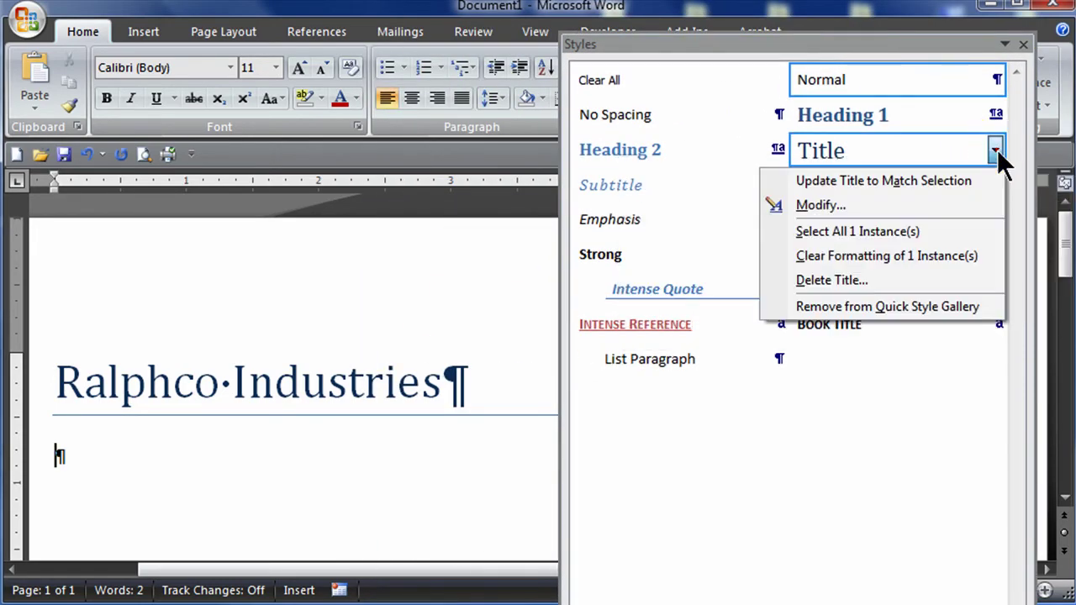
{"action": "left_click", "coordinate": [830, 208]}
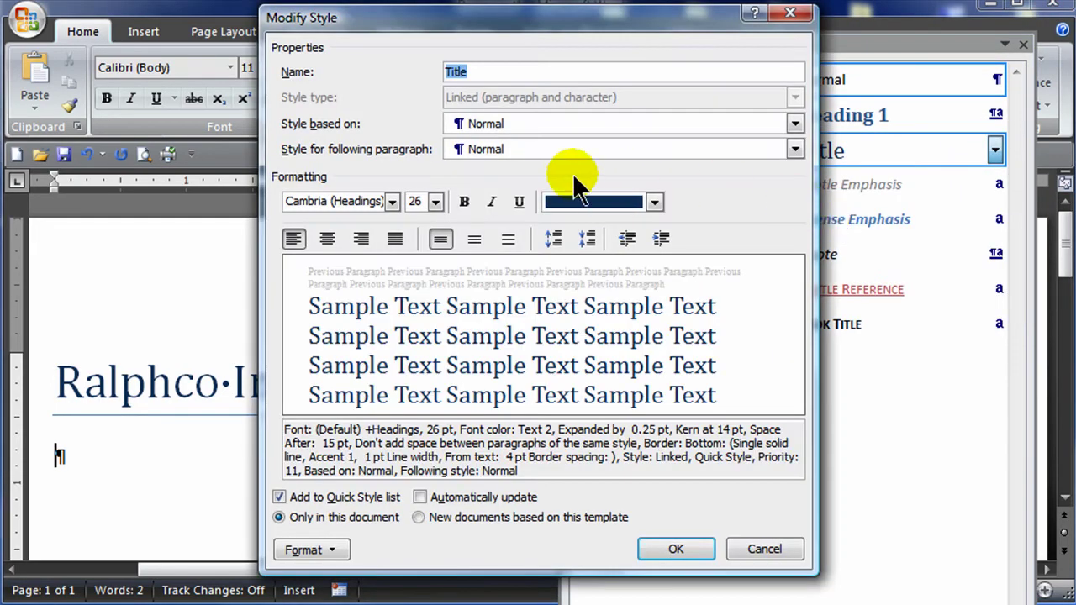
{"action": "left_click", "coordinate": [392, 201]}
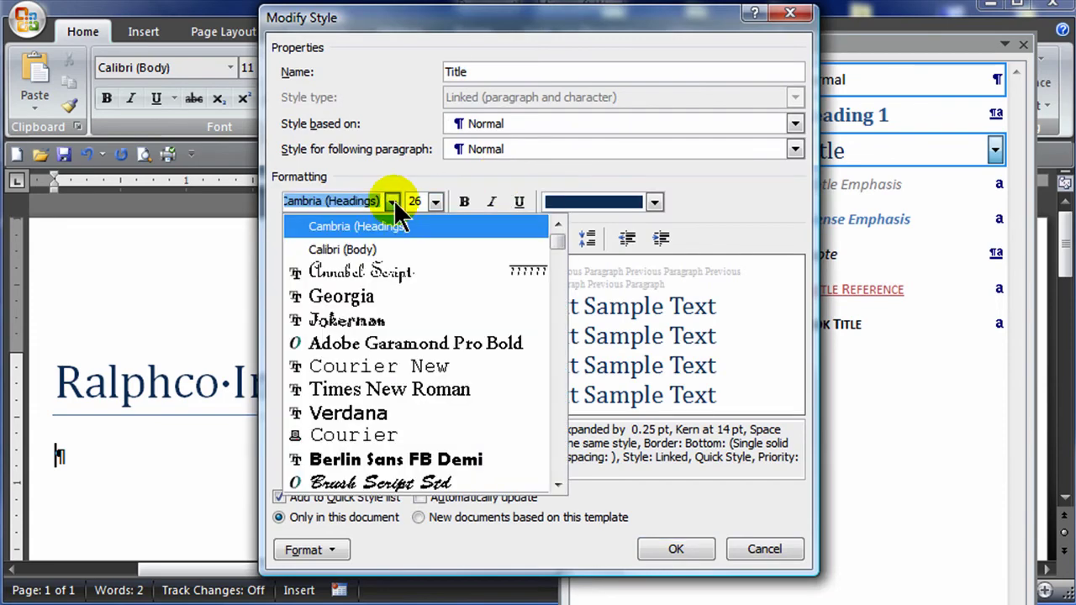
{"action": "left_click_drag", "start_coordinate": [553, 243], "coordinate": [555, 257]}
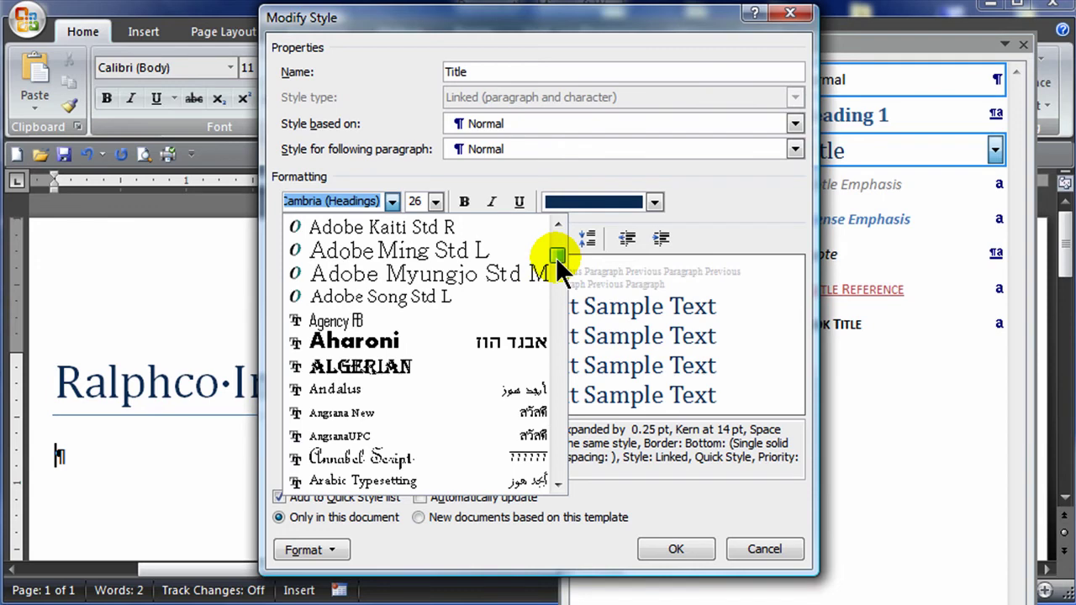
{"action": "left_click", "coordinate": [402, 459]}
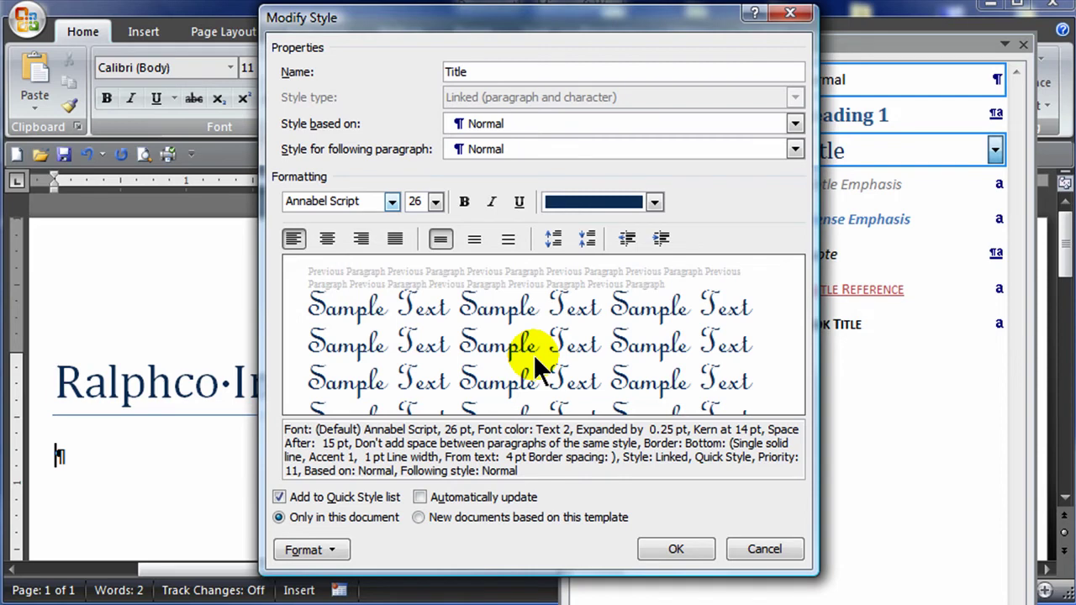
{"action": "left_click", "coordinate": [654, 201]}
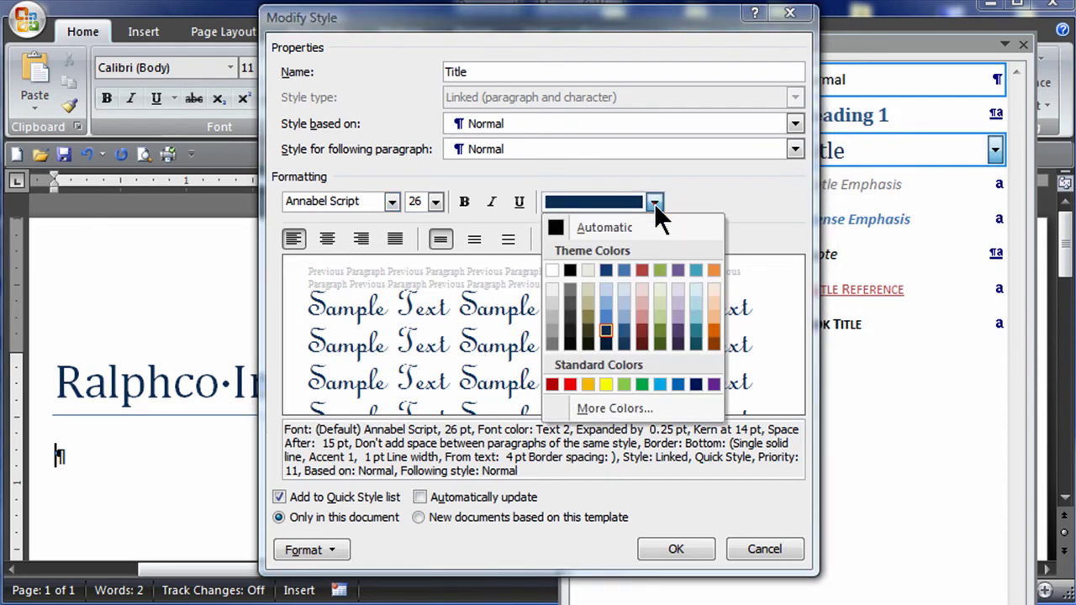
{"action": "left_click", "coordinate": [551, 384]}
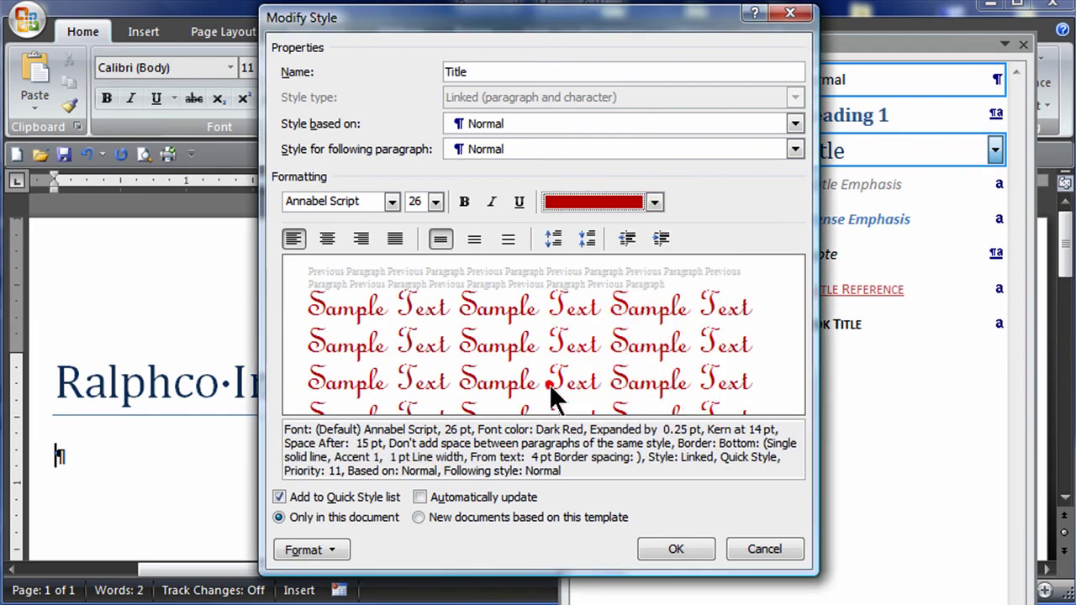
{"action": "left_click", "coordinate": [465, 202]}
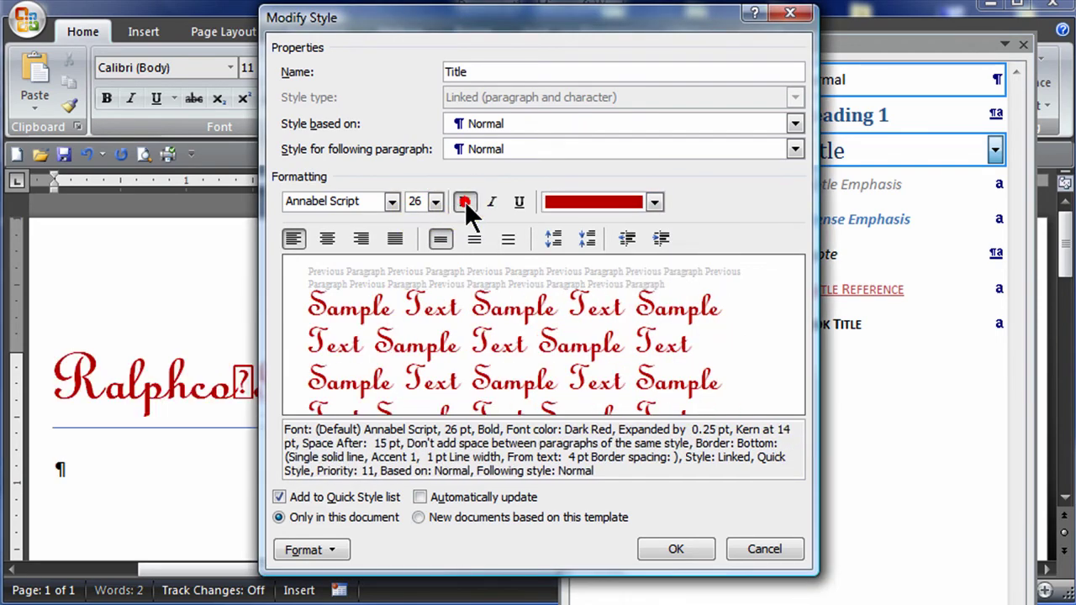
{"action": "left_click", "coordinate": [328, 240]}
{"action": "left_click", "coordinate": [670, 555]}
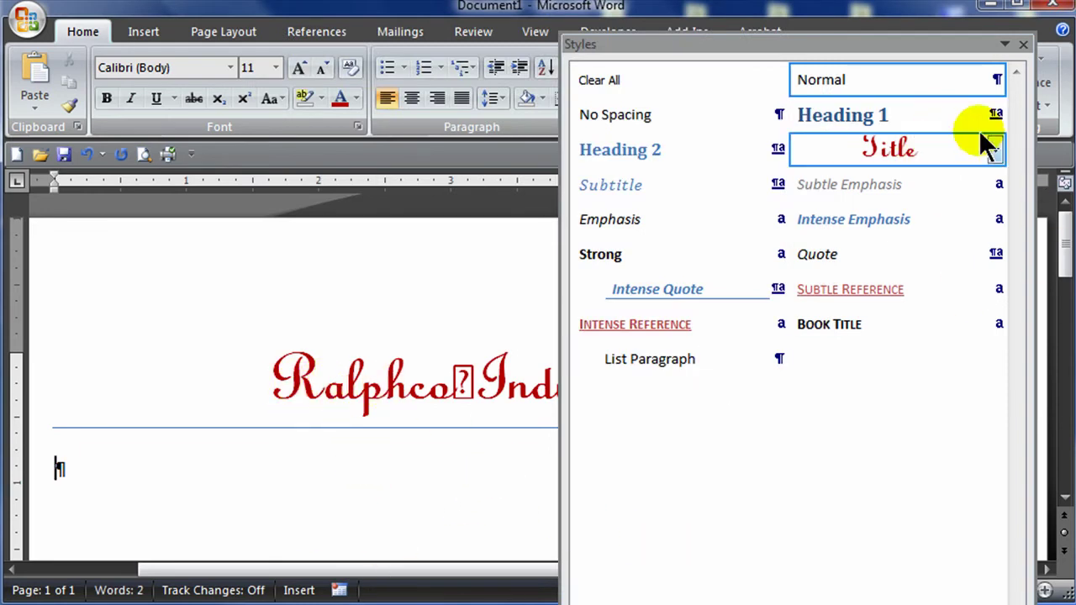
Close the Styles pane and dismiss the Quick Styles gallery.
{"action": "left_click", "coordinate": [1023, 44]}
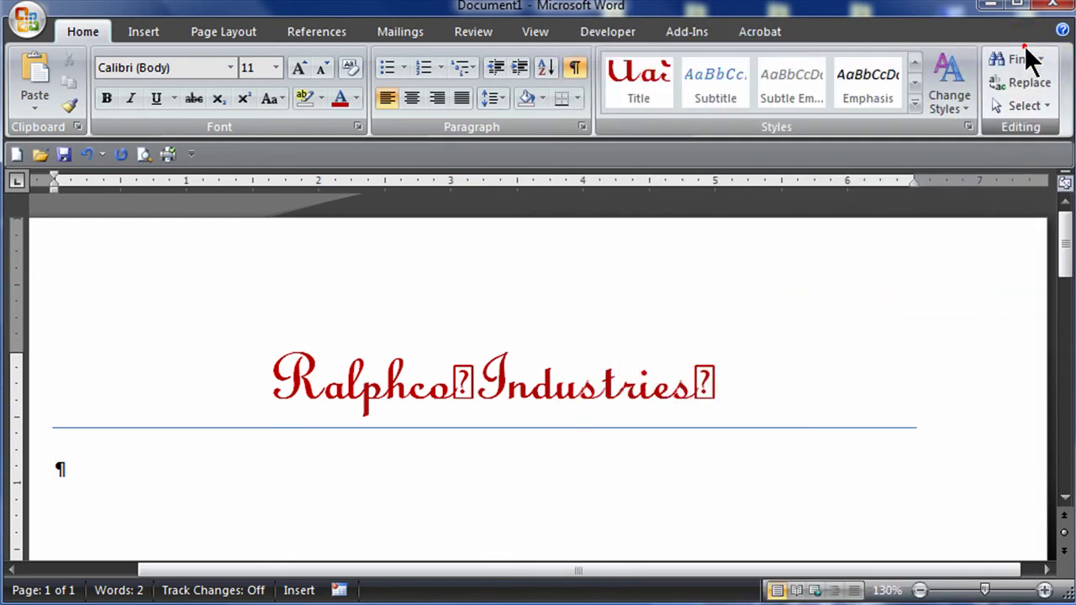
{"action": "left_click", "coordinate": [913, 102]}
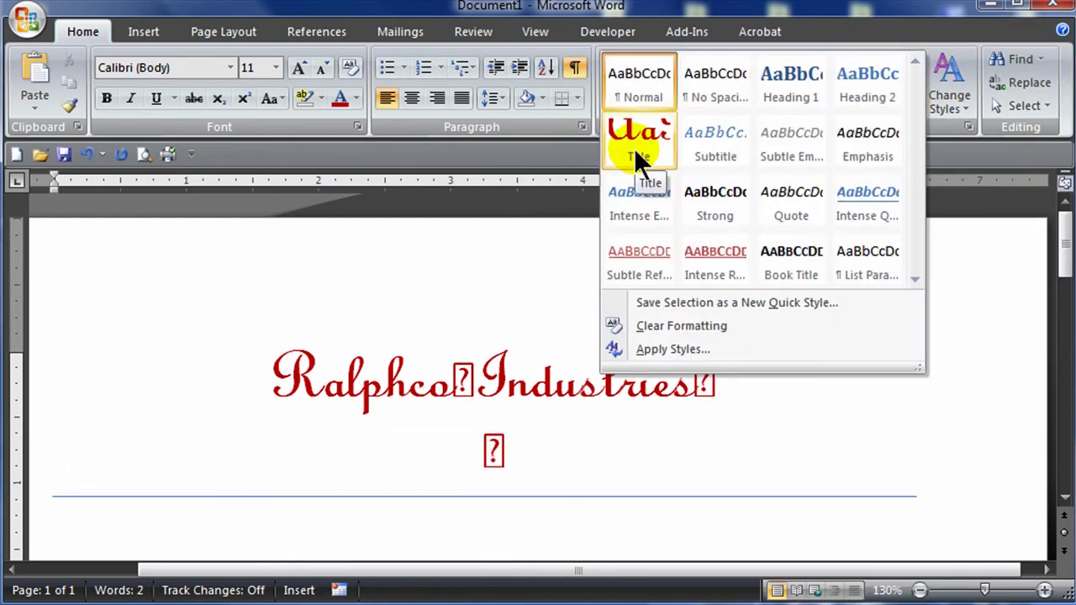
{"action": "left_click", "coordinate": [256, 483]}
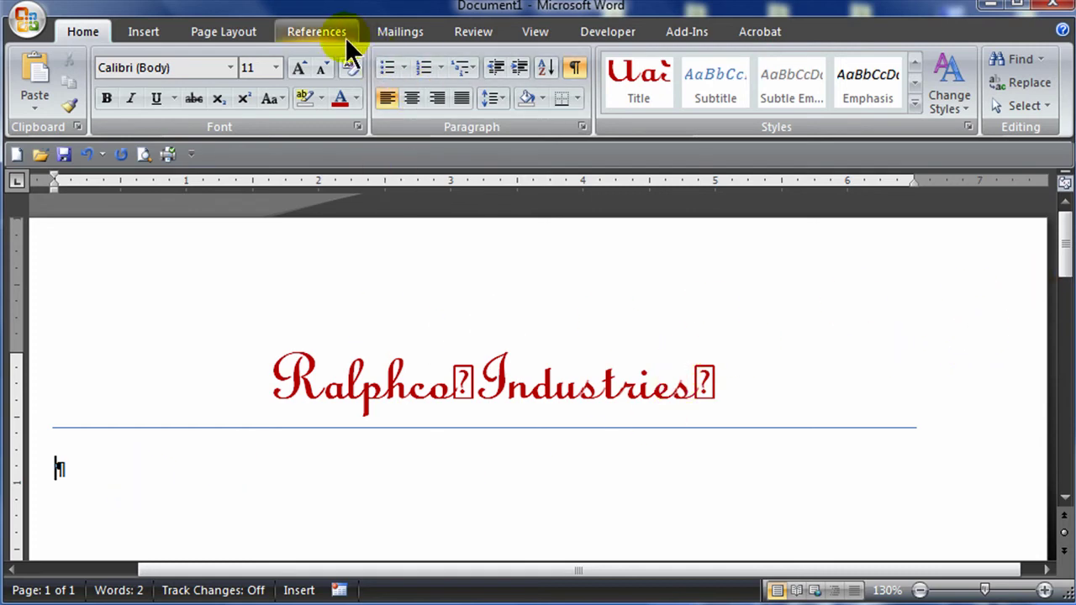
Use the 'Client Info$' sheet of Desktop\excel-test.xlsx as the existing recipient list.
{"action": "left_click", "coordinate": [392, 39]}
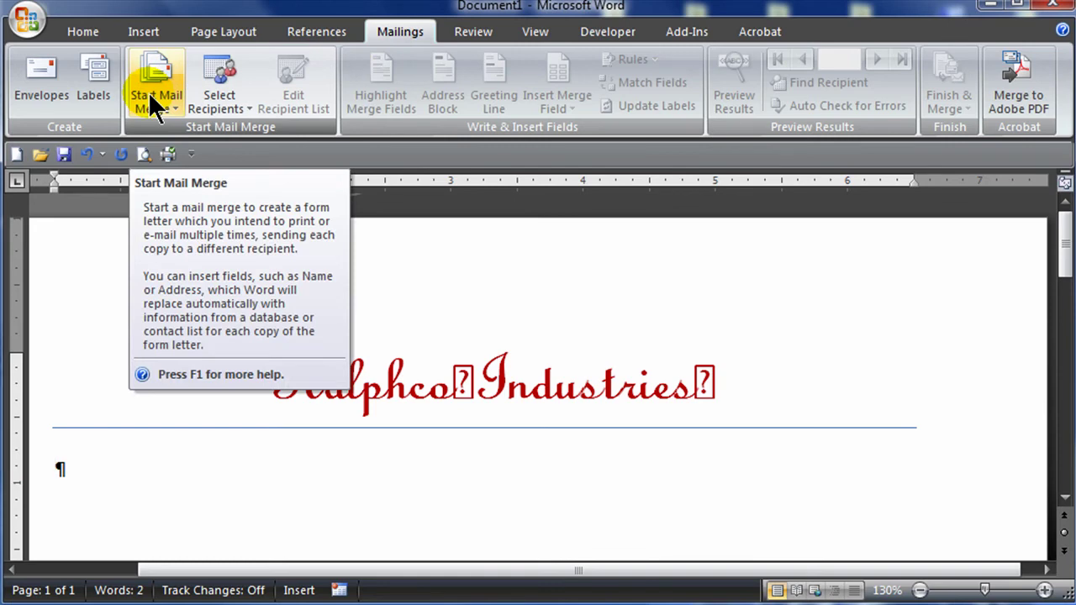
{"action": "left_click", "coordinate": [219, 108]}
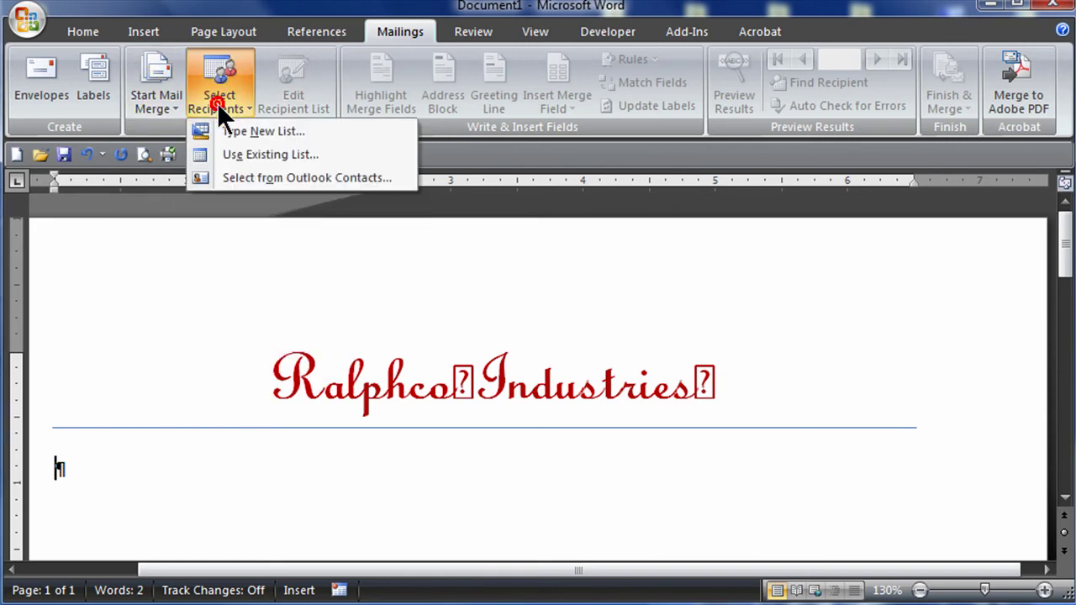
{"action": "left_click", "coordinate": [256, 153]}
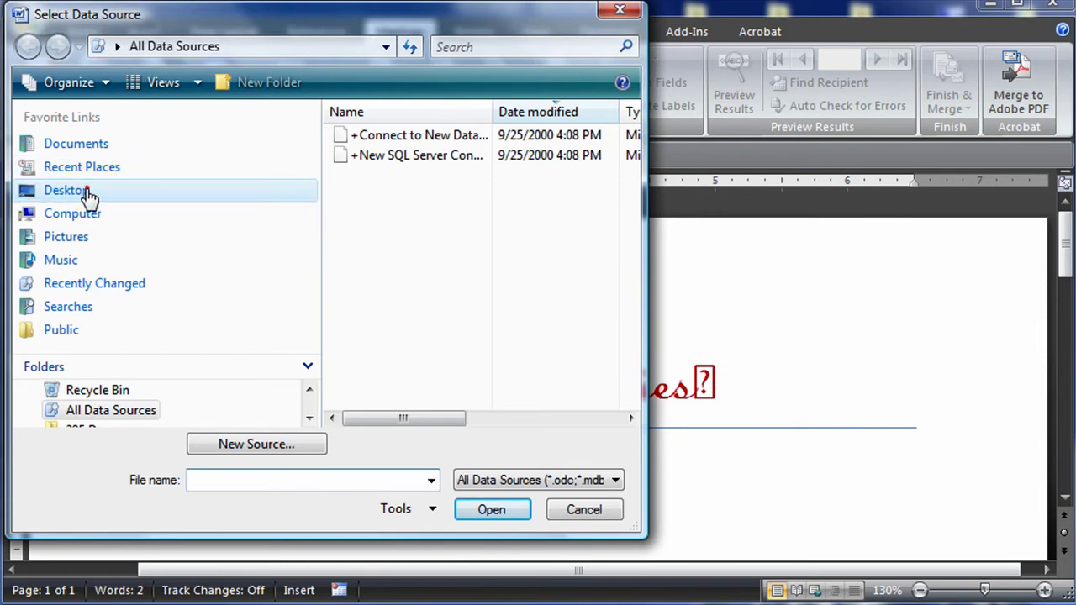
{"action": "left_click", "coordinate": [89, 193]}
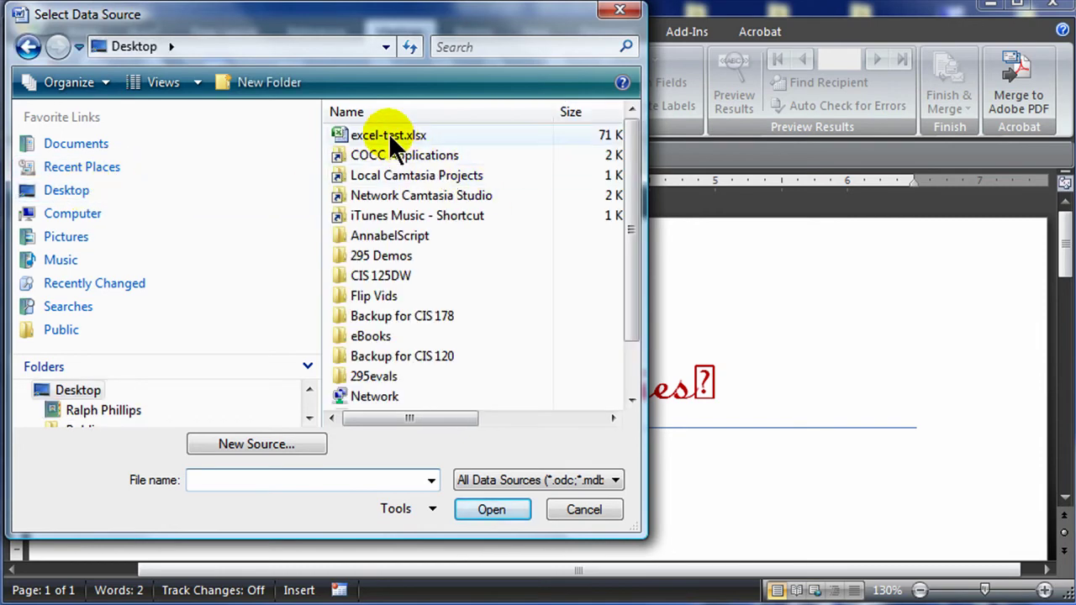
{"action": "double_click", "coordinate": [389, 137]}
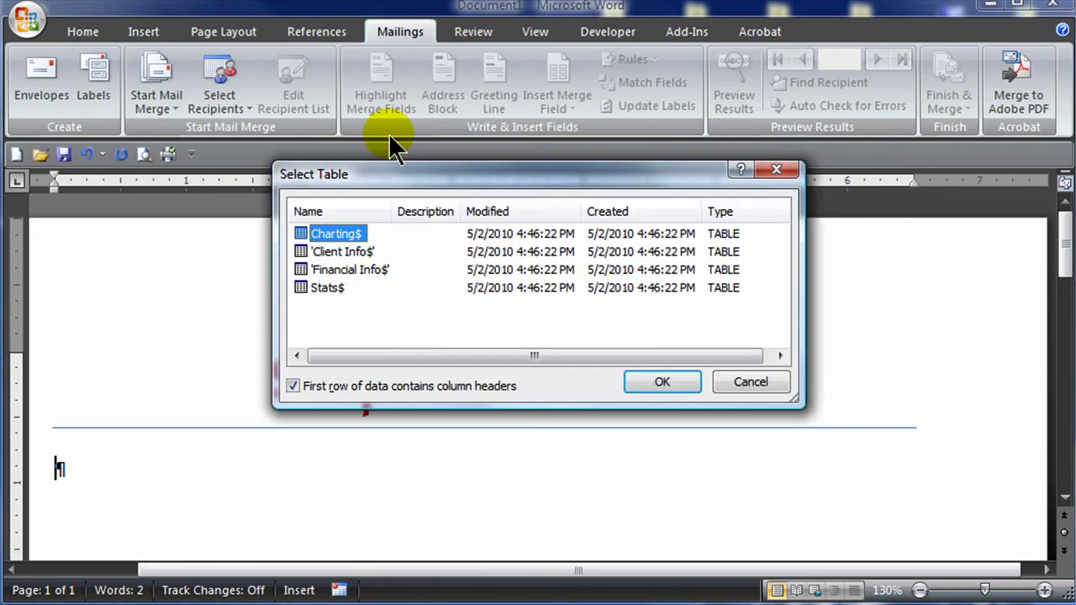
{"action": "left_click", "coordinate": [337, 252]}
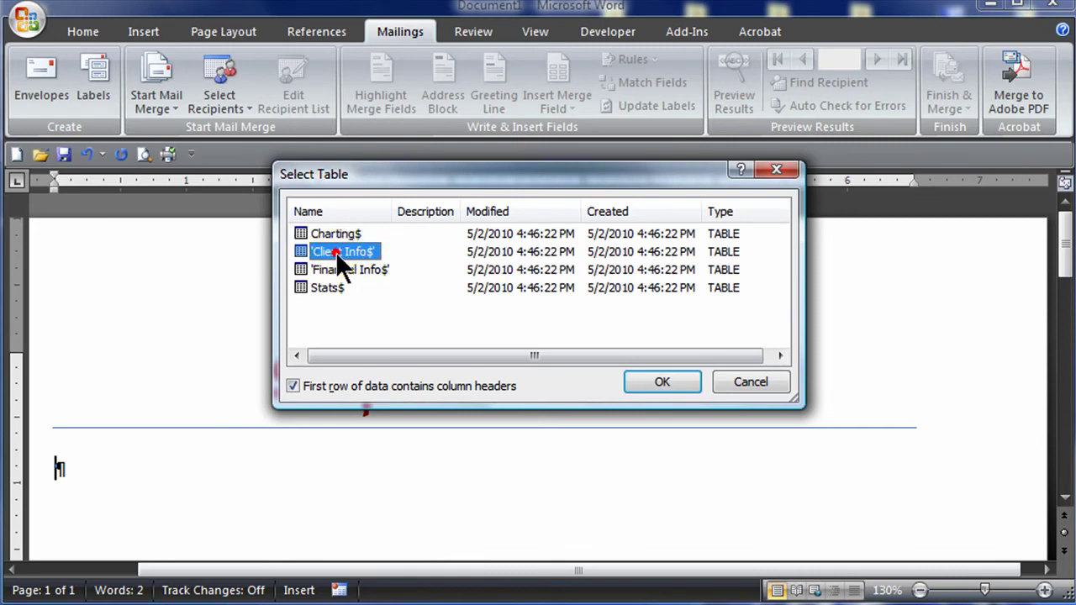
{"action": "left_click", "coordinate": [656, 382]}
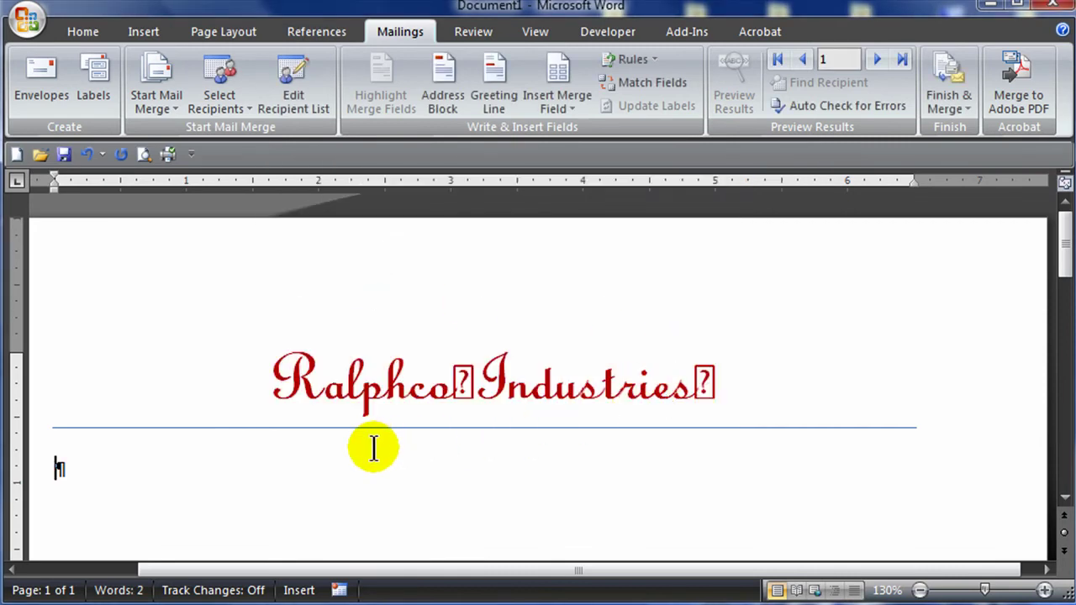
Type the date 'May 2, 2010', add blank lines below it, and hide formatting marks.
{"action": "type", "text": "Ma"}
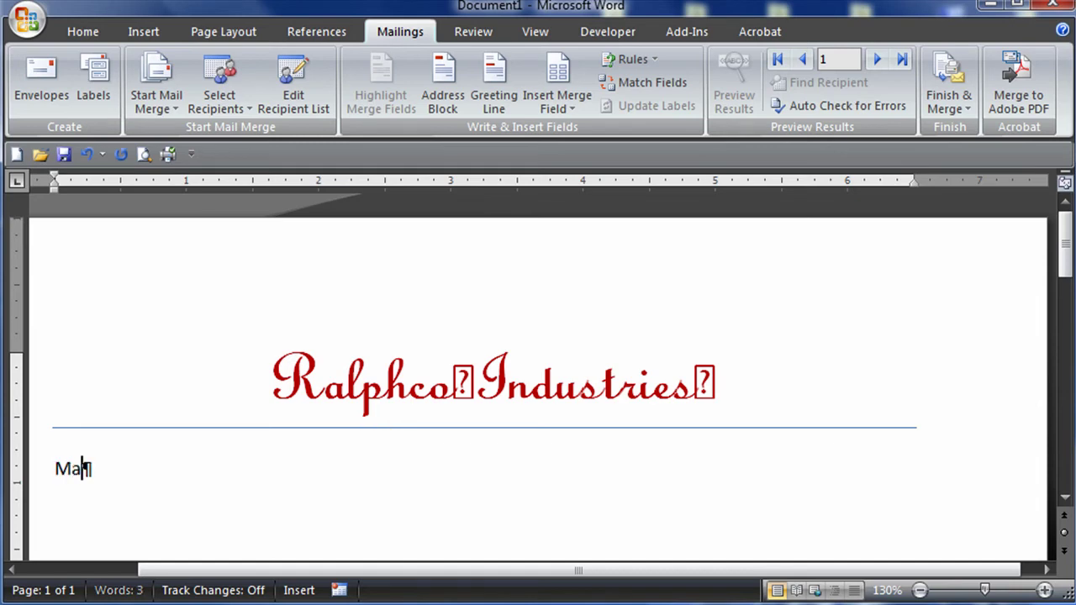
{"action": "type", "text": "y 2"}
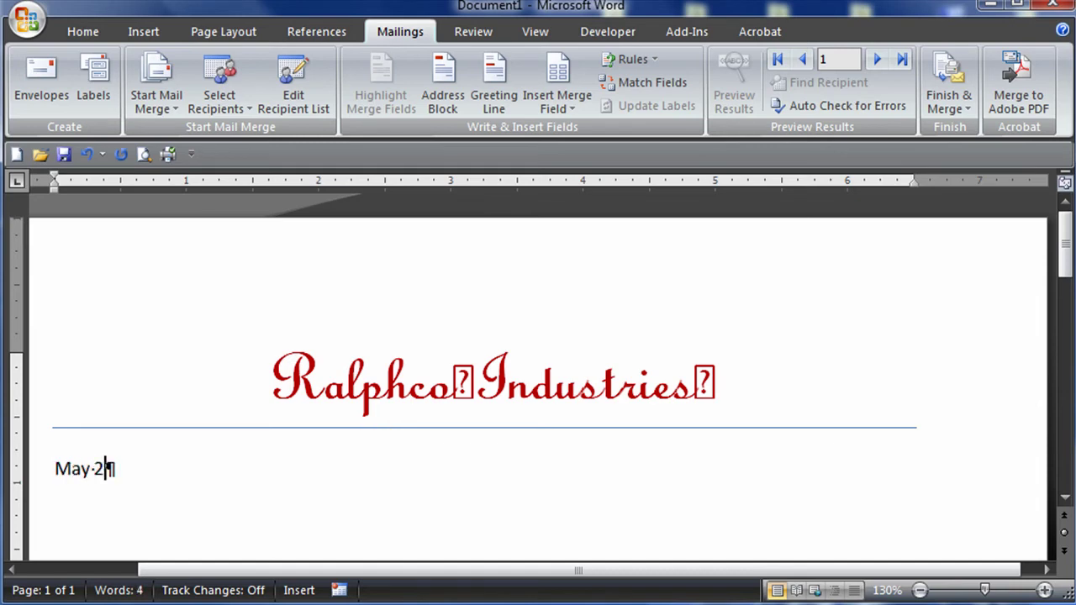
{"action": "type", "text": ", 2010"}
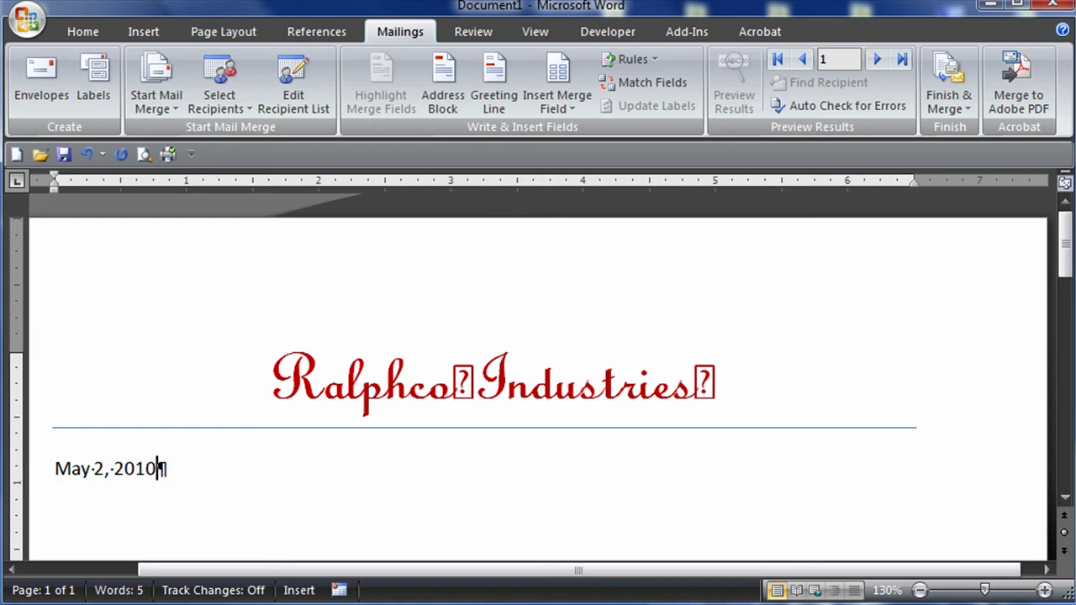
{"action": "key", "text": "Return"}
{"action": "key", "text": "Return"}
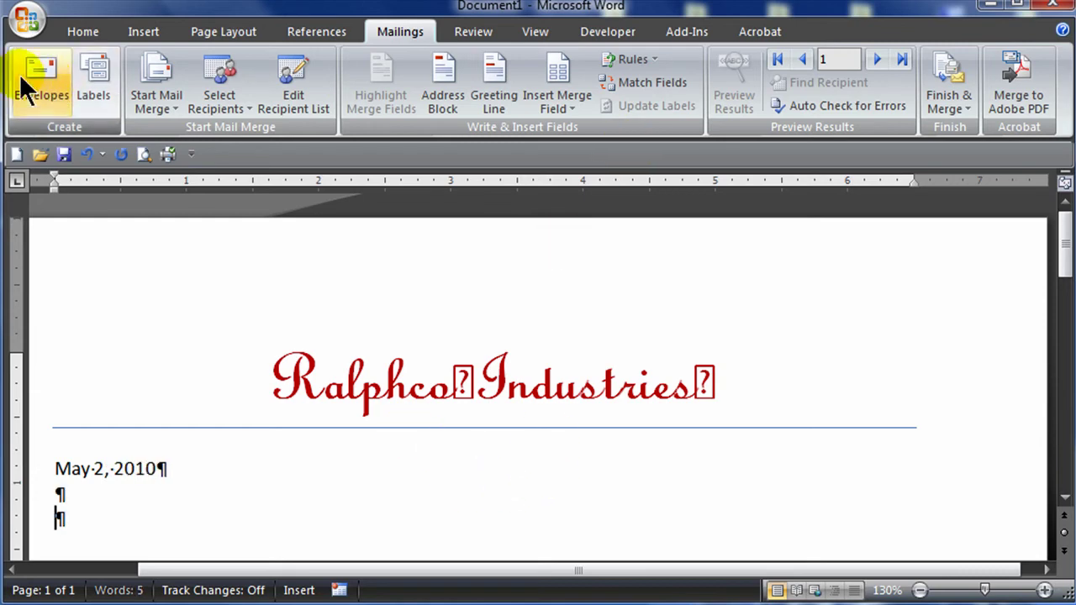
{"action": "left_click", "coordinate": [79, 31]}
{"action": "left_click", "coordinate": [575, 70]}
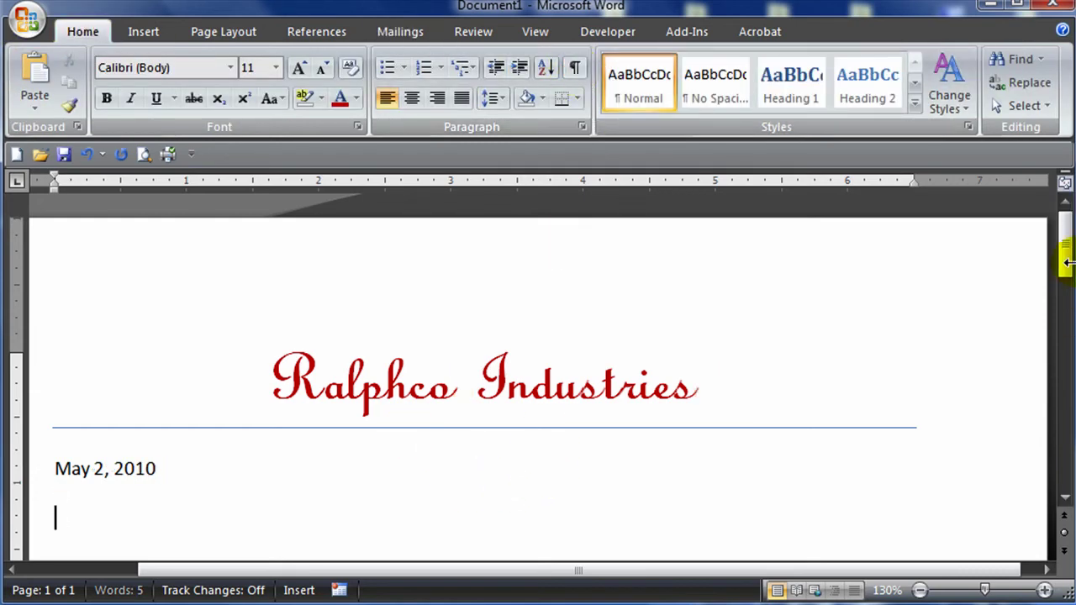
{"action": "left_click_drag", "start_coordinate": [1068, 240], "coordinate": [1068, 277]}
{"action": "left_click", "coordinate": [202, 353]}
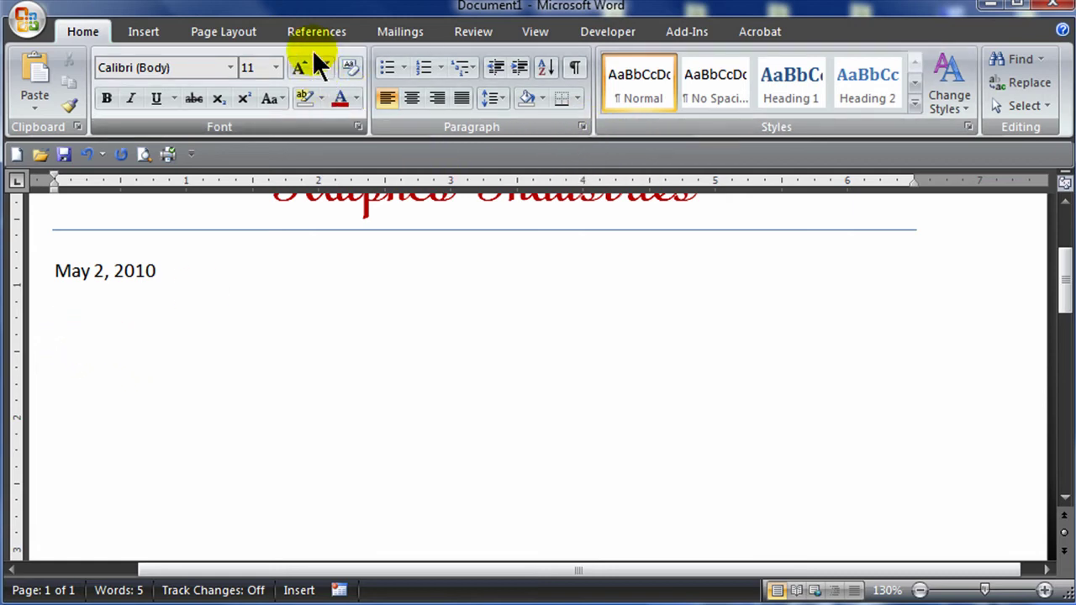
Insert the address block: «Client», «Street», then «City», «State» «Zip_Code» on separate lines.
{"action": "left_click", "coordinate": [396, 33]}
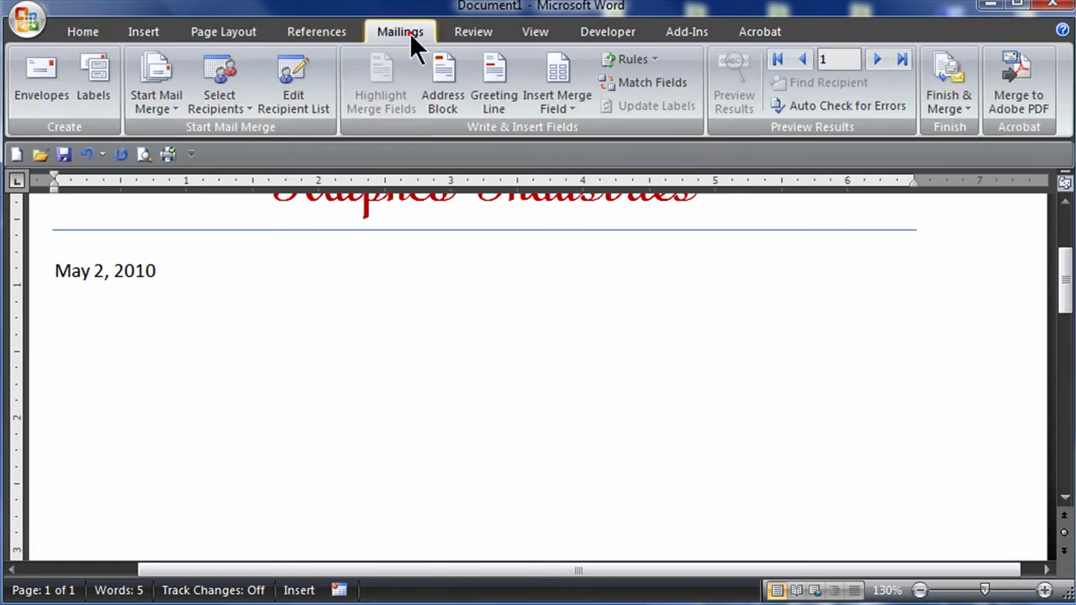
{"action": "left_click", "coordinate": [553, 104]}
{"action": "left_click", "coordinate": [572, 129]}
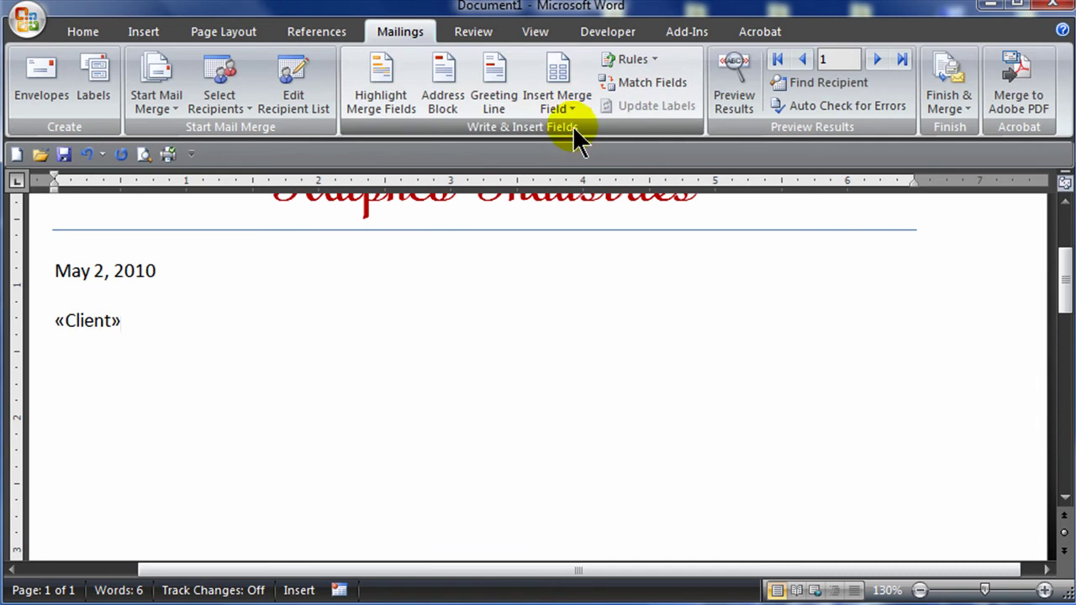
{"action": "key", "text": "Return"}
{"action": "left_click", "coordinate": [551, 104]}
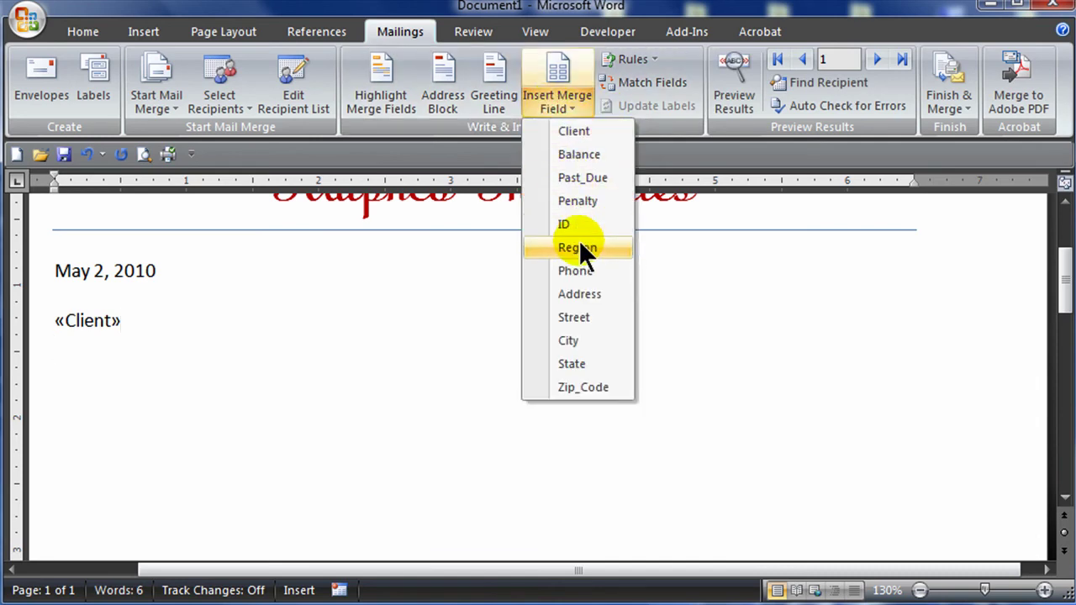
{"action": "left_click", "coordinate": [588, 314]}
{"action": "key", "text": "Return"}
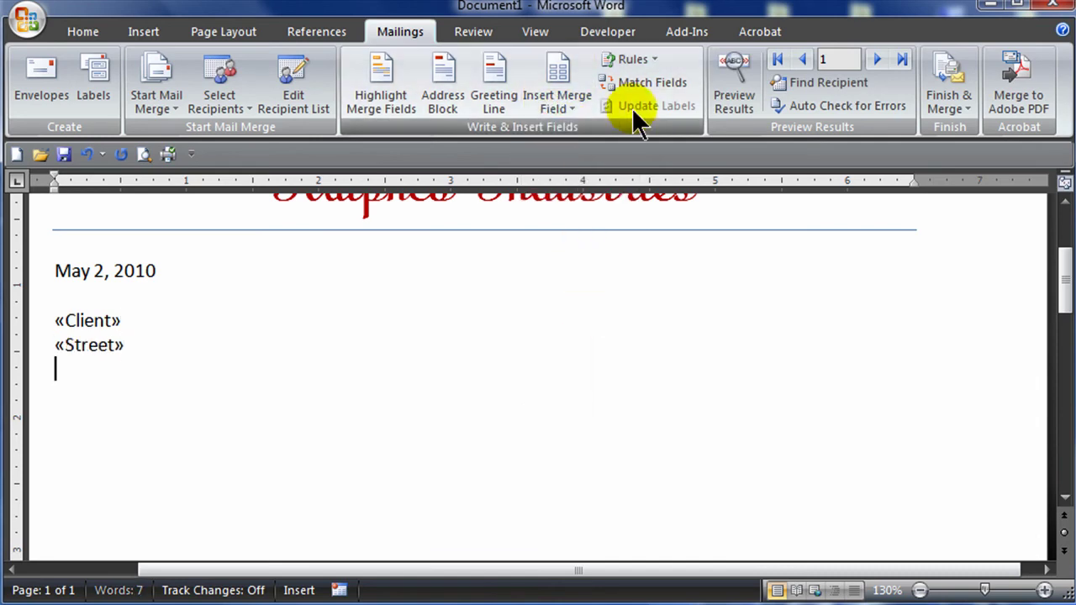
{"action": "left_click", "coordinate": [553, 104]}
{"action": "left_click", "coordinate": [577, 341]}
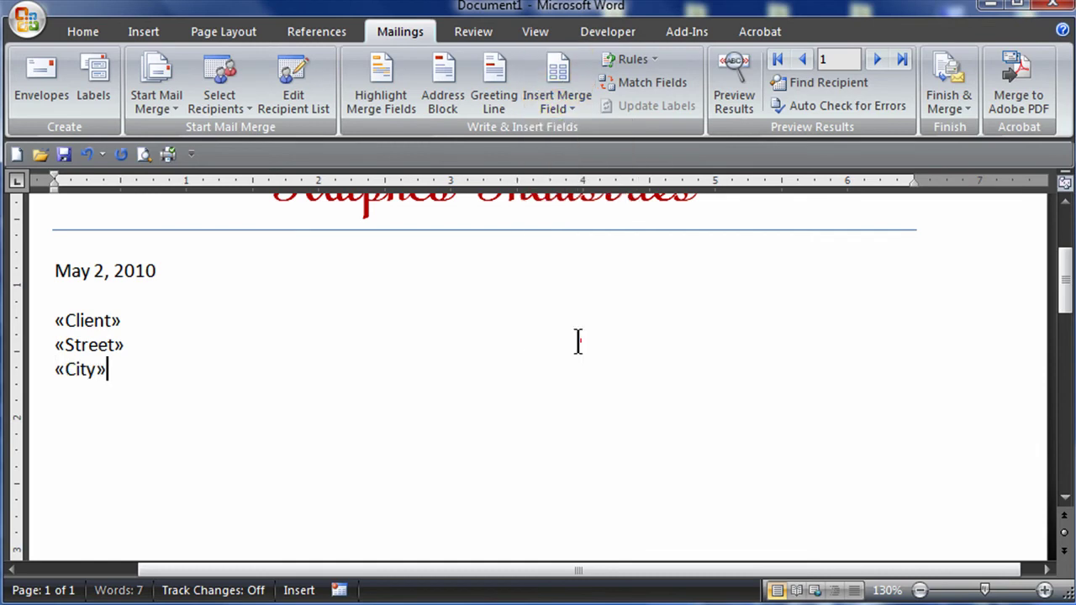
{"action": "type", "text": ","}
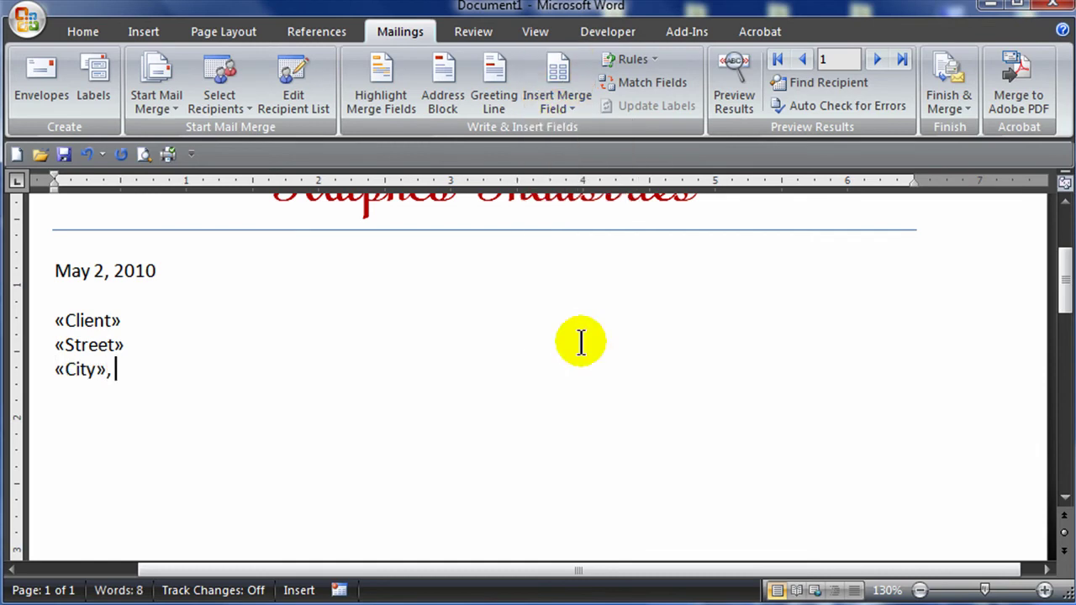
{"action": "left_click", "coordinate": [557, 102]}
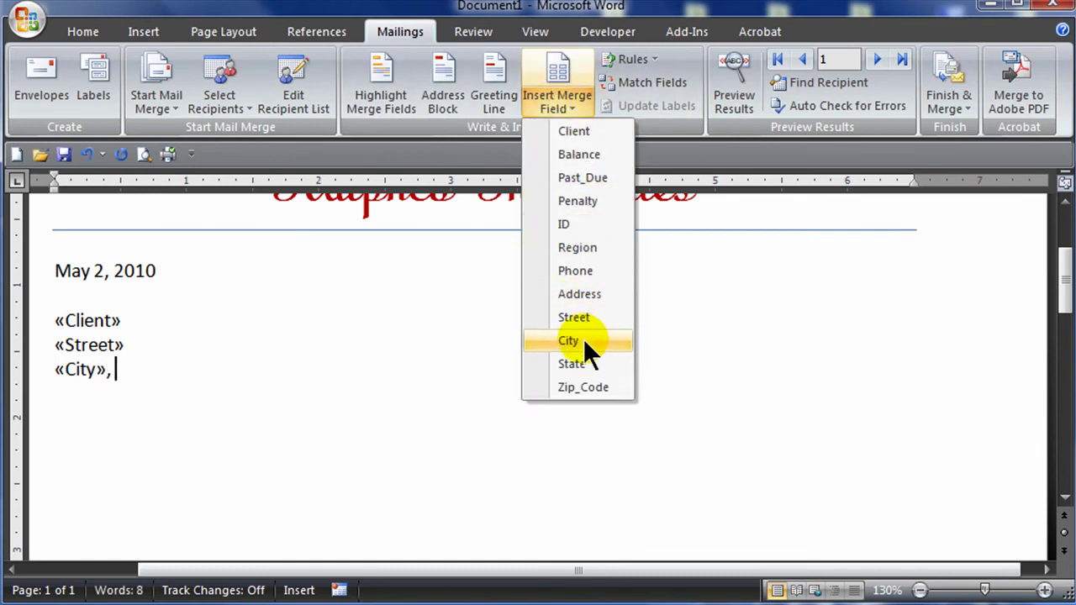
{"action": "left_click", "coordinate": [582, 363]}
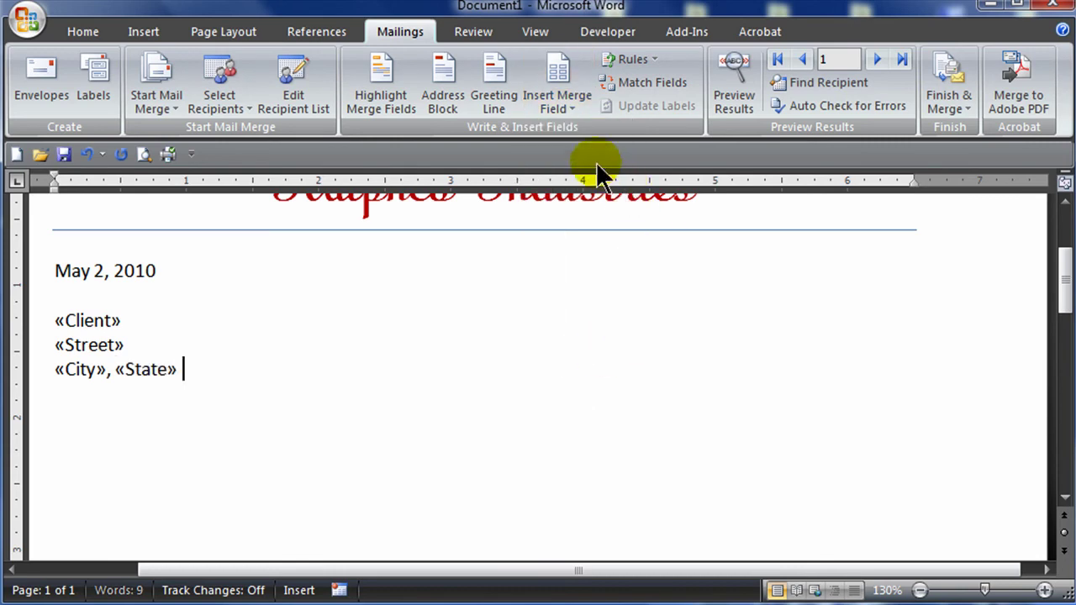
{"action": "left_click", "coordinate": [561, 104]}
{"action": "left_click", "coordinate": [595, 382]}
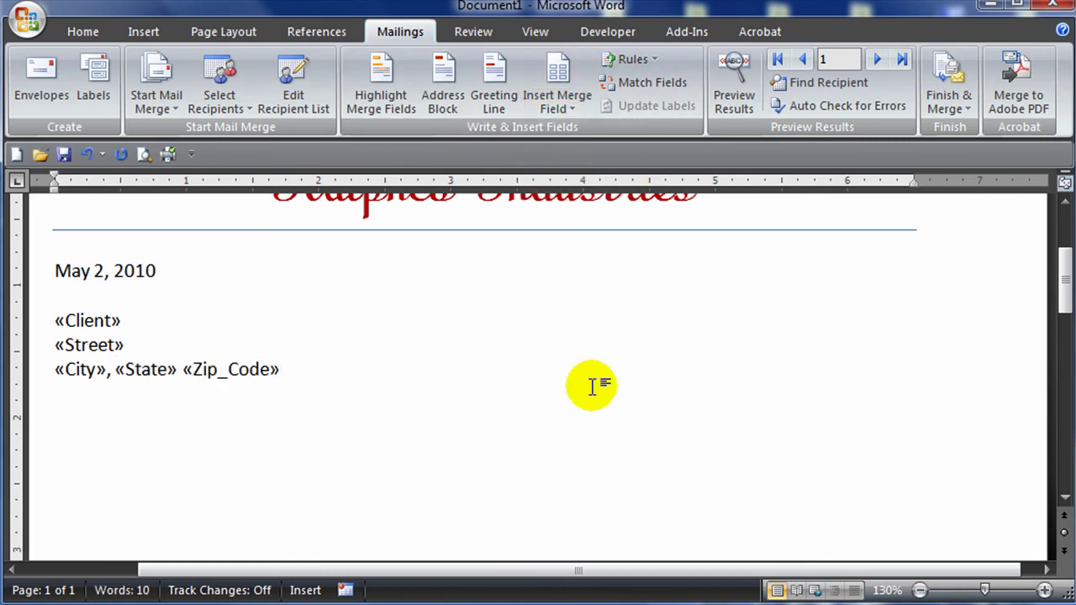
{"action": "key", "text": "Return"}
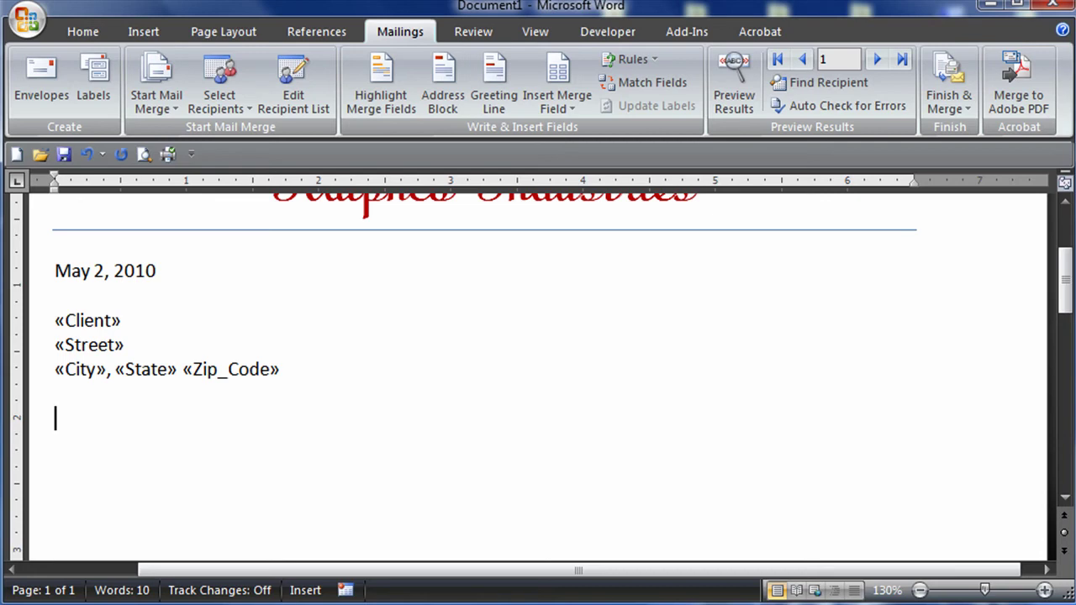
Add the greeting line 'Dear «Client»,'.
{"action": "type", "text": "Dear"}
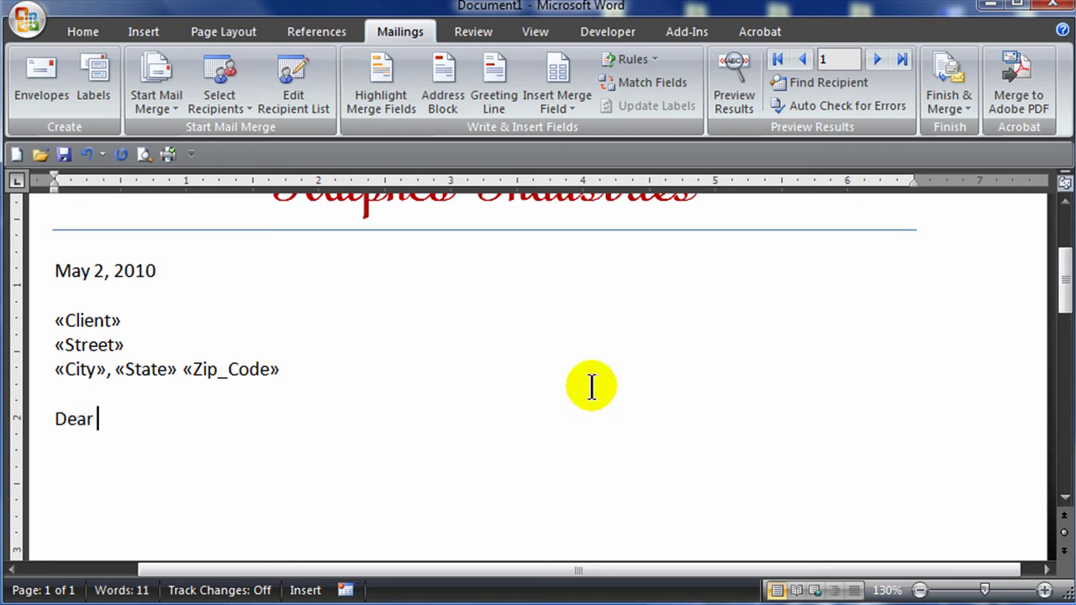
{"action": "left_click", "coordinate": [570, 109]}
{"action": "left_click", "coordinate": [584, 139]}
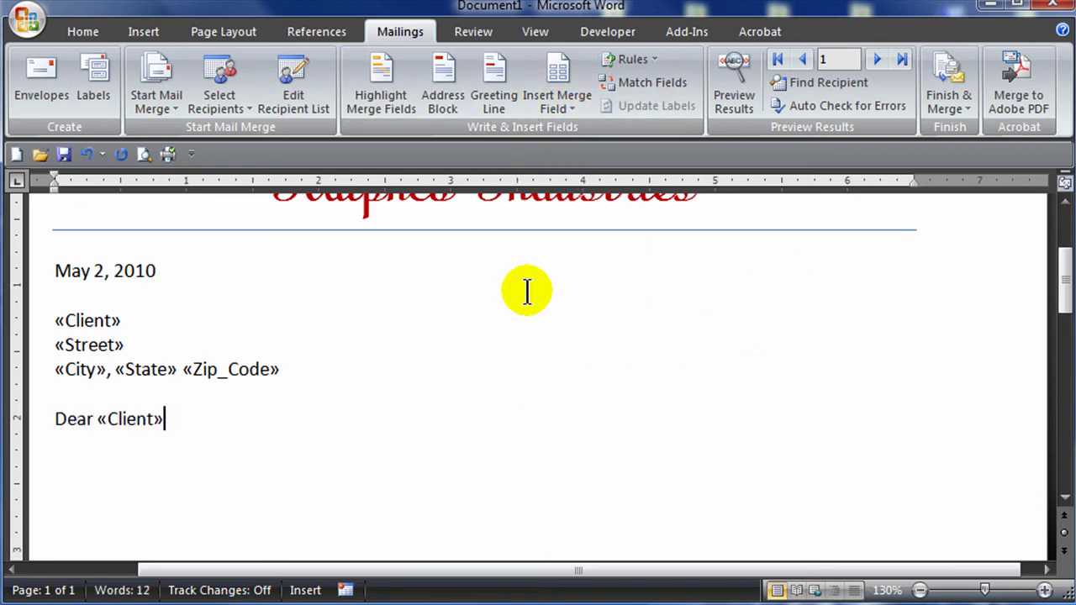
{"action": "type", "text": ","}
{"action": "key", "text": "Return"}
{"action": "key", "text": "Return"}
Type the balance-due paragraph with ??? placeholders, the 'Sincerely' closing, and the signer's name.
{"action": "type", "text": "You currently"}
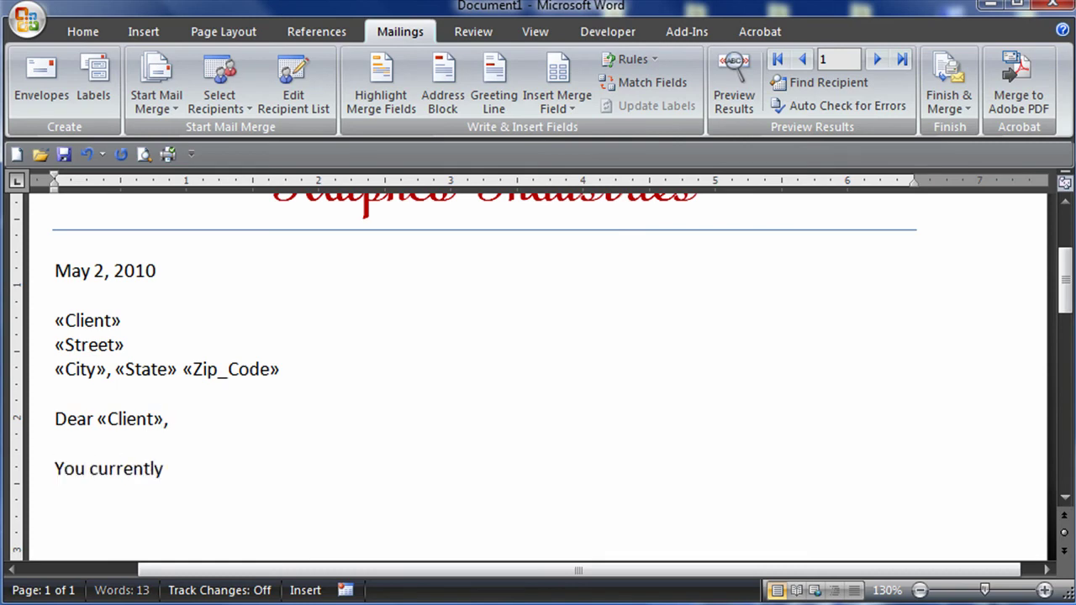
{"action": "type", "text": " have a balance of ??? this ???"}
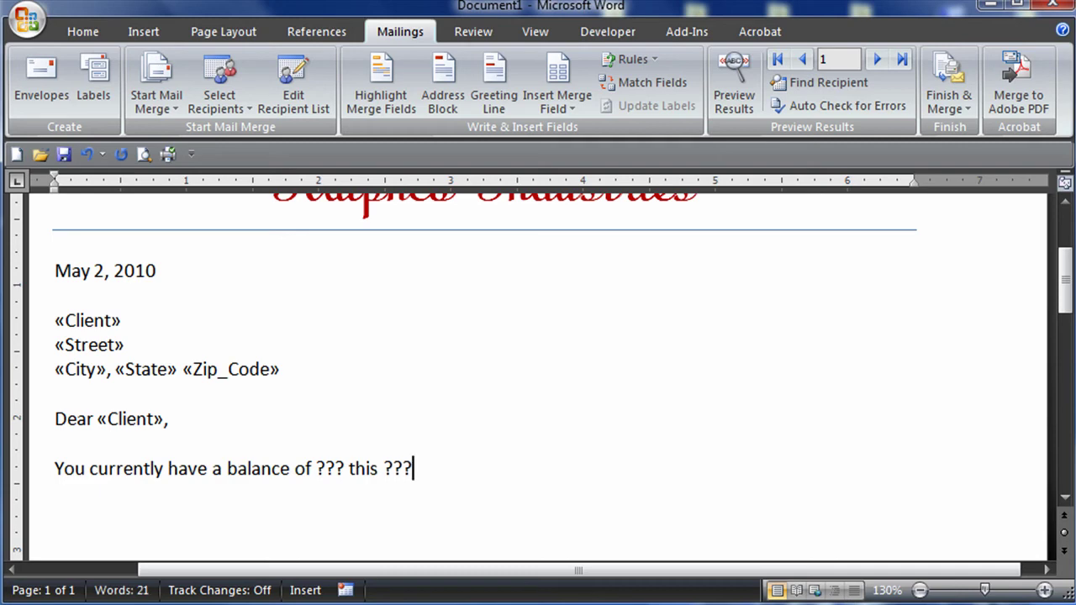
{"action": "type", "text": " past due. Please send payment in the envelope provided.  "}
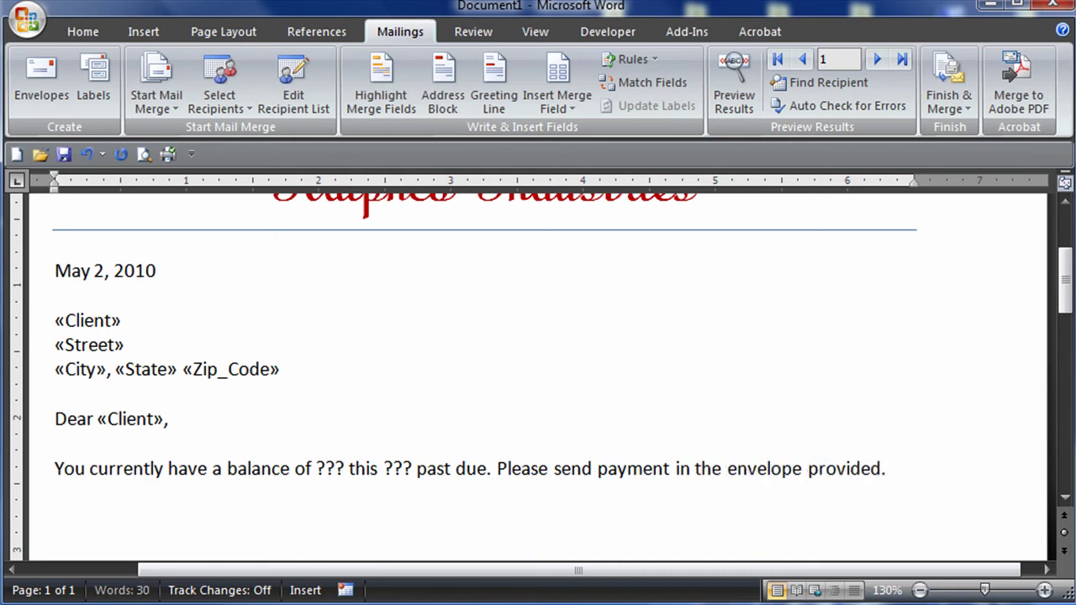
{"action": "type", "text": "Sincerely,"}
{"action": "key", "text": "Return"}
{"action": "key", "text": "Return"}
{"action": "type", "text": "Carl Collector"}
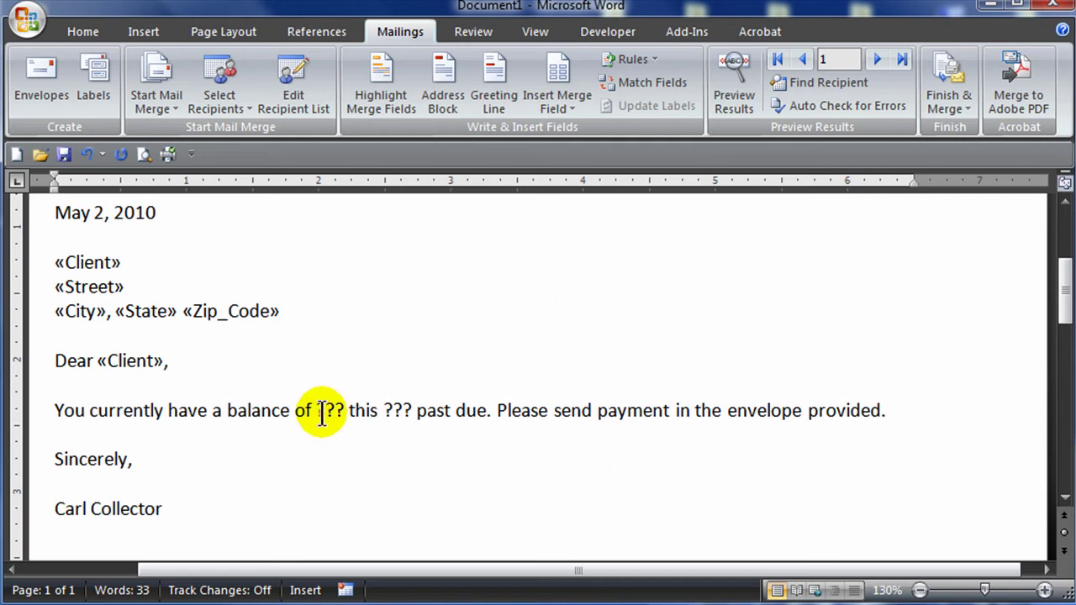
Replace the first ??? with the «Balance» field and the second with «Past_Due».
{"action": "left_click_drag", "start_coordinate": [318, 410], "coordinate": [343, 410]}
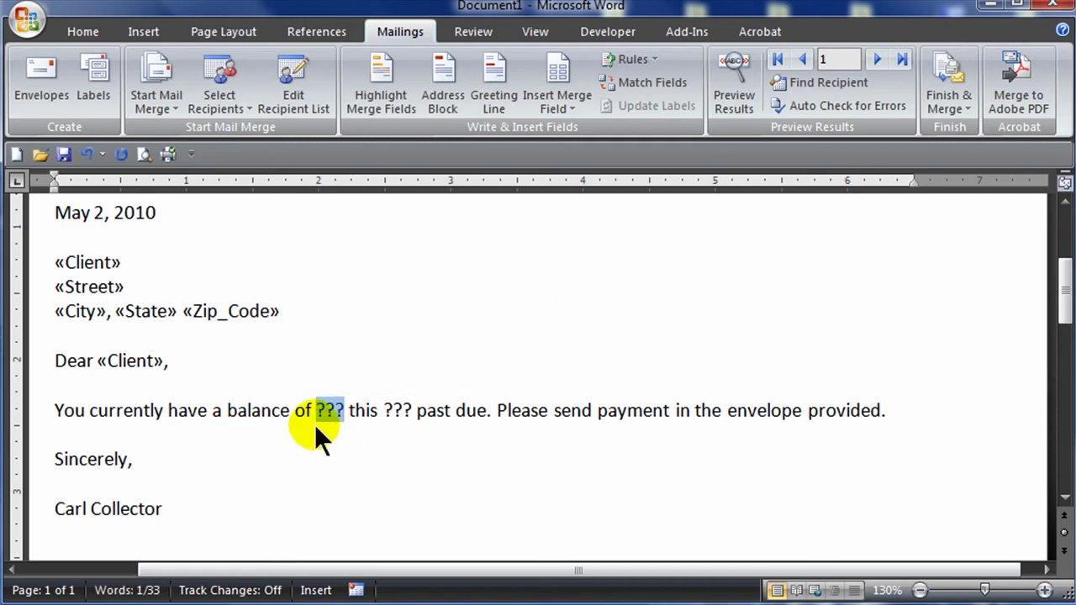
{"action": "left_click", "coordinate": [556, 106]}
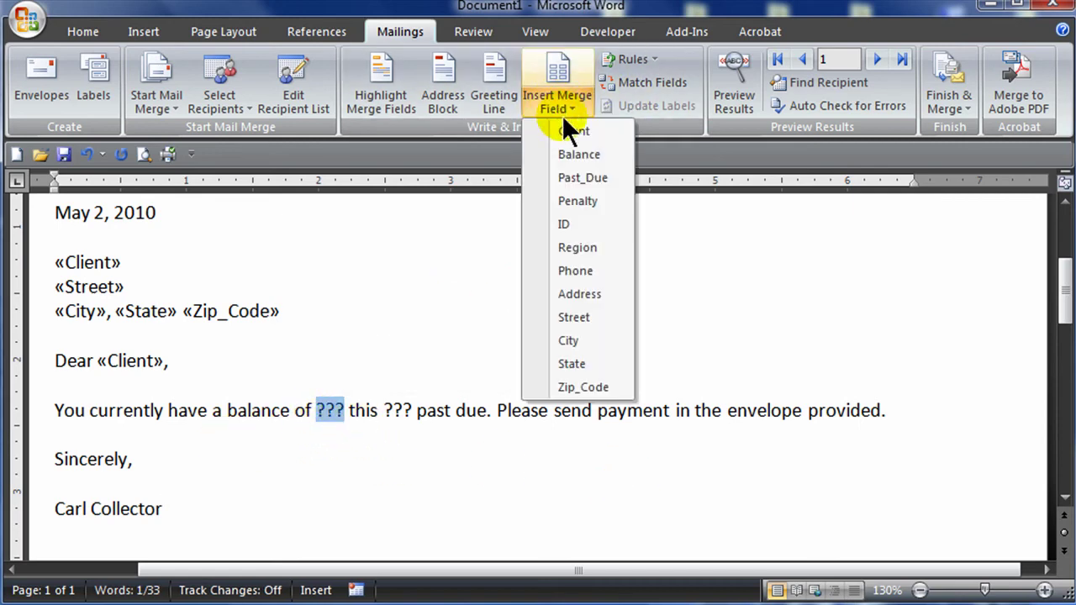
{"action": "left_click", "coordinate": [594, 151]}
{"action": "left_click_drag", "start_coordinate": [441, 411], "coordinate": [469, 412]}
{"action": "left_click", "coordinate": [557, 104]}
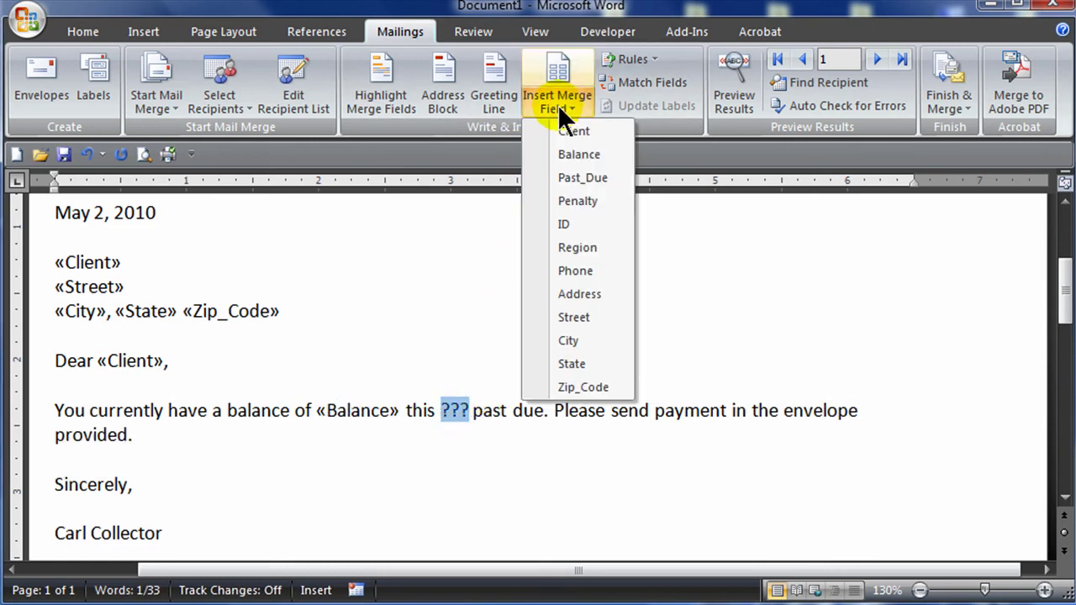
{"action": "left_click", "coordinate": [589, 179]}
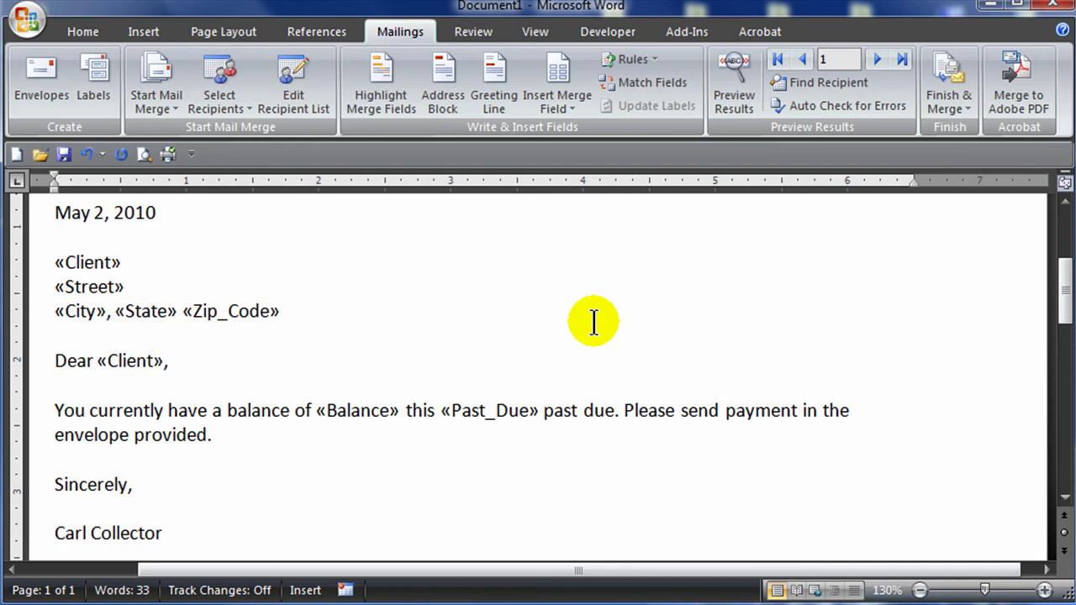
Narrow the text column with a 3-inch right margin, keeping 1-inch top, bottom and left margins.
{"action": "scroll", "coordinate": [584, 359], "scroll_direction": "up", "scroll_amount": 3}
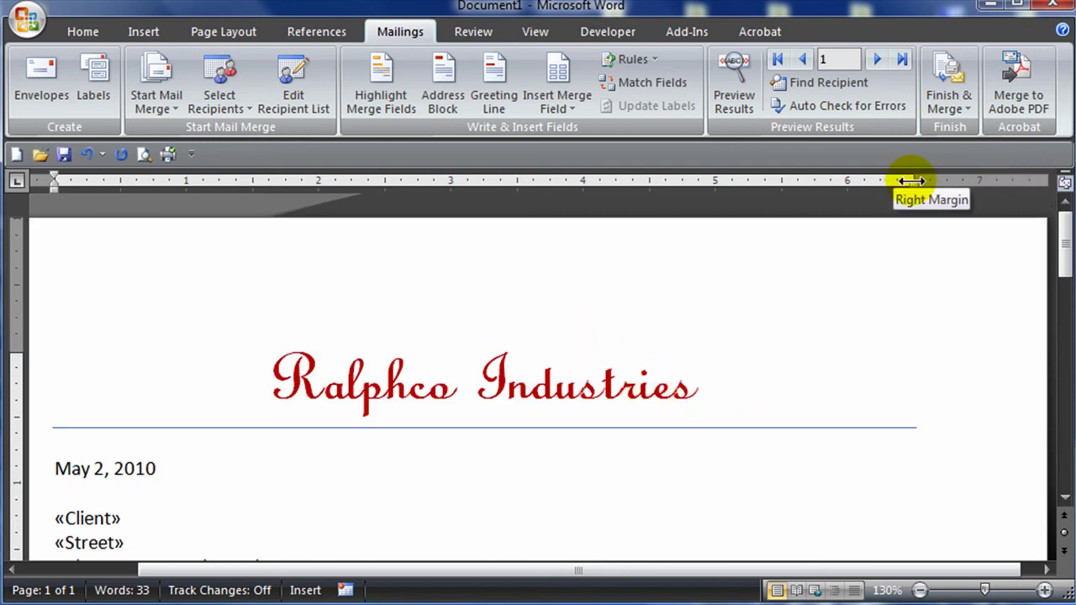
{"action": "left_click_drag", "start_coordinate": [911, 181], "coordinate": [721, 180]}
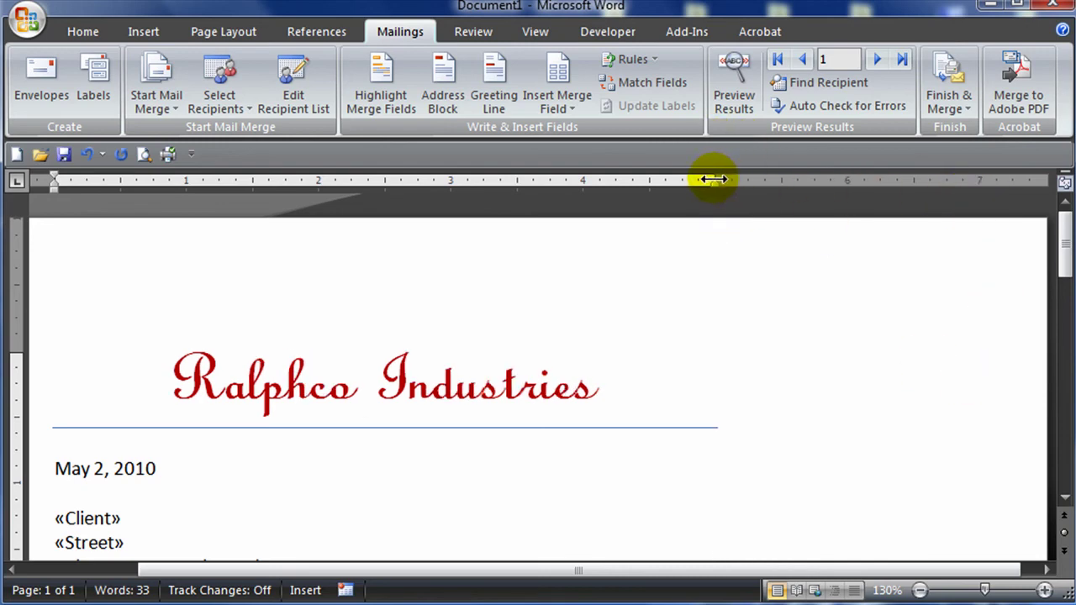
{"action": "left_click_drag", "start_coordinate": [713, 179], "coordinate": [651, 180]}
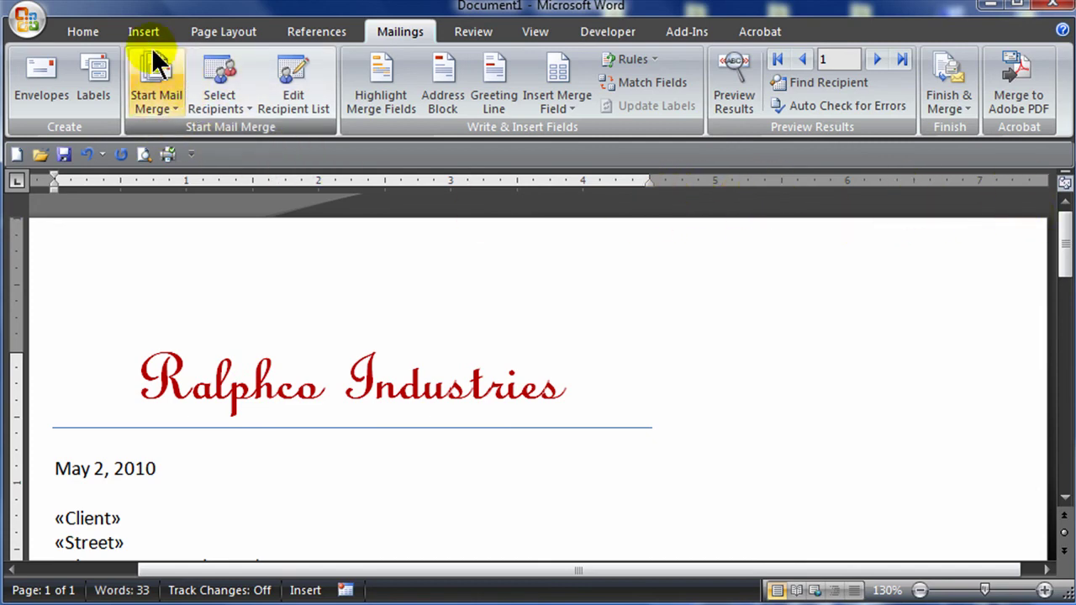
{"action": "left_click", "coordinate": [91, 32]}
{"action": "left_click", "coordinate": [238, 31]}
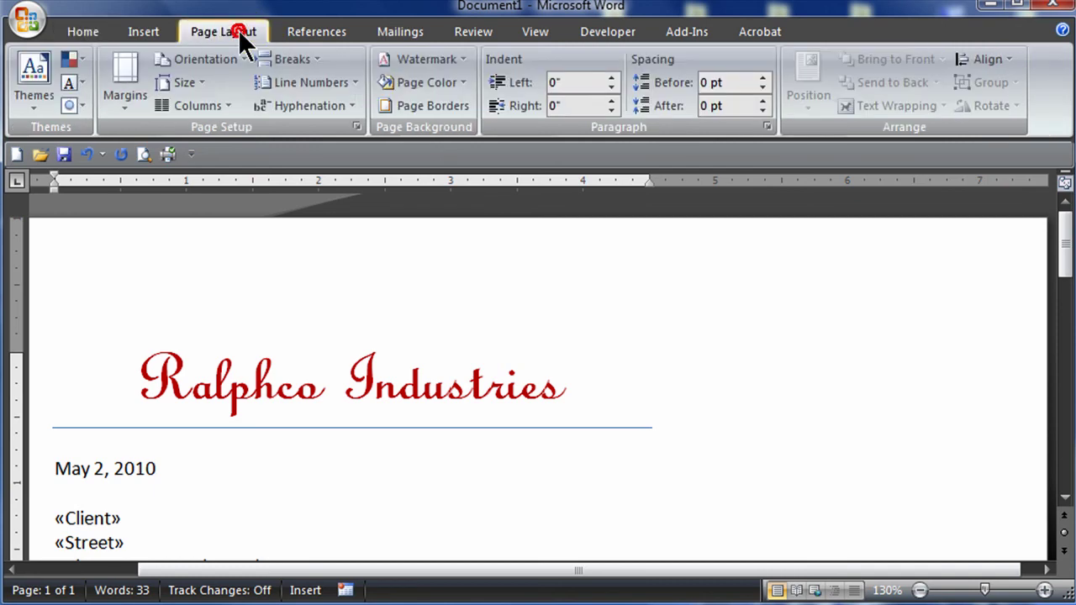
{"action": "left_click", "coordinate": [125, 96]}
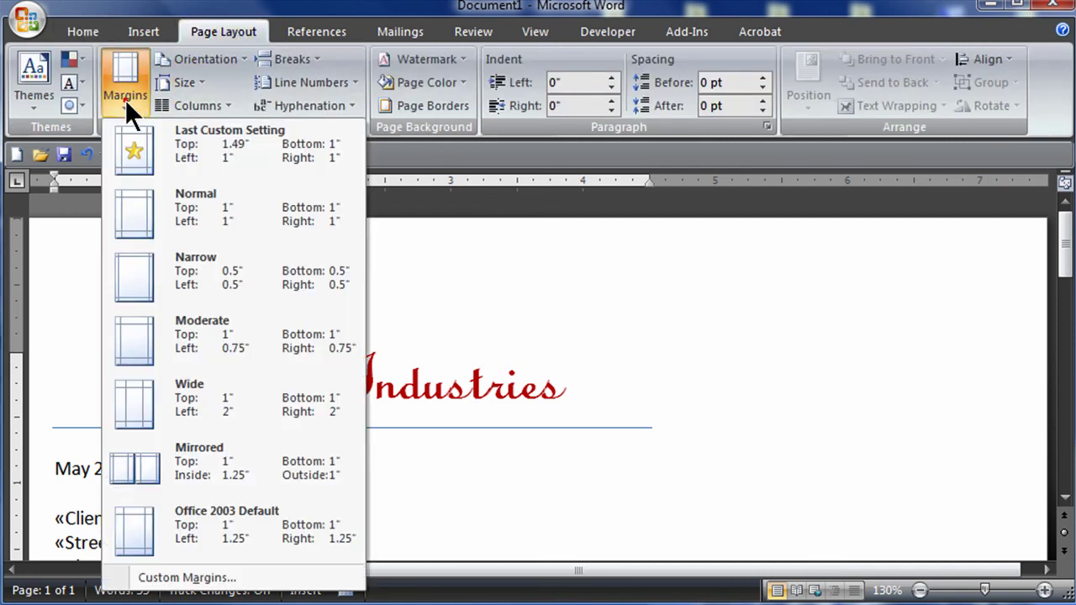
{"action": "left_click", "coordinate": [206, 579]}
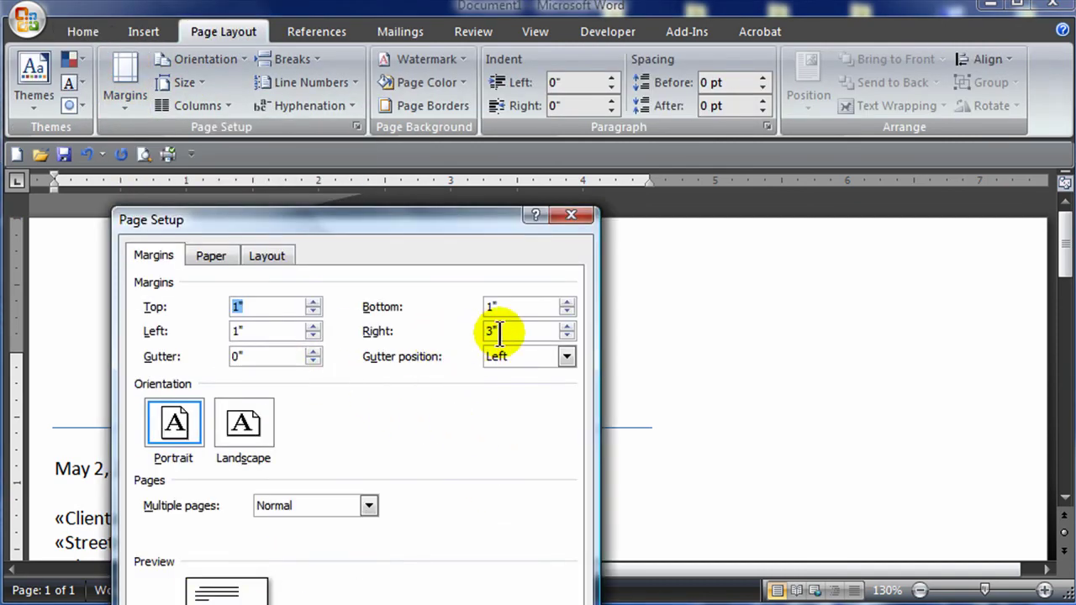
{"action": "left_click_drag", "start_coordinate": [453, 239], "coordinate": [454, 97]}
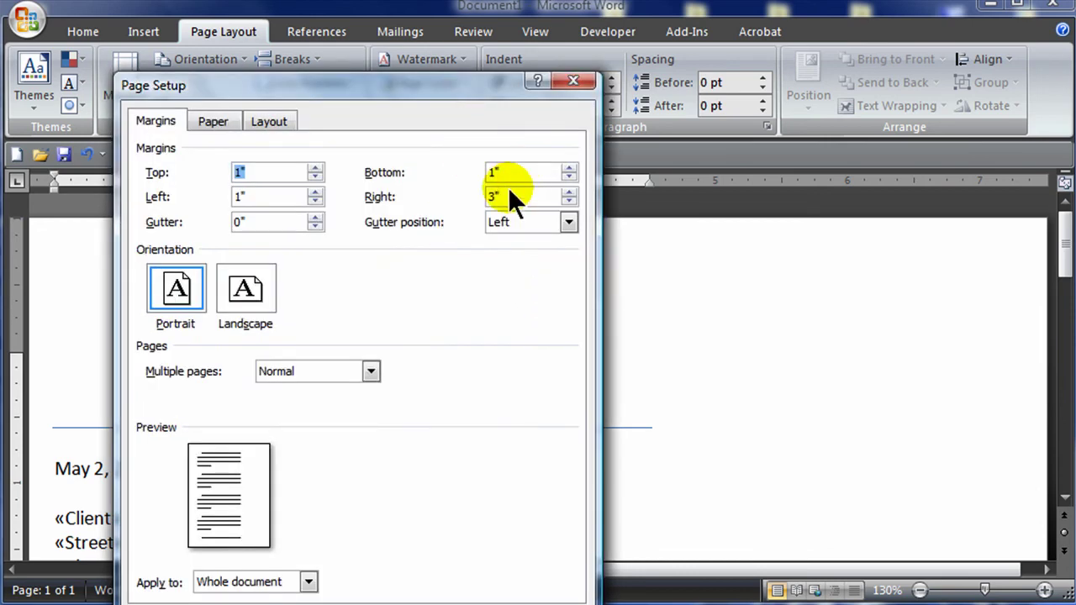
{"action": "key", "text": "Return"}
{"action": "scroll", "coordinate": [843, 385], "scroll_direction": "up", "scroll_amount": 3}
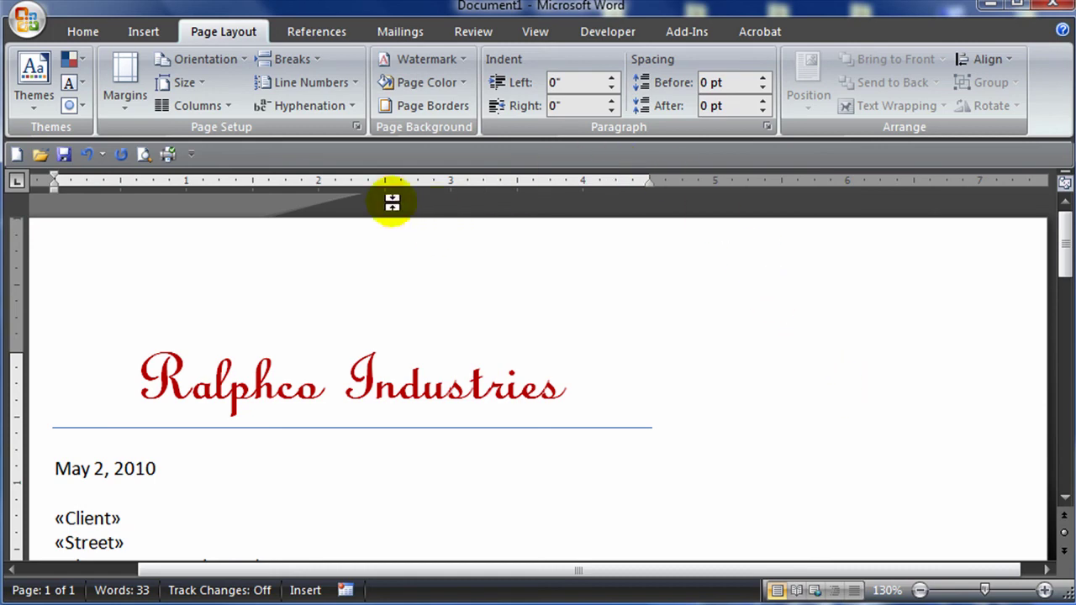
Draw a rectangle right of the letterhead and set its text wrapping.
{"action": "left_click", "coordinate": [150, 35]}
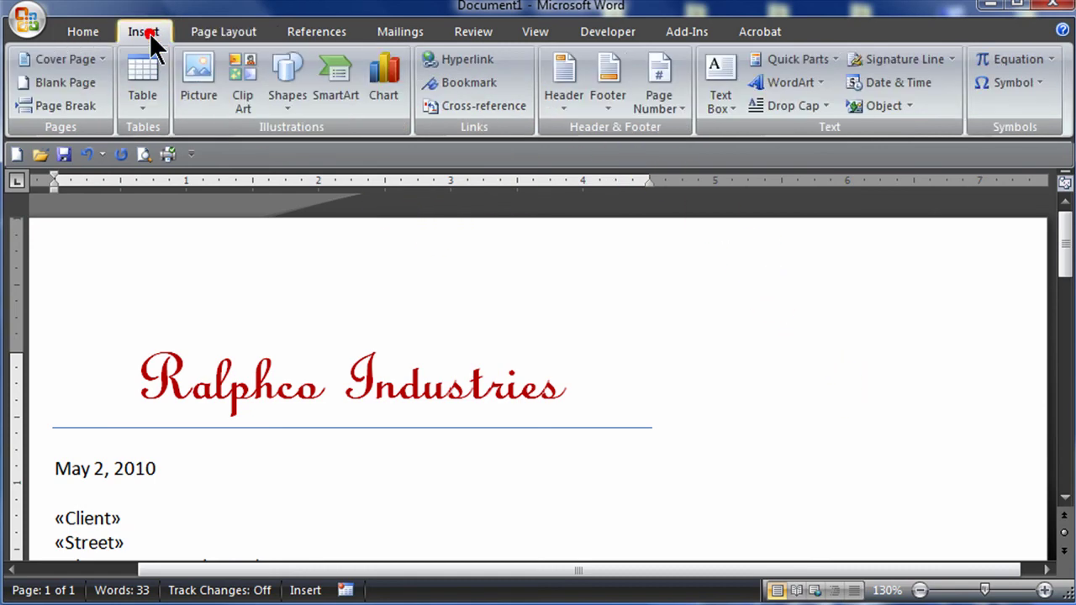
{"action": "left_click", "coordinate": [289, 84]}
{"action": "left_click", "coordinate": [335, 151]}
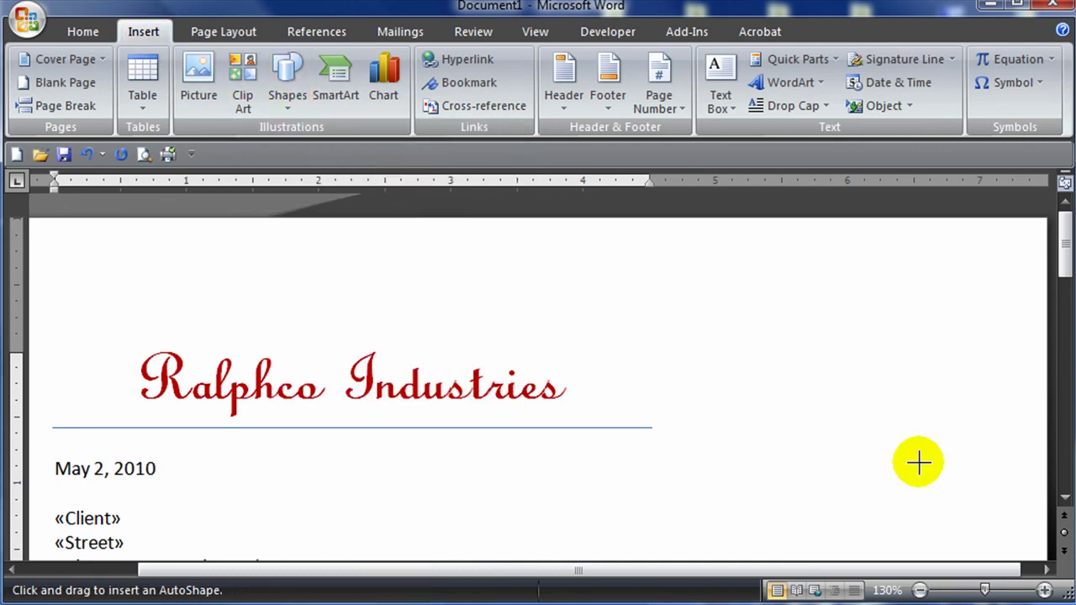
{"action": "left_click_drag", "start_coordinate": [737, 277], "coordinate": [896, 445]}
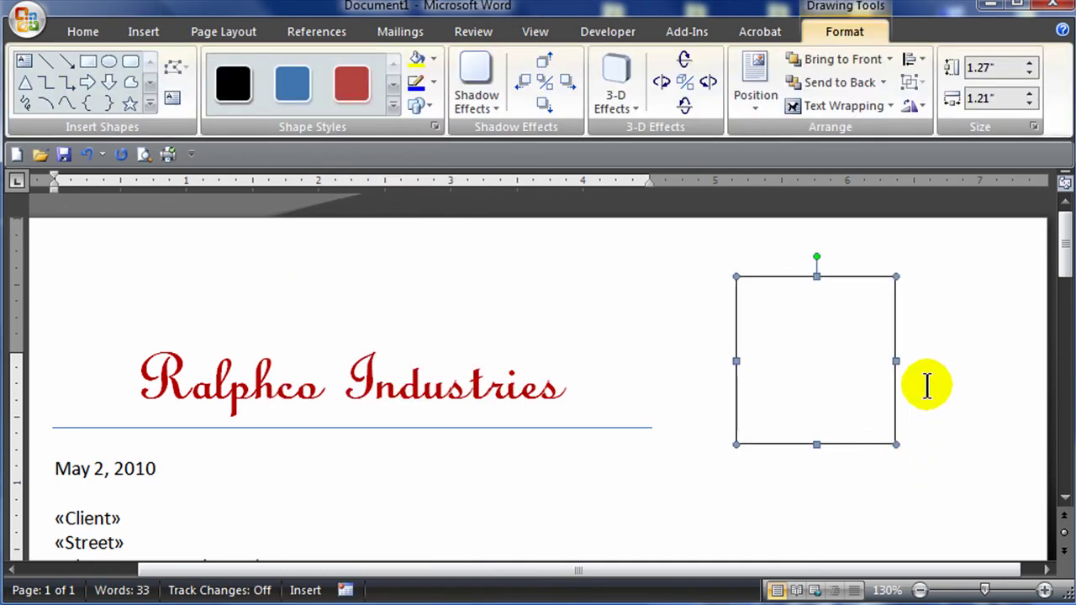
{"action": "left_click", "coordinate": [822, 104]}
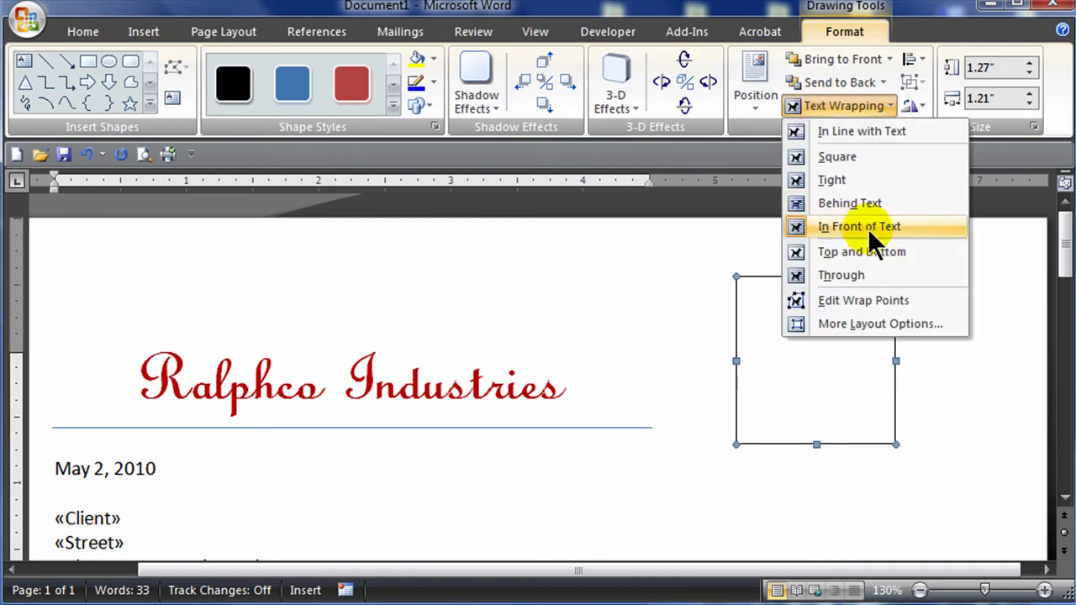
{"action": "left_click", "coordinate": [849, 203]}
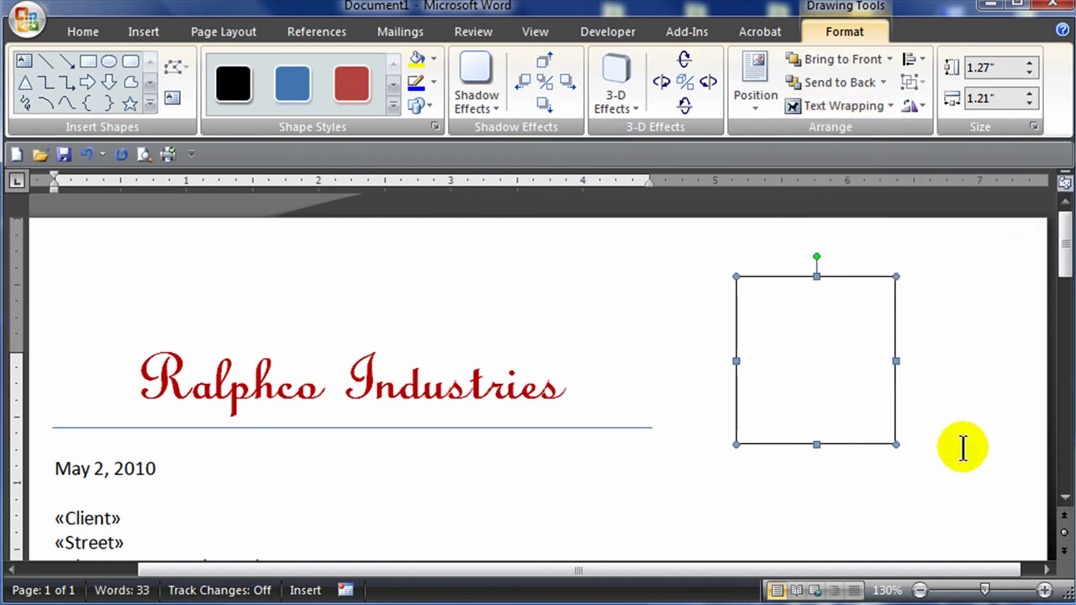
Move the rectangle to the page's right edge and stretch it to 11.06" by 2.38".
{"action": "left_click_drag", "start_coordinate": [913, 575], "coordinate": [949, 582]}
{"action": "left_click", "coordinate": [919, 591]}
{"action": "left_click", "coordinate": [919, 590]}
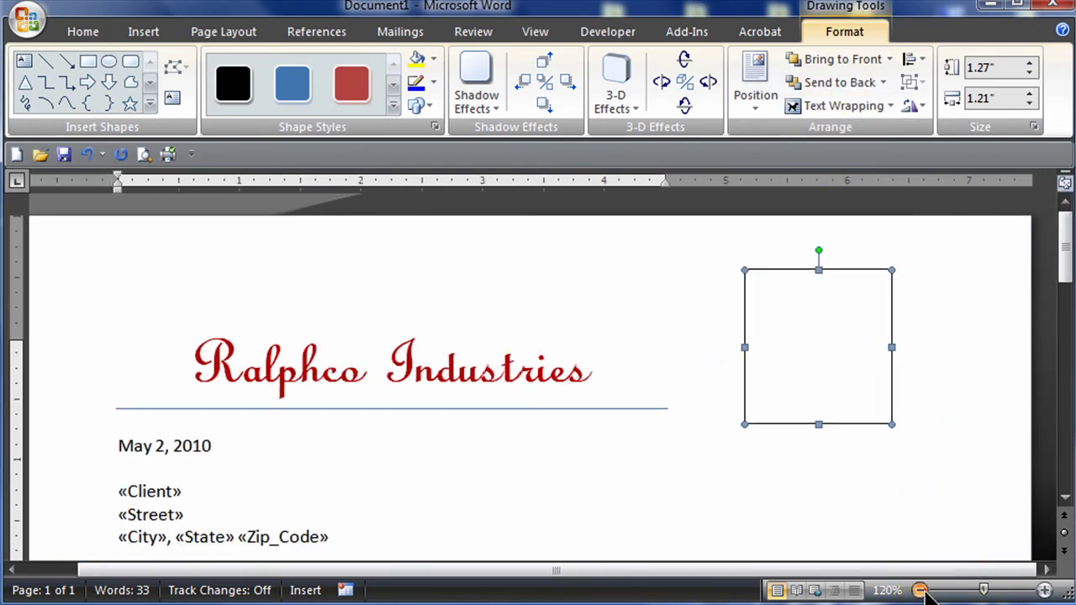
{"action": "left_click", "coordinate": [920, 590]}
{"action": "left_click", "coordinate": [920, 591]}
{"action": "left_click", "coordinate": [920, 591]}
{"action": "left_click", "coordinate": [920, 590]}
{"action": "left_click", "coordinate": [920, 590]}
{"action": "left_click", "coordinate": [920, 590]}
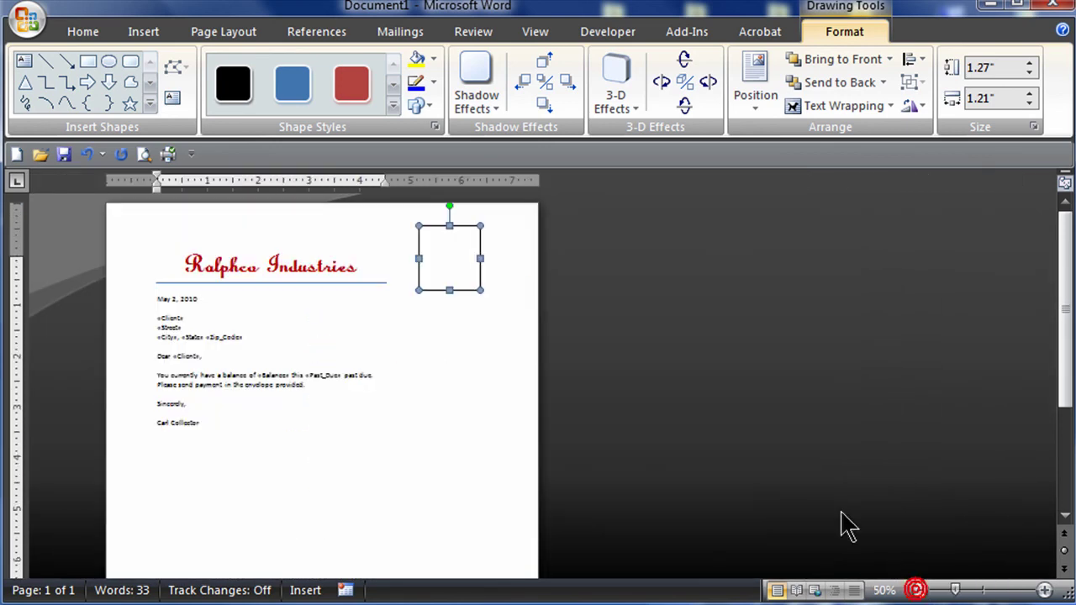
{"action": "left_click_drag", "start_coordinate": [457, 247], "coordinate": [517, 225]}
{"action": "left_click_drag", "start_coordinate": [482, 267], "coordinate": [426, 574]}
{"action": "scroll", "coordinate": [585, 427], "scroll_direction": "up", "scroll_amount": 3}
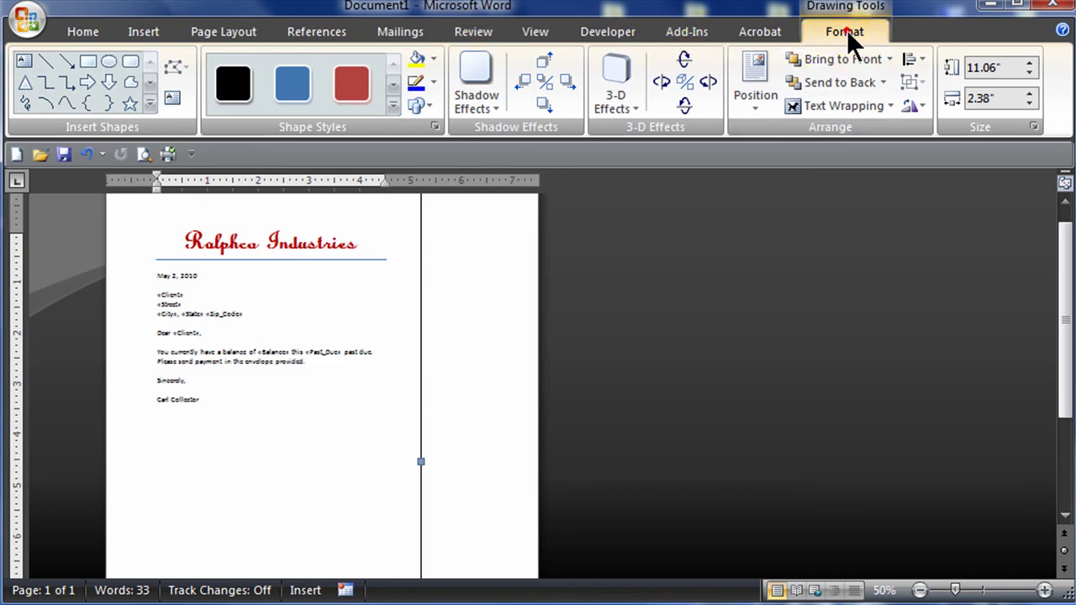
Fill the side rectangle with the White marble texture.
{"action": "left_click", "coordinate": [483, 329]}
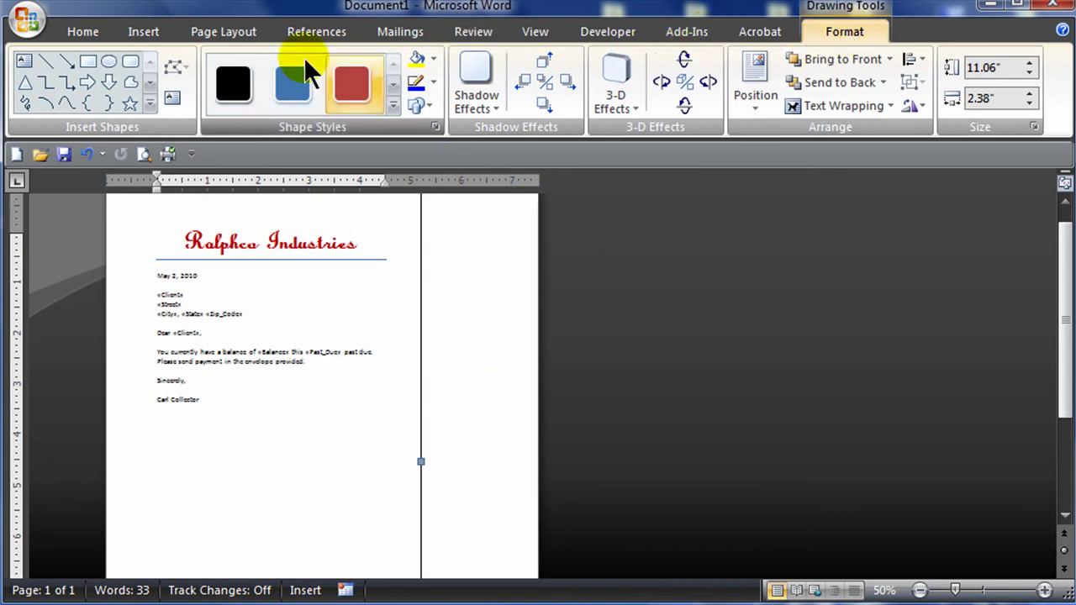
{"action": "left_click", "coordinate": [95, 31]}
{"action": "double_click", "coordinate": [488, 357]}
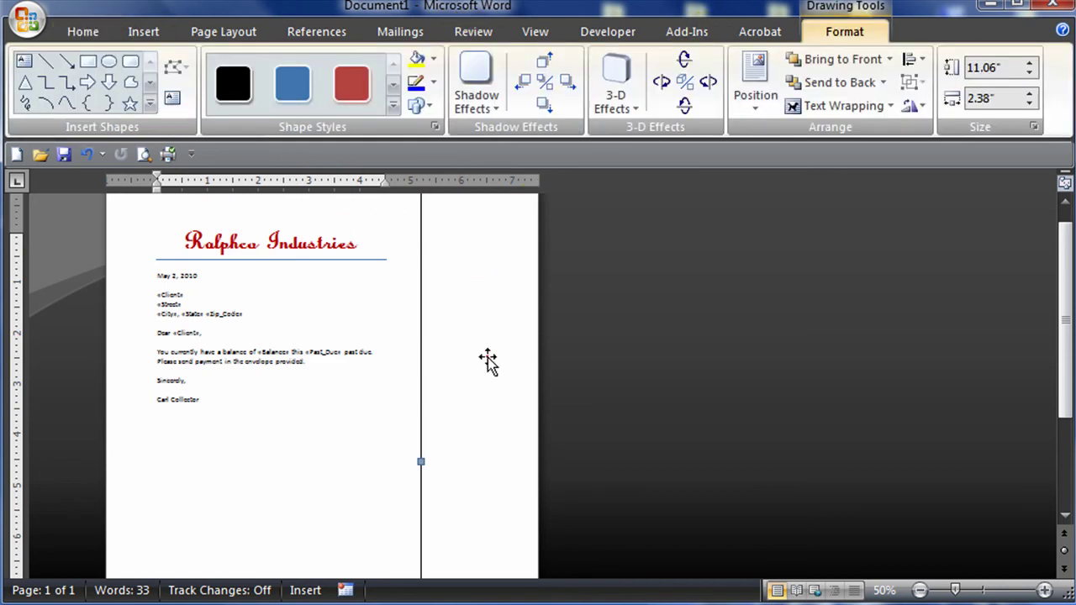
{"action": "left_click", "coordinate": [434, 59]}
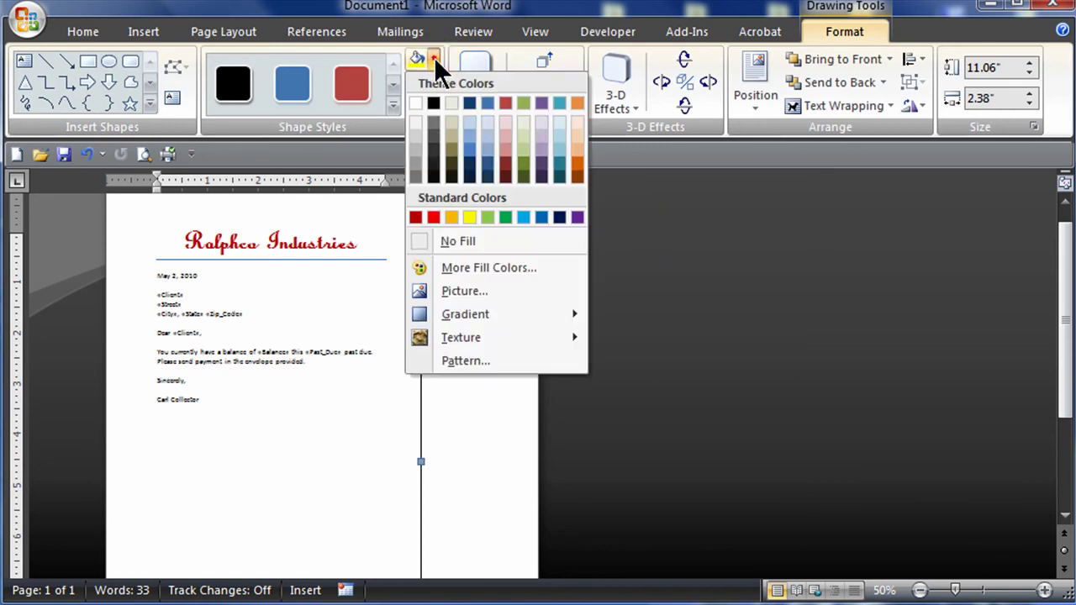
{"action": "mouse_move", "coordinate": [469, 340]}
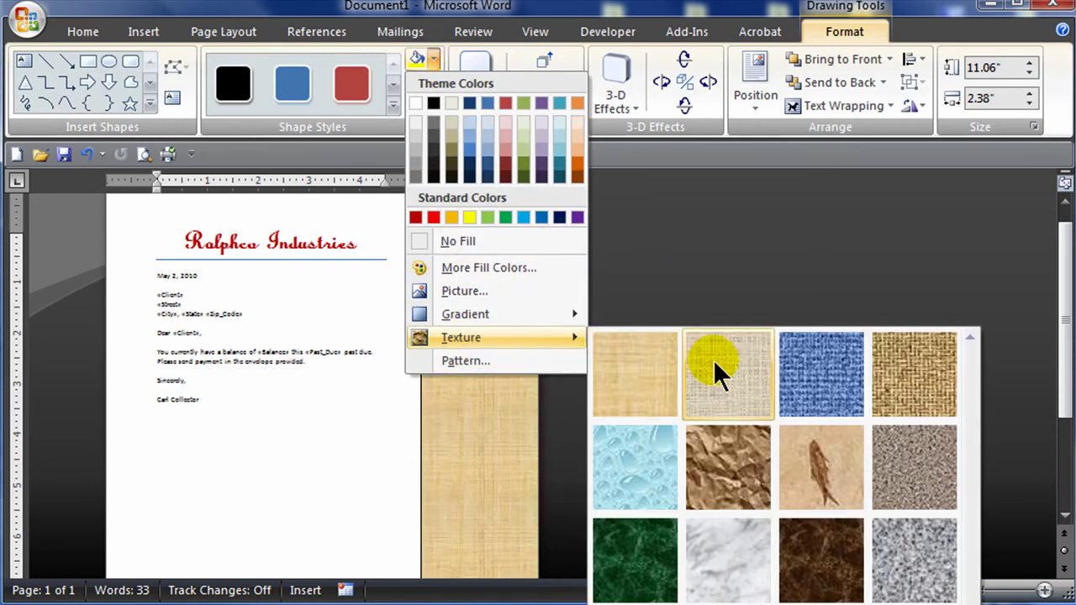
{"action": "left_click", "coordinate": [723, 563]}
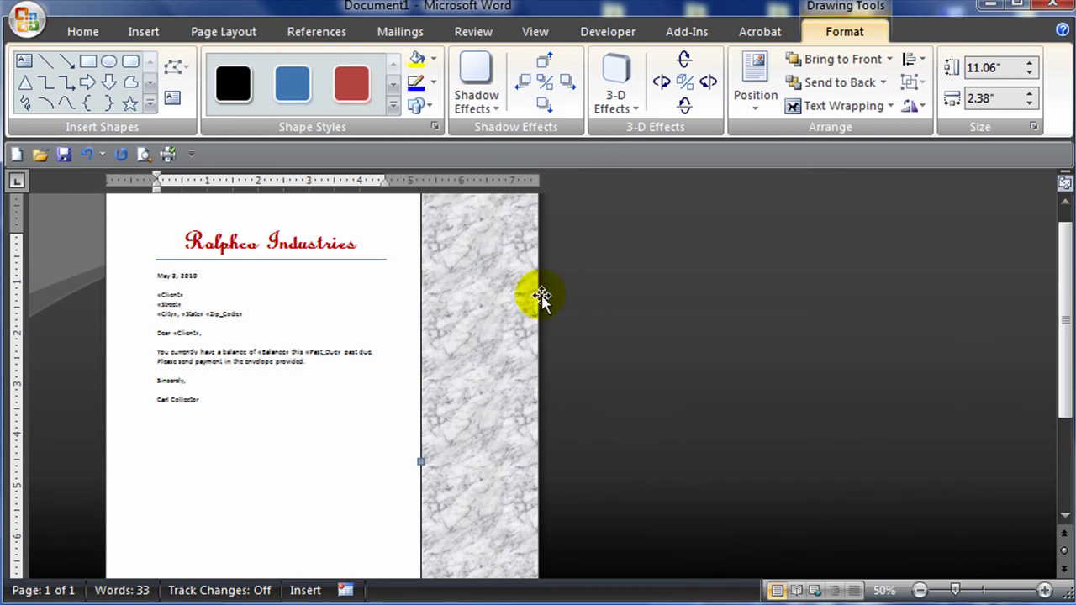
Remove the rectangle's outline, deselect it, and zoom back to 100%.
{"action": "left_click", "coordinate": [508, 252]}
{"action": "left_click", "coordinate": [434, 82]}
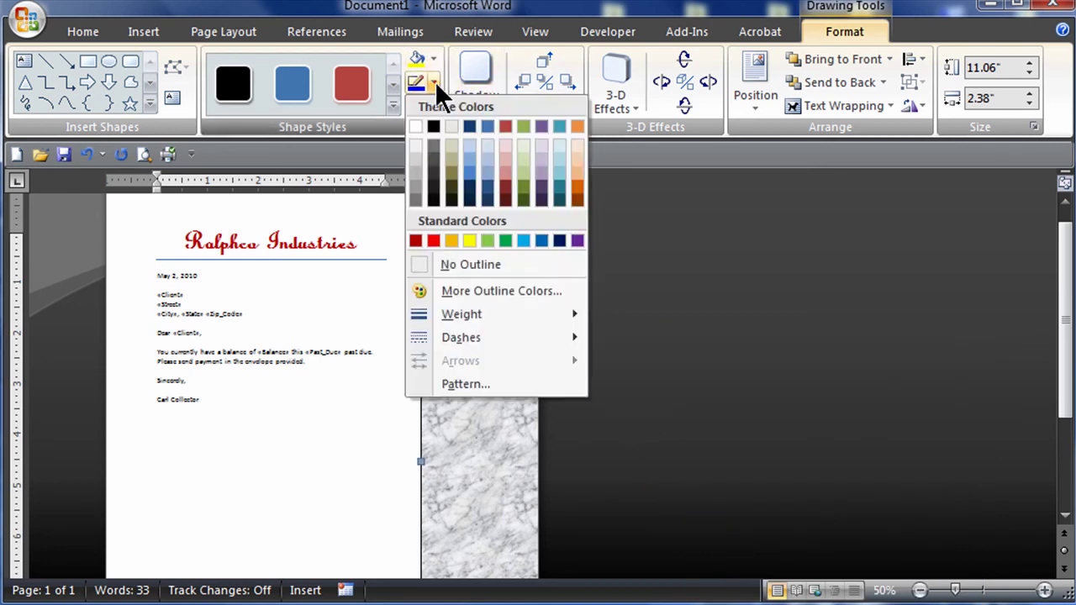
{"action": "left_click", "coordinate": [459, 265]}
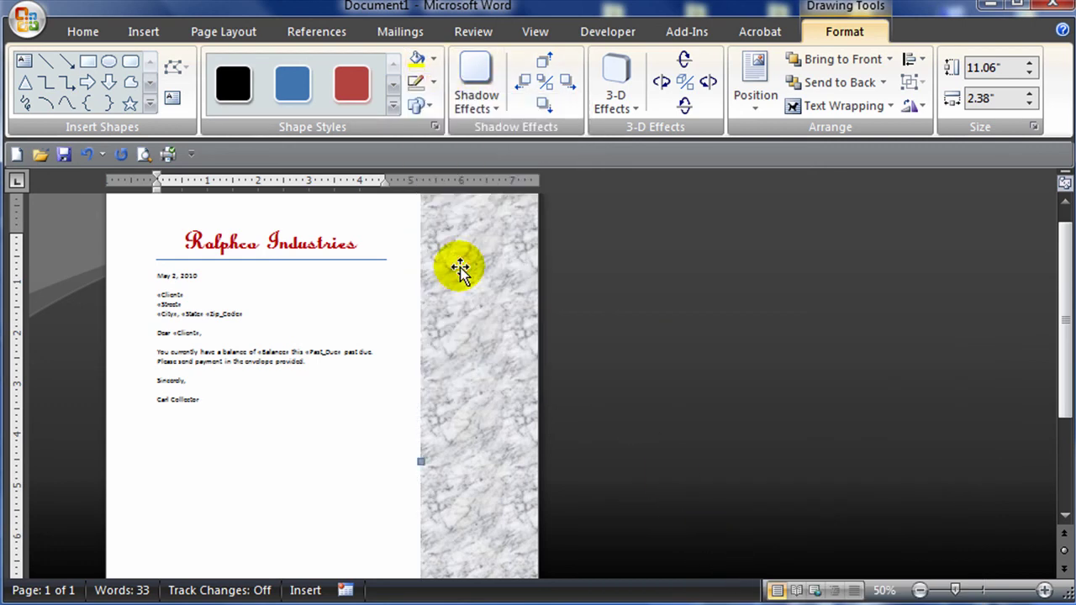
{"action": "left_click", "coordinate": [605, 360]}
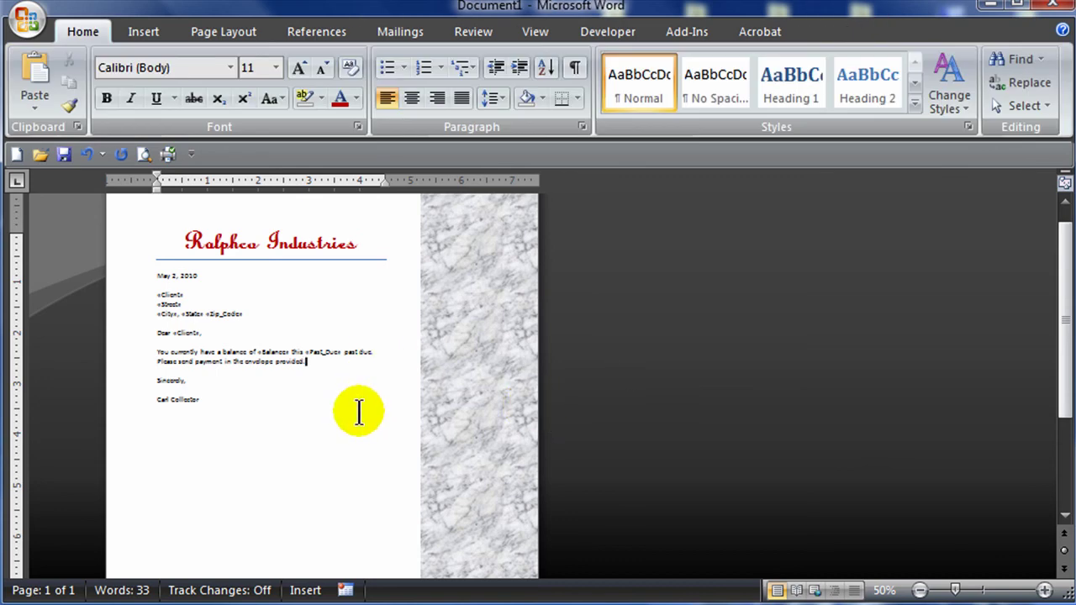
{"action": "scroll", "coordinate": [355, 411], "scroll_direction": "up", "scroll_amount": 1}
{"action": "left_click", "coordinate": [1044, 591]}
{"action": "left_click", "coordinate": [1044, 590]}
{"action": "left_click", "coordinate": [1044, 590]}
{"action": "left_click", "coordinate": [1044, 590]}
{"action": "left_click", "coordinate": [1044, 590]}
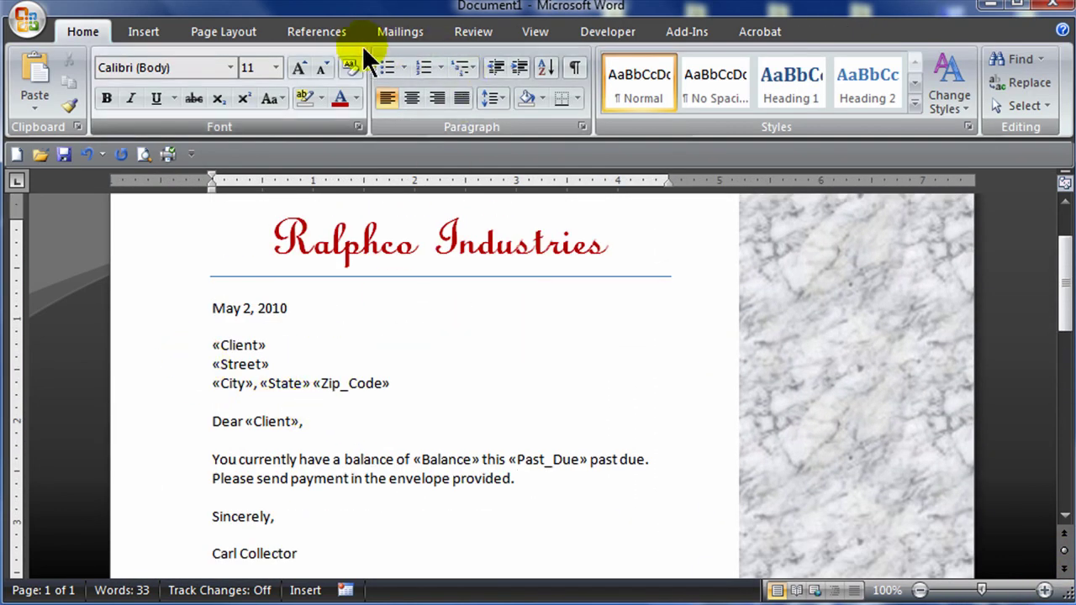
Merge all client records into individual letters in Letters1 and scroll through the results.
{"action": "left_click", "coordinate": [397, 34]}
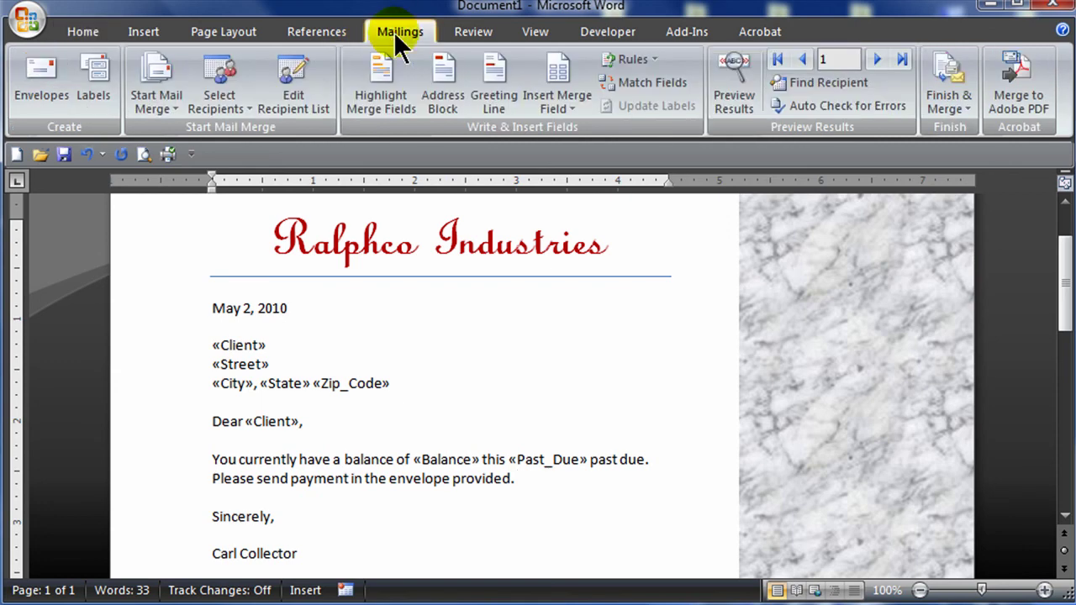
{"action": "left_click", "coordinate": [945, 99]}
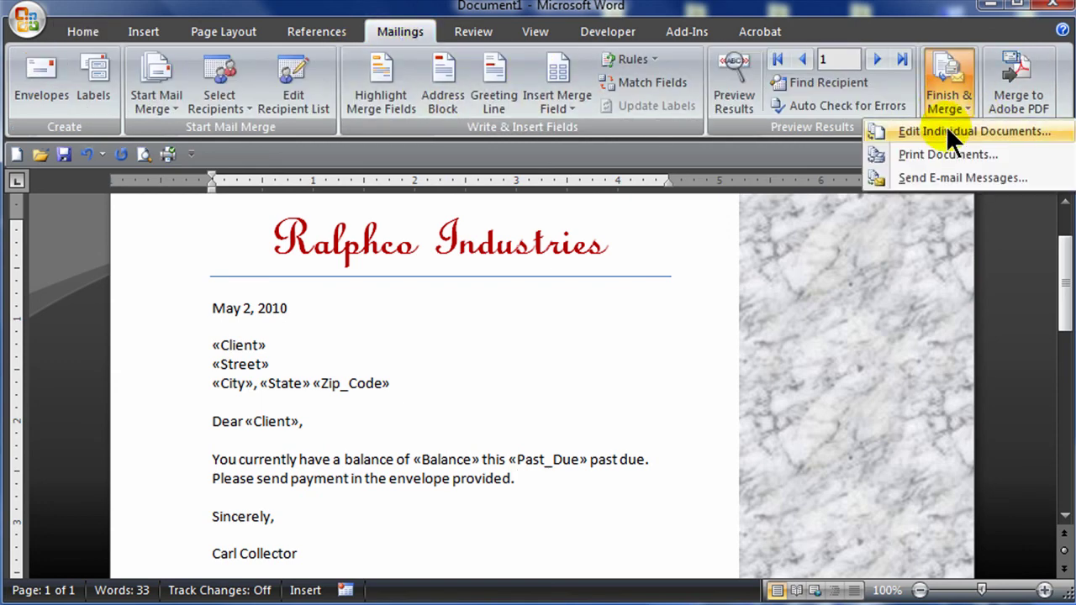
{"action": "left_click", "coordinate": [946, 127]}
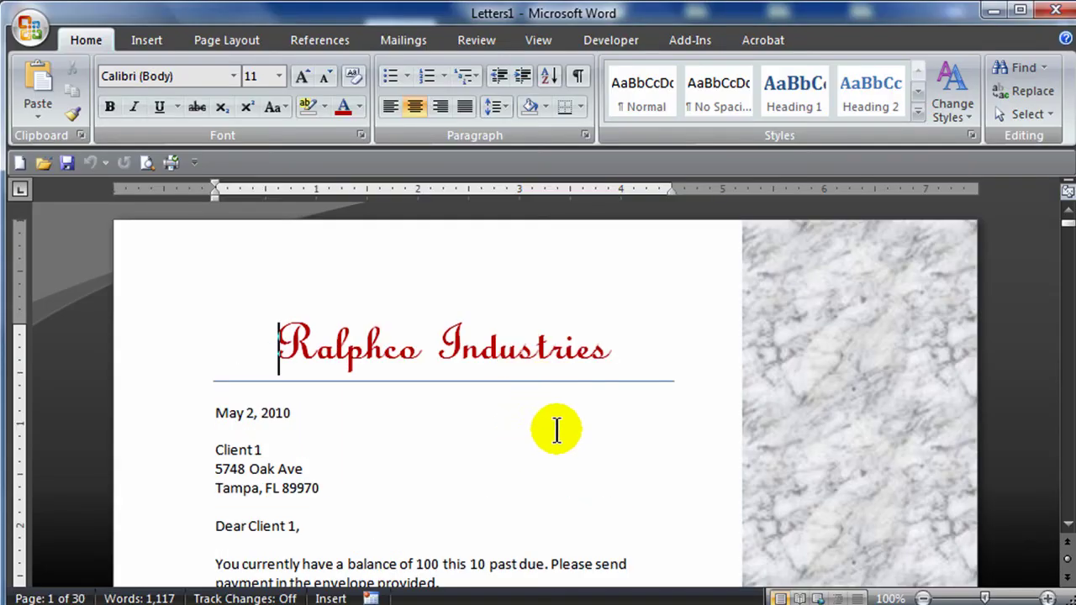
{"action": "scroll", "coordinate": [556, 430], "scroll_direction": "down", "scroll_amount": 20}
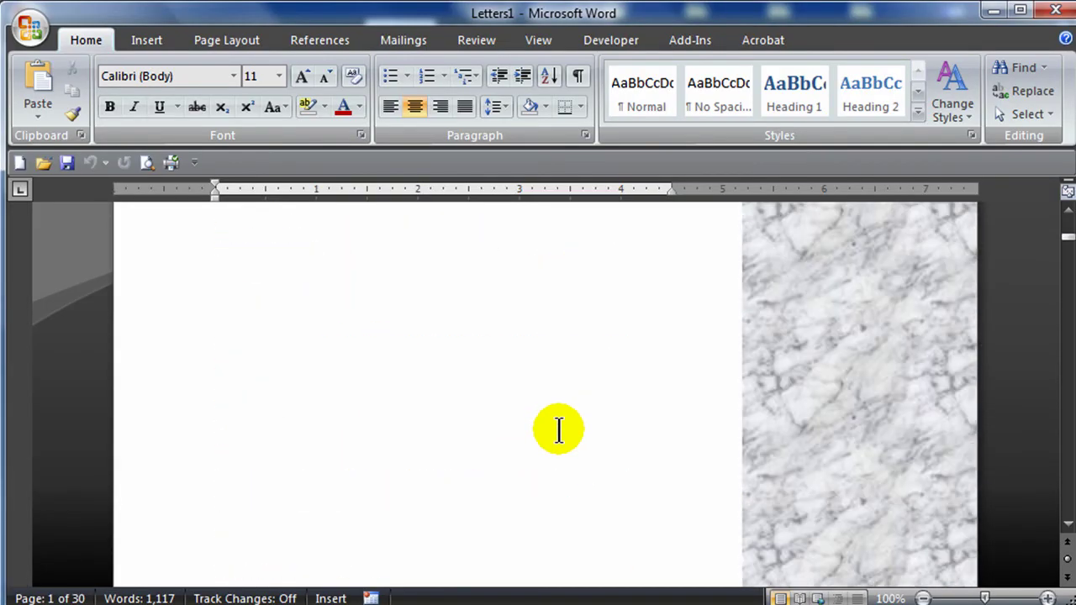
{"action": "scroll", "coordinate": [558, 431], "scroll_direction": "down", "scroll_amount": 5}
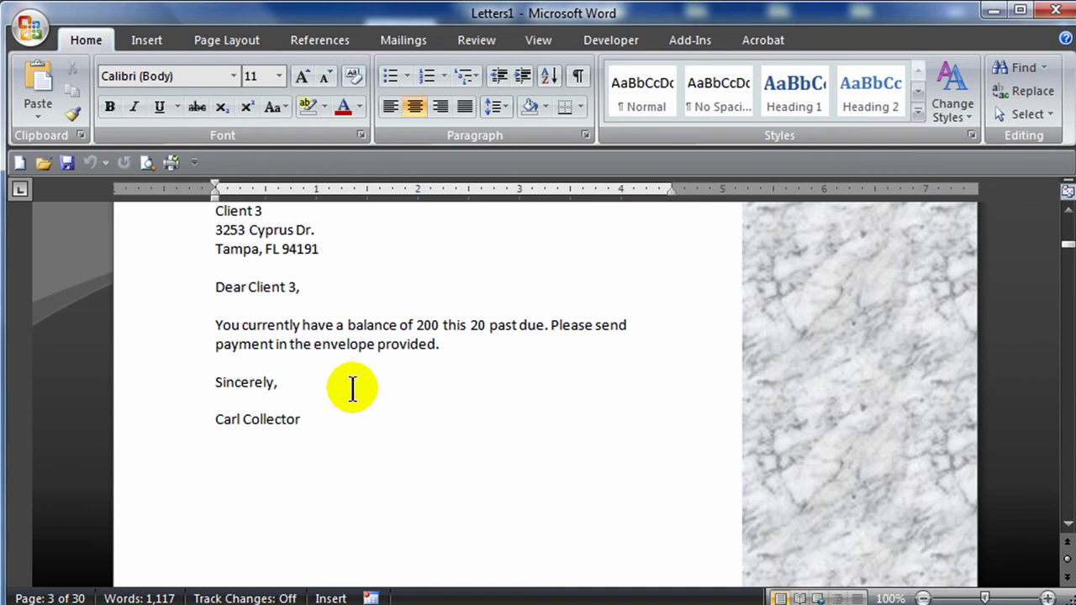
{"action": "scroll", "coordinate": [418, 444], "scroll_direction": "up", "scroll_amount": 6}
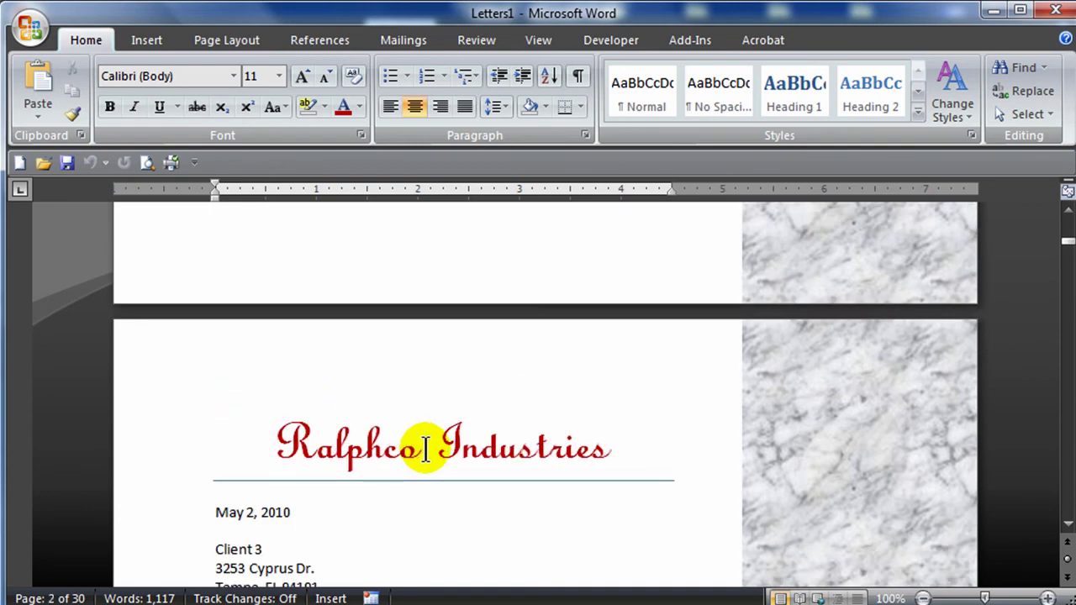